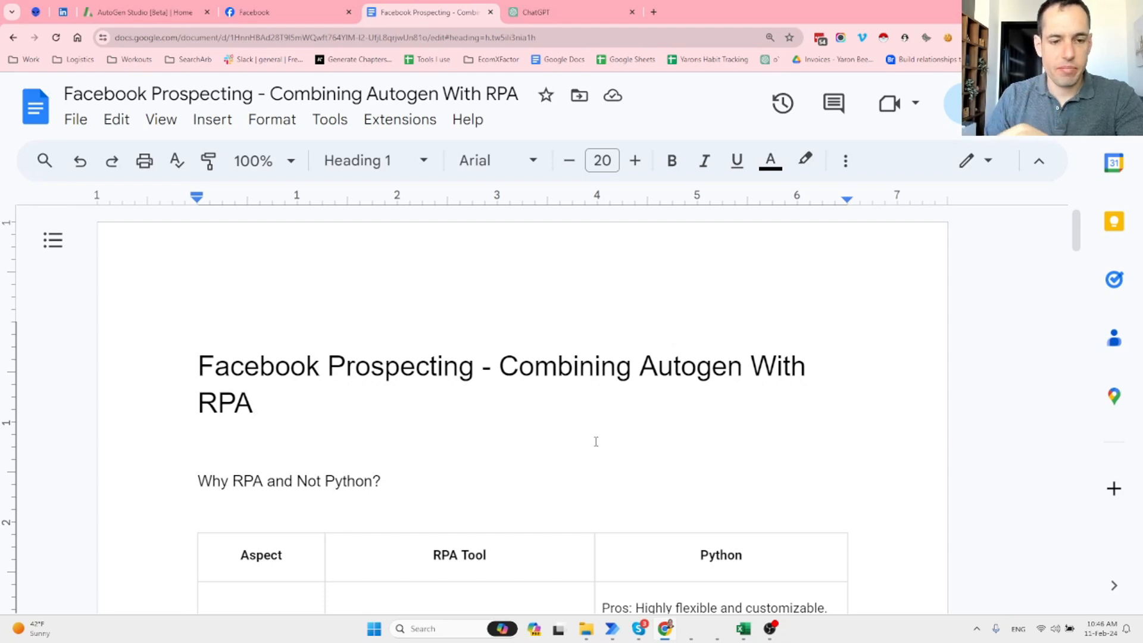
Add two blank lines above the 'Why RPA and Not Python?' question and scroll down the document.
key("Return")
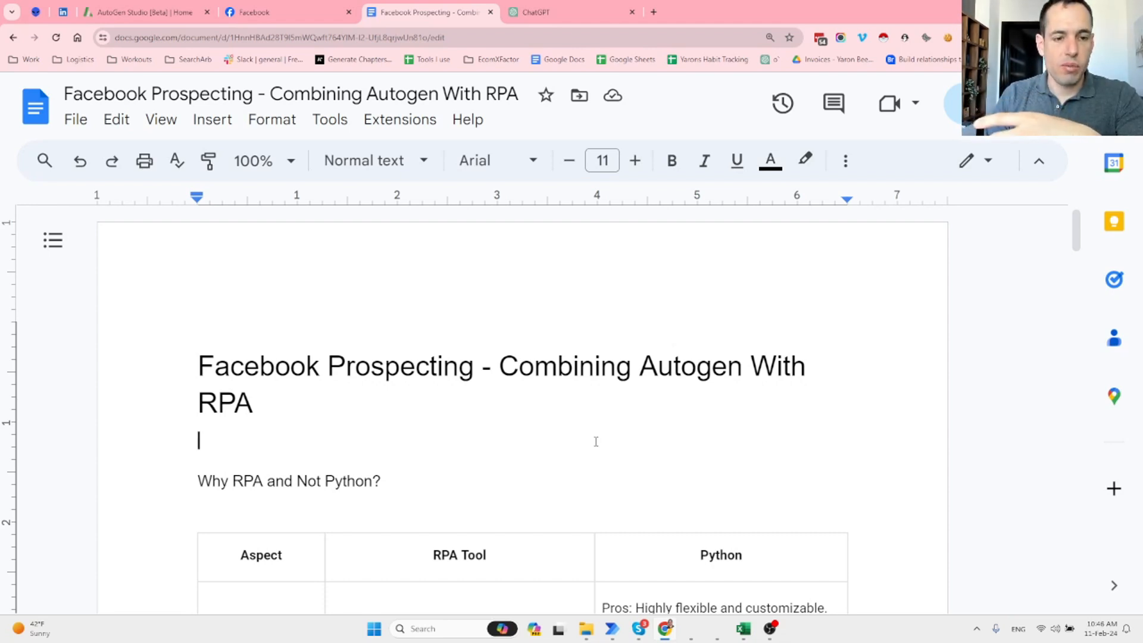
key("Return")
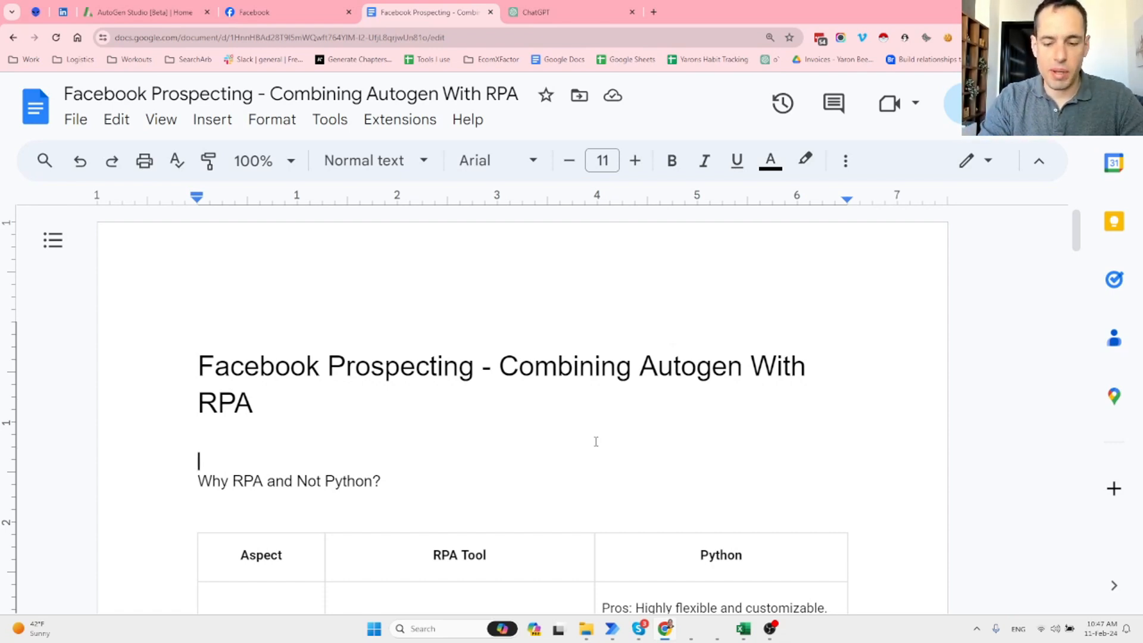
key("Down")
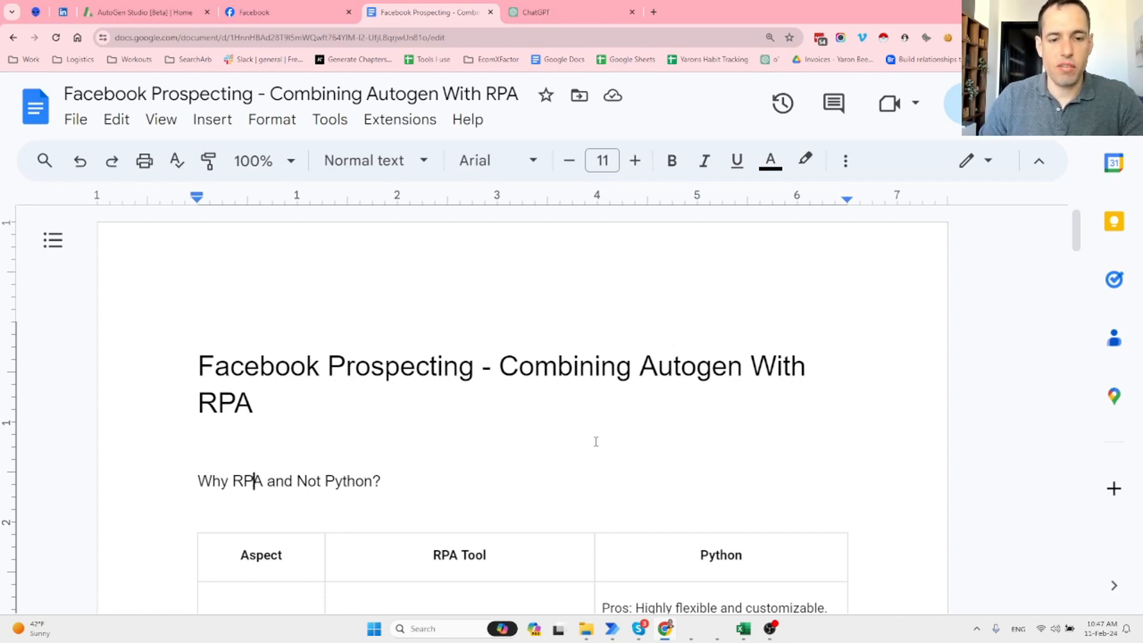
scroll(609, 451, "down", 3)
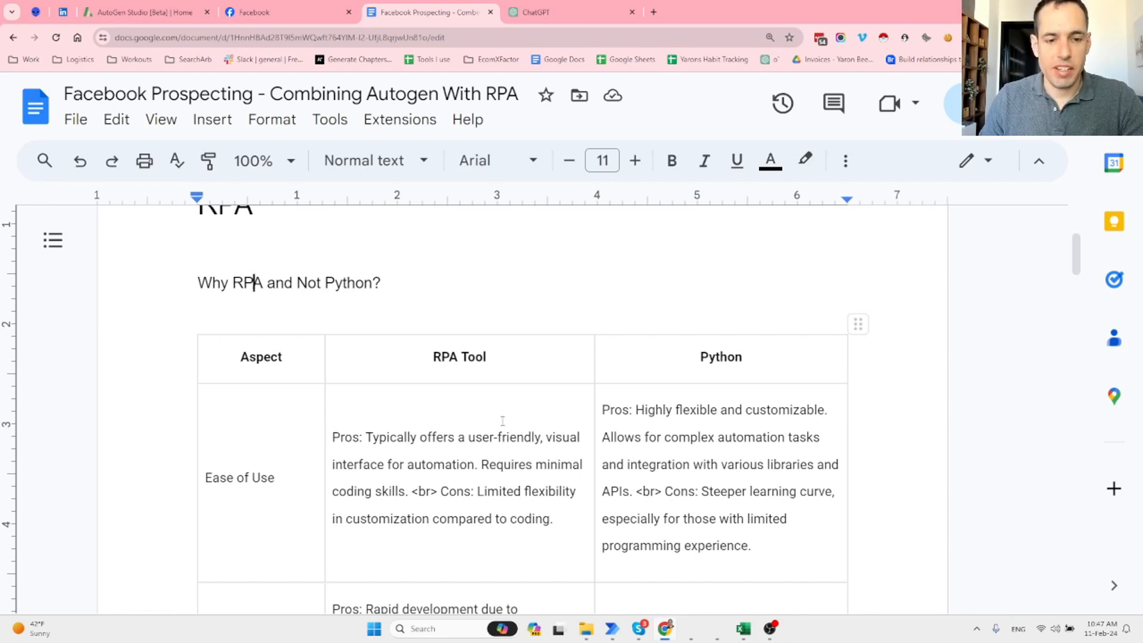
scroll(502, 421, "down", 1)
scroll(503, 421, "down", 1)
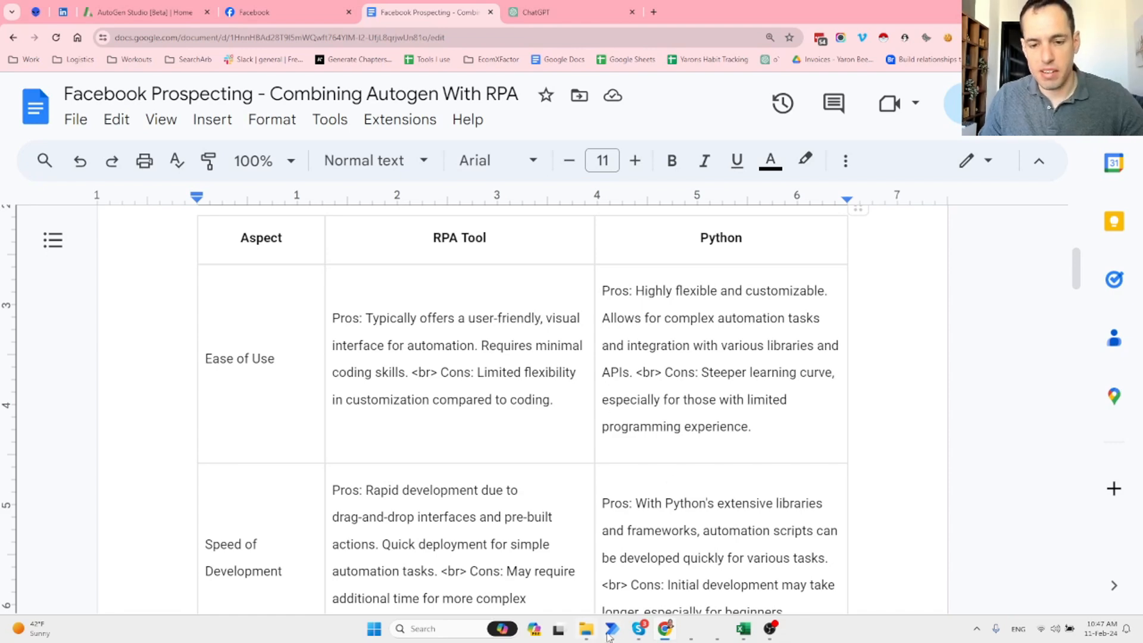
Bring the Facebook prospecting flow editor back to the front after a brief look at the document.
mouse_move(611, 628)
left_click(632, 568)
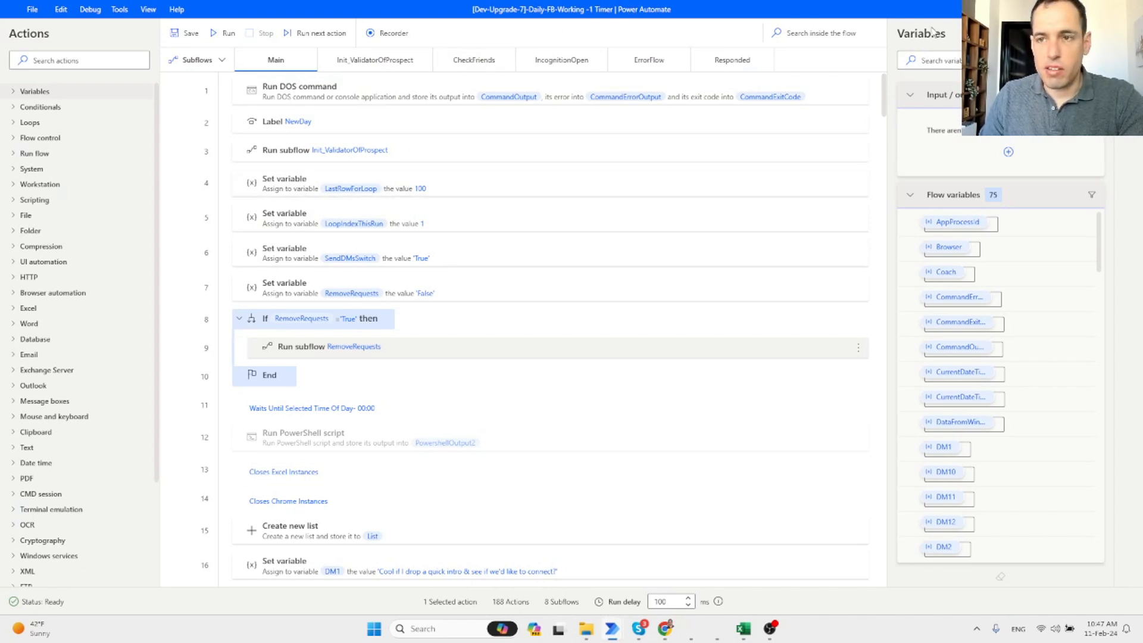
key("alt+Tab")
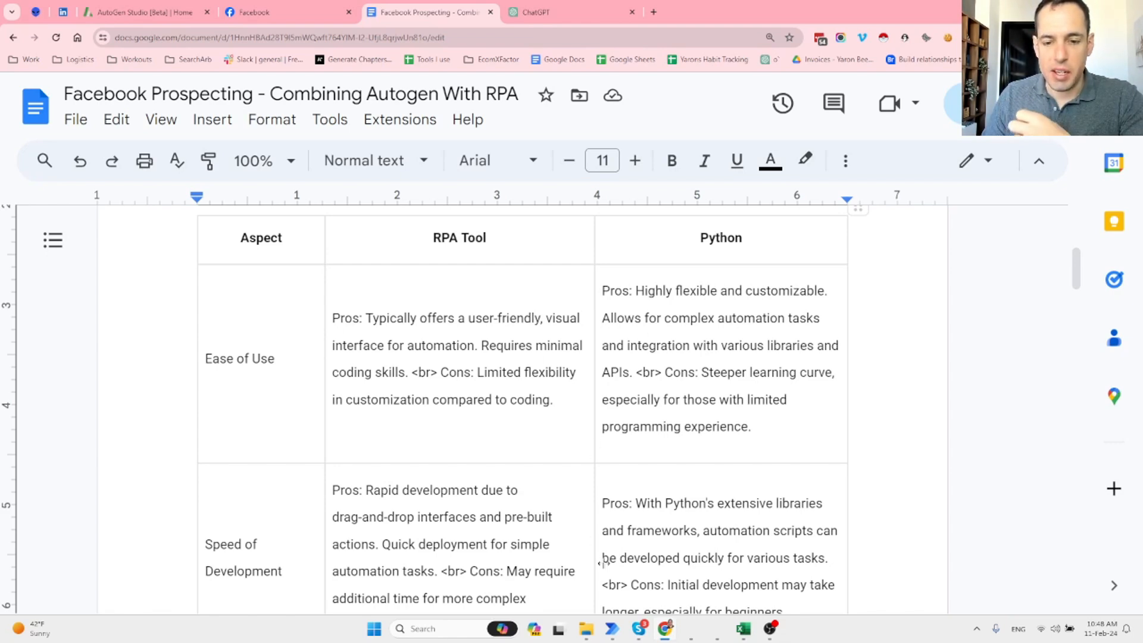
mouse_move(612, 629)
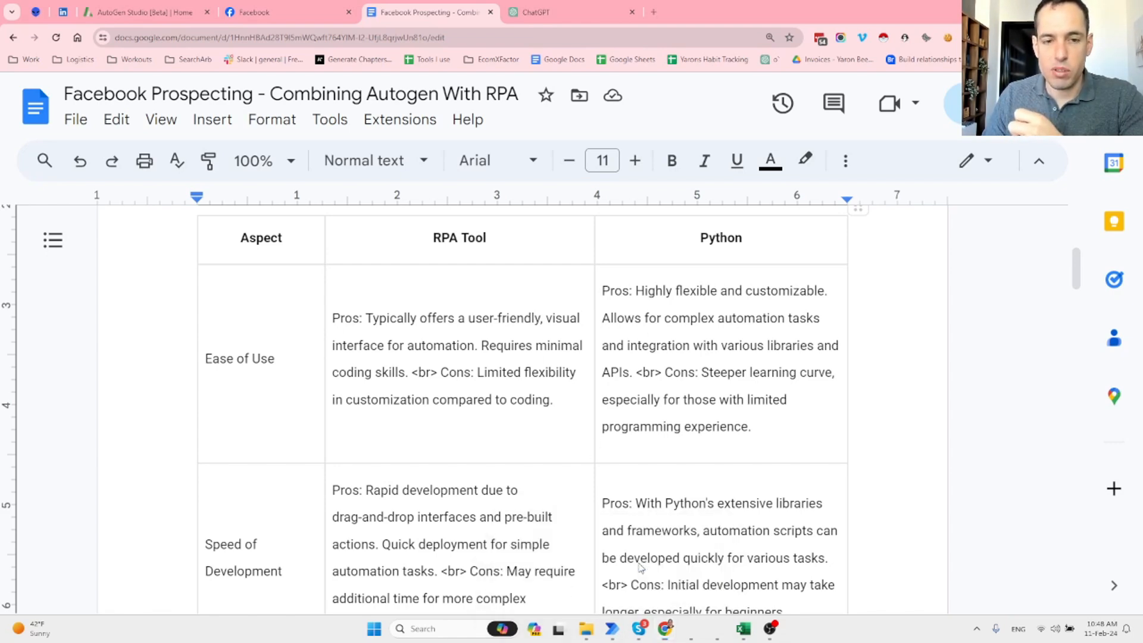
left_click(684, 565)
Search the actions list for python, then java, then script actions.
left_click(91, 61)
type("ython")
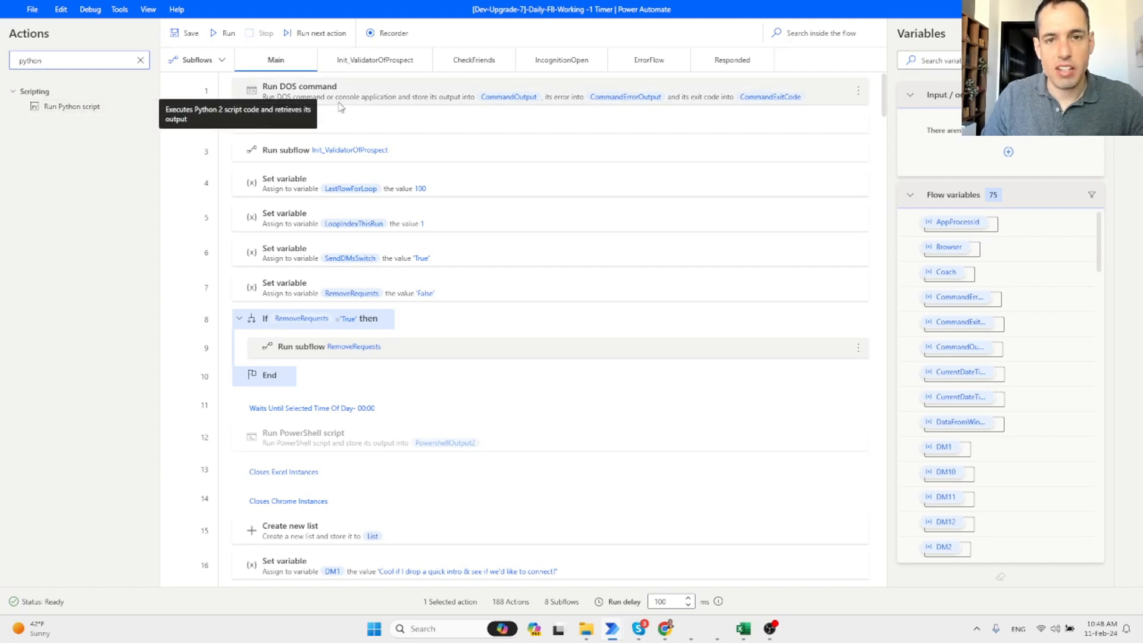
double_click(52, 59)
type("va")
key("BackSpace")
key("BackSpace")
type("script")
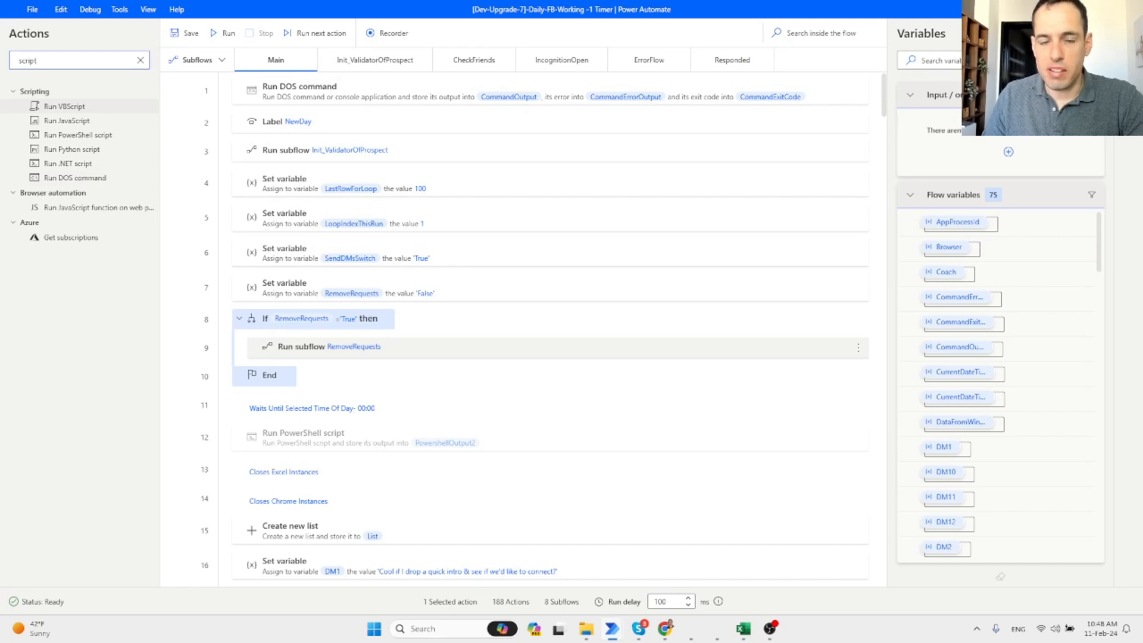
Check the comparison document, then return to the editor and filter the actions by loop.
left_click(1072, 9)
scroll(531, 357, "down", 2)
scroll(531, 357, "down", 1)
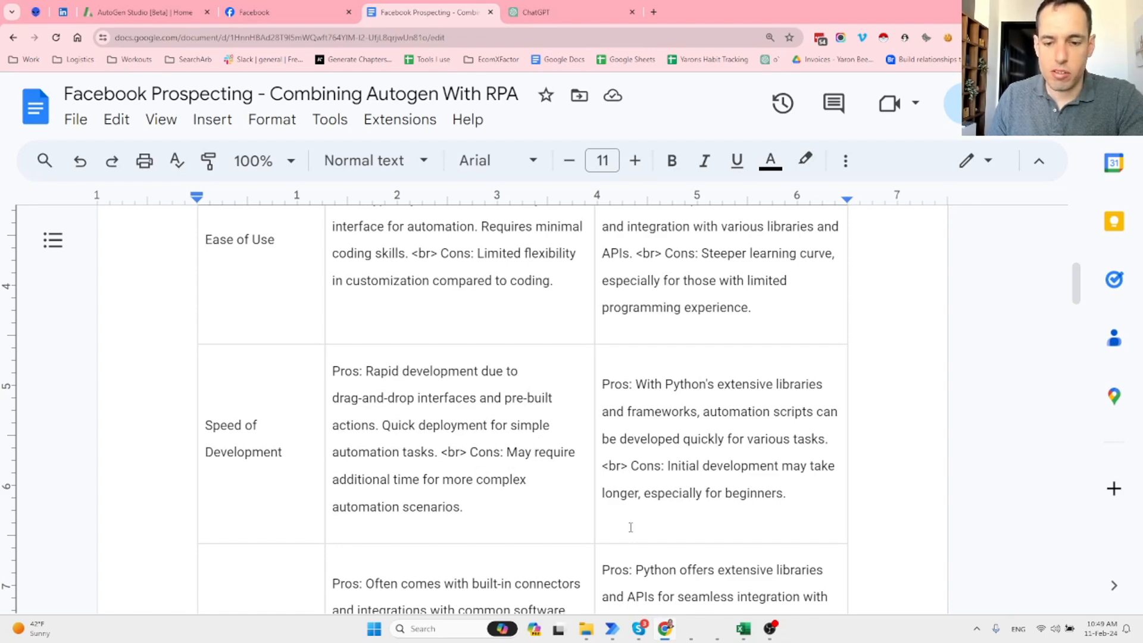
mouse_move(612, 629)
left_click(673, 559)
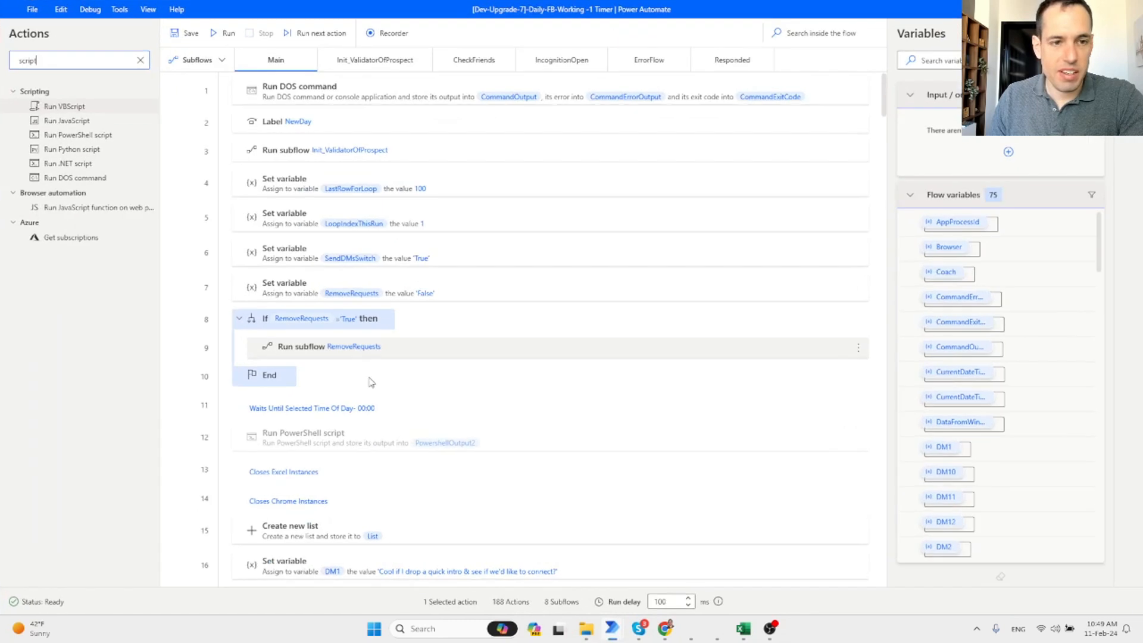
double_click(102, 60)
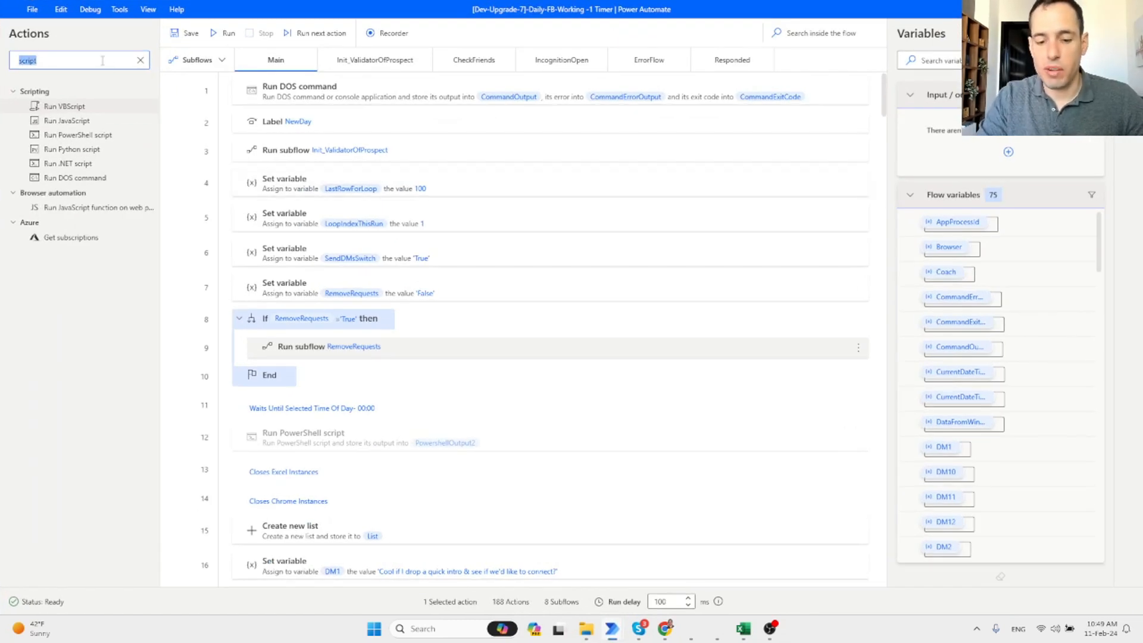
key("BackSpace")
type("loop")
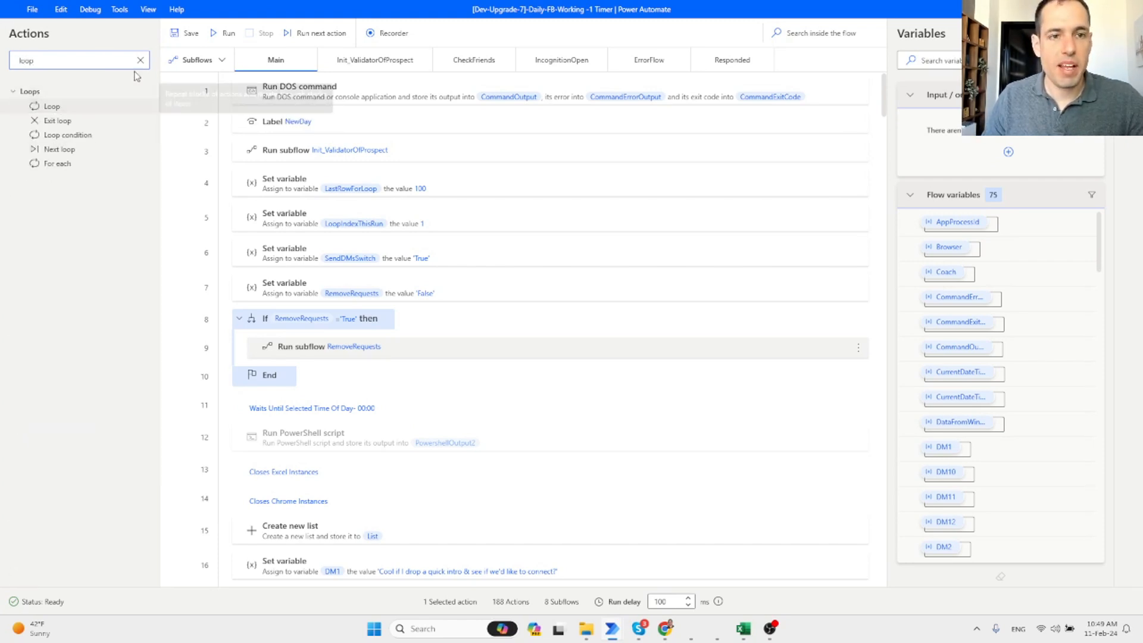
Insert a Loop action running from 1 to 20 with increment 1 after the first step.
left_click(220, 60)
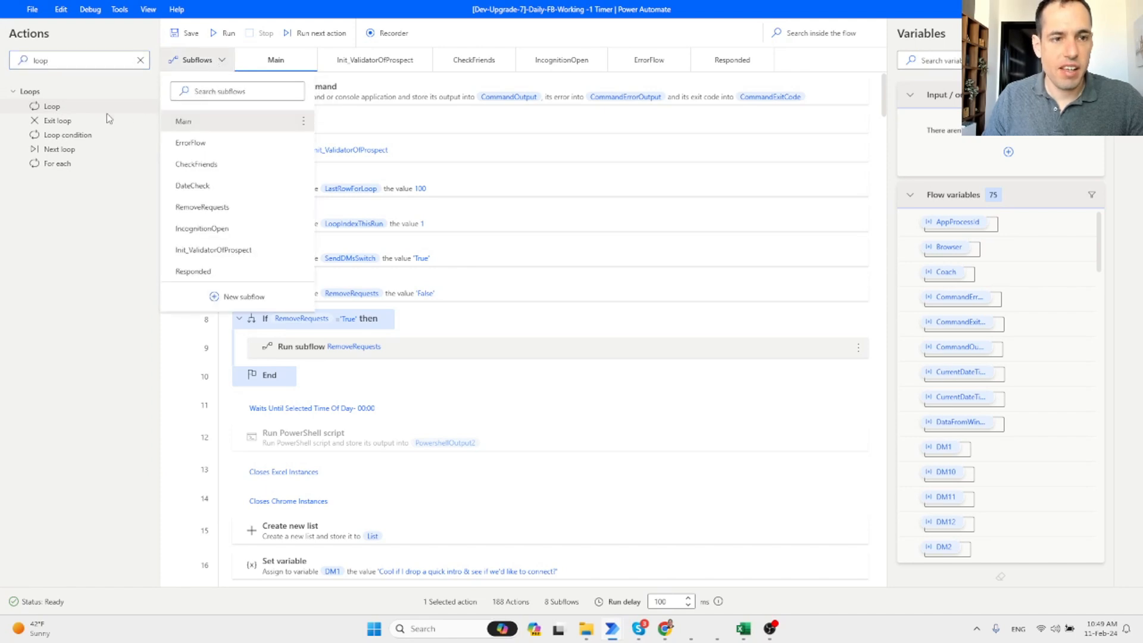
left_click(63, 108)
left_click_drag(55, 103, 354, 116)
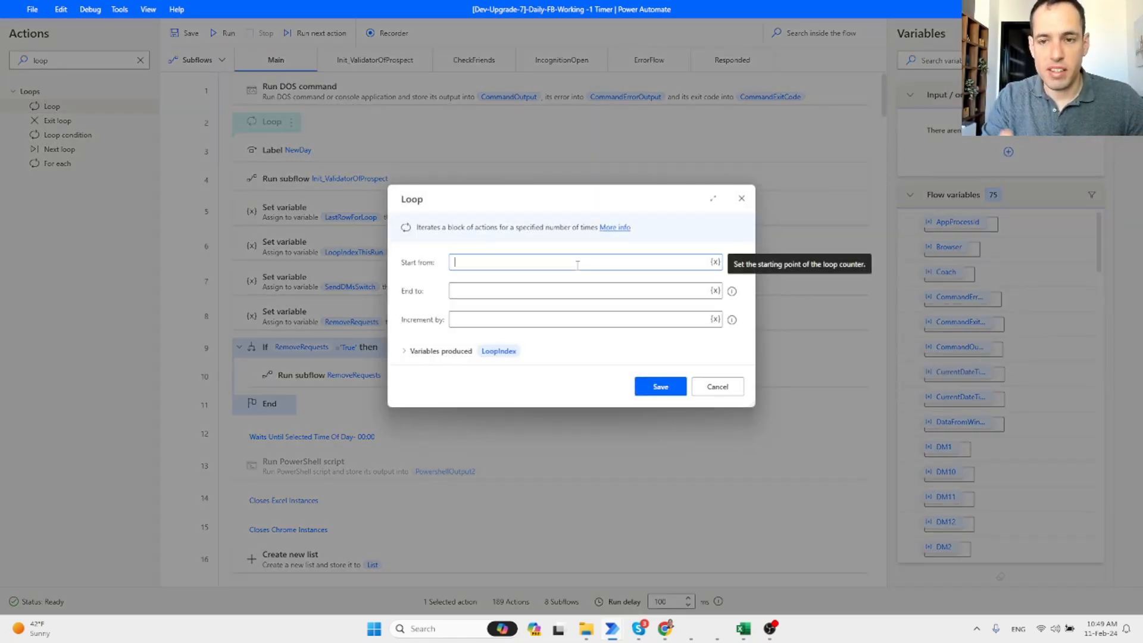
type("1")
key("Tab")
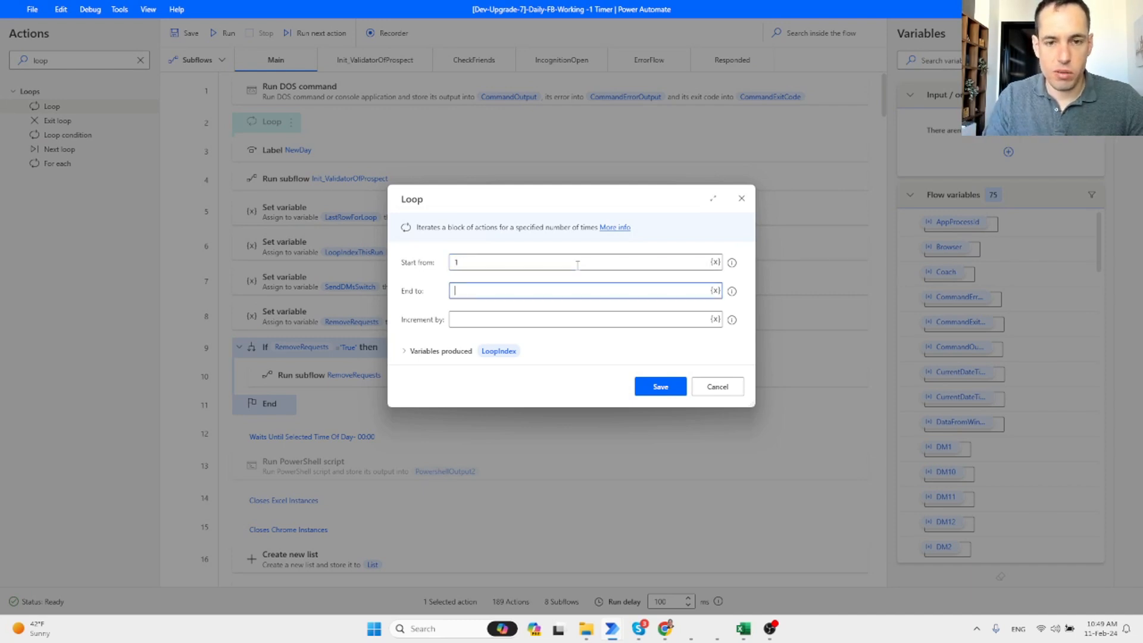
type("20")
key("Tab")
type("1")
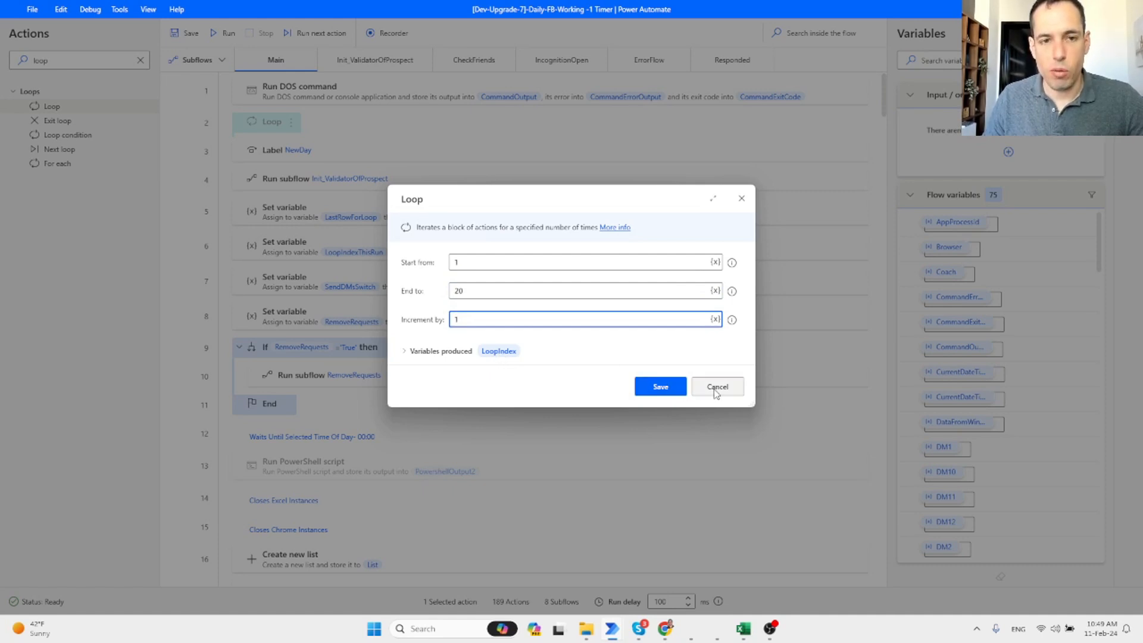
left_click(663, 387)
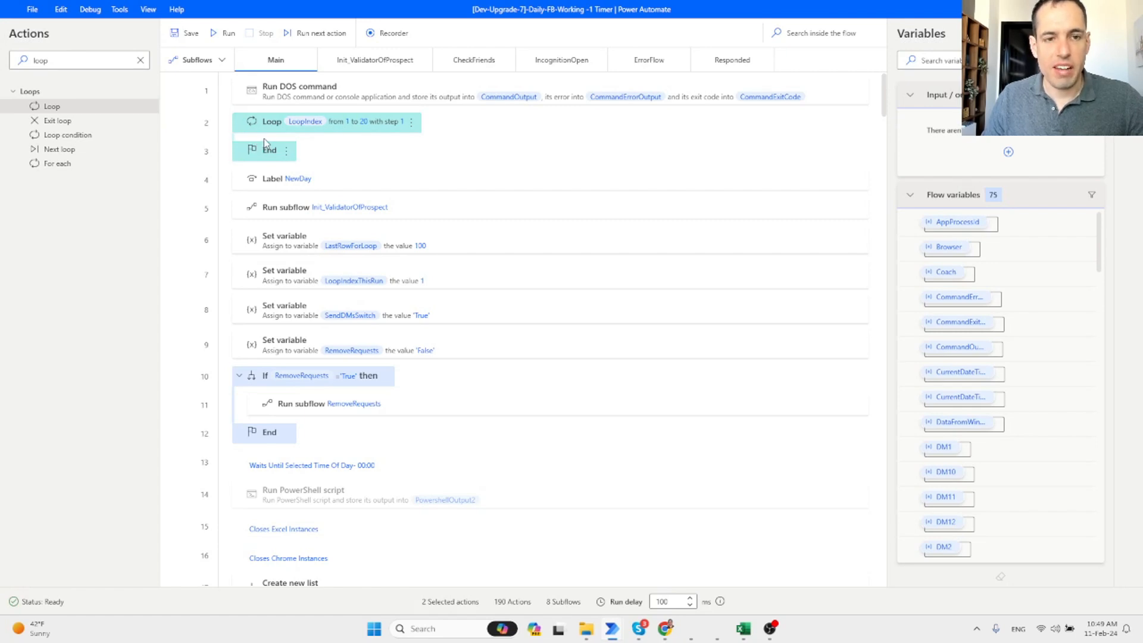
Delete the demo loop and switch back to the comparison document.
right_click(281, 125)
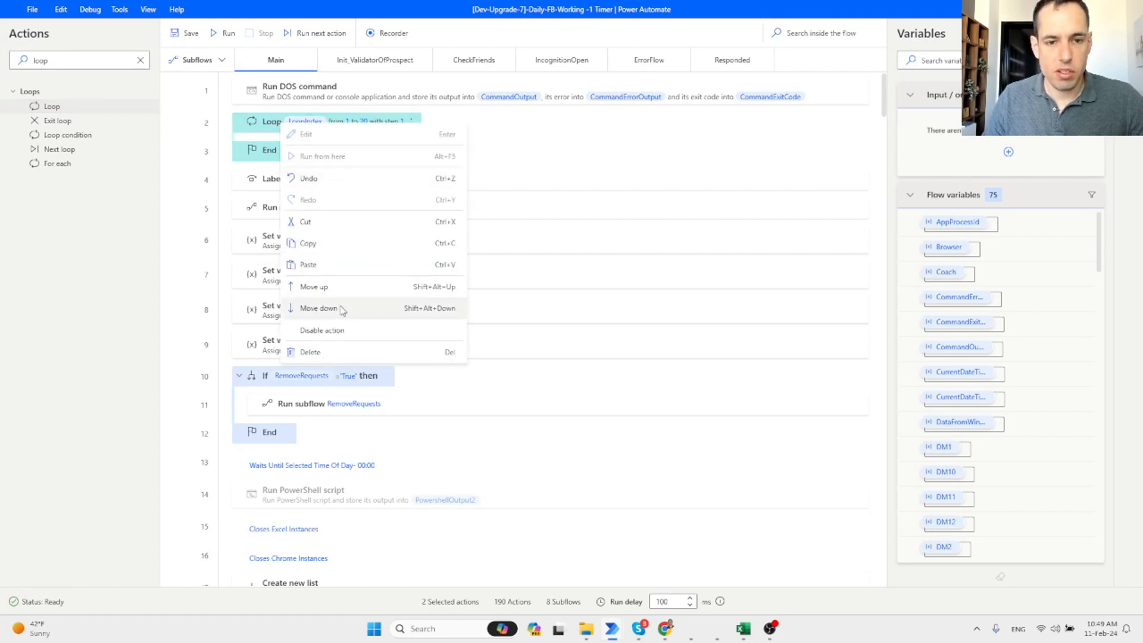
left_click(334, 352)
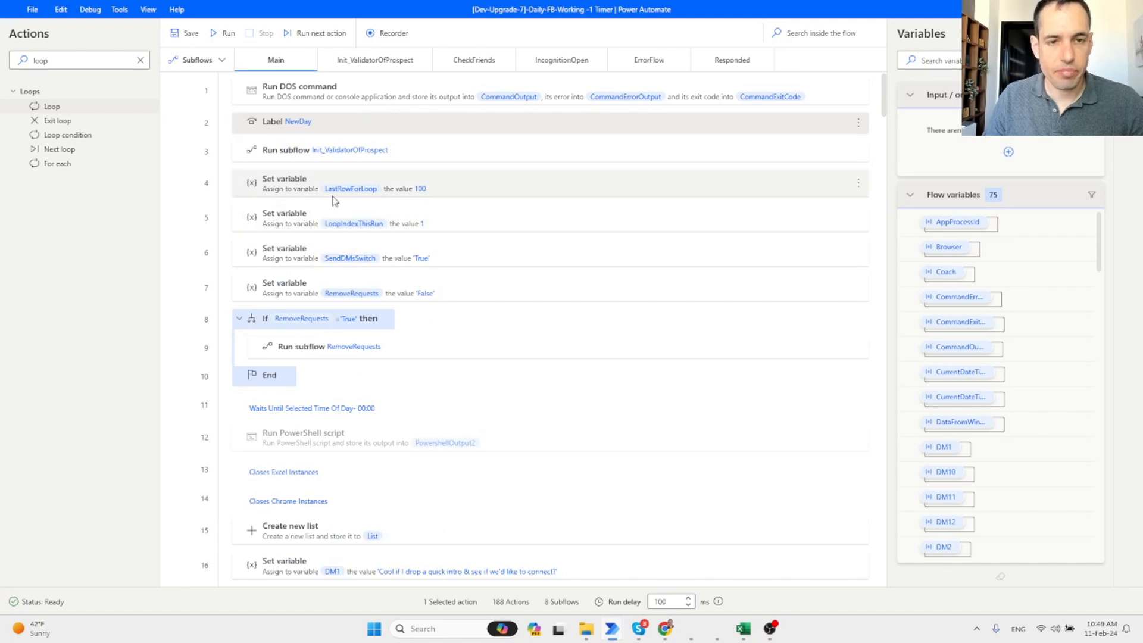
key("alt+Tab")
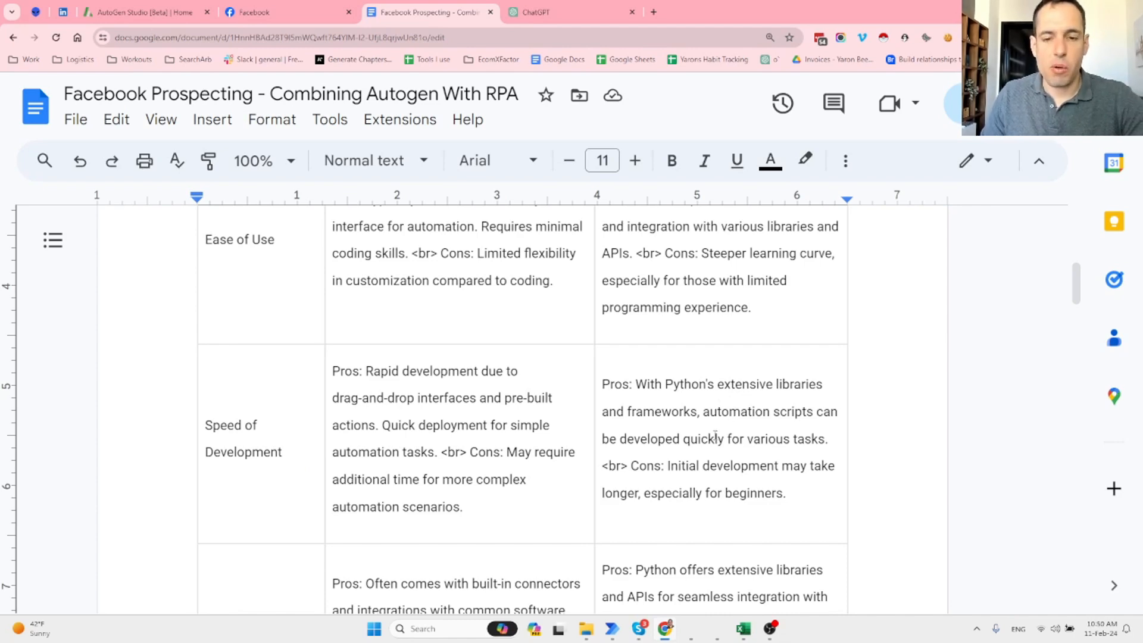
scroll(714, 435, "down", 1)
scroll(714, 433, "down", 3)
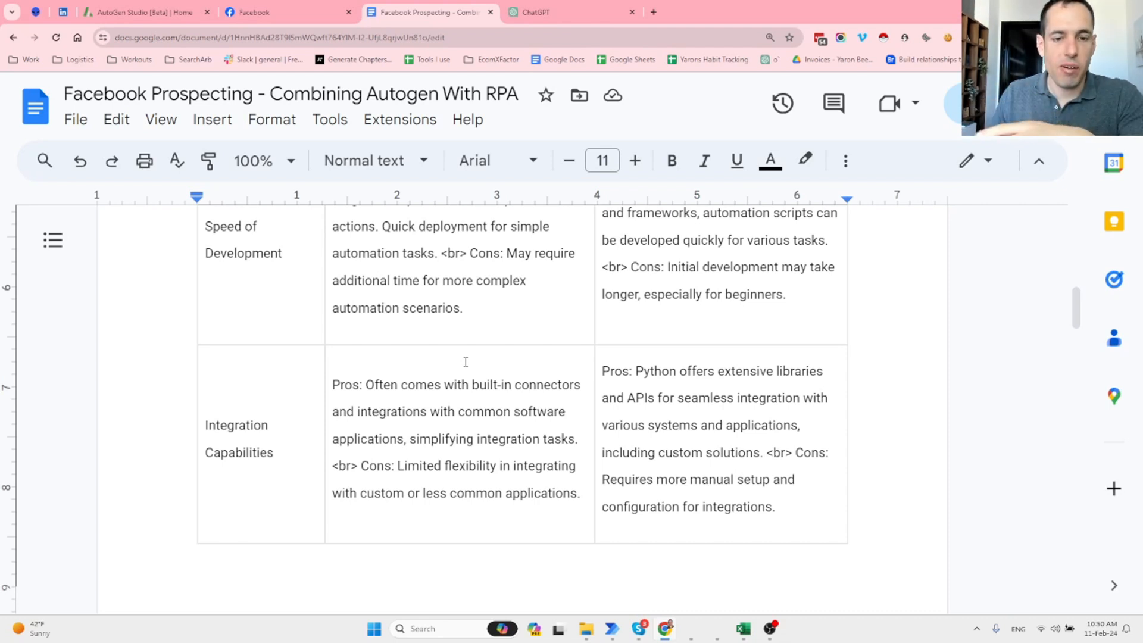
mouse_move(612, 629)
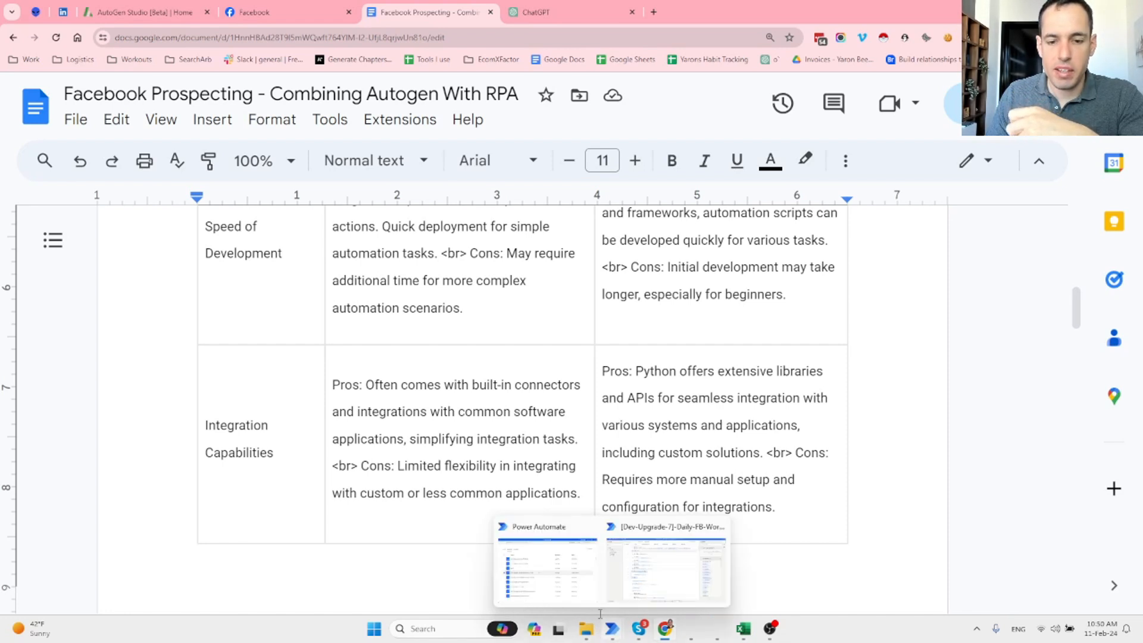
Create a new flow named Test from the Power Automate console.
left_click(571, 586)
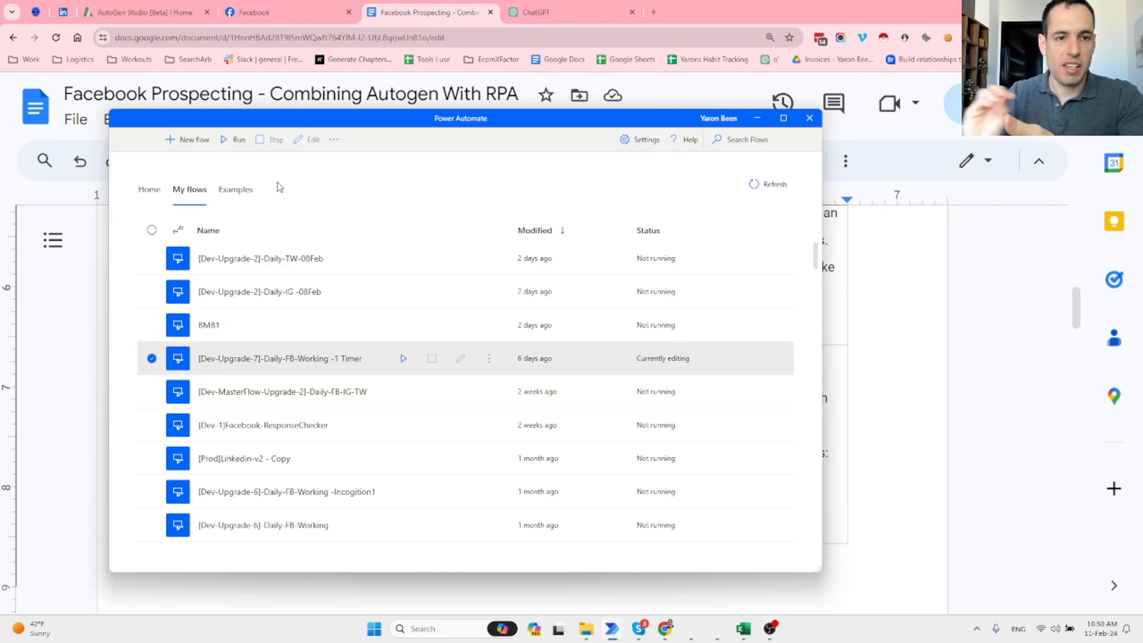
left_click(183, 138)
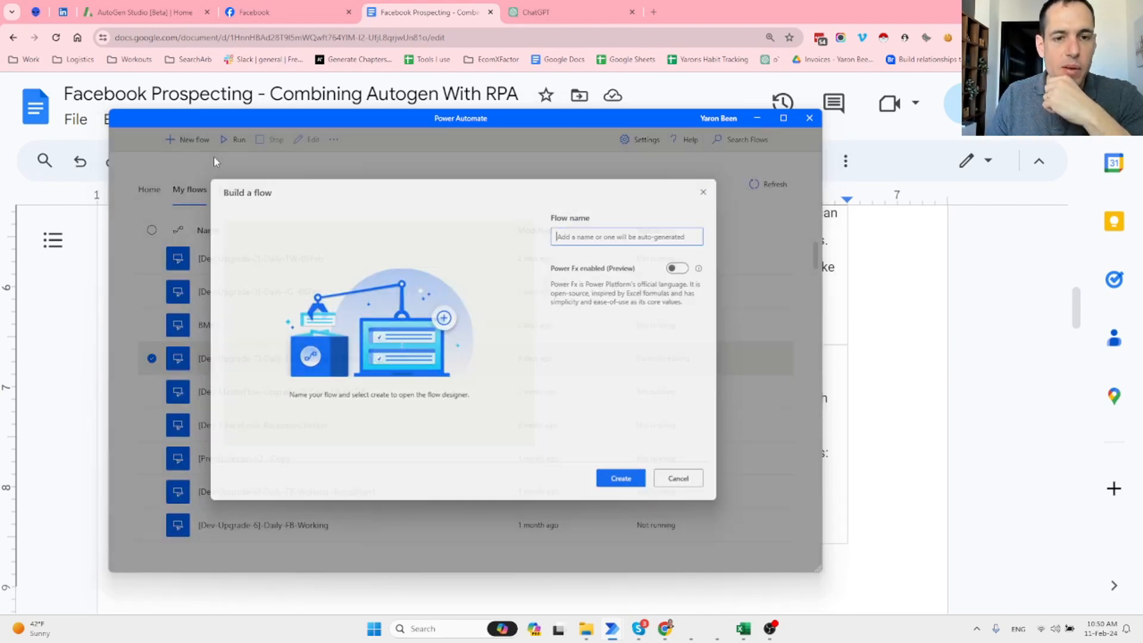
type("Test")
key("Return")
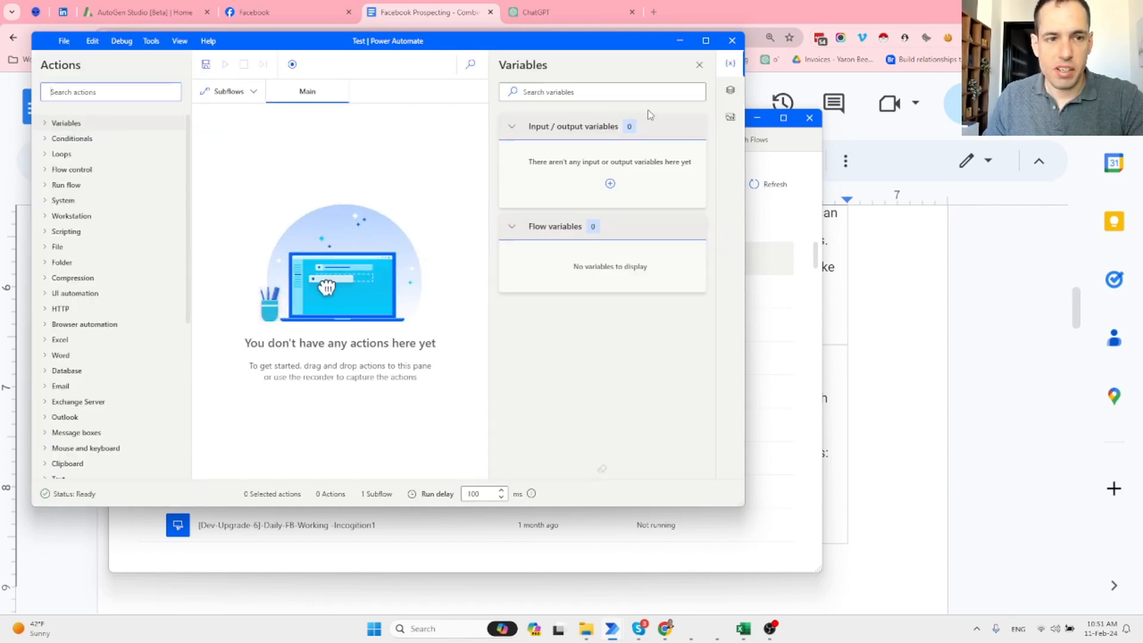
Add a Launch new Chrome action with facebook.com as its initial URL.
type("bro")
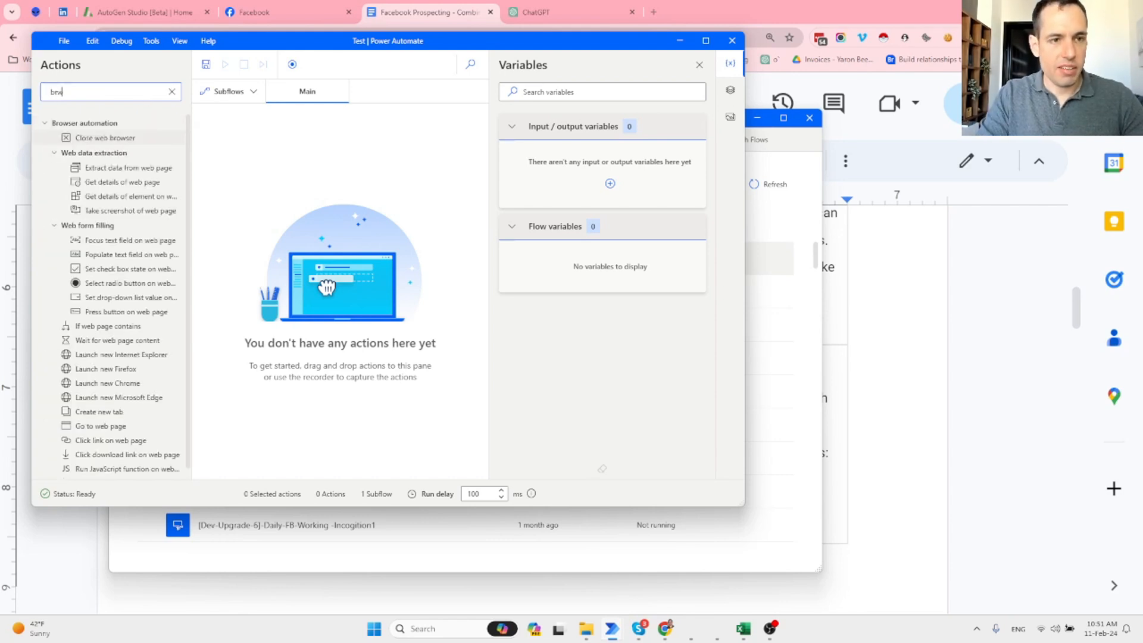
key("BackSpace")
key("BackSpace")
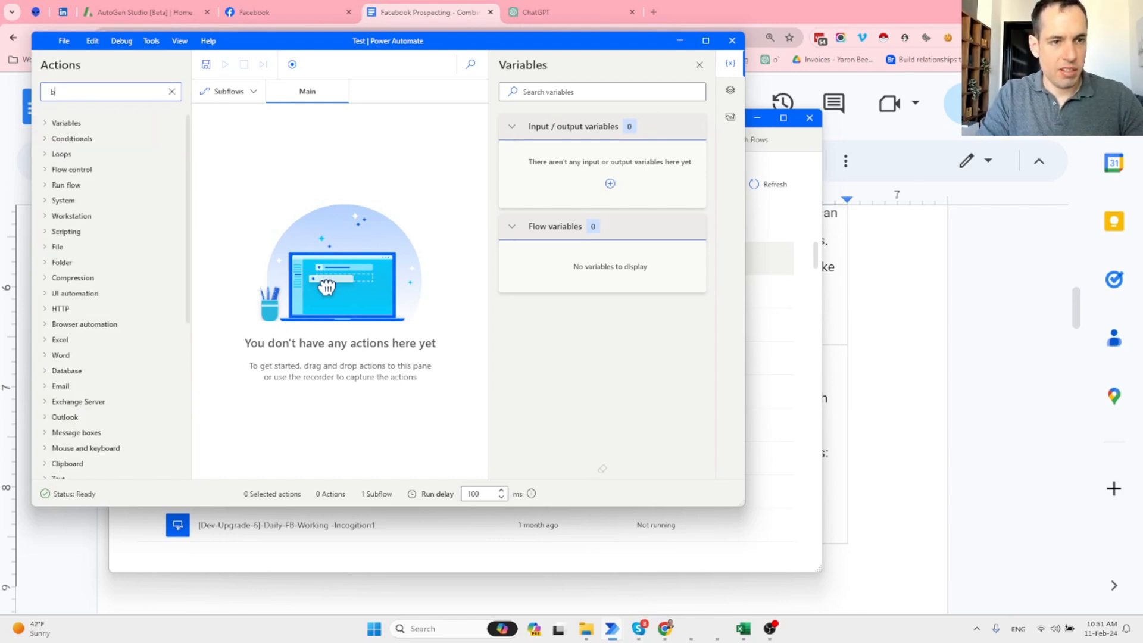
type("chrom")
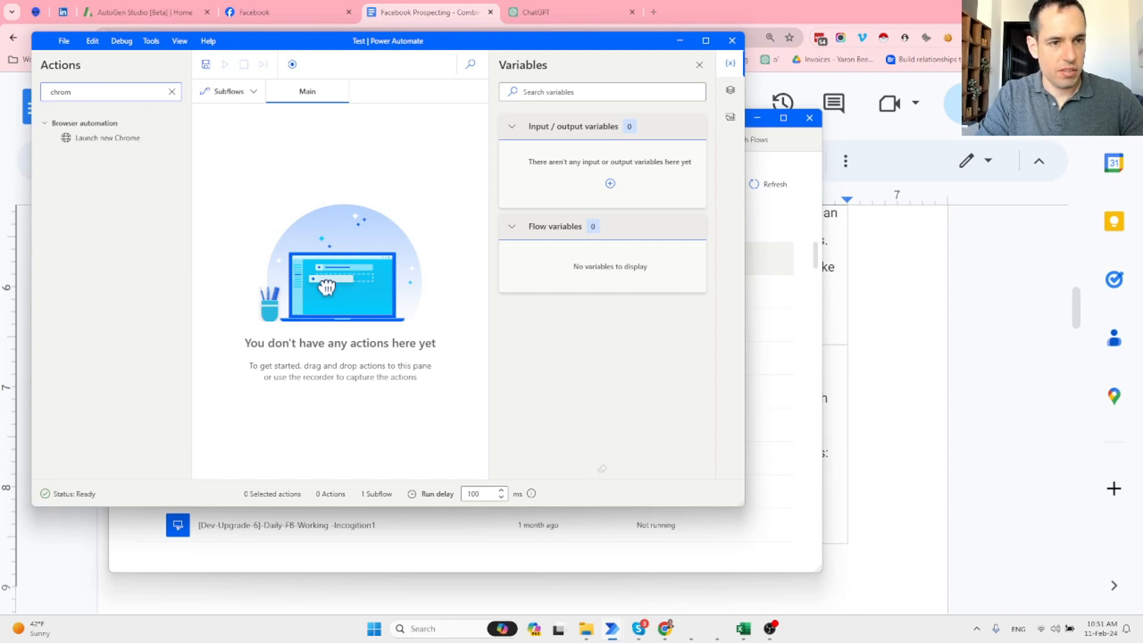
left_click_drag(131, 138, 331, 148)
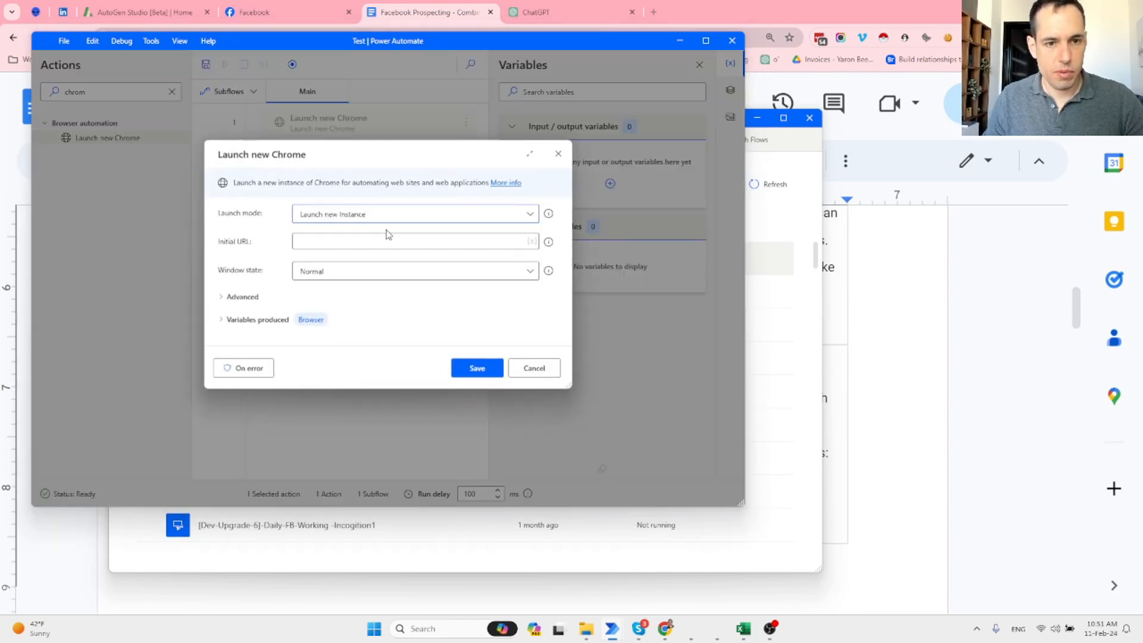
left_click(388, 241)
type("facebook.com")
key("Return")
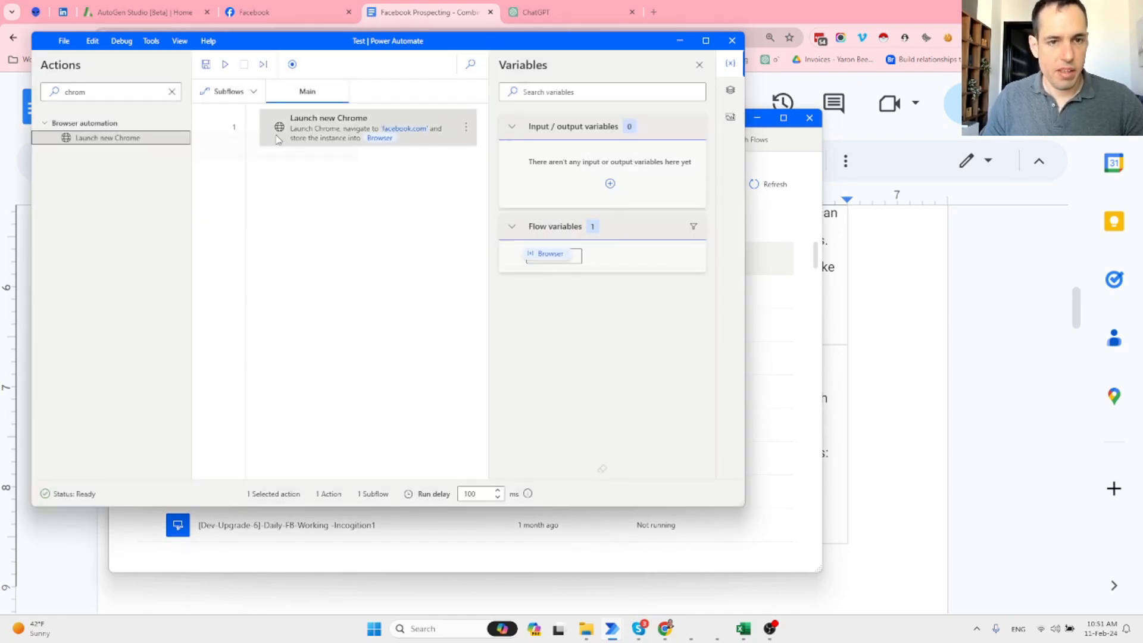
Clear the action search and run the flow to open Facebook in Chrome.
left_click(171, 91)
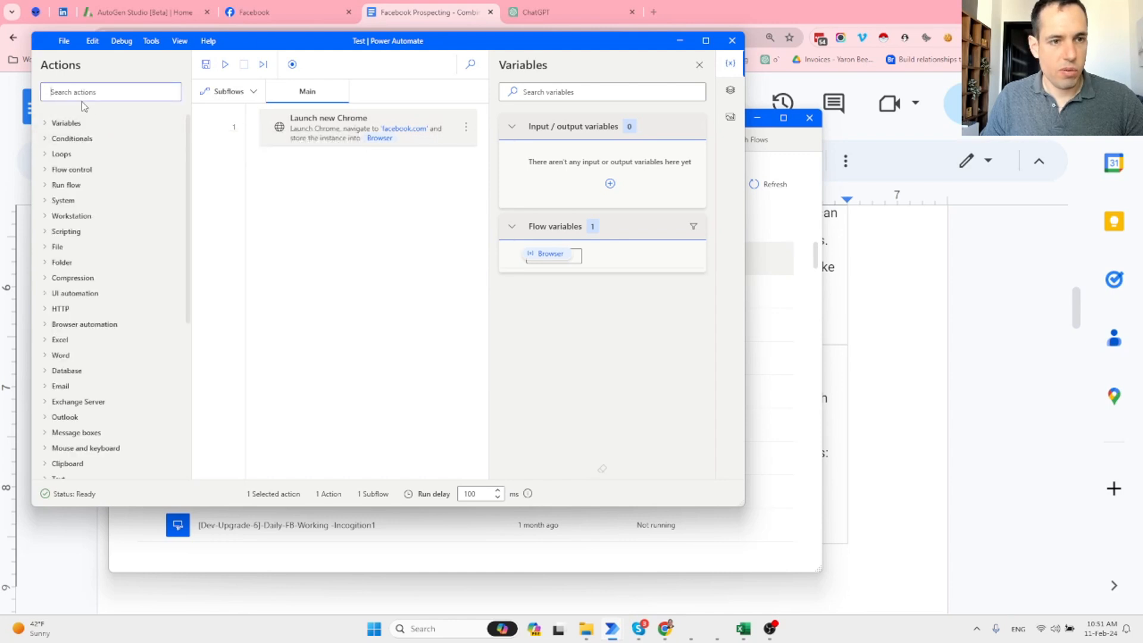
type("data")
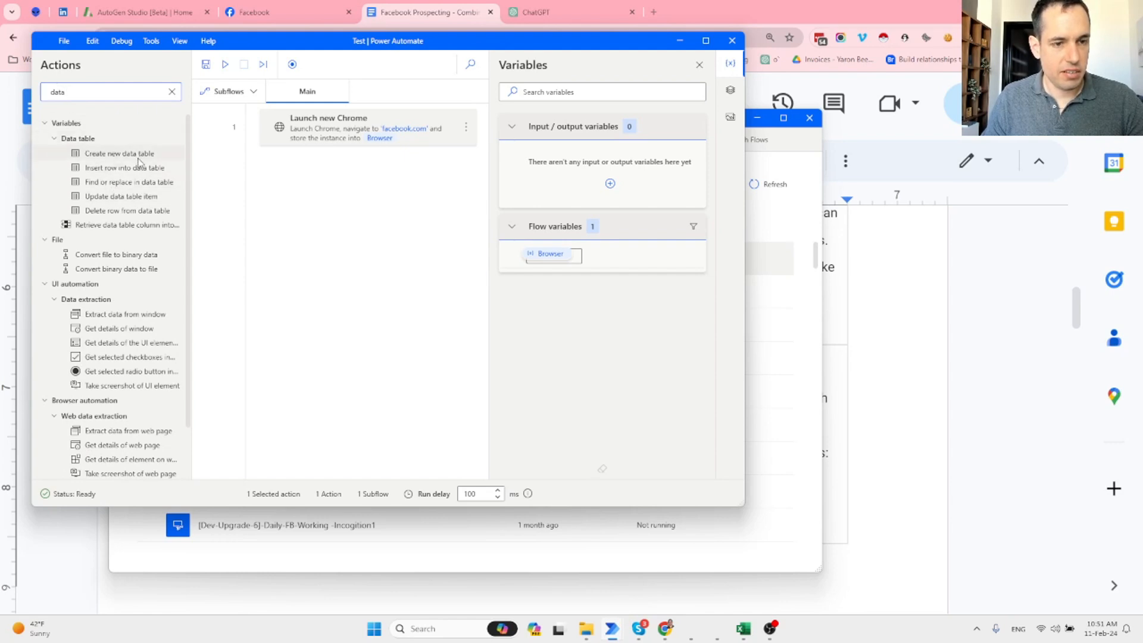
double_click(110, 90)
type("c")
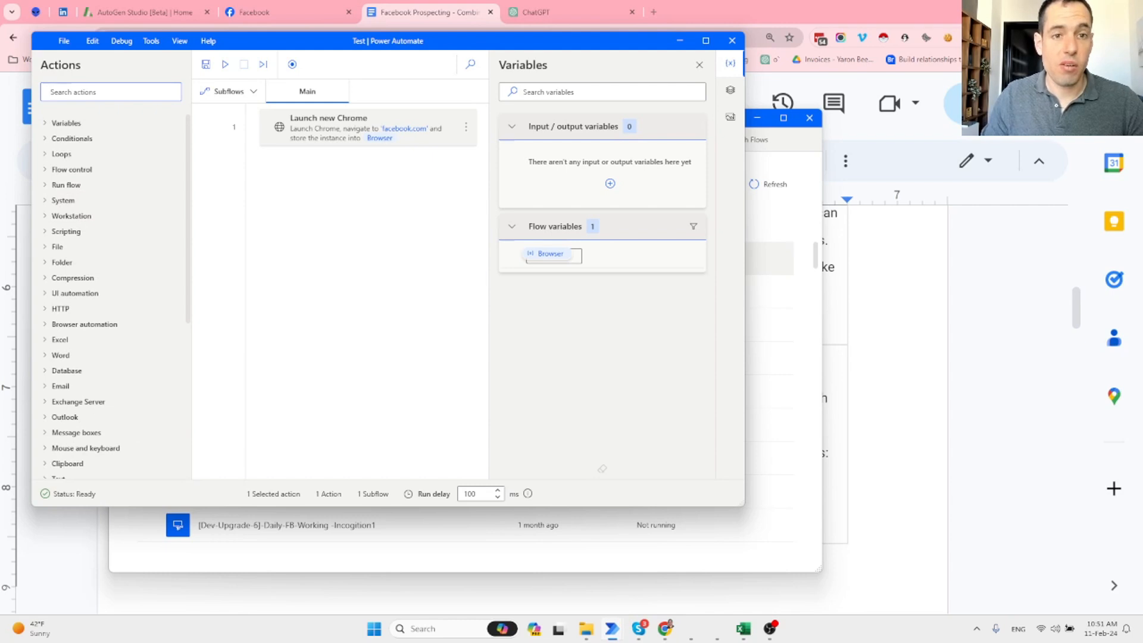
left_click(224, 64)
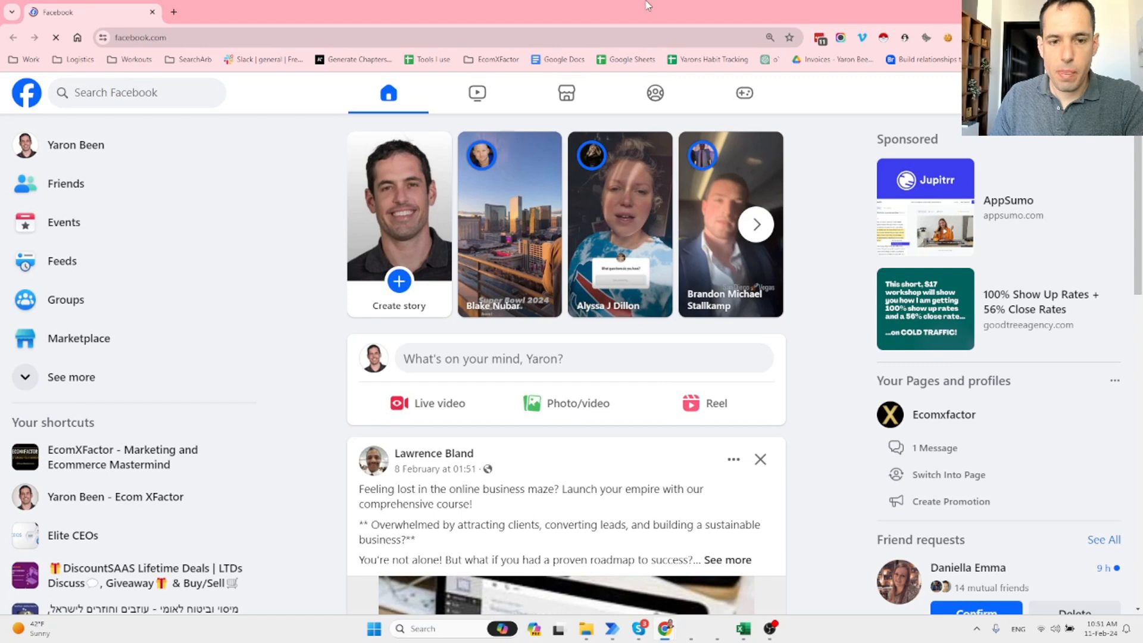
Restore the Facebook Chrome window to a smaller size and maximize the Power Automate editor.
double_click(647, 6)
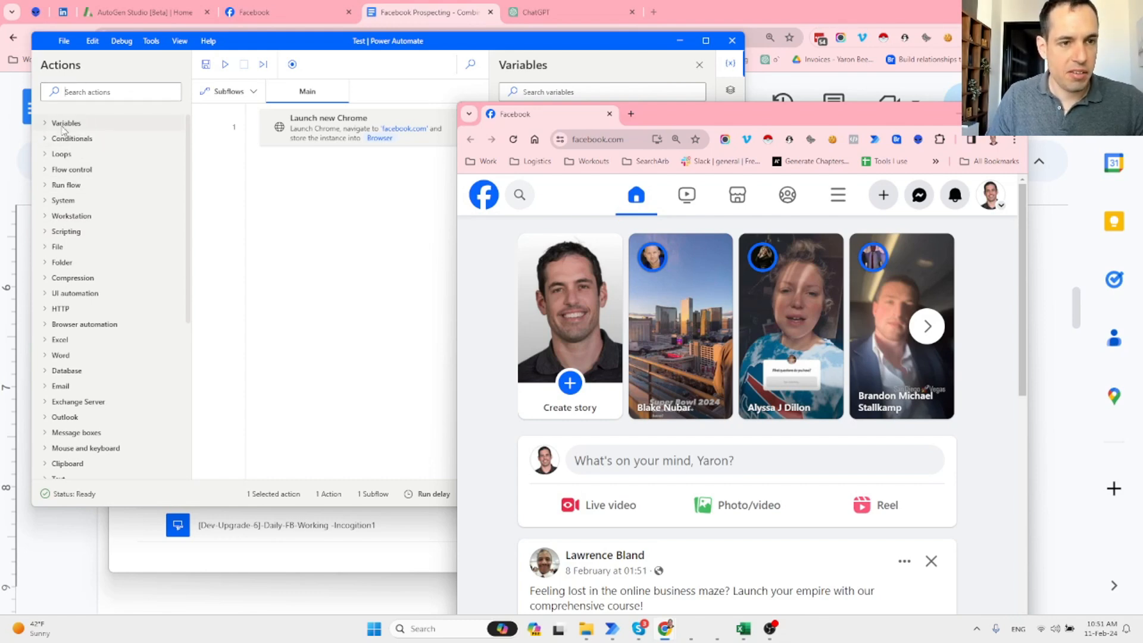
key("super+Up")
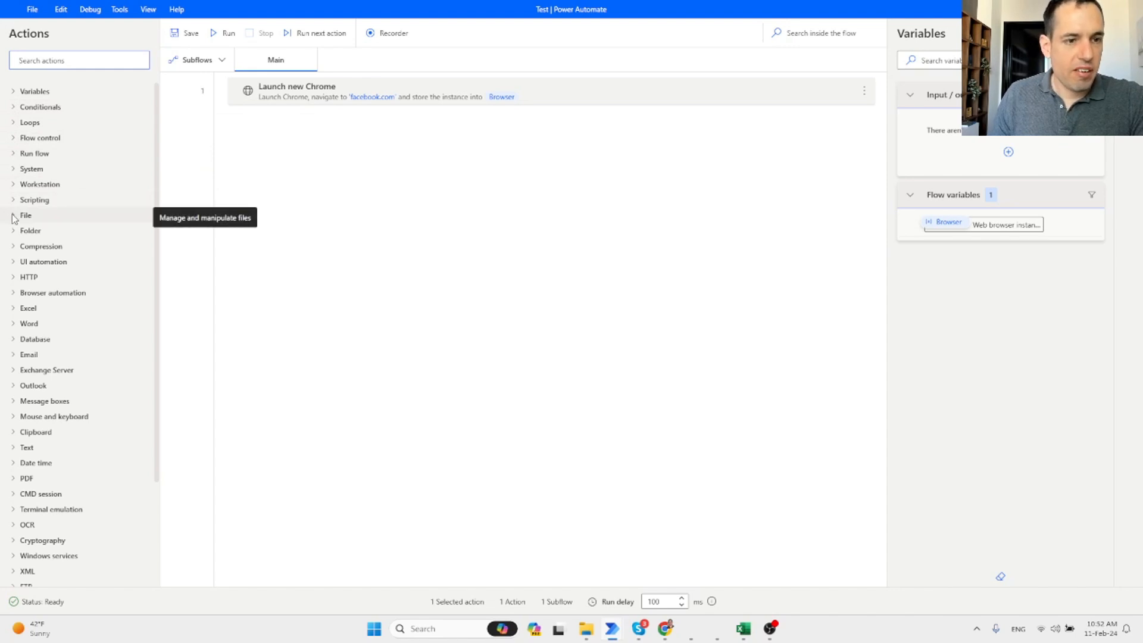
left_click(15, 310)
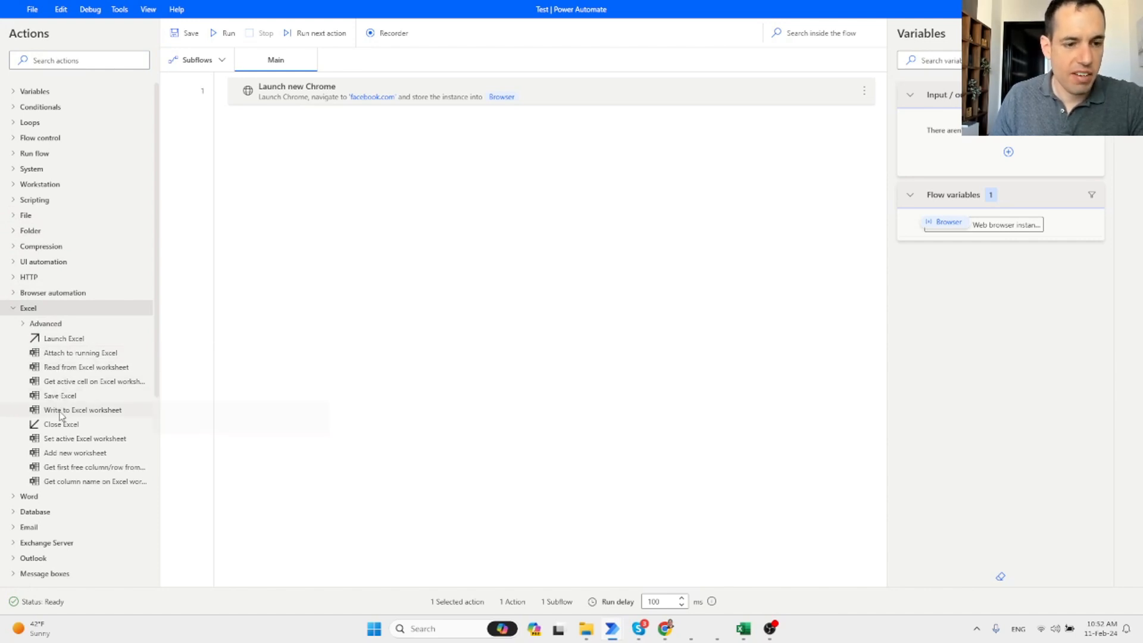
scroll(62, 417, "down", 1)
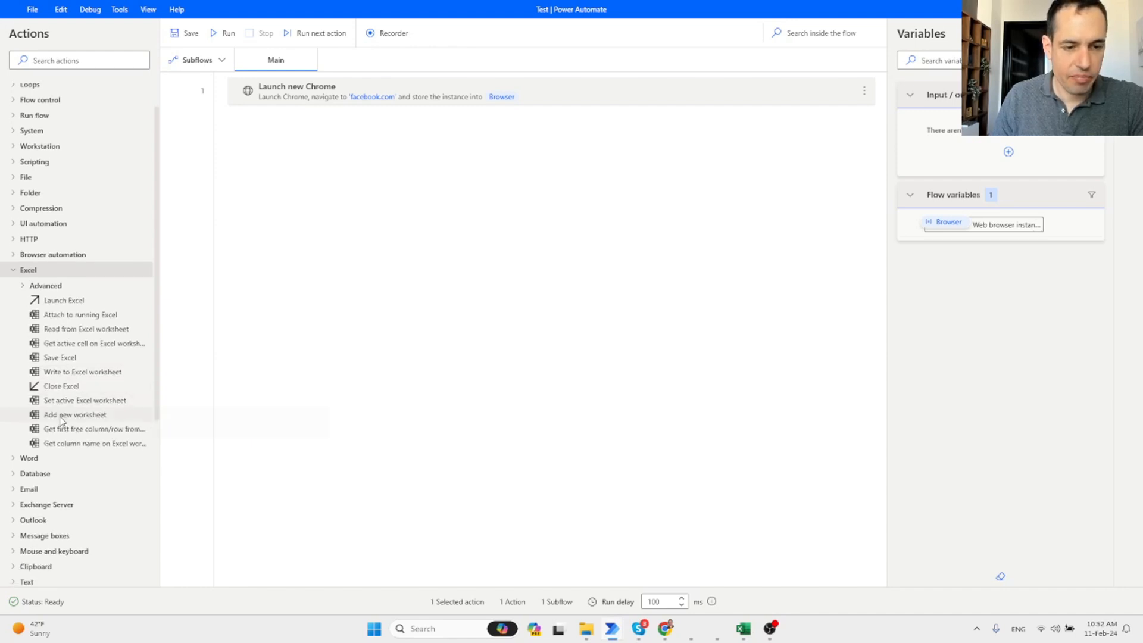
left_click(18, 517)
scroll(47, 464, "down", 6)
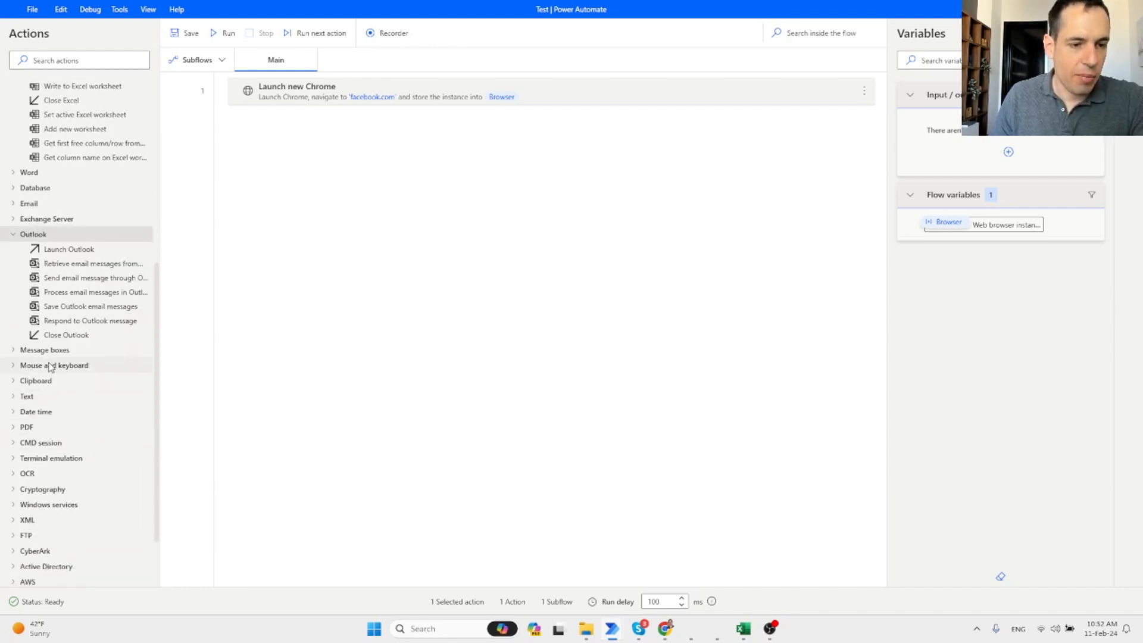
scroll(50, 367, "up", 2)
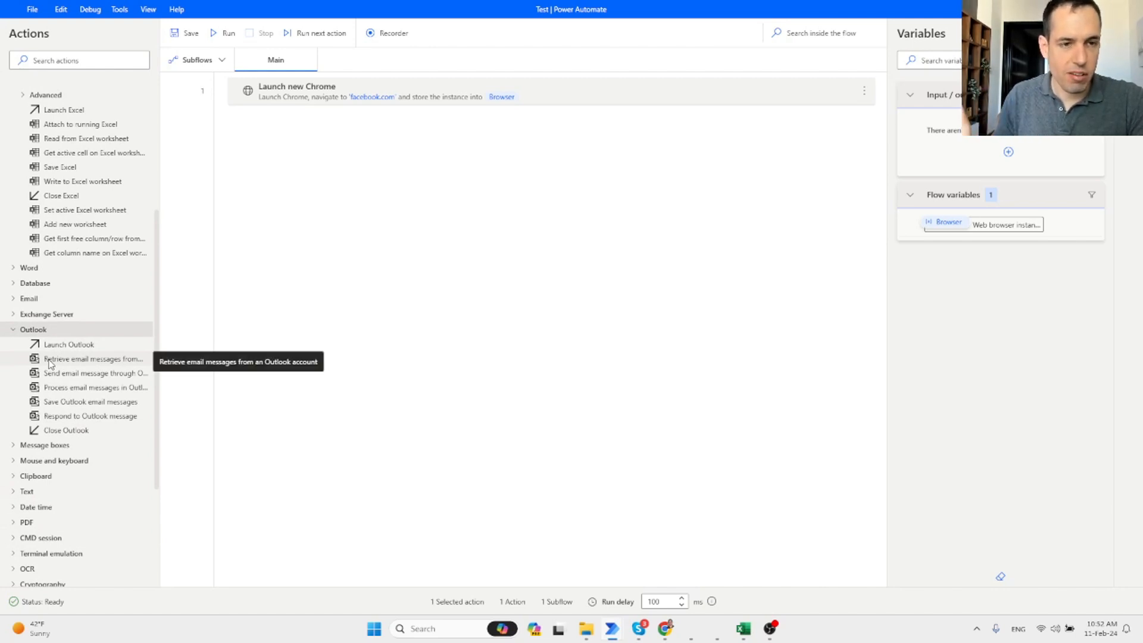
scroll(50, 364, "up", 2)
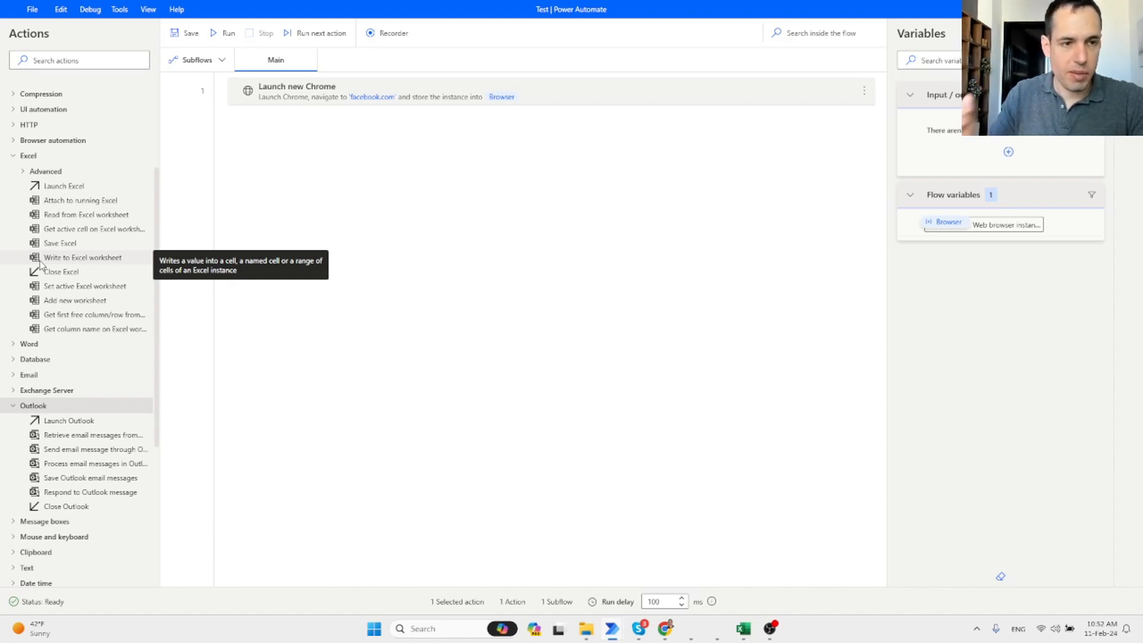
left_click(12, 156)
scroll(21, 170, "up", 1)
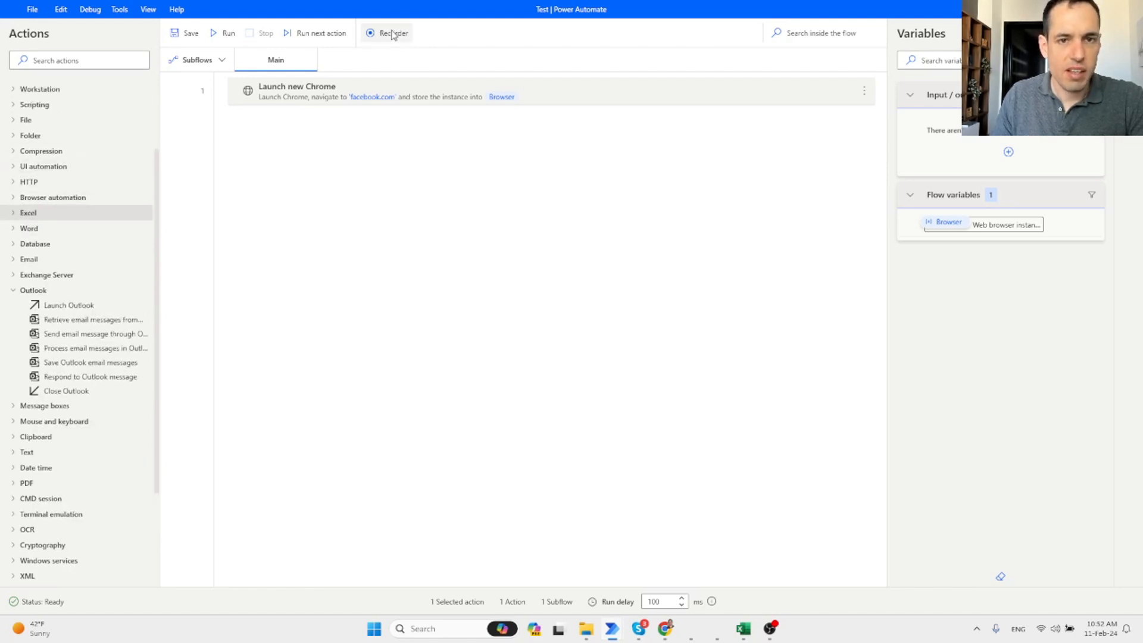
Record Facebook steps that open the post box, type 'Hi This is a test' and post it.
left_click_drag(476, 6, 266, 53)
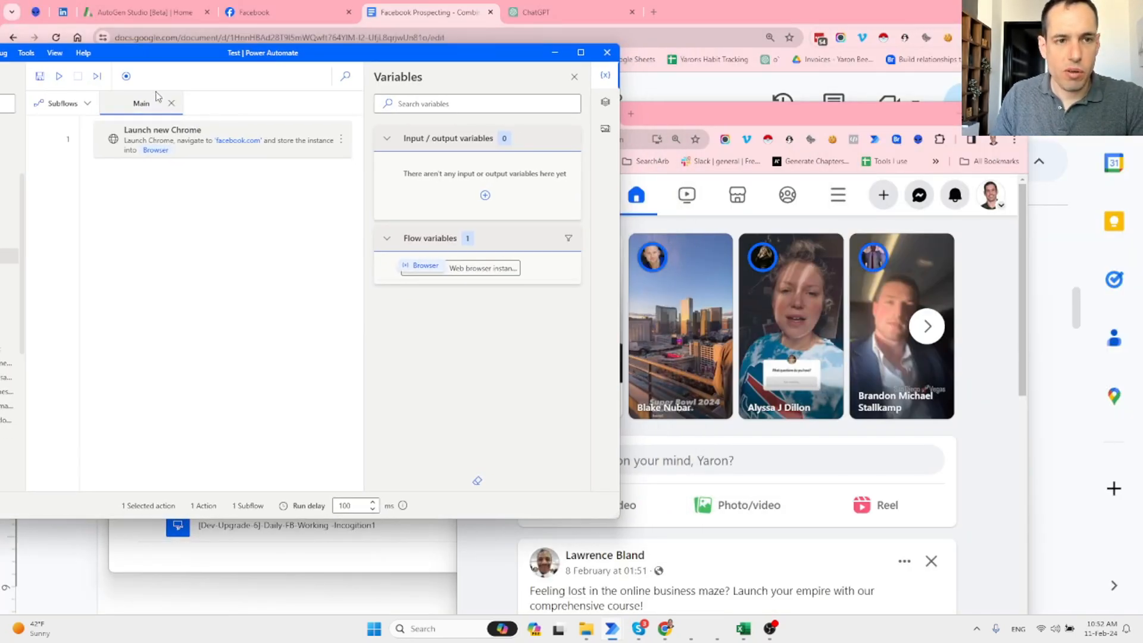
left_click(126, 77)
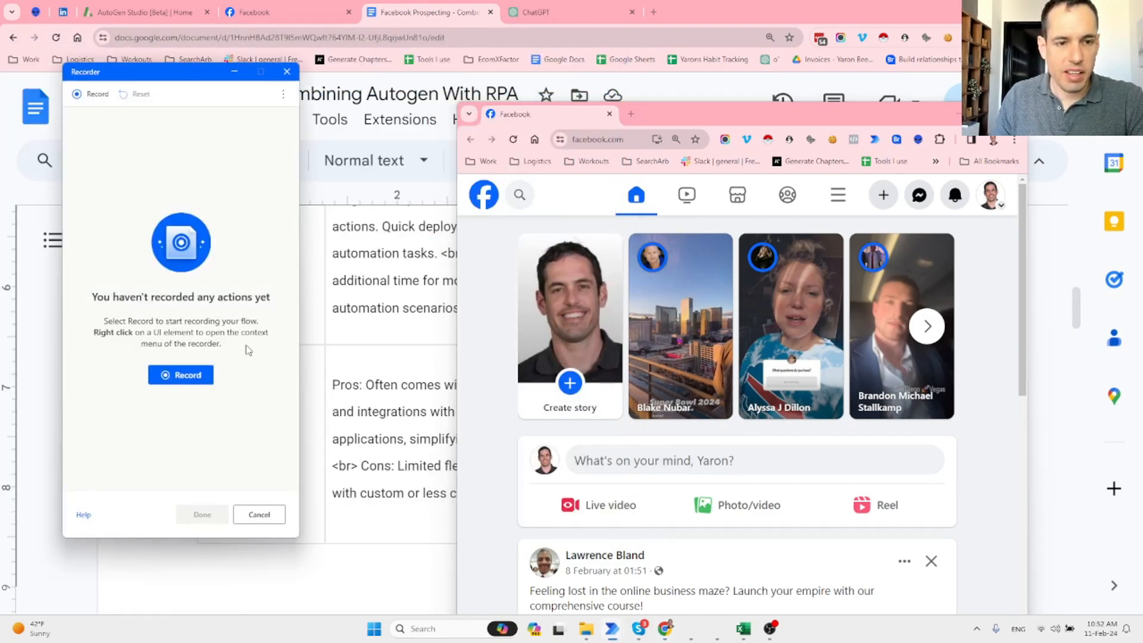
left_click(185, 379)
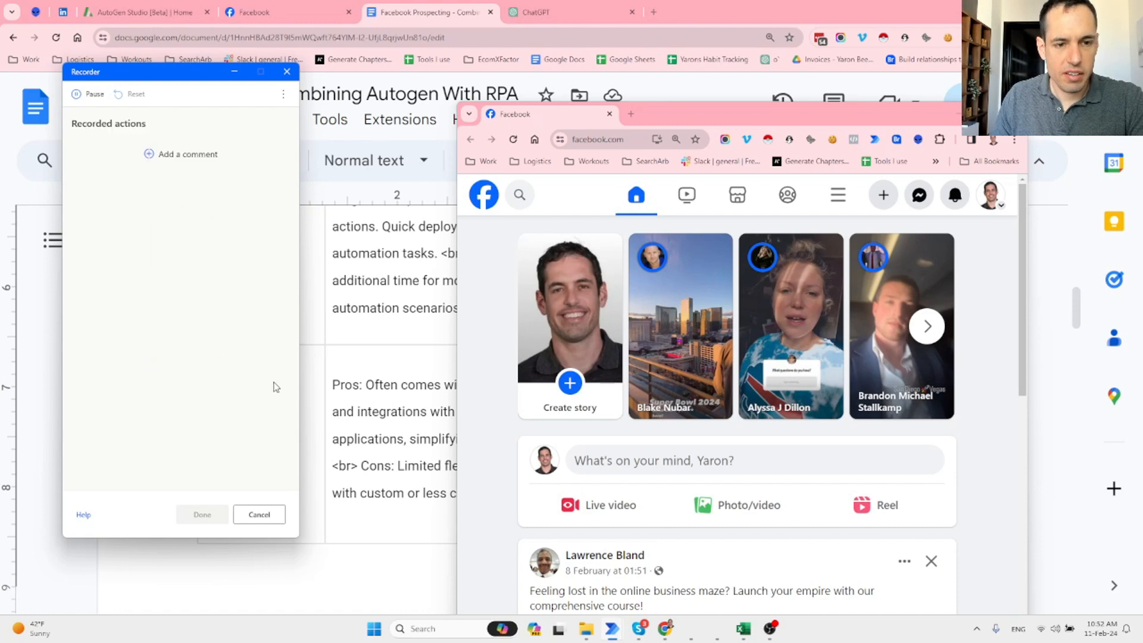
left_click(659, 472)
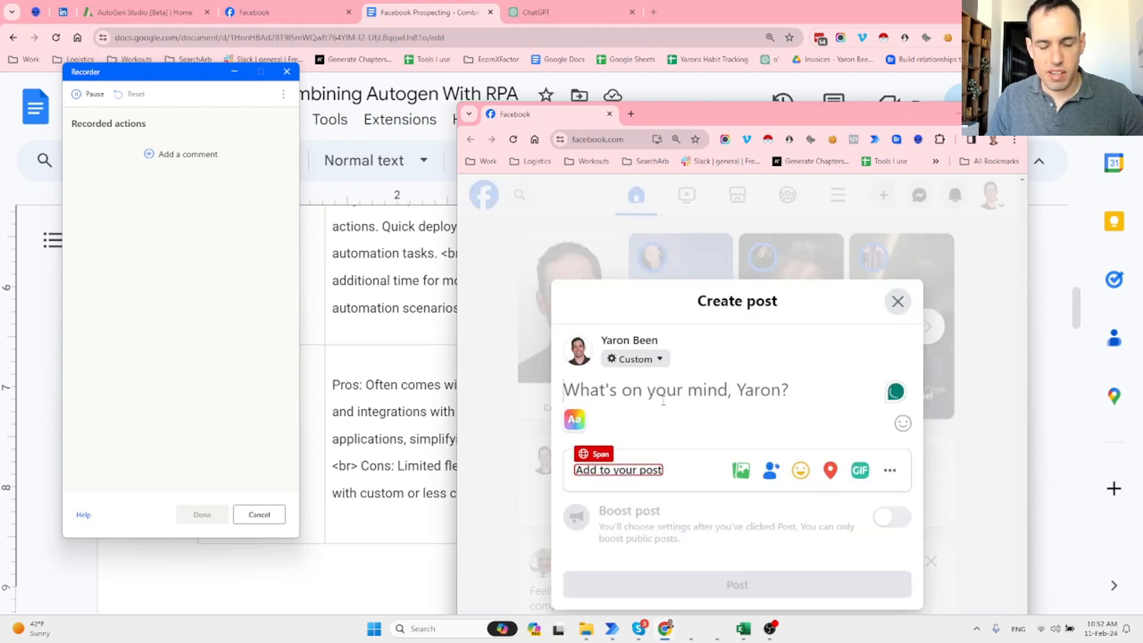
left_click(663, 400)
type("Hi This")
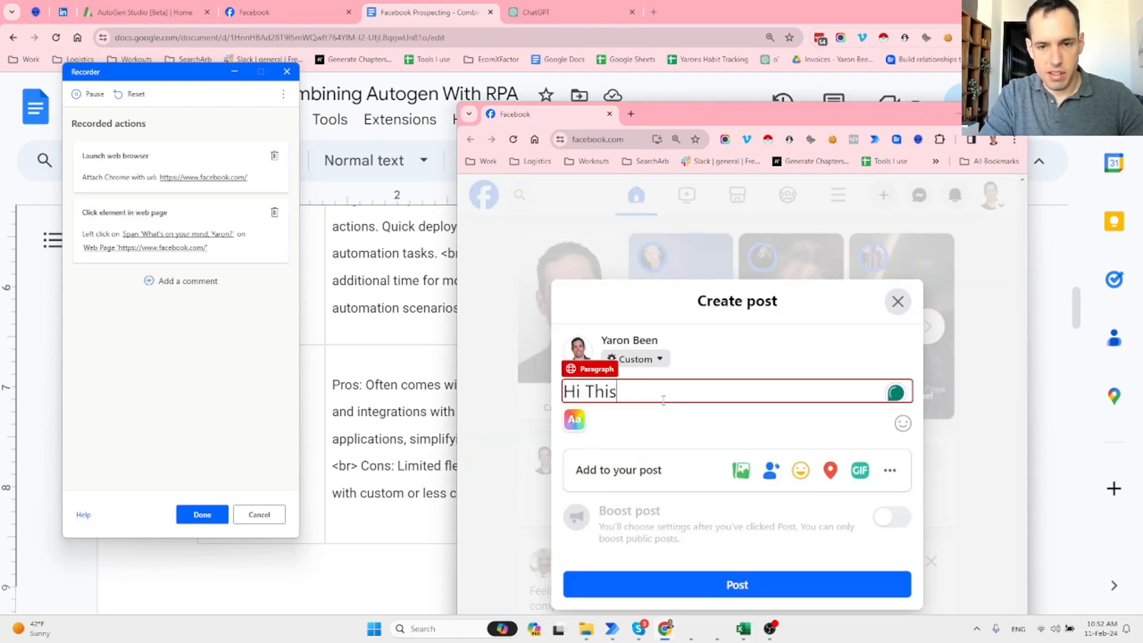
type(" is a test")
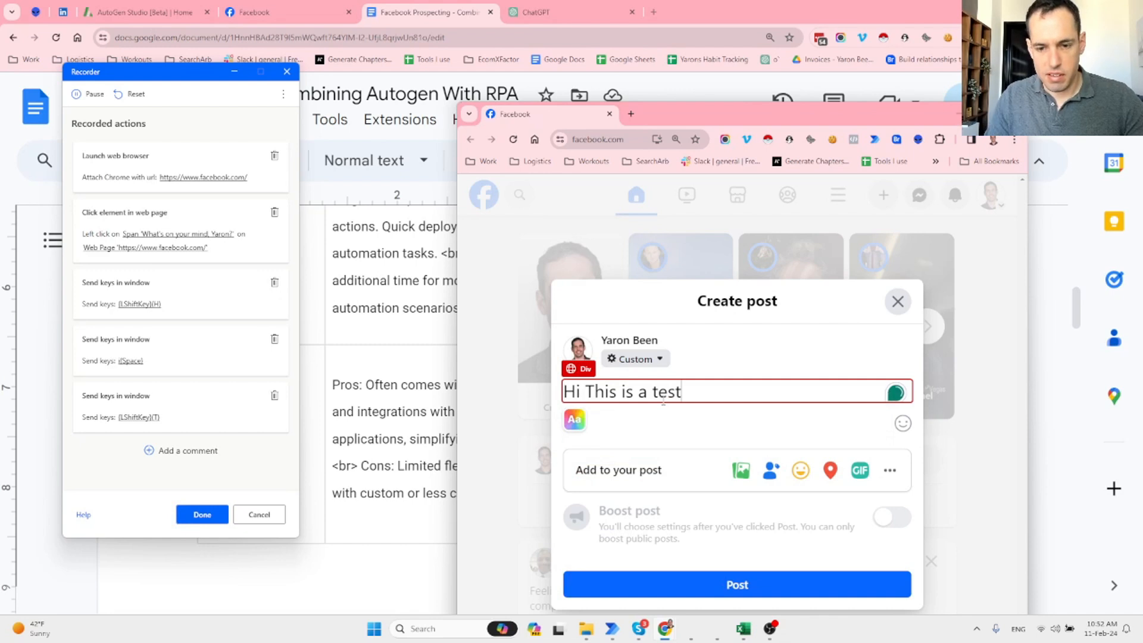
left_click(712, 588)
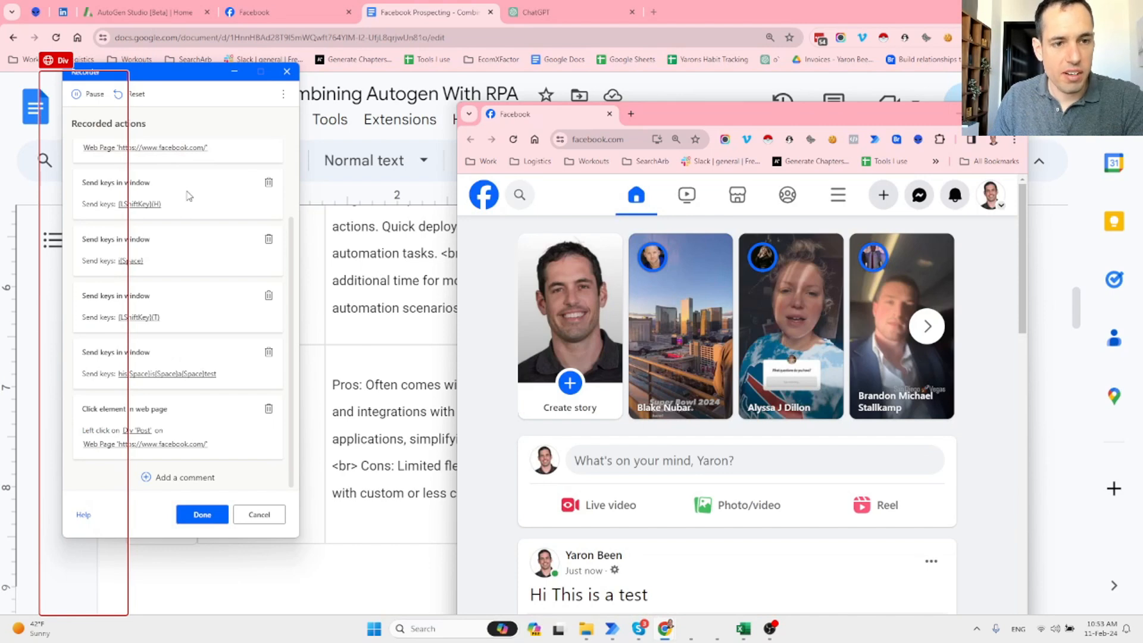
left_click(202, 515)
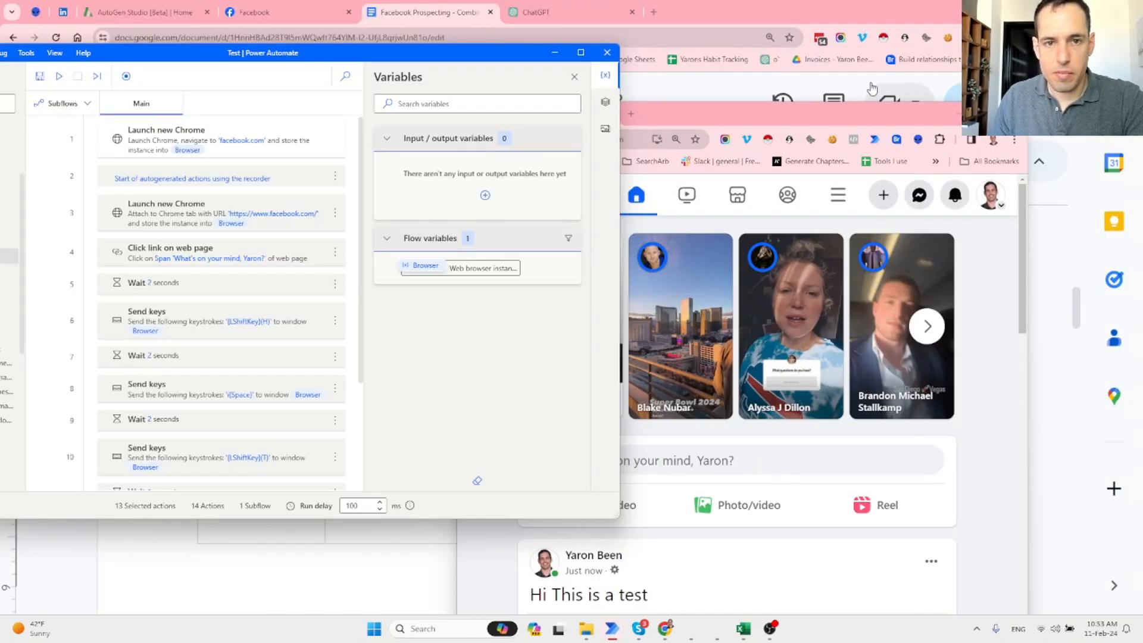
Maximize the editor, review the 14 recorded actions, and run the flow.
double_click(357, 52)
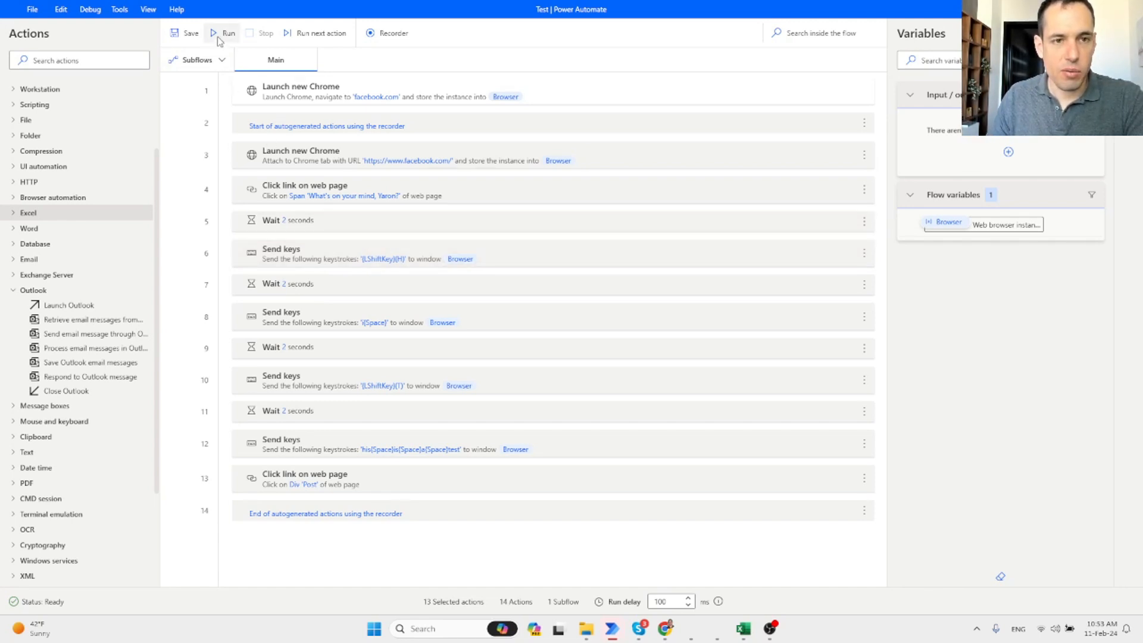
mouse_move(662, 637)
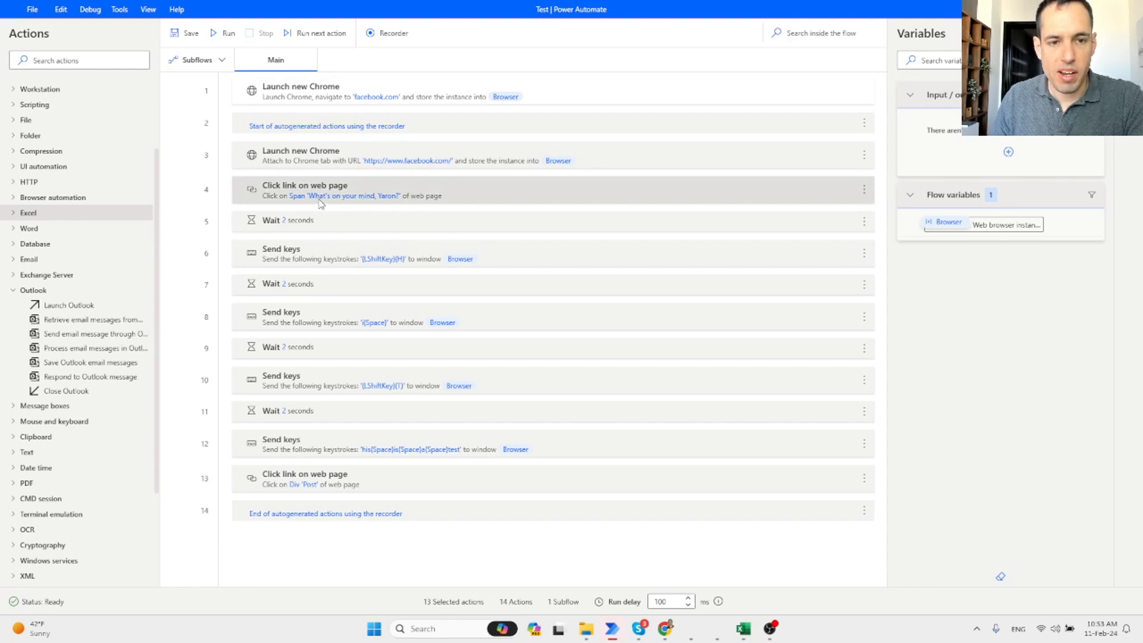
mouse_move(320, 204)
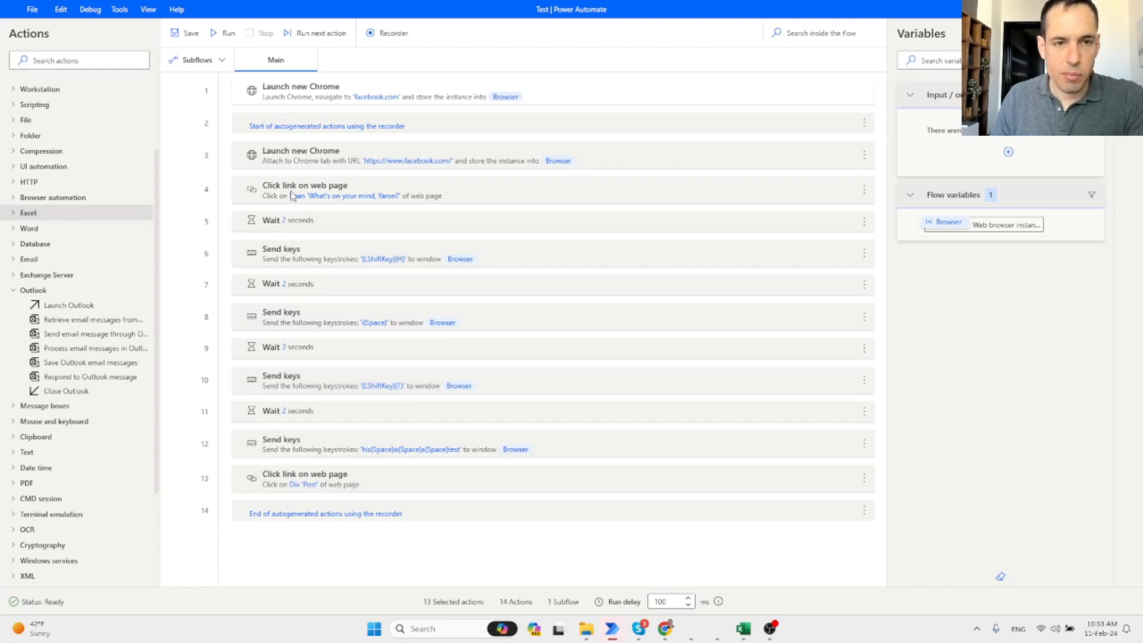
left_click(227, 34)
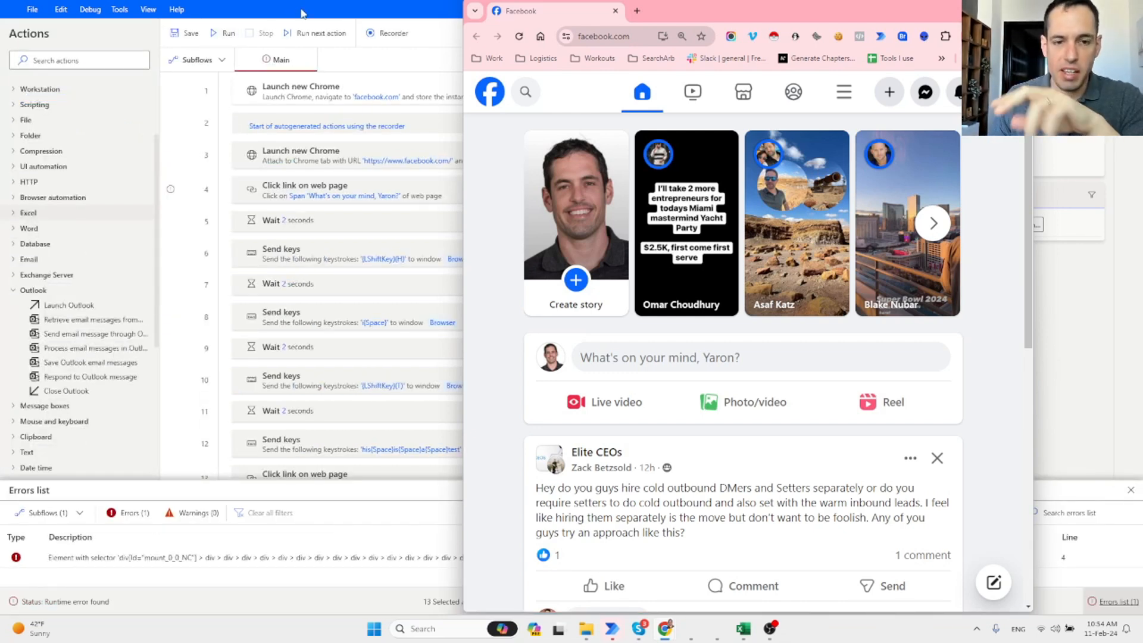
Bring the flow editor forward to see the step 4 element-not-found error.
left_click(415, 6)
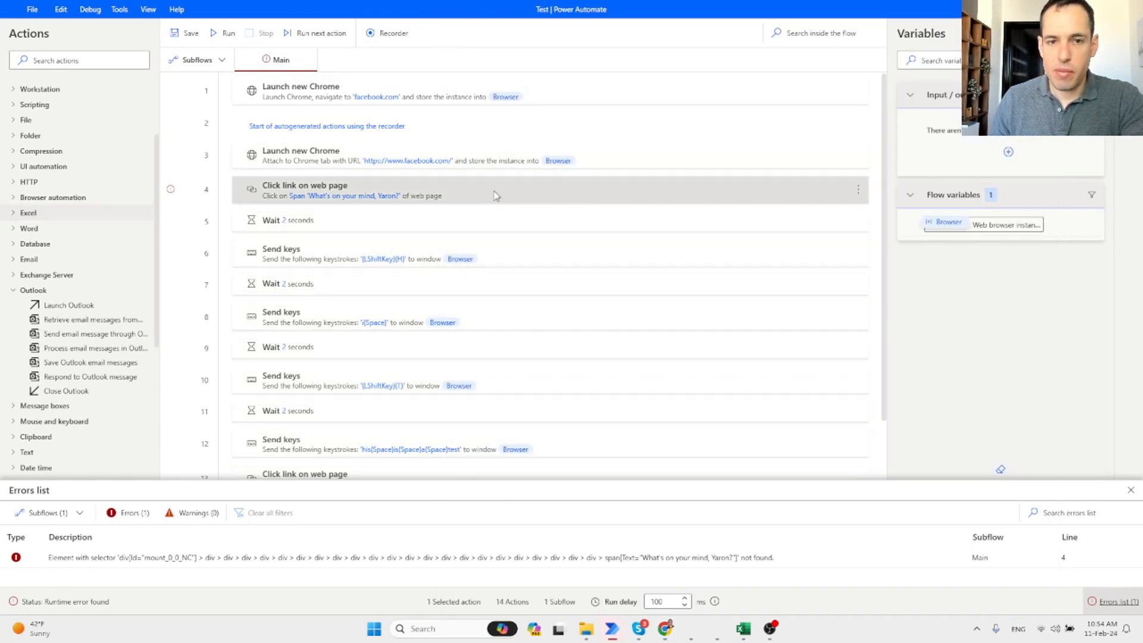
Open the post-box element's selector and uncheck the mount_0_0_NC parent and elements 3 through 11.
left_click(1128, 61)
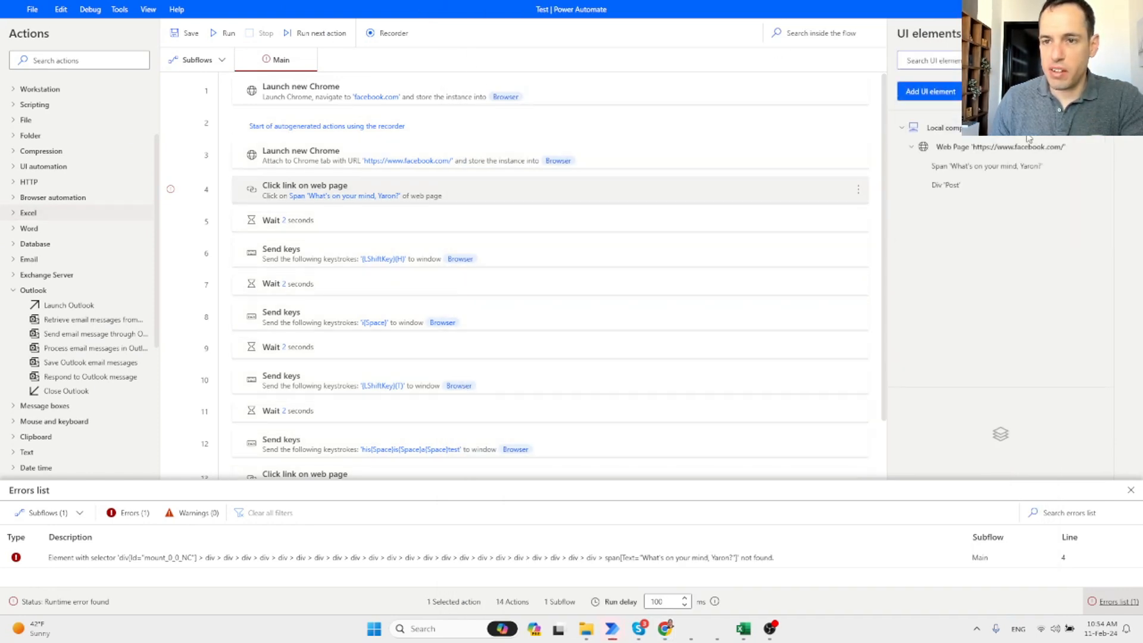
left_click(992, 172)
double_click(991, 172)
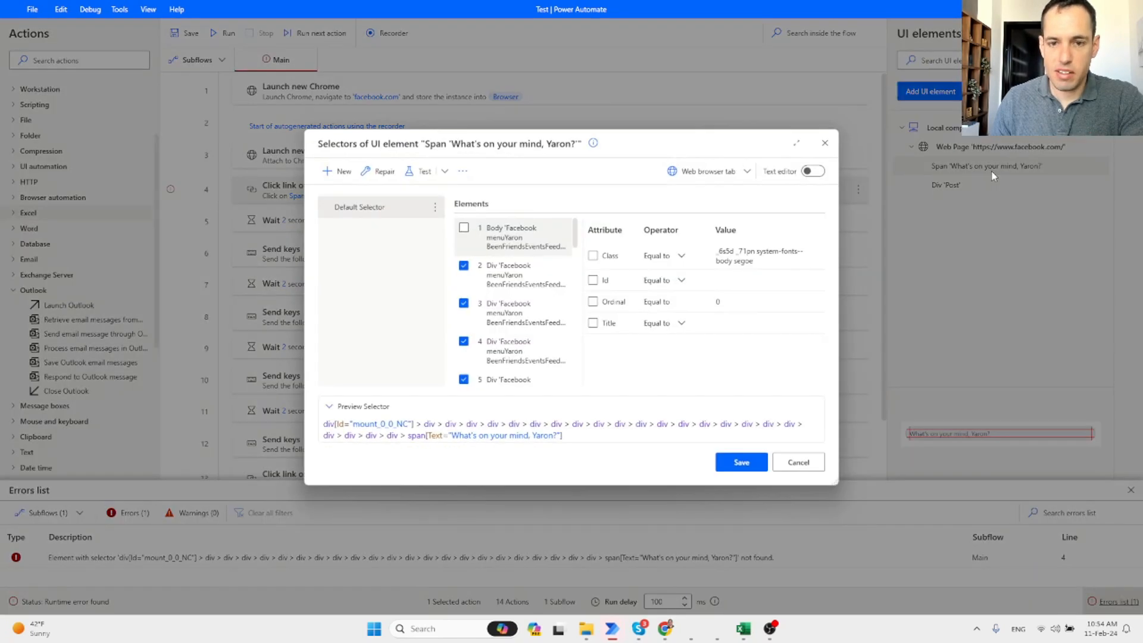
left_click(463, 265)
left_click(463, 303)
left_click(464, 342)
scroll(466, 348, "down", 1)
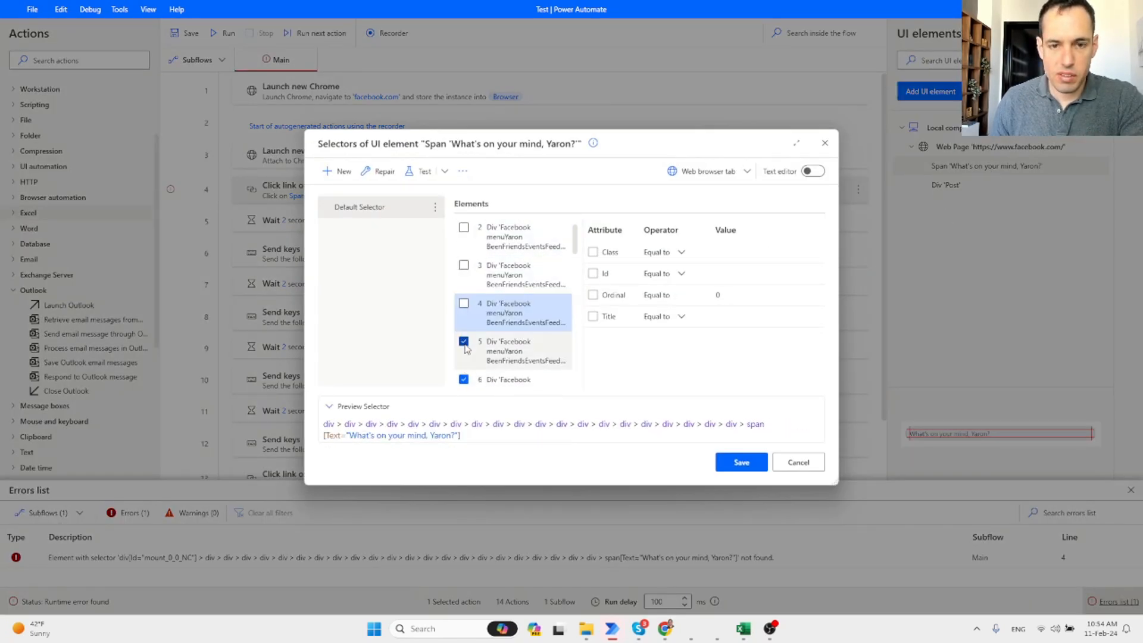
left_click(464, 343)
scroll(466, 345, "down", 1)
left_click(464, 342)
scroll(466, 344, "down", 1)
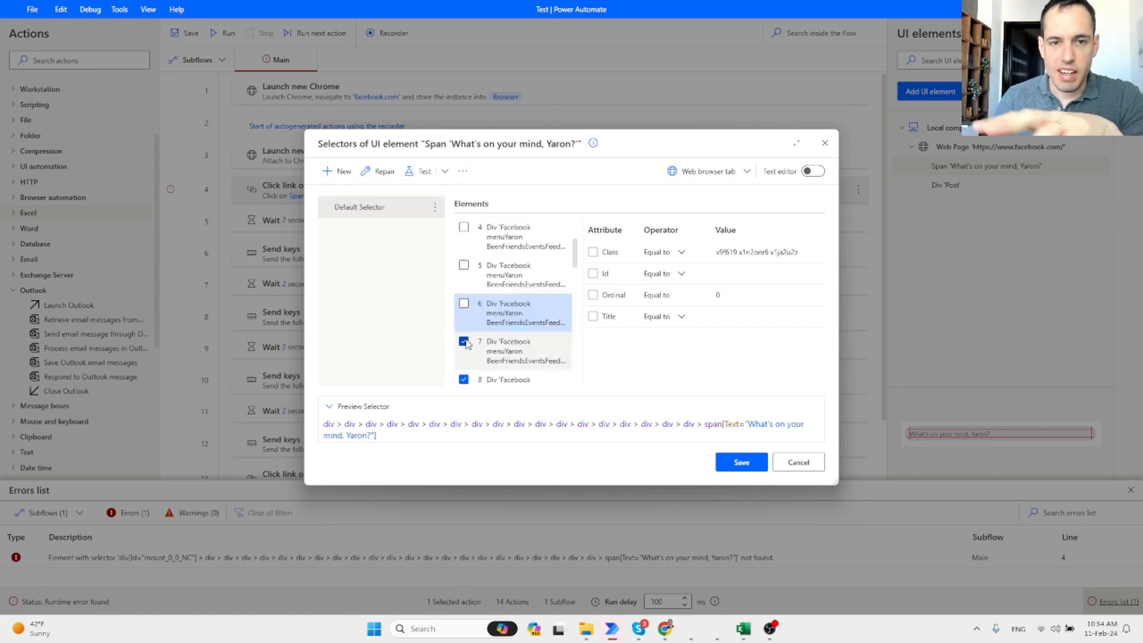
left_click(464, 343)
scroll(466, 344, "down", 1)
left_click(465, 343)
scroll(468, 351, "down", 1)
scroll(466, 363, "down", 1)
left_click(464, 360)
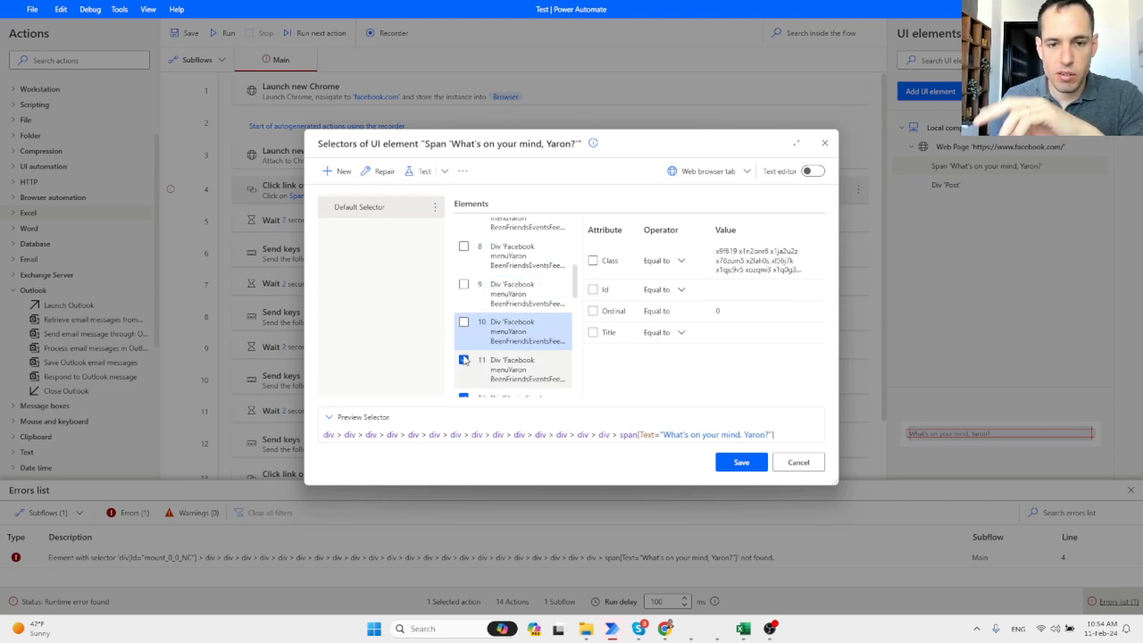
scroll(465, 357, "down", 1)
left_click(462, 342)
left_click(463, 342)
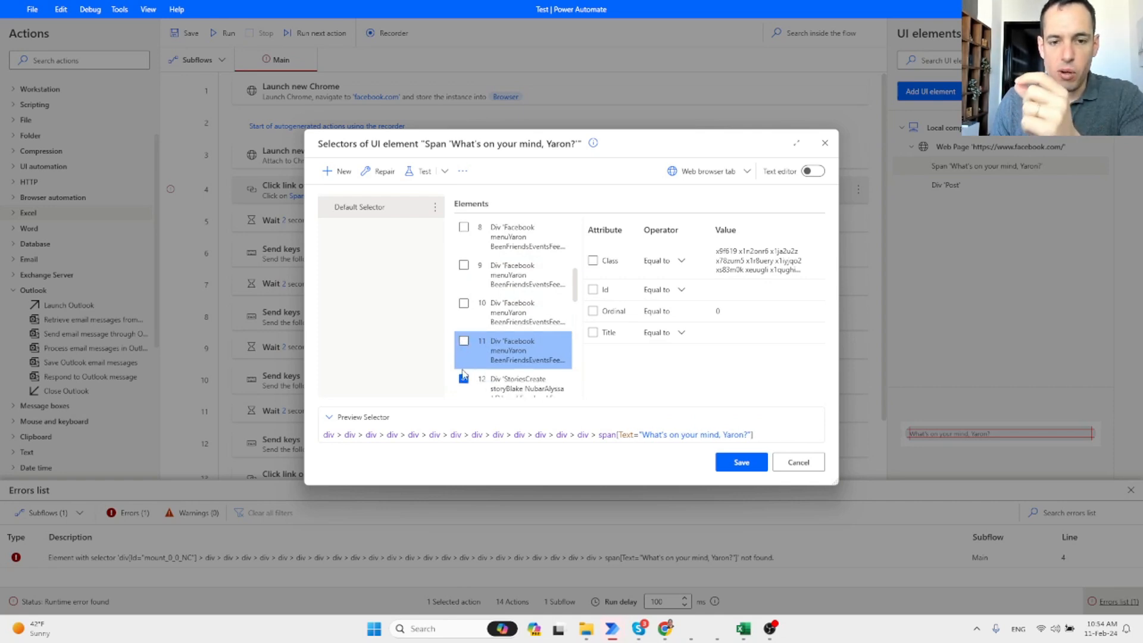
Uncheck selector elements 12 through 24, leaving only the text-matching span, and save the selector.
scroll(464, 346, "down", 1)
left_click(464, 341)
left_click(464, 379)
scroll(466, 383, "down", 1)
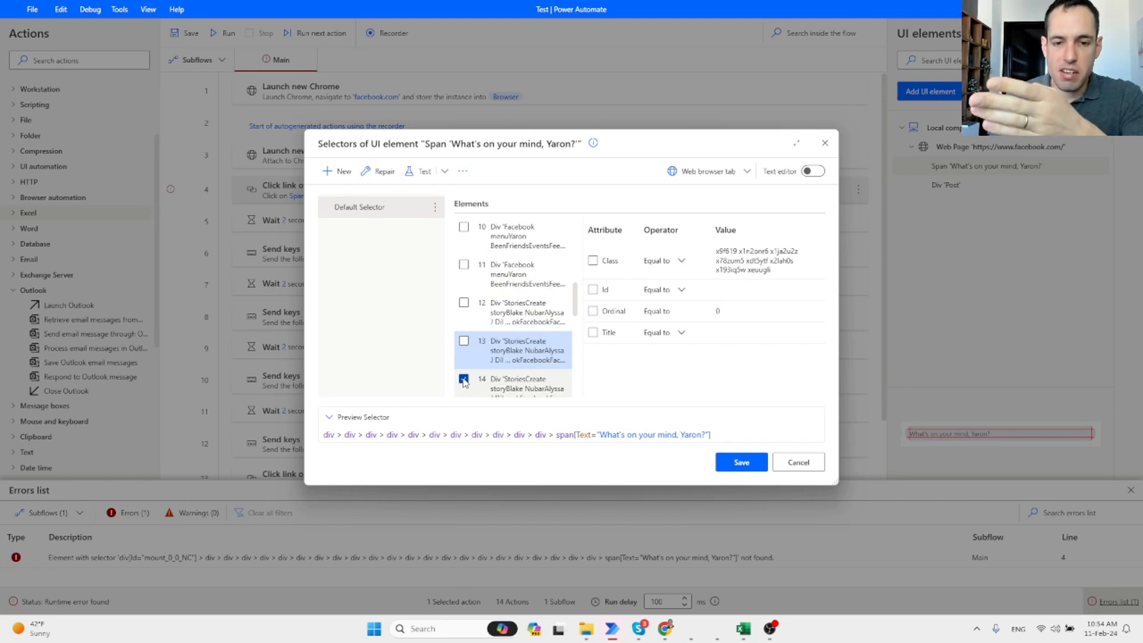
left_click(464, 379)
scroll(465, 382, "down", 1)
scroll(463, 369, "down", 1)
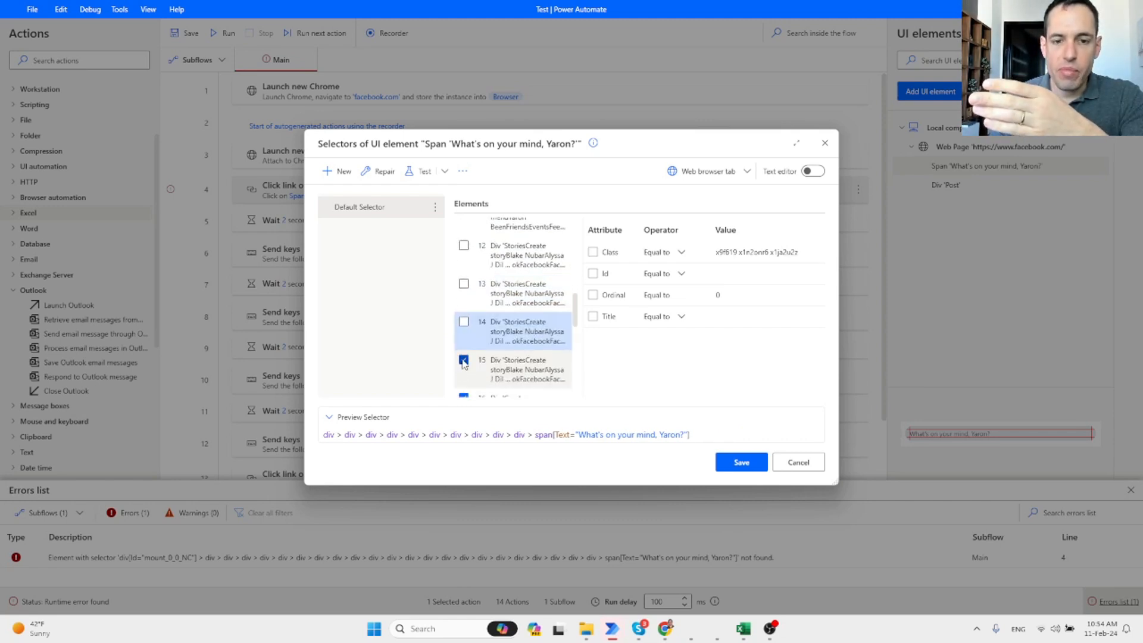
left_click(464, 362)
scroll(469, 375, "down", 1)
left_click(464, 379)
scroll(466, 379, "down", 1)
left_click(463, 379)
scroll(466, 384, "down", 1)
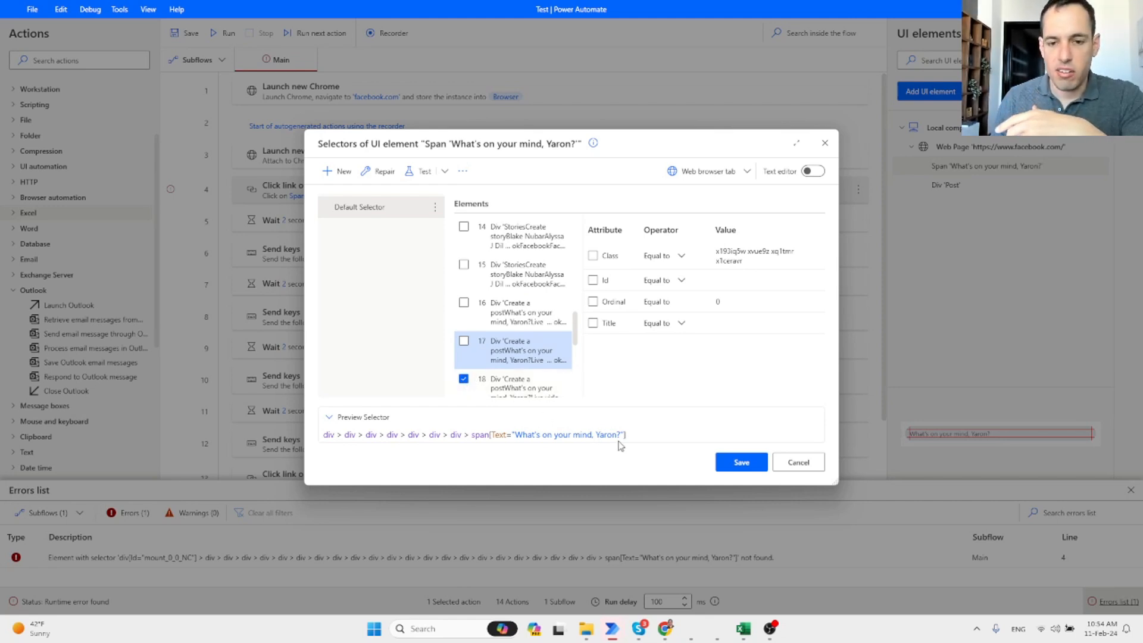
left_click(466, 377)
scroll(467, 380, "down", 2)
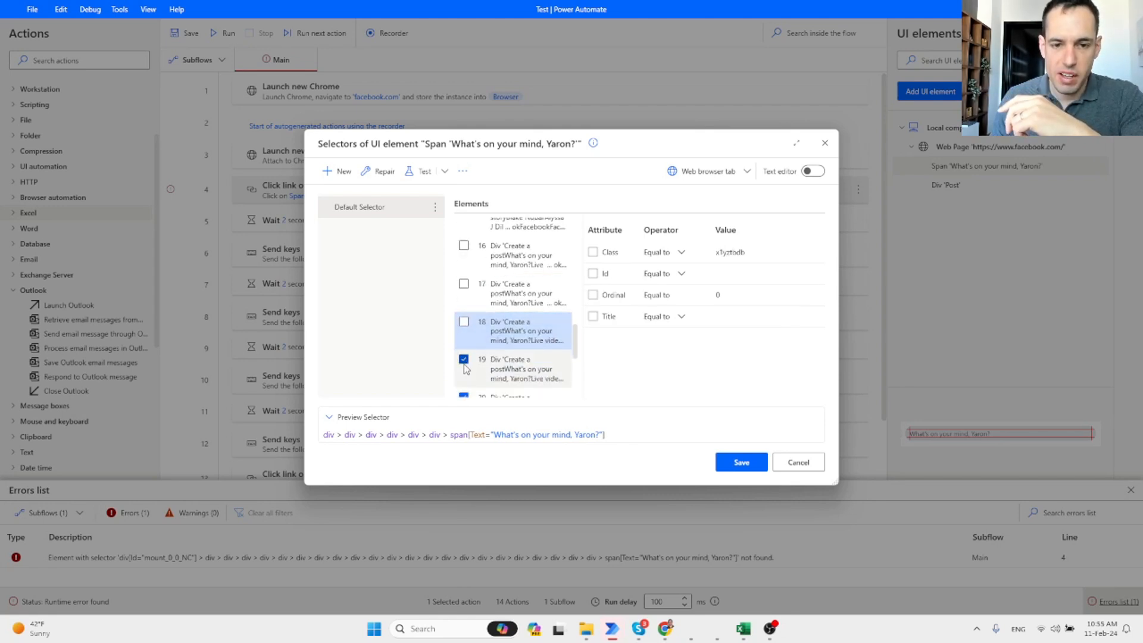
left_click(465, 362)
scroll(464, 364, "down", 3)
left_click(464, 362)
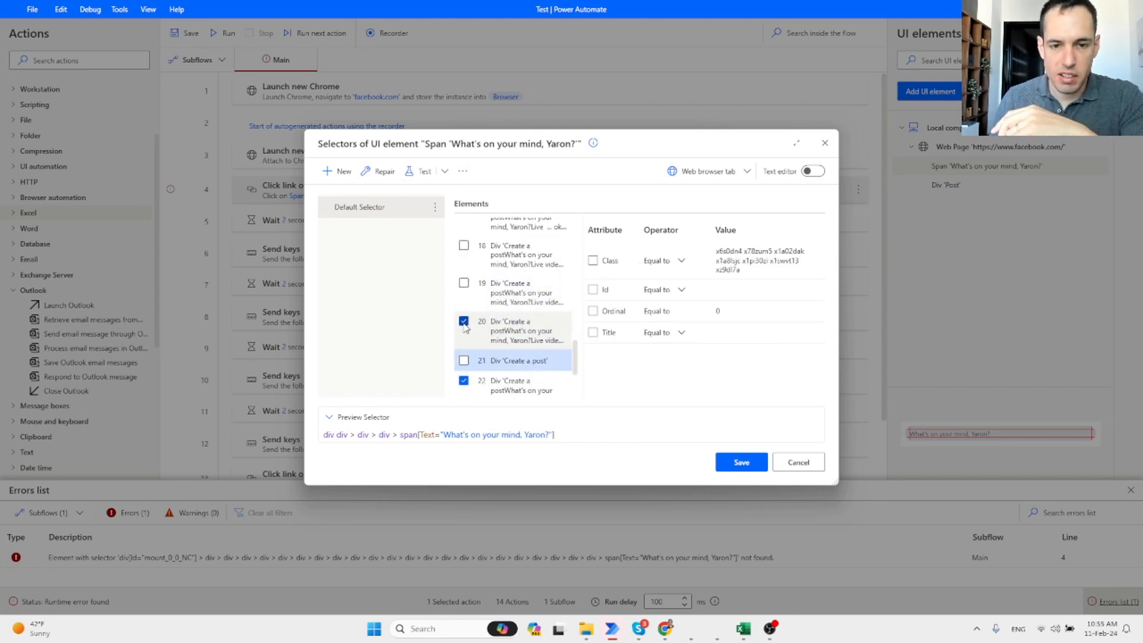
left_click(464, 323)
scroll(466, 362, "down", 1)
left_click(465, 362)
scroll(465, 365, "down", 1)
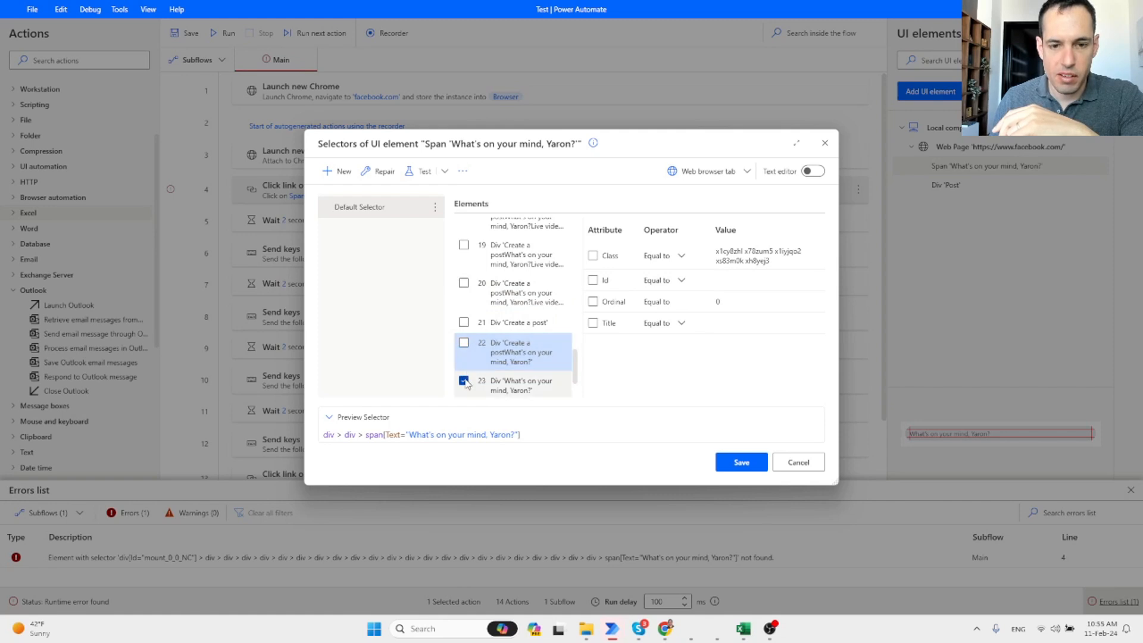
left_click(465, 359)
scroll(467, 363, "down", 1)
left_click(465, 356)
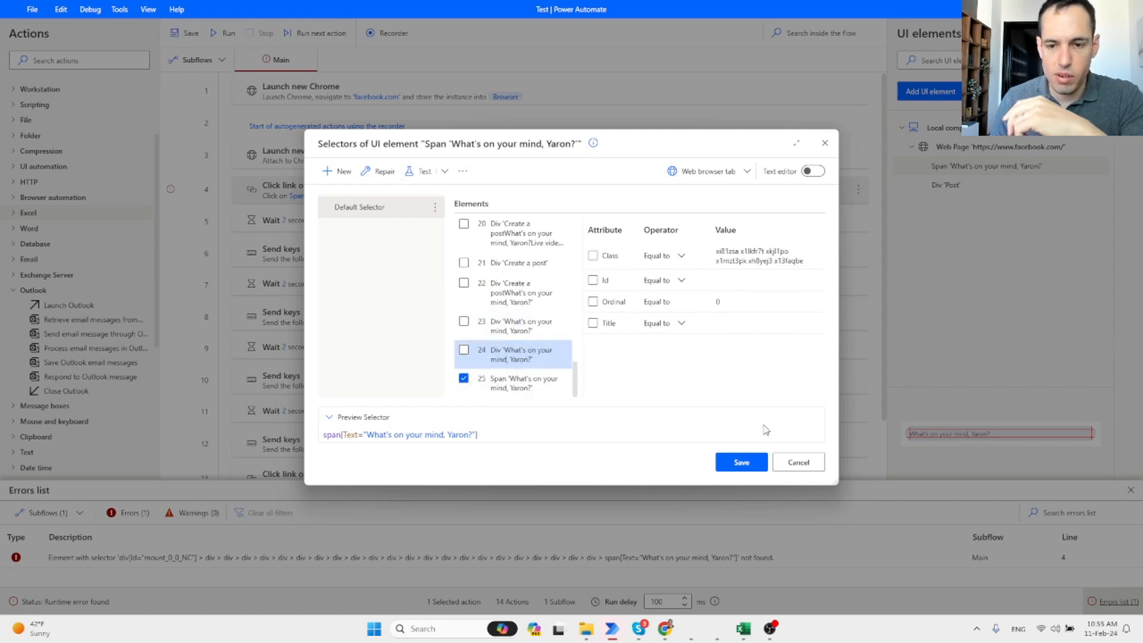
left_click(751, 463)
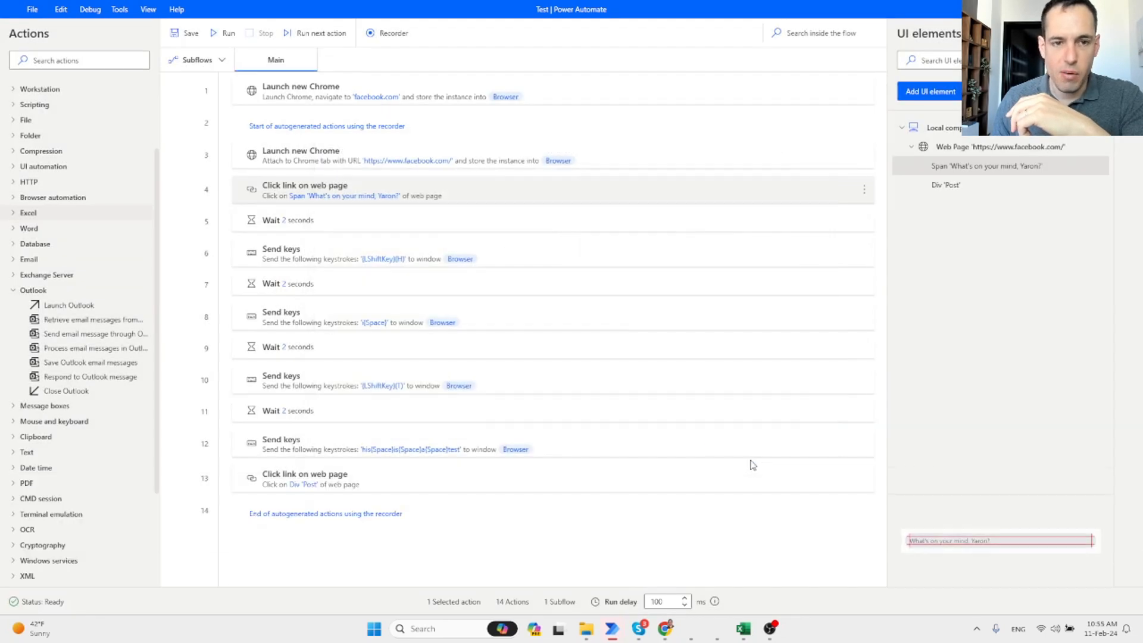
Run the flow, which types 'Hi This is a test' but fails at action 13, then inspect that action.
left_click(227, 34)
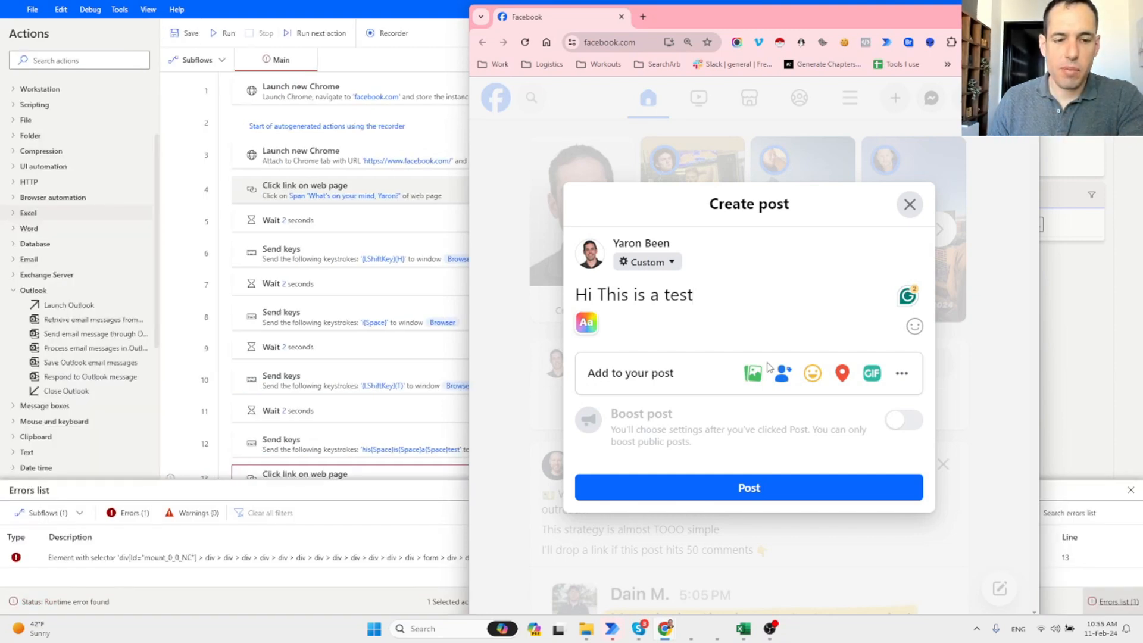
left_click(352, 6)
double_click(541, 419)
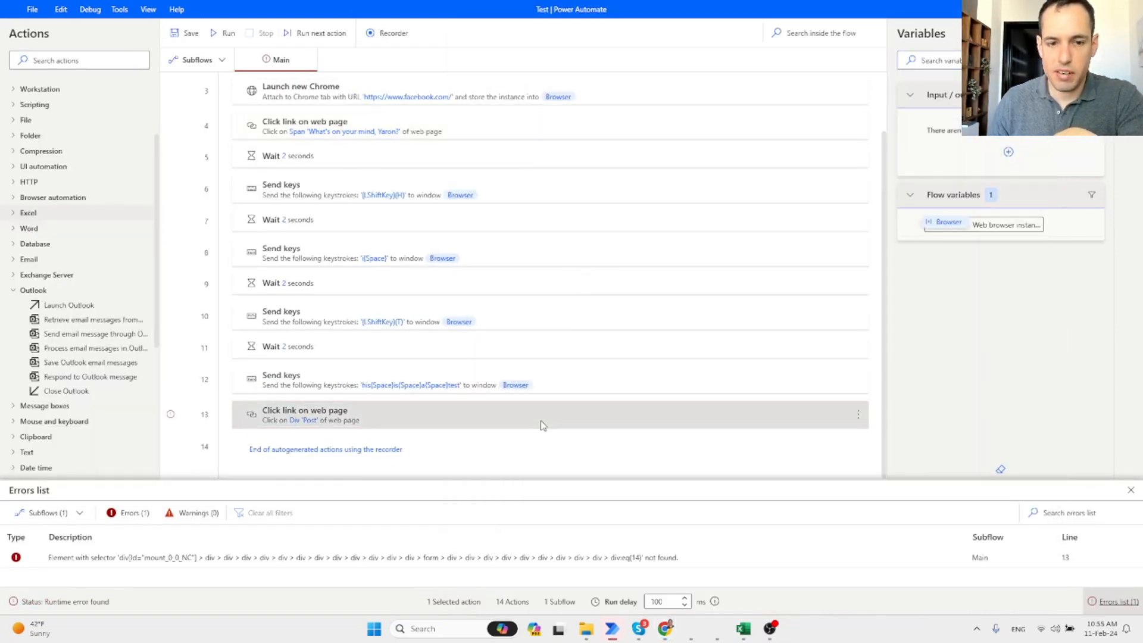
left_click(741, 196)
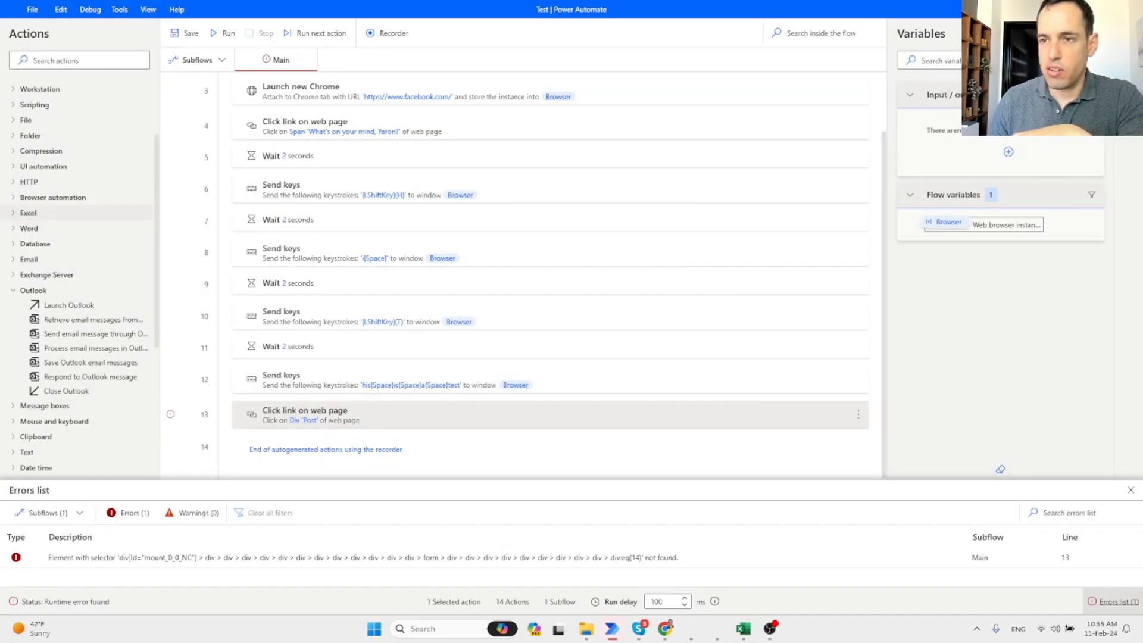
Cut the Div 'Post' element's text selector down to div:eq(14) and save it.
left_click(1127, 60)
double_click(988, 191)
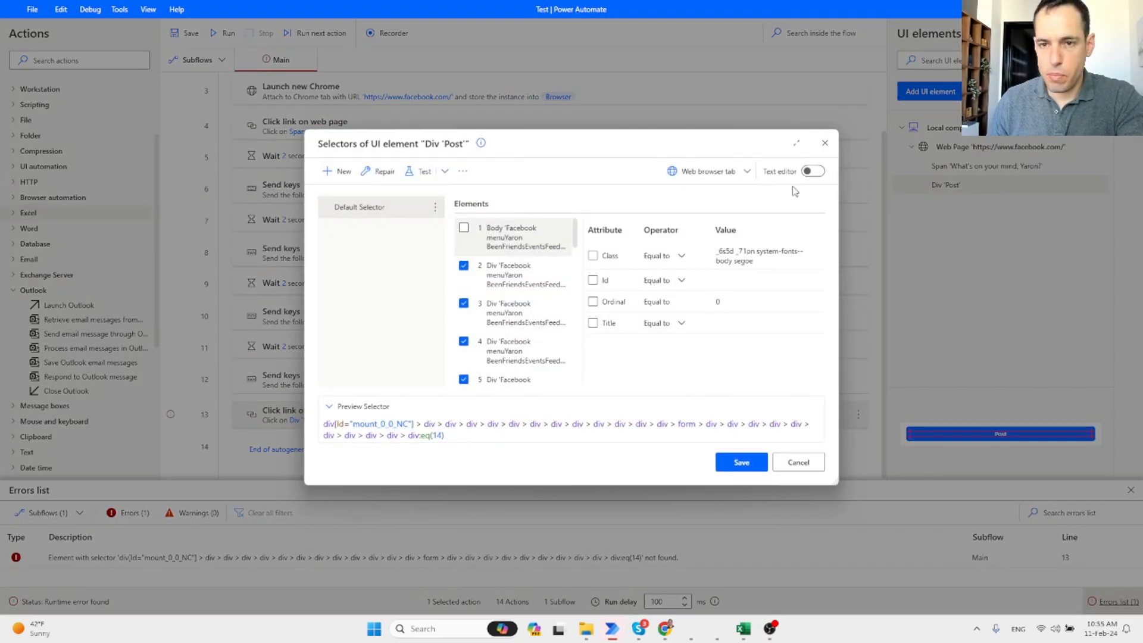
left_click(811, 171)
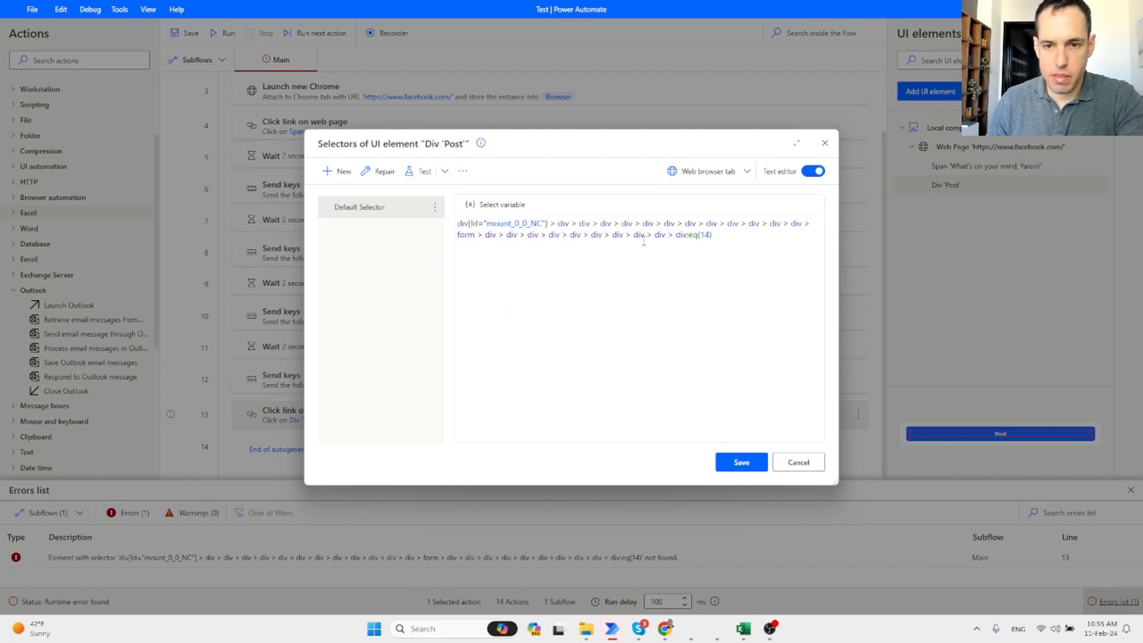
left_click_drag(672, 234, 402, 227)
key("BackSpace")
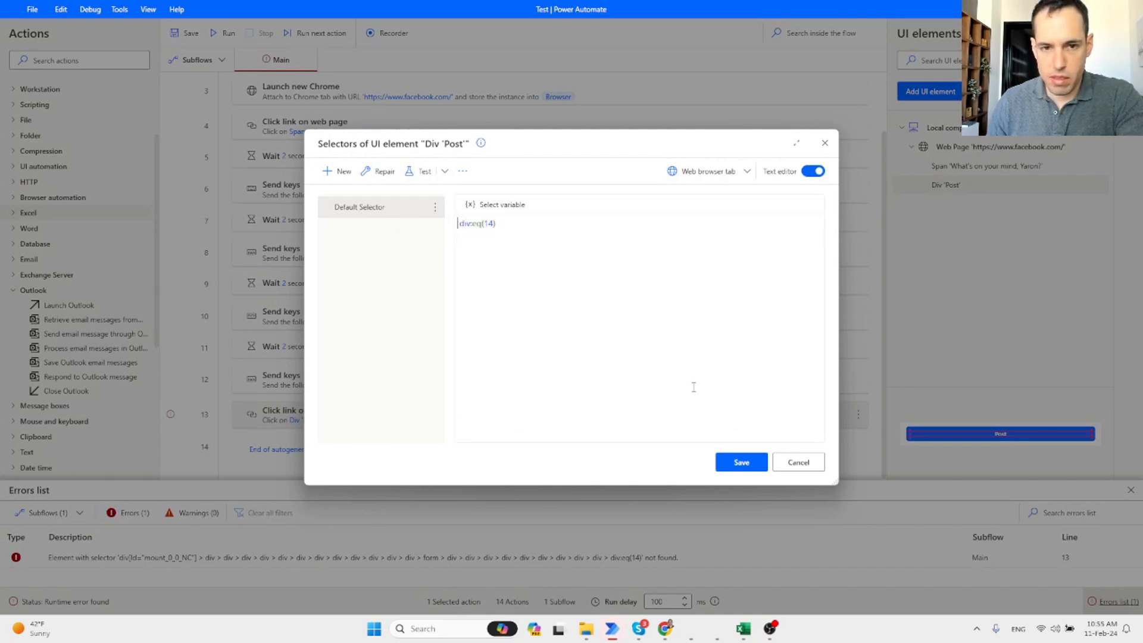
left_click(741, 463)
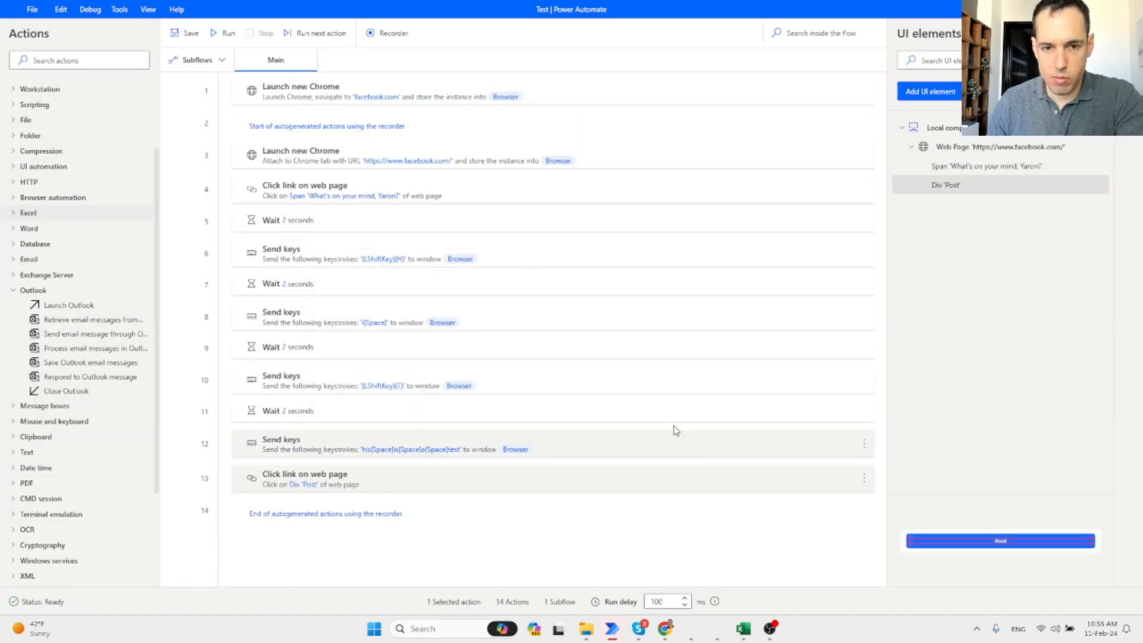
Reopen the Post selector in the visual editor and inspect elements 25 back up to the Form.
double_click(969, 188)
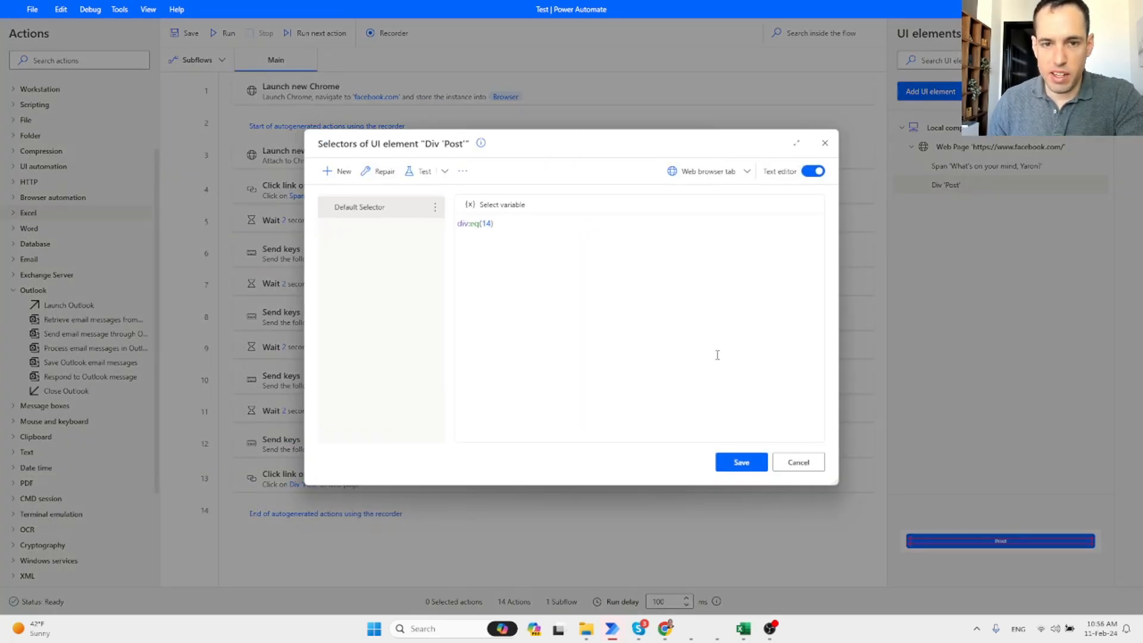
left_click(811, 172)
left_click(611, 329)
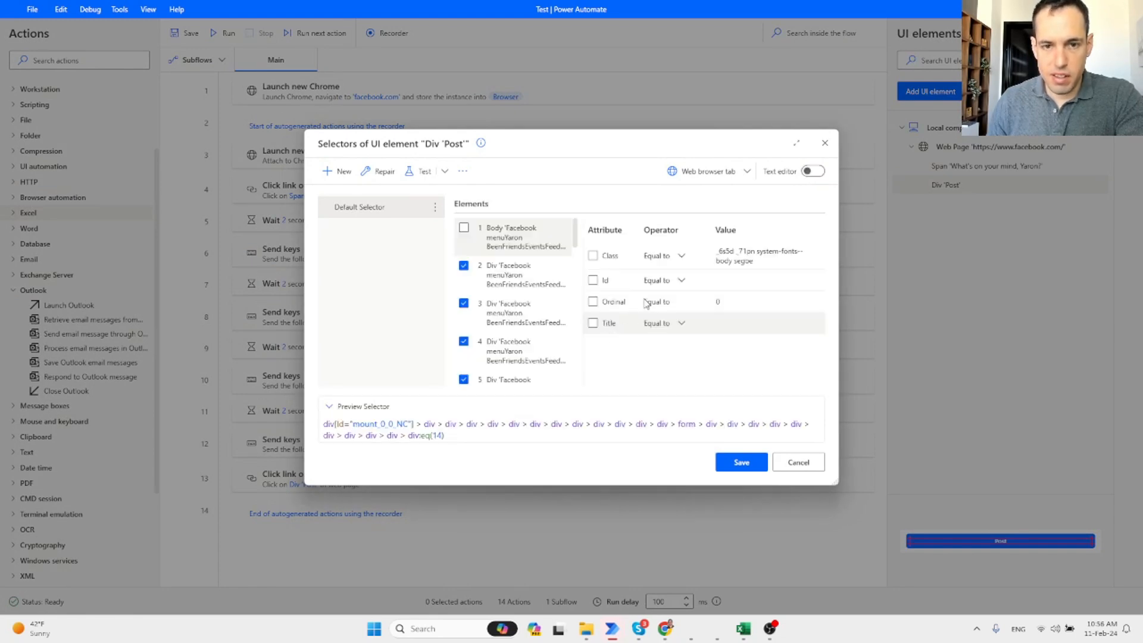
scroll(554, 327, "down", 10)
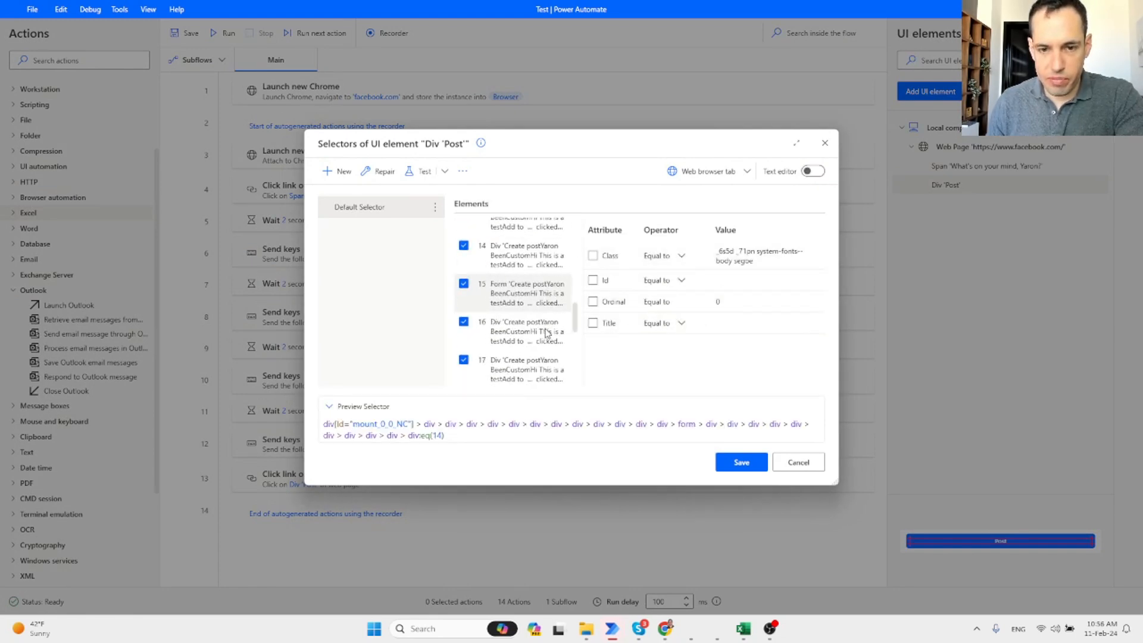
scroll(530, 351, "down", 3)
left_click(517, 378)
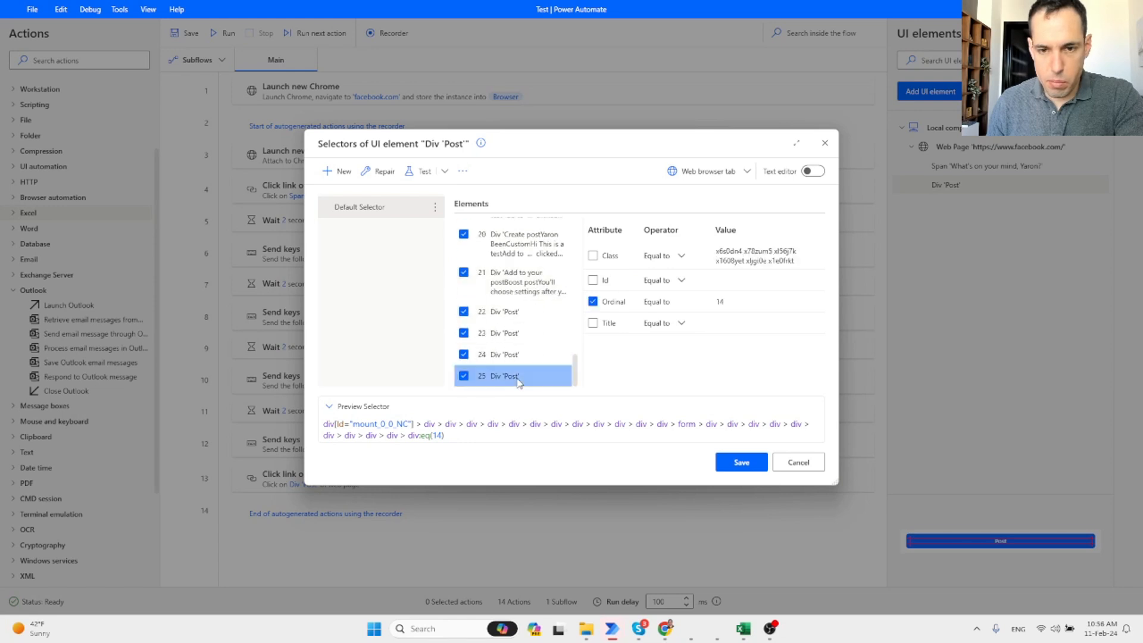
left_click(509, 354)
left_click(515, 332)
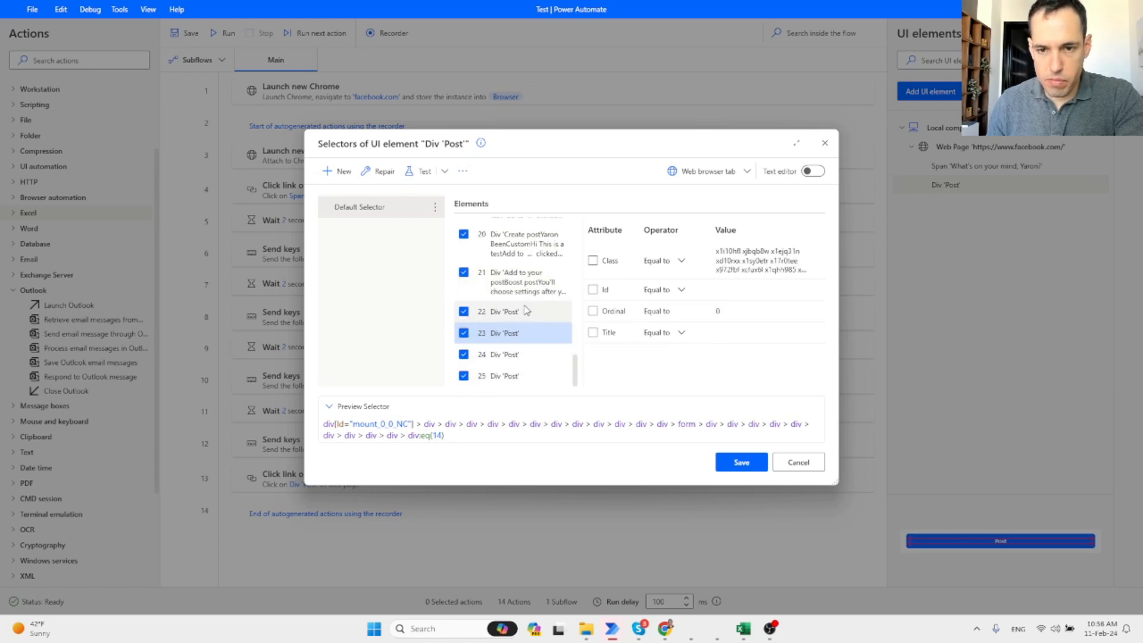
left_click(519, 311)
left_click(527, 282)
left_click(526, 245)
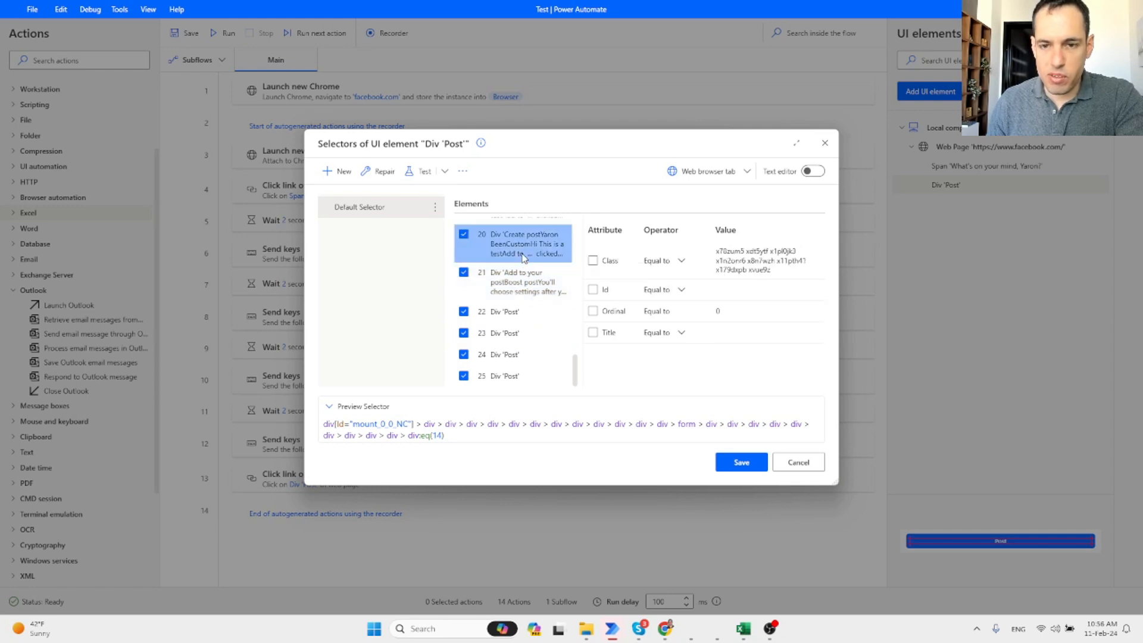
scroll(525, 264, "up", 1)
left_click(520, 256)
scroll(520, 256, "up", 1)
left_click(521, 258)
scroll(520, 257, "up", 1)
left_click(521, 261)
scroll(521, 263, "up", 1)
left_click(523, 271)
scroll(522, 270, "up", 1)
left_click(523, 269)
scroll(523, 270, "up", 1)
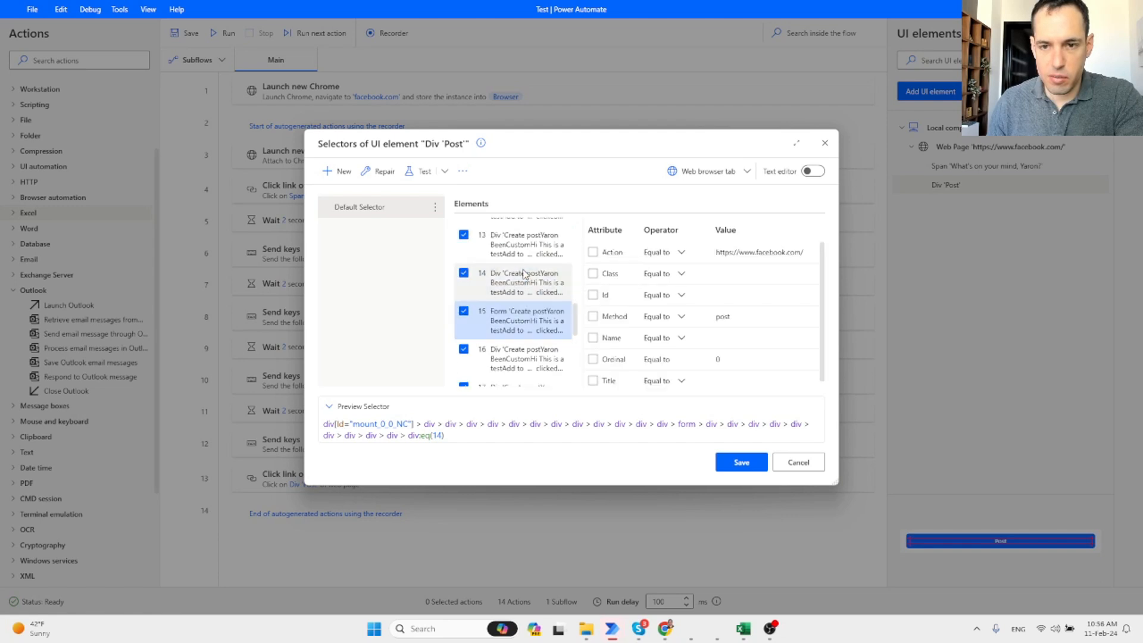
Match the Form on Method 'post' and uncheck elements 16 through 25 from the selector path.
left_click(592, 316)
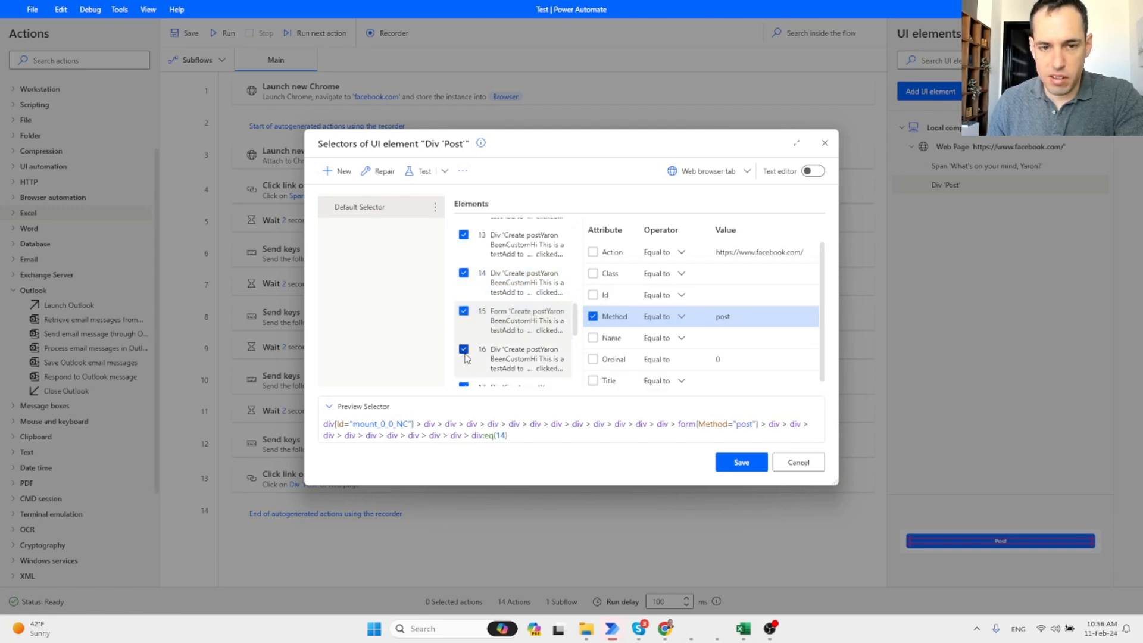
left_click(464, 349)
scroll(465, 378, "down", 1)
left_click(464, 349)
scroll(464, 375, "down", 1)
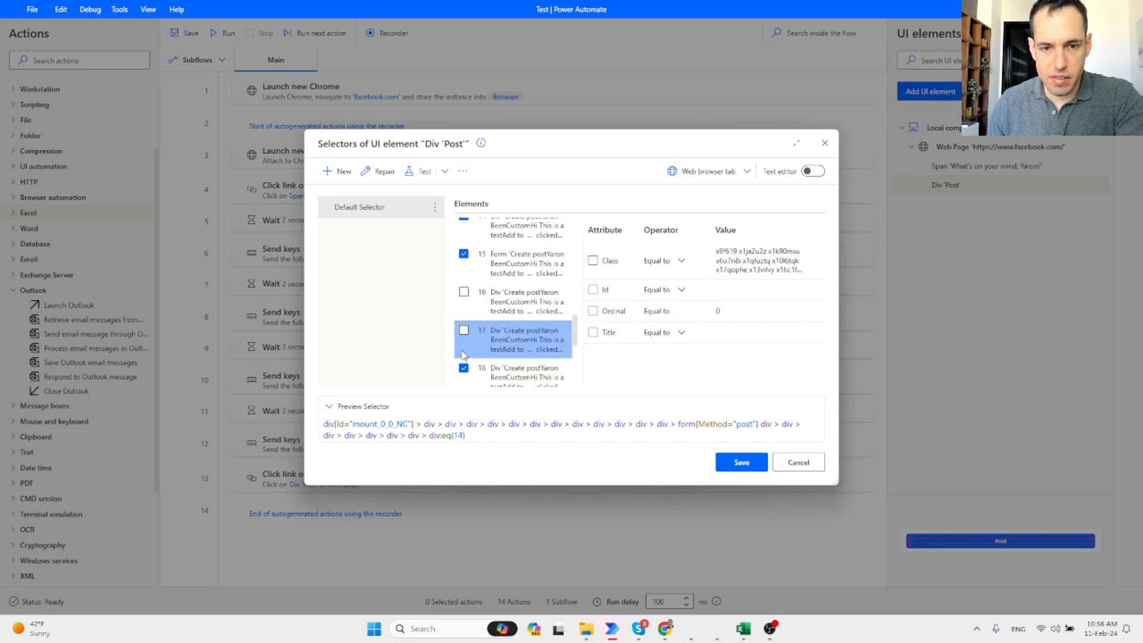
left_click(465, 374)
scroll(464, 374, "down", 1)
left_click(463, 350)
scroll(465, 351, "down", 1)
left_click(465, 364)
left_click(463, 359)
scroll(465, 381, "down", 1)
left_click(464, 380)
scroll(465, 381, "down", 2)
left_click(464, 360)
left_click(463, 380)
scroll(464, 383, "down", 2)
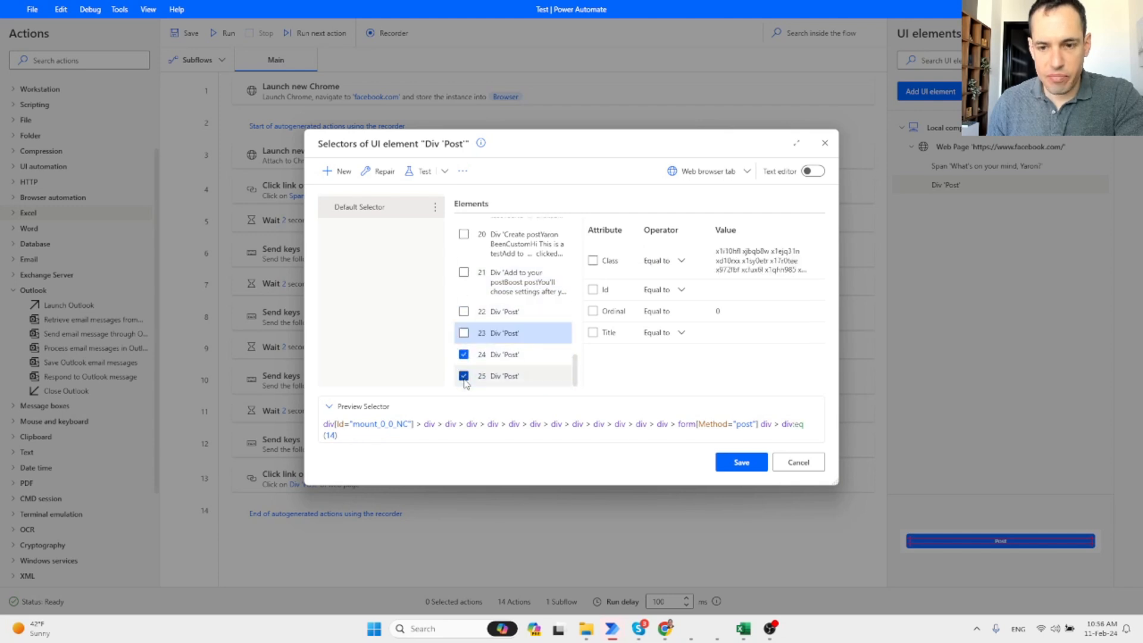
left_click(463, 356)
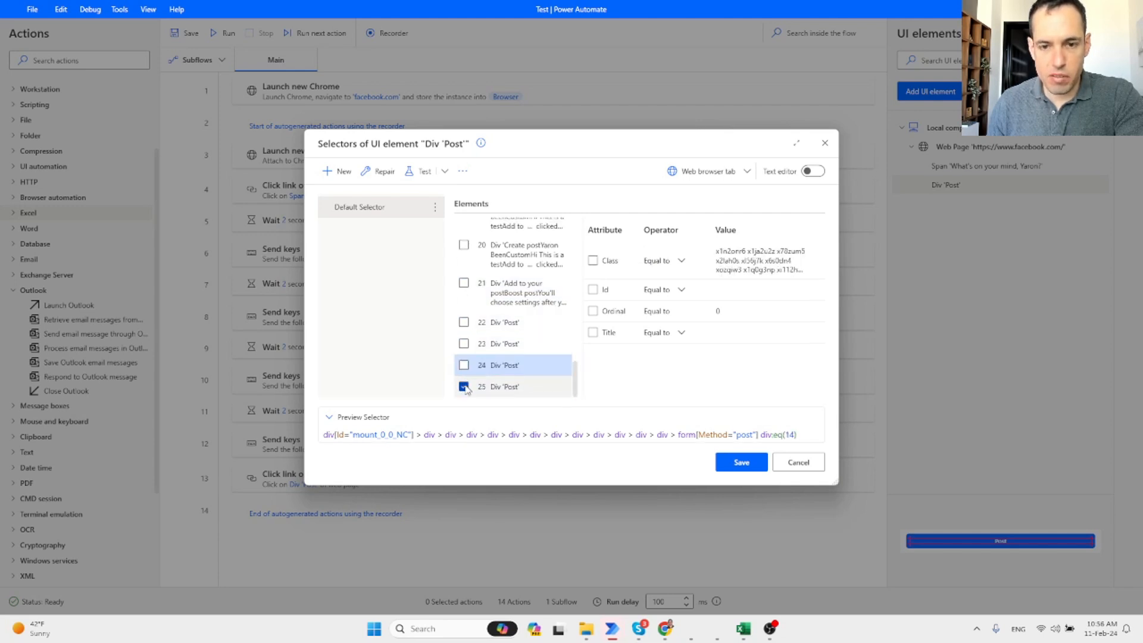
left_click(464, 387)
Uncheck parent elements 14 down to 2 from the Post selector path.
scroll(466, 360, "up", 3)
scroll(466, 360, "up", 4)
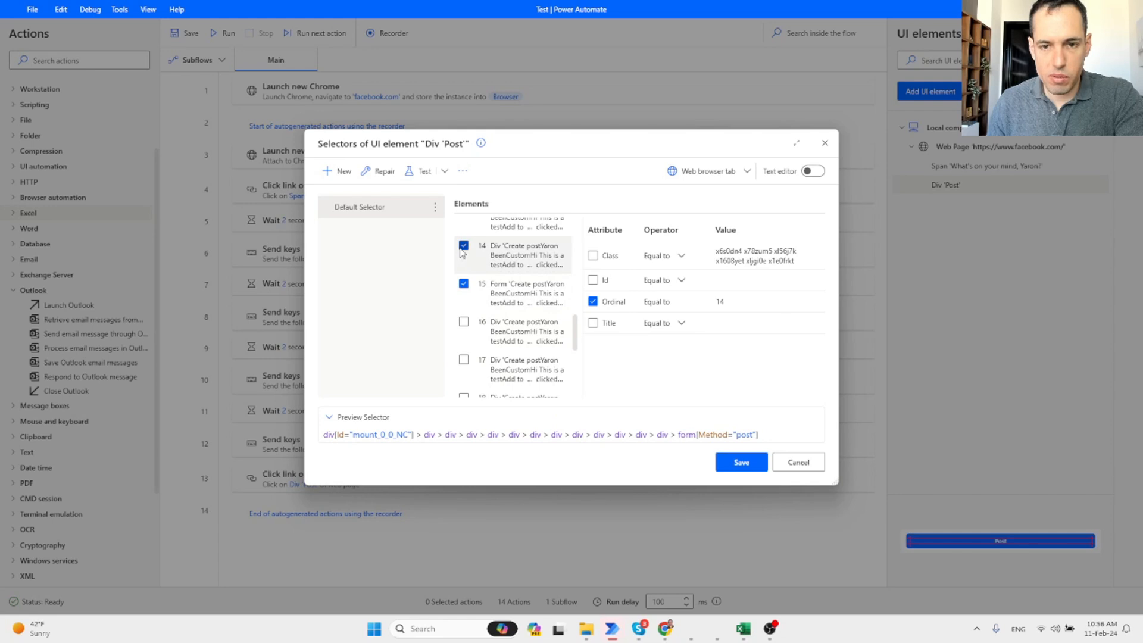
left_click(463, 247)
scroll(465, 256, "up", 1)
left_click(464, 248)
scroll(466, 260, "up", 1)
left_click(463, 246)
scroll(464, 250, "up", 1)
left_click(463, 247)
scroll(464, 251, "up", 1)
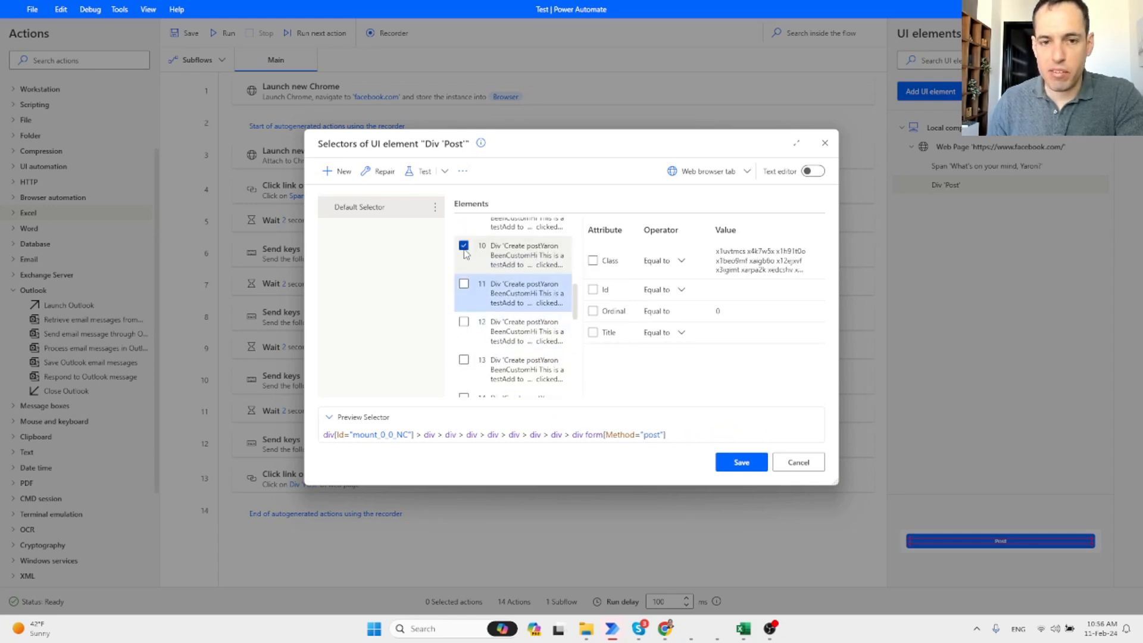
left_click(463, 247)
scroll(465, 253, "up", 1)
left_click(464, 246)
scroll(465, 253, "up", 1)
left_click(464, 247)
scroll(465, 253, "up", 1)
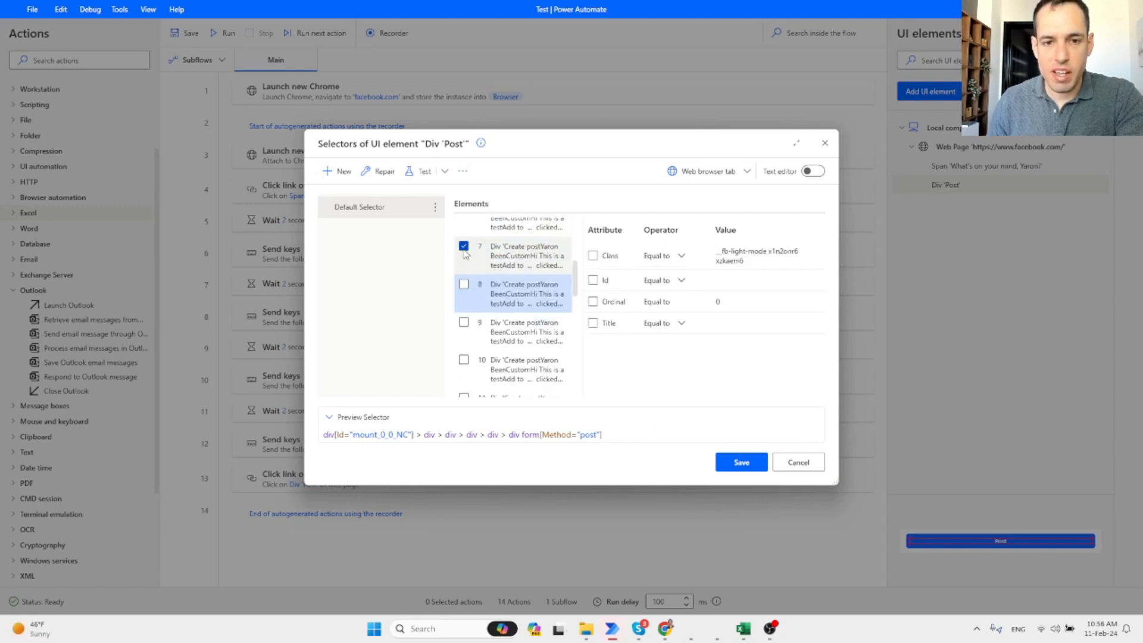
left_click(464, 246)
scroll(464, 238, "up", 1)
left_click(463, 229)
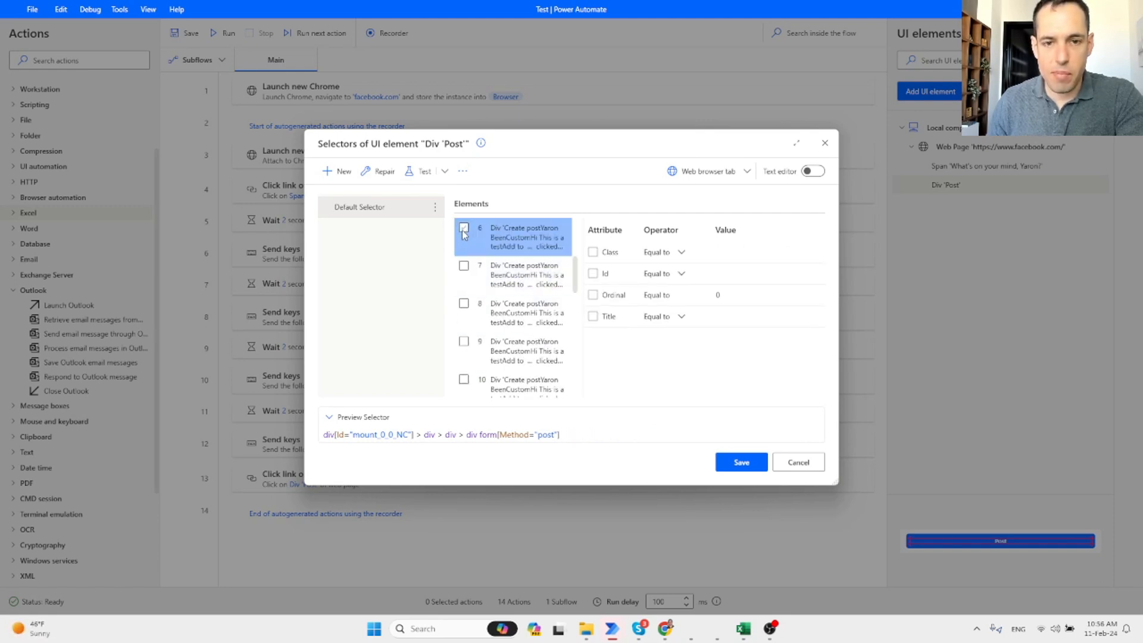
scroll(463, 232, "up", 1)
left_click(464, 229)
scroll(465, 235, "up", 1)
left_click(464, 229)
scroll(466, 238, "up", 1)
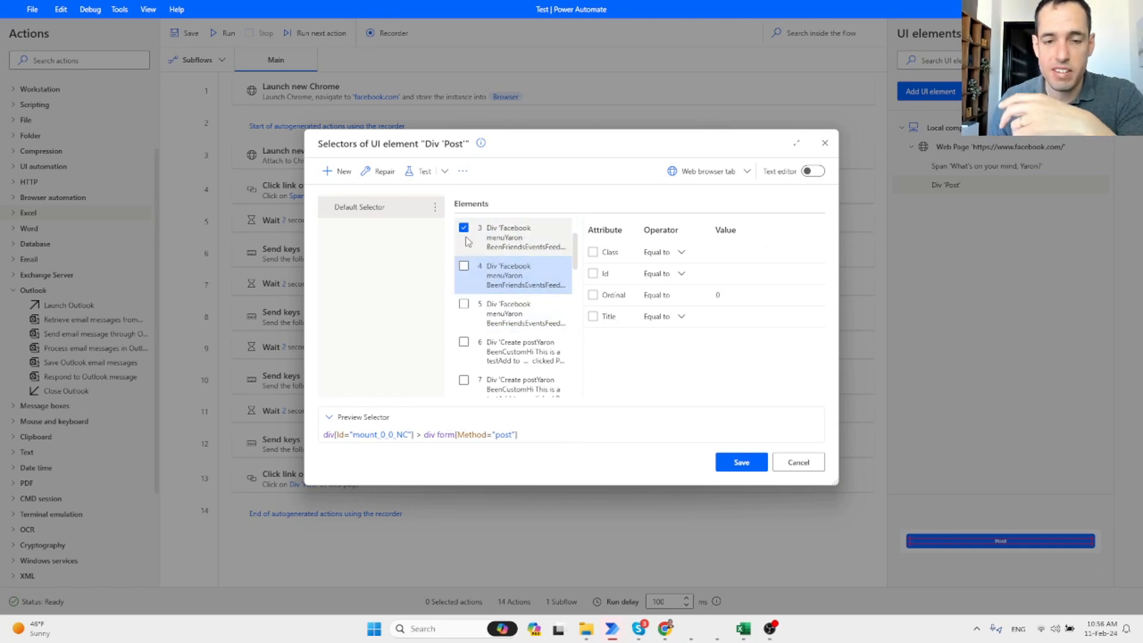
left_click(464, 229)
scroll(464, 235, "up", 1)
left_click(464, 229)
scroll(465, 233, "up", 1)
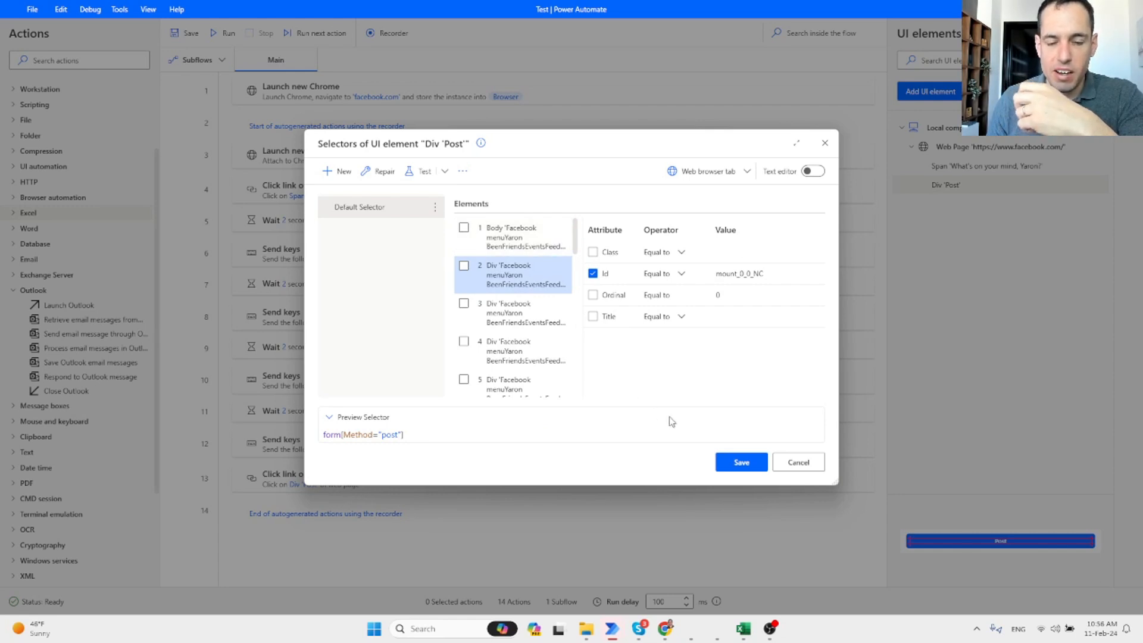
Stop matching on Id and save the selector as form[Method="post"].
left_click(593, 274)
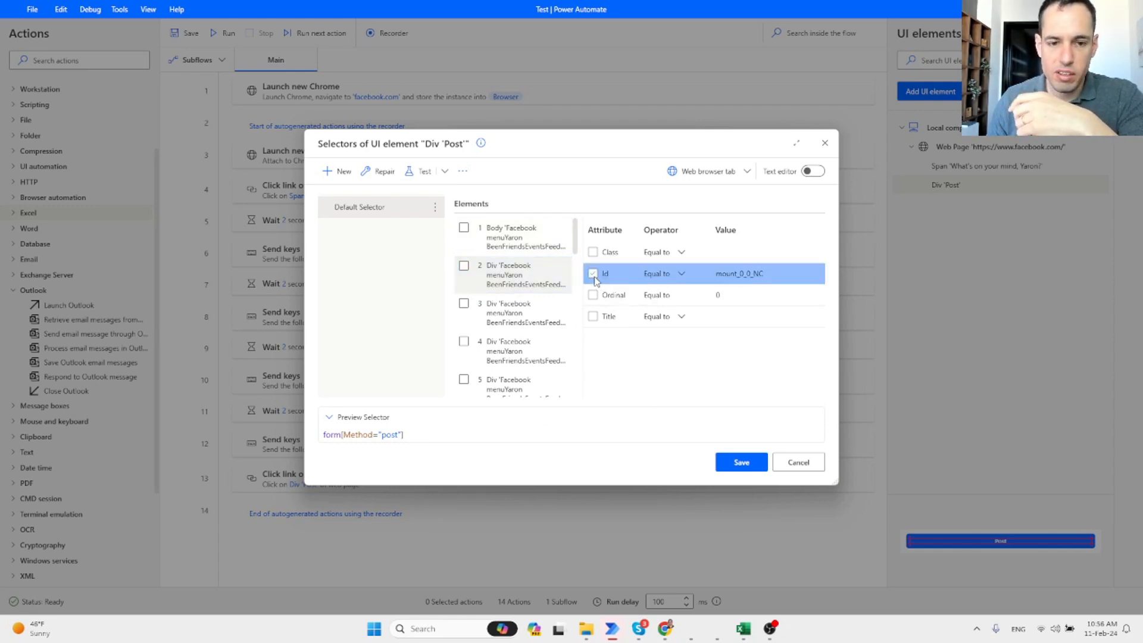
scroll(496, 321, "down", 8)
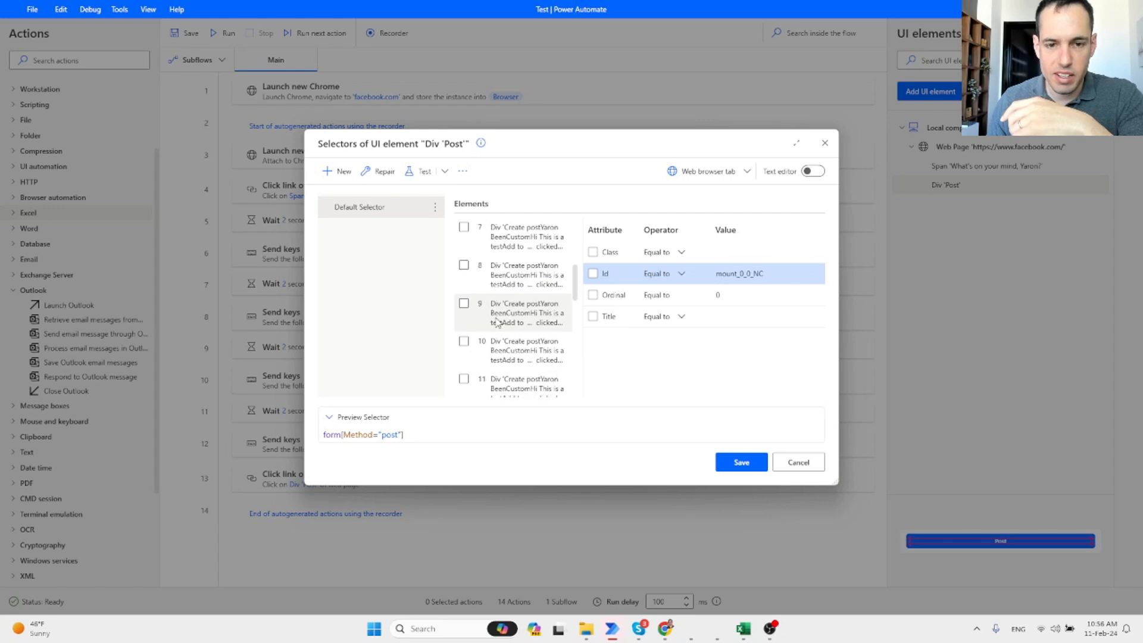
scroll(497, 333, "down", 3)
left_click(504, 385)
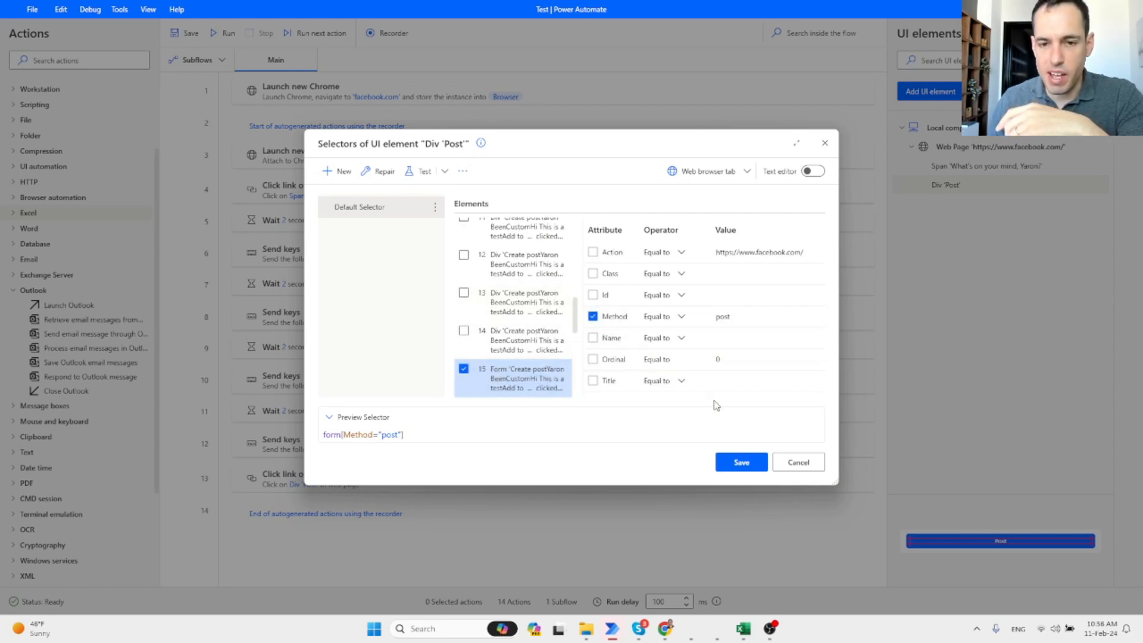
left_click(738, 459)
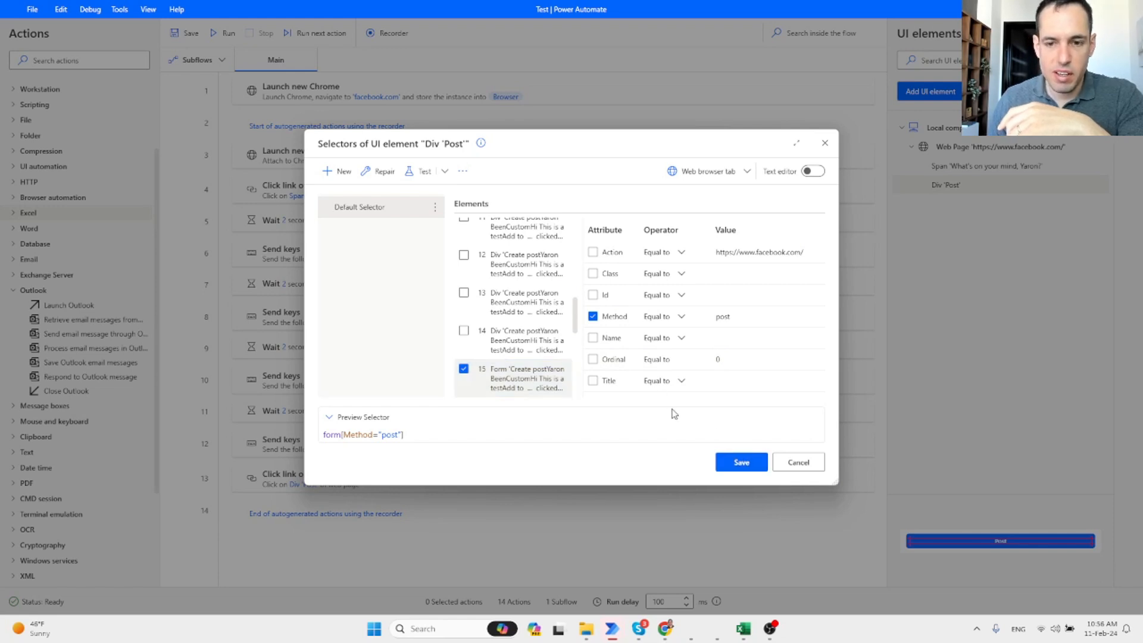
left_click(741, 462)
Rerun the flow with the new selector, close the unpublished test post, and minimize the designer.
left_click(224, 33)
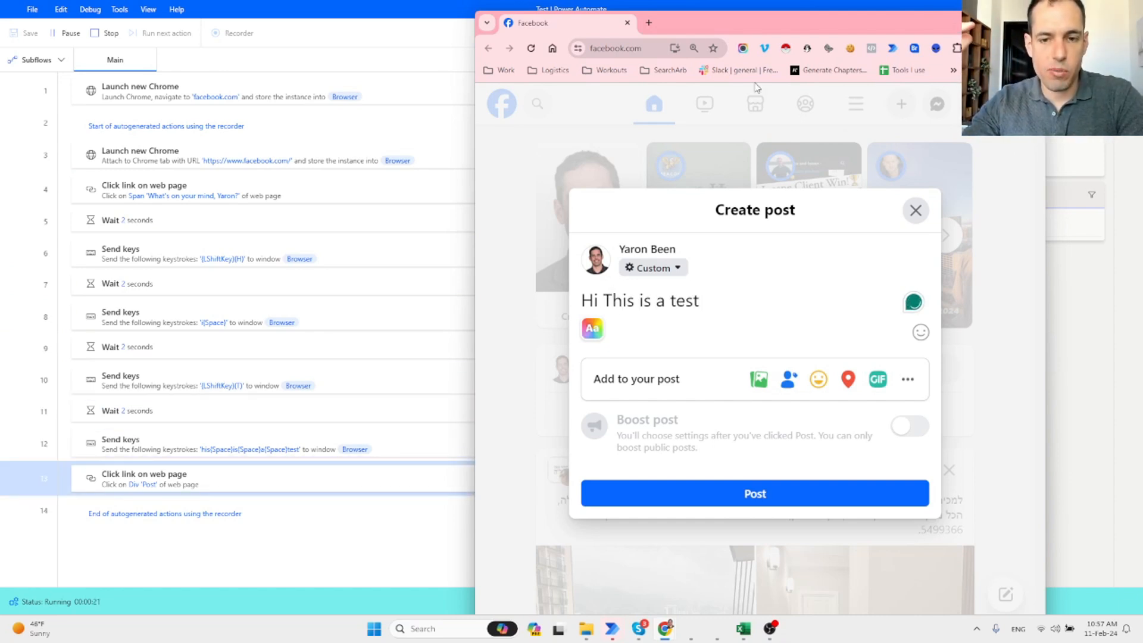
left_click(916, 210)
left_click(376, 9)
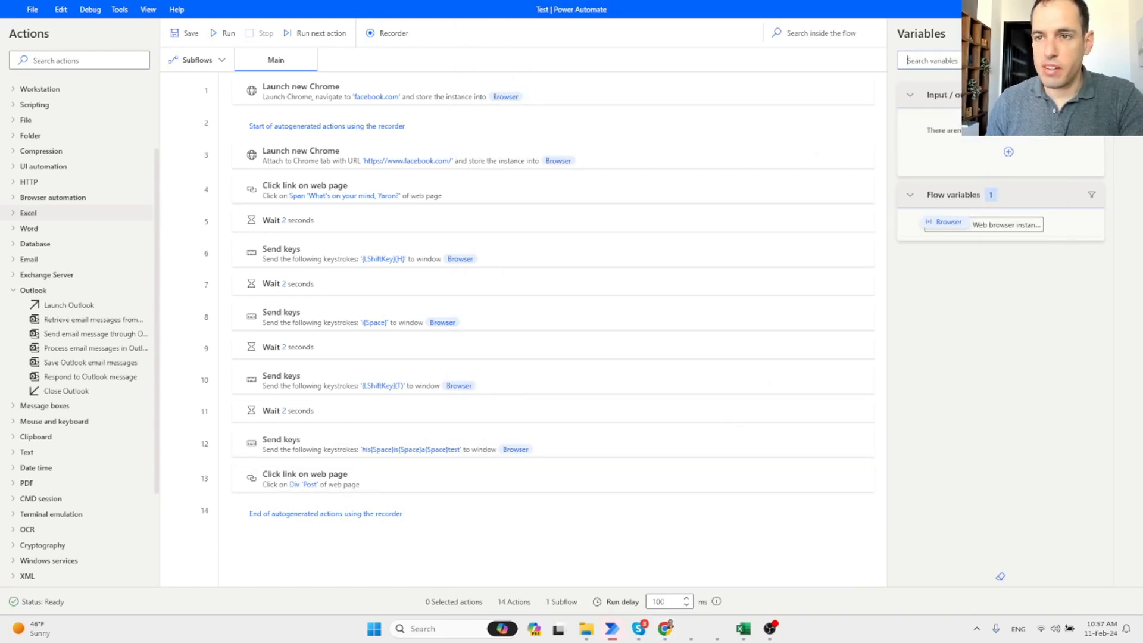
left_click(1072, 9)
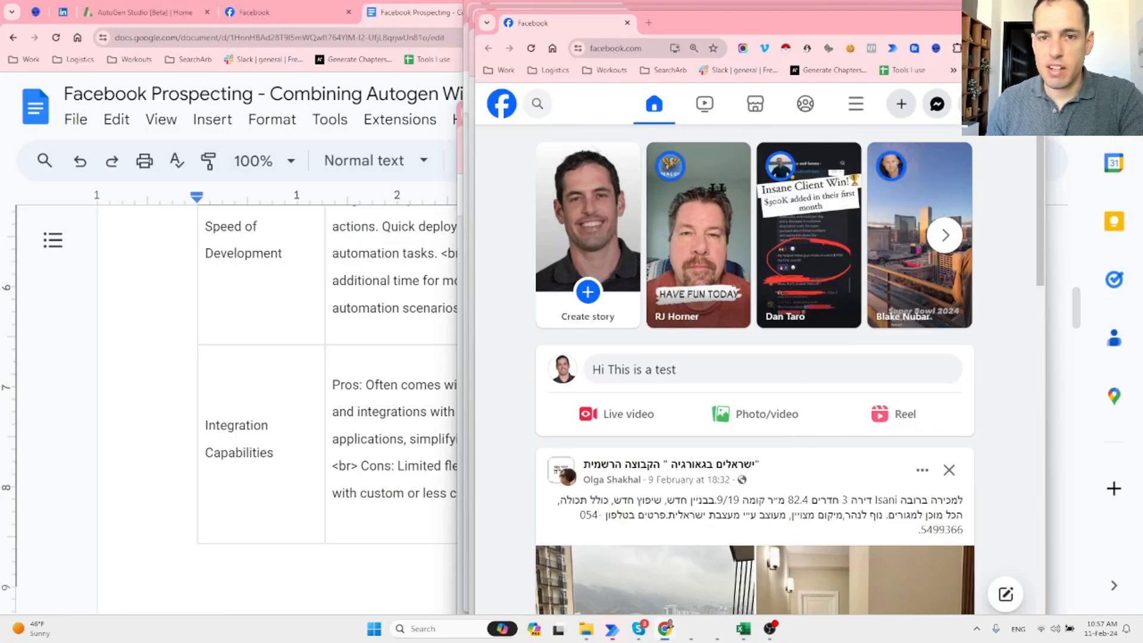
Close both Facebook windows, choosing Leave on each prompt to discard the draft.
left_click(626, 23)
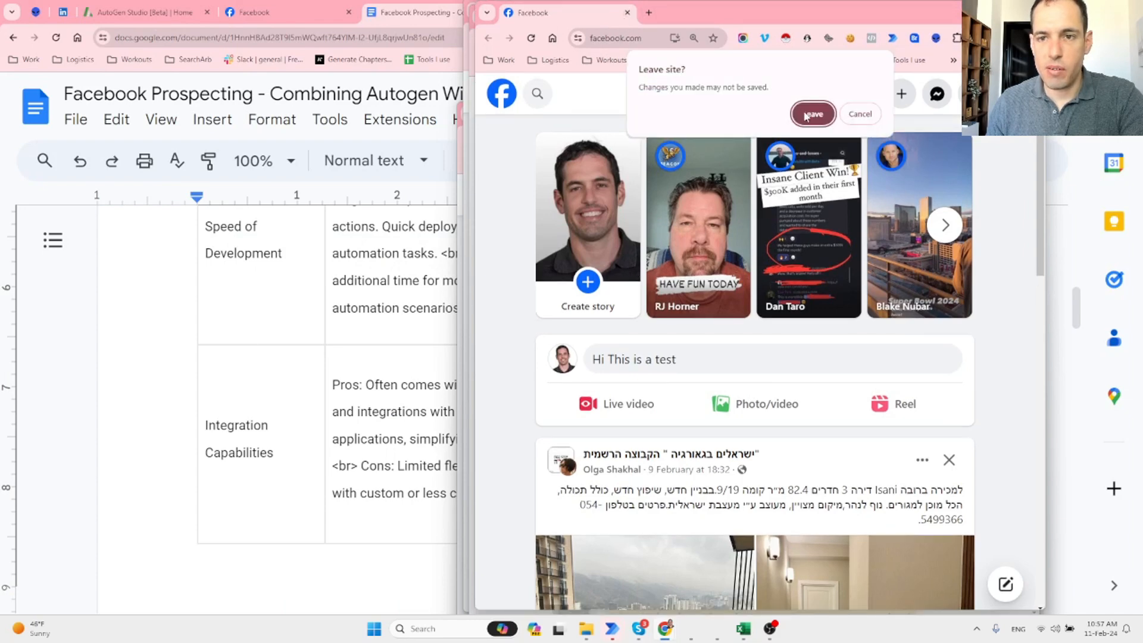
left_click(800, 115)
left_click(1026, 11)
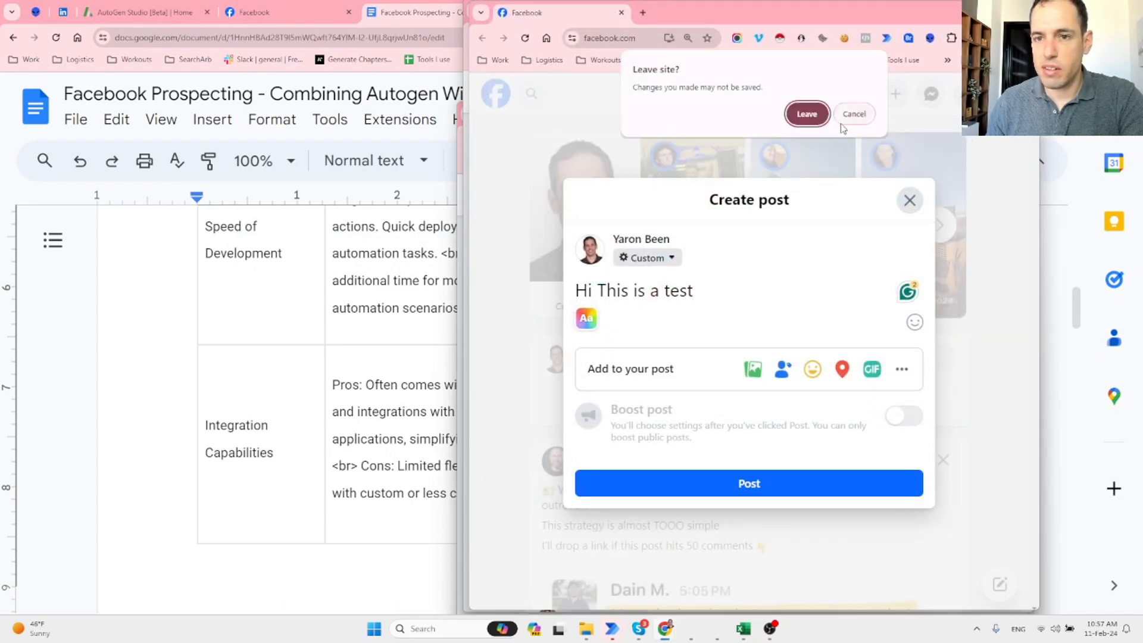
left_click(807, 114)
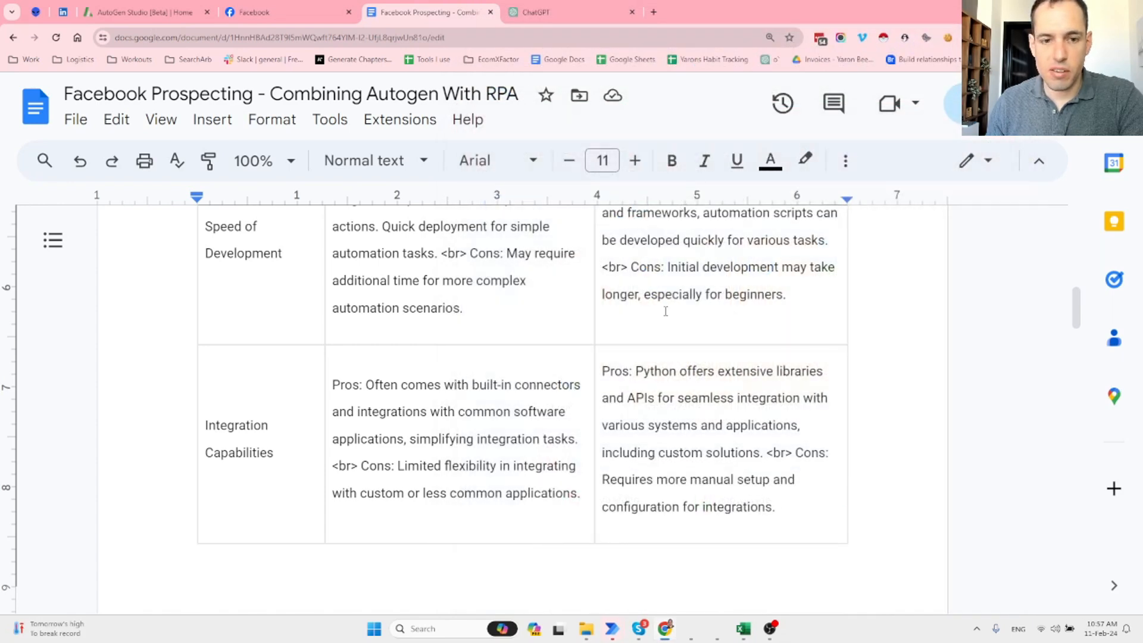
scroll(628, 351, "down", 2)
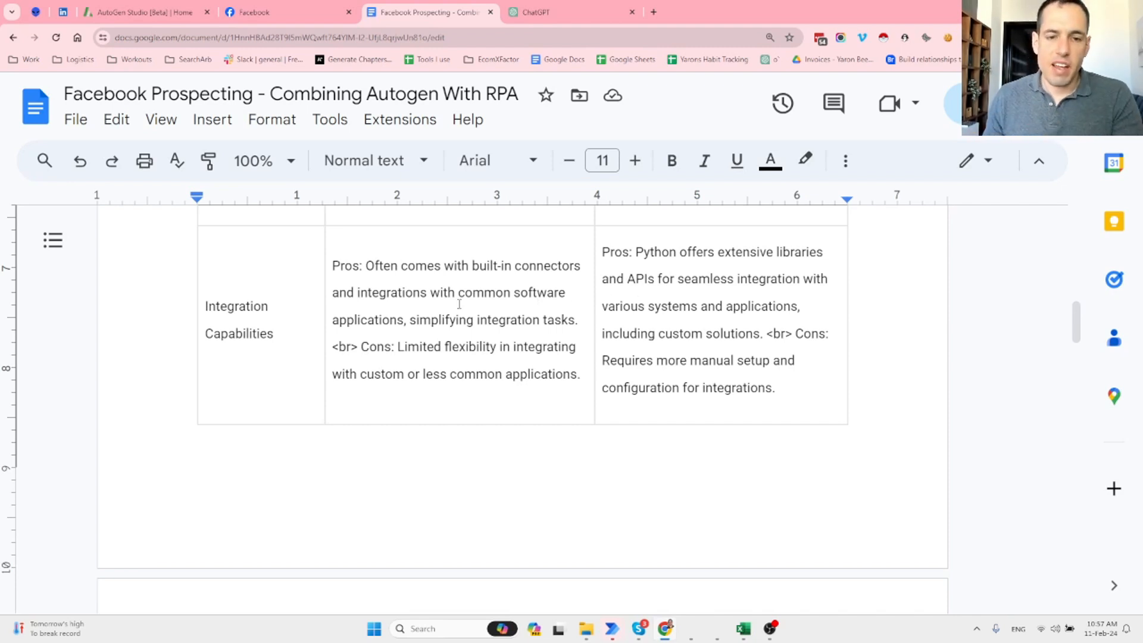
scroll(463, 290, "down", 6)
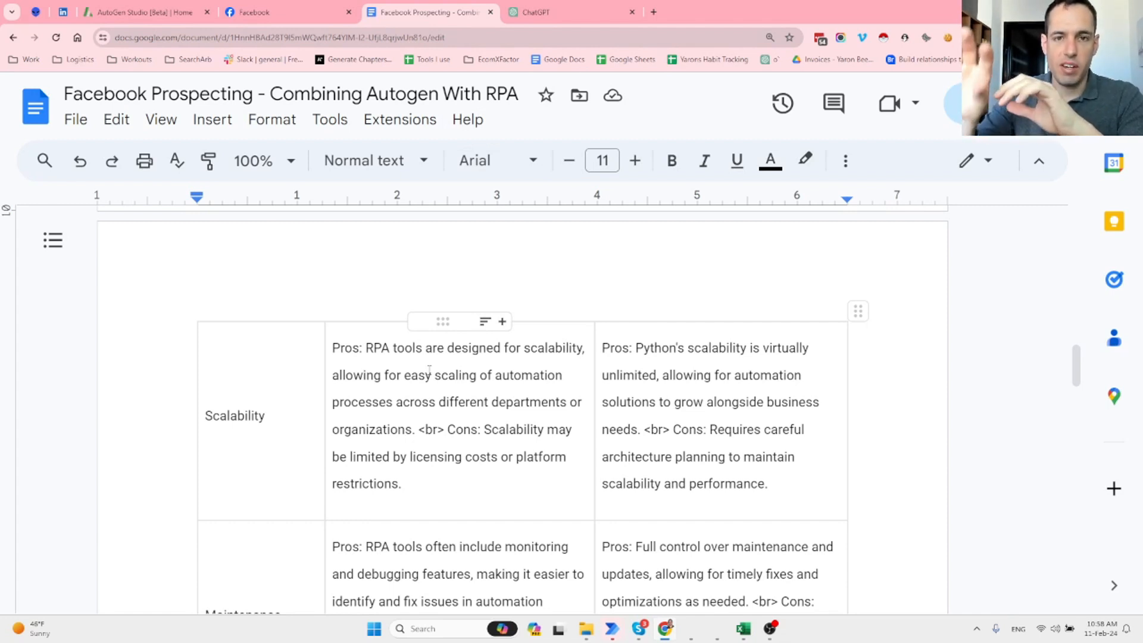
scroll(773, 339, "down", 1)
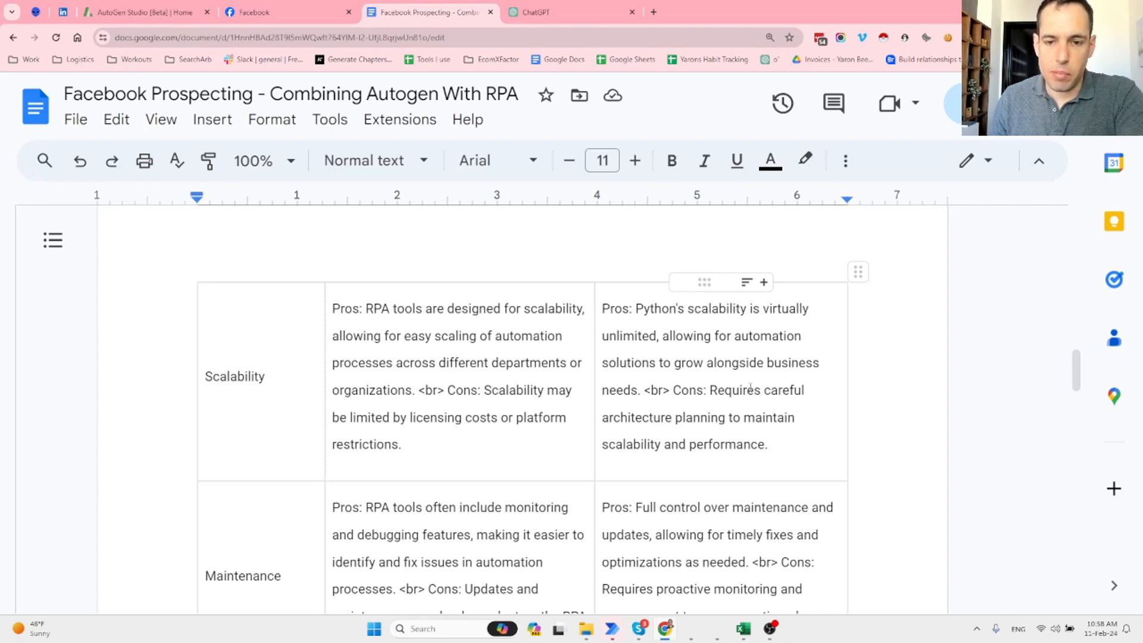
scroll(740, 391, "down", 1)
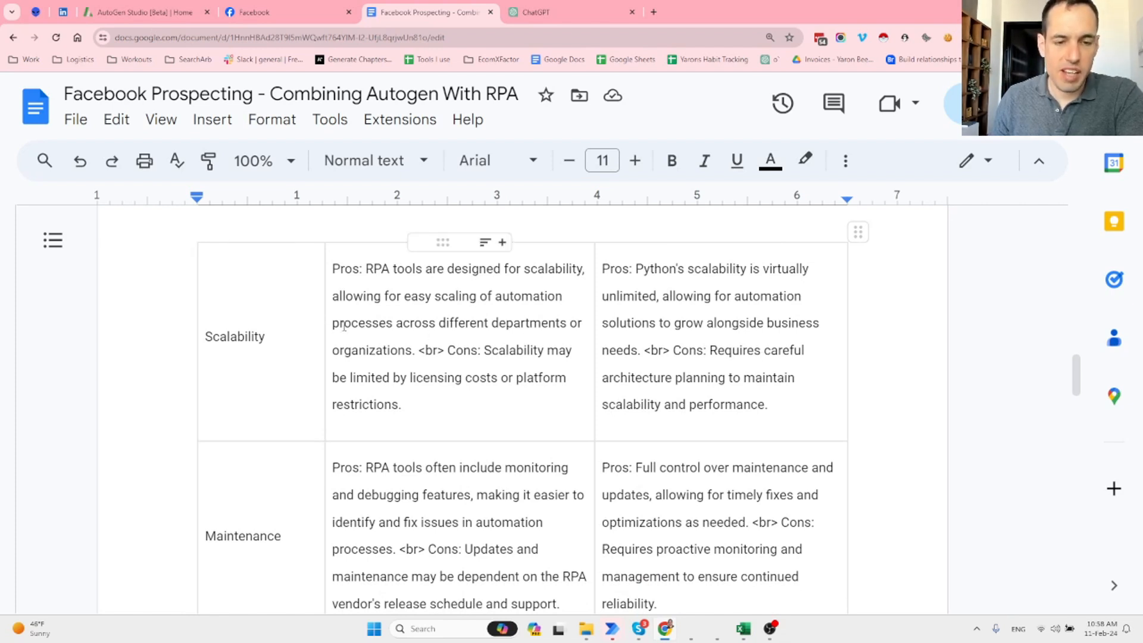
scroll(331, 326, "down", 2)
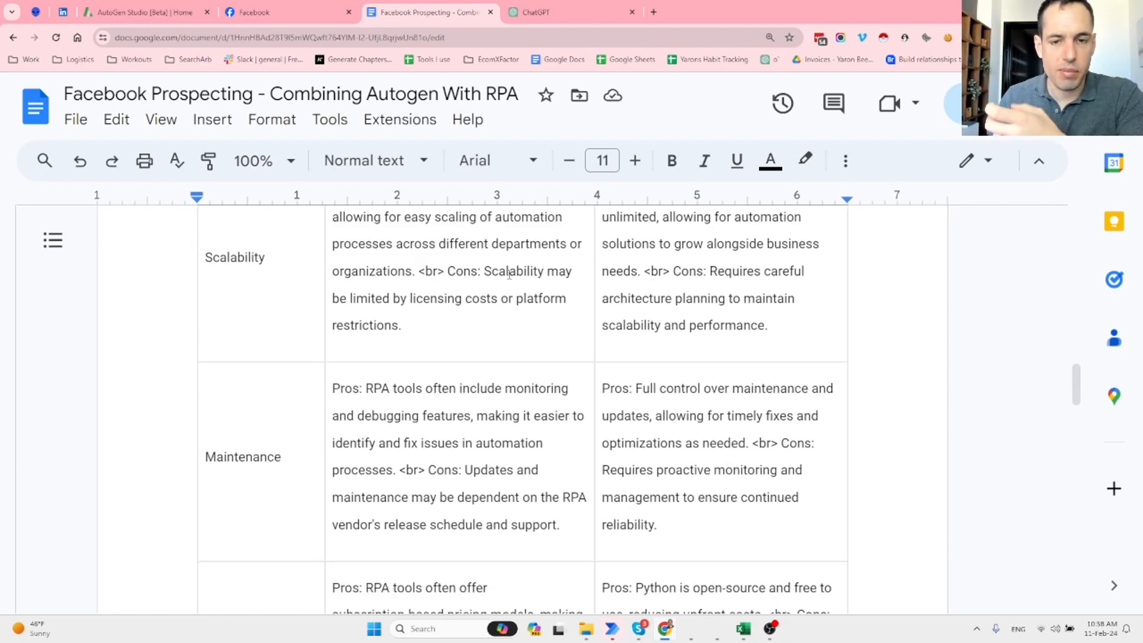
scroll(538, 279, "down", 2)
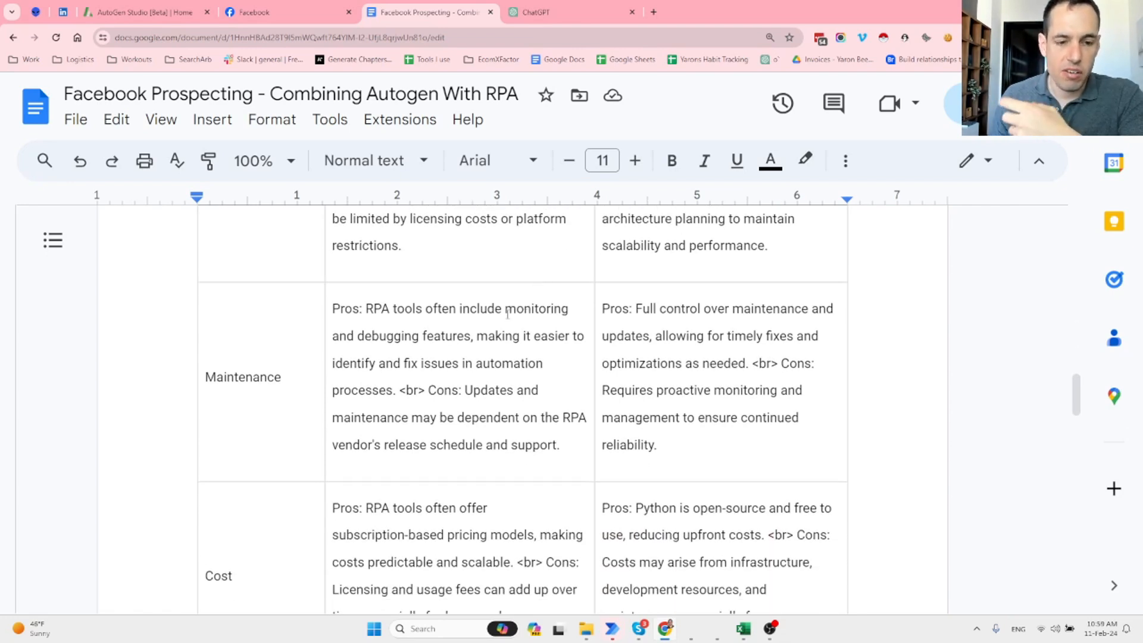
scroll(507, 314, "down", 1)
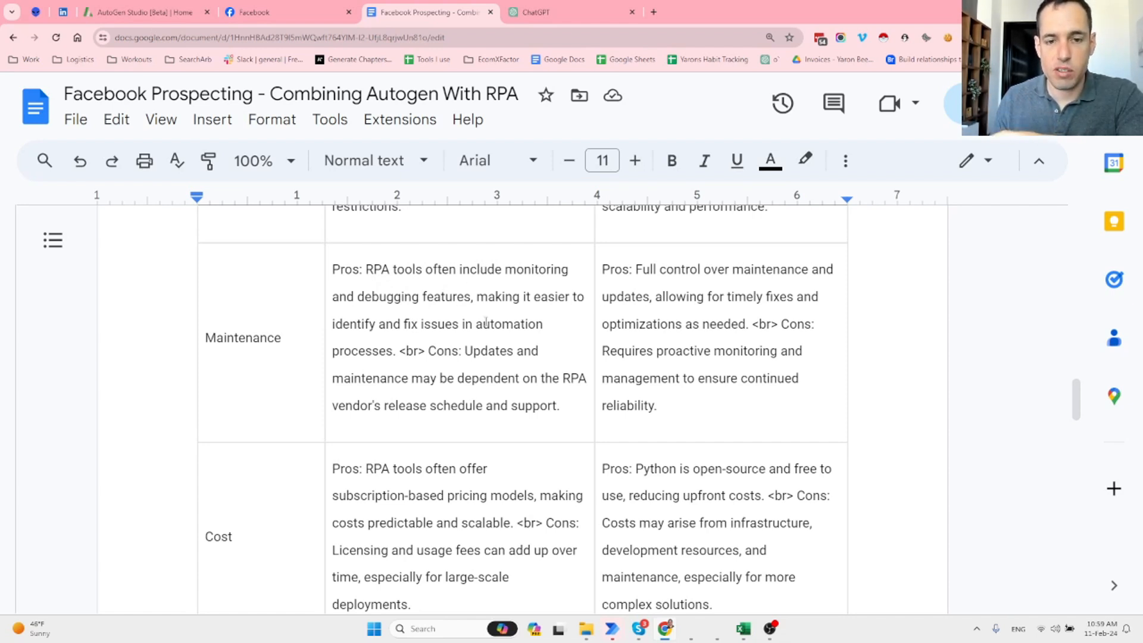
mouse_move(610, 632)
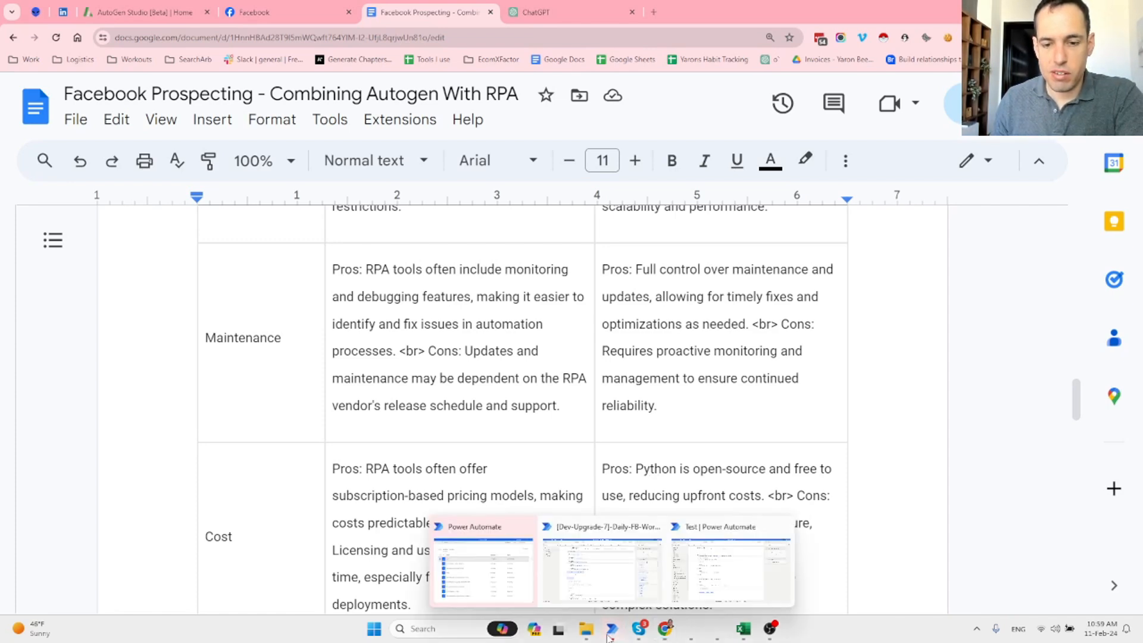
left_click(599, 571)
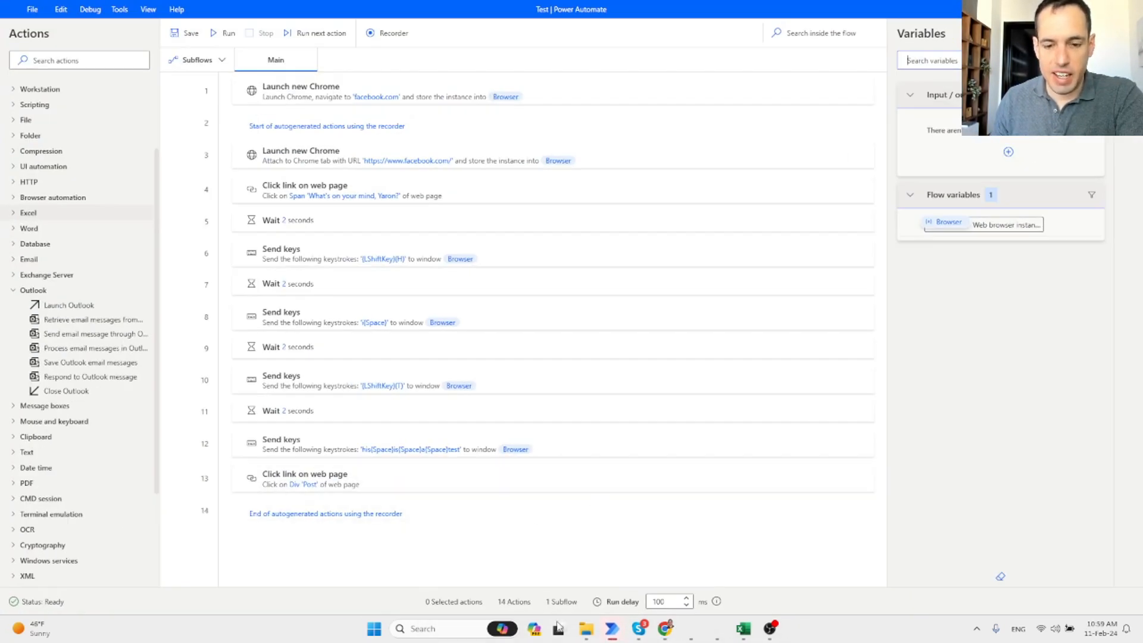
mouse_move(611, 629)
left_click(600, 566)
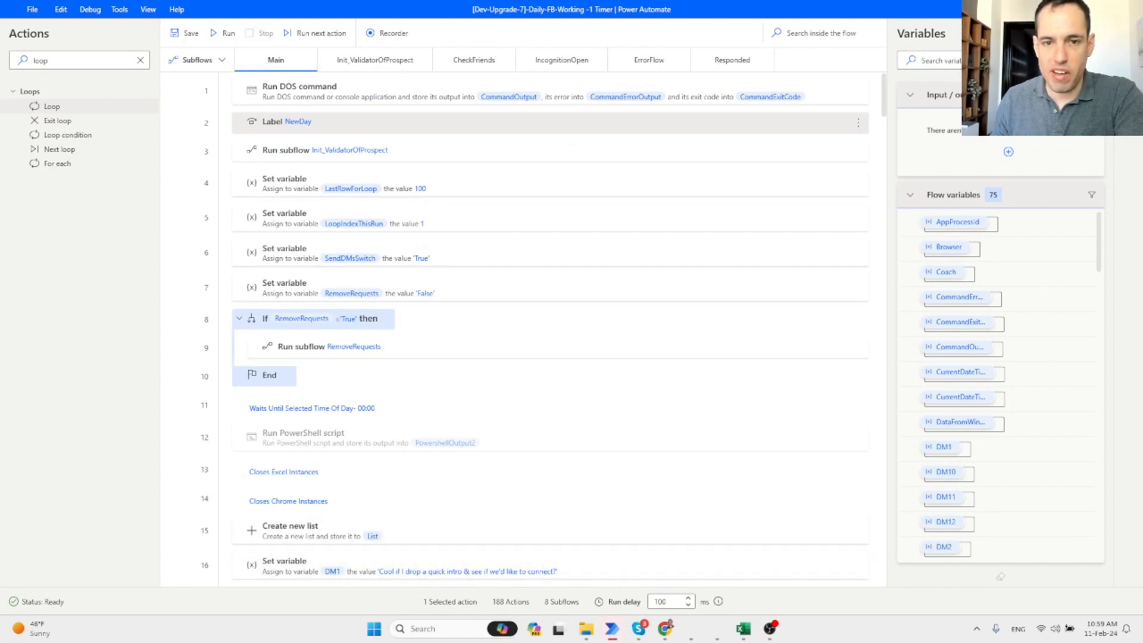
left_click(1074, 9)
left_click(1074, 9)
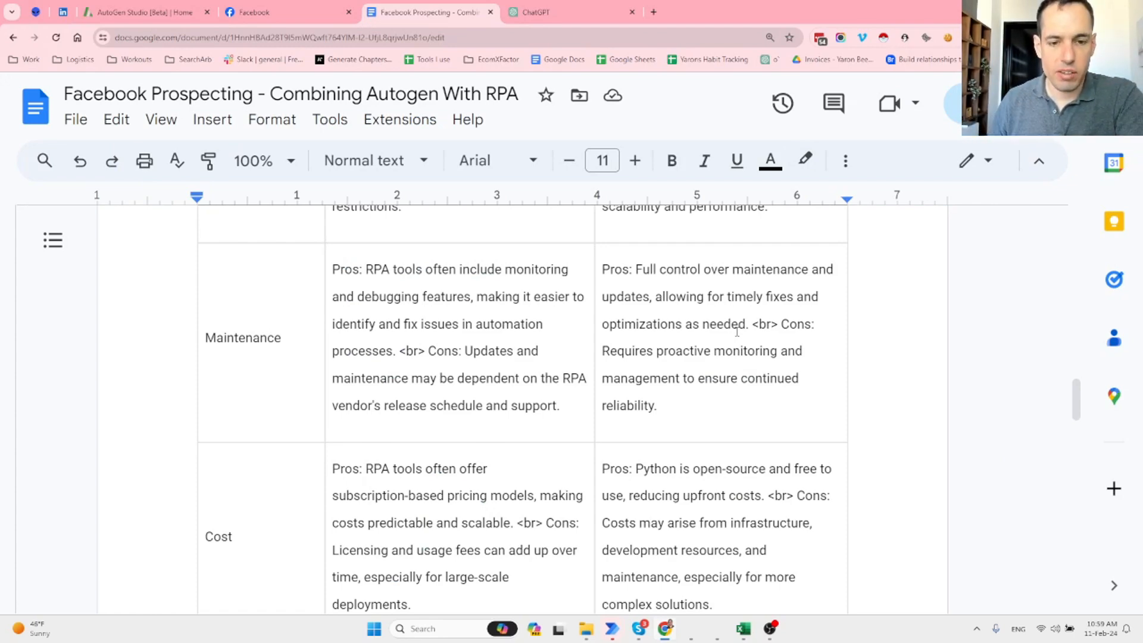
Scroll through the prospecting outline in Google Docs.
scroll(737, 332, "down", 3)
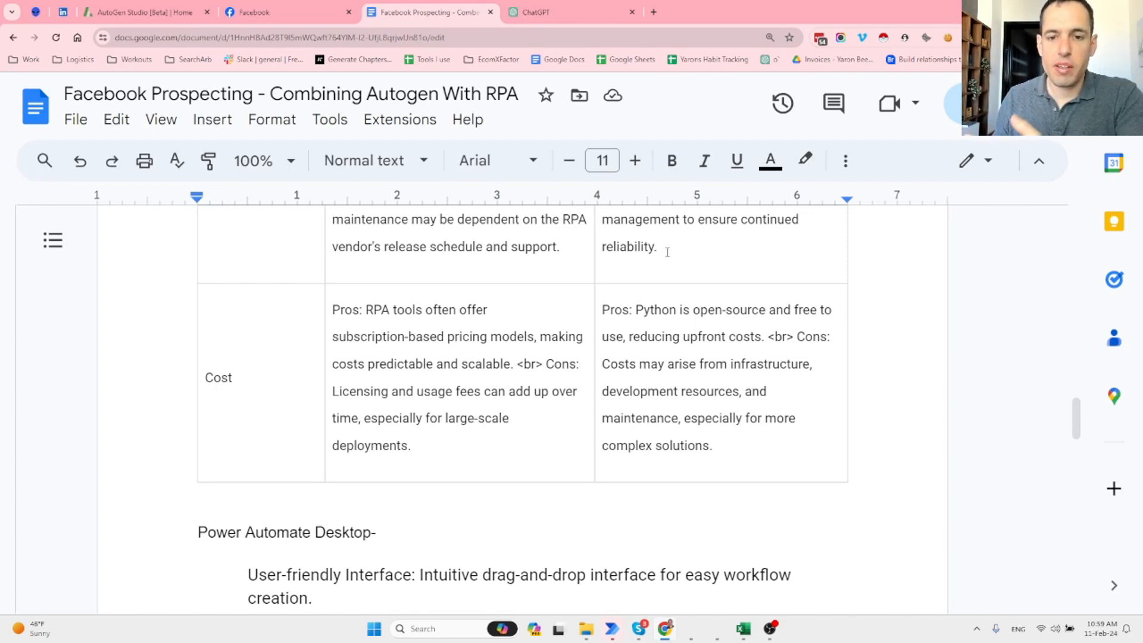
scroll(660, 296, "down", 3)
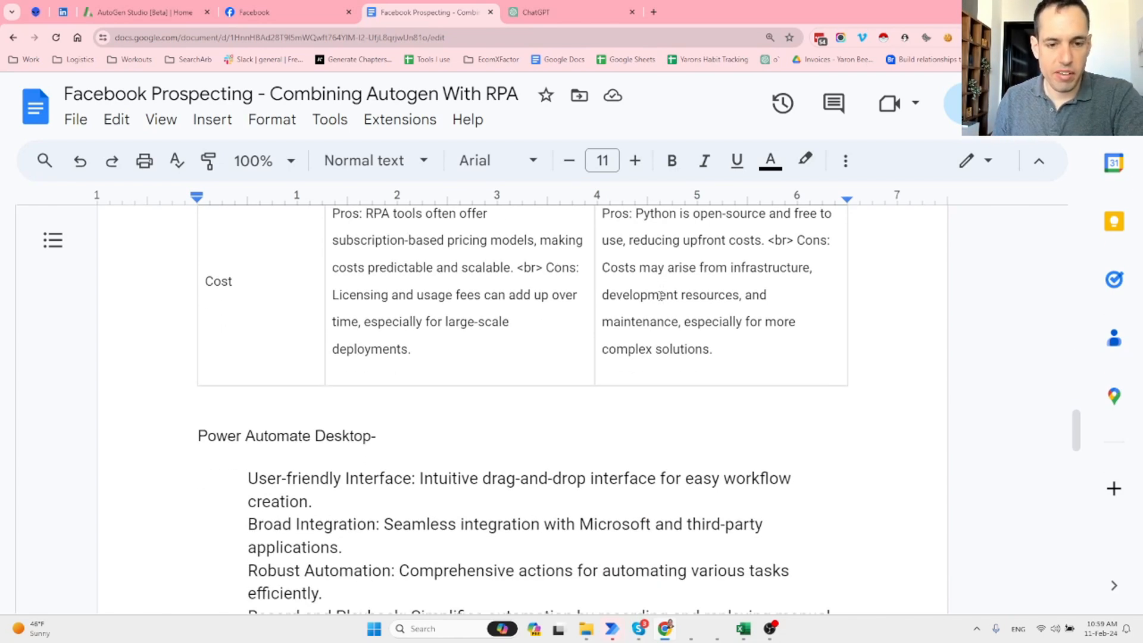
scroll(360, 452, "down", 2)
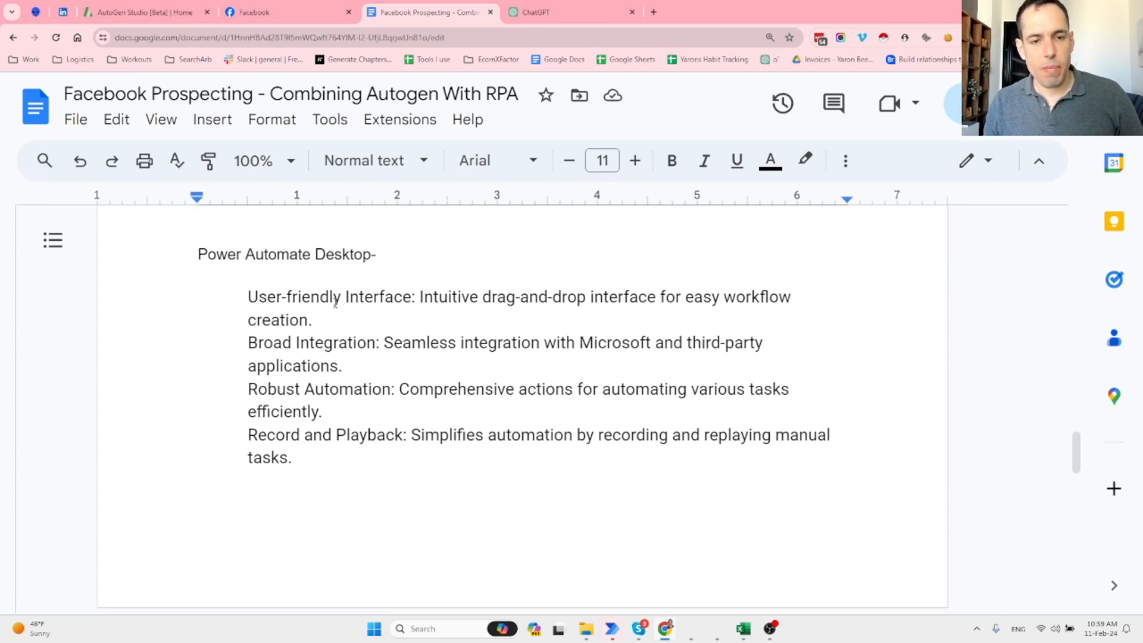
scroll(346, 299, "down", 6)
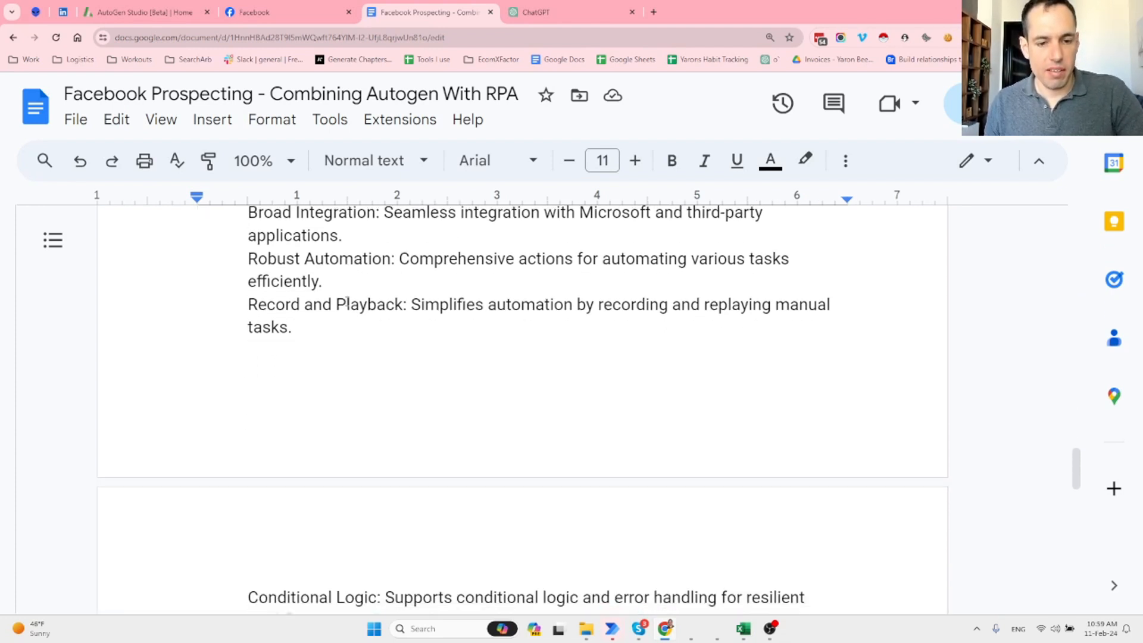
scroll(370, 389, "up", 2)
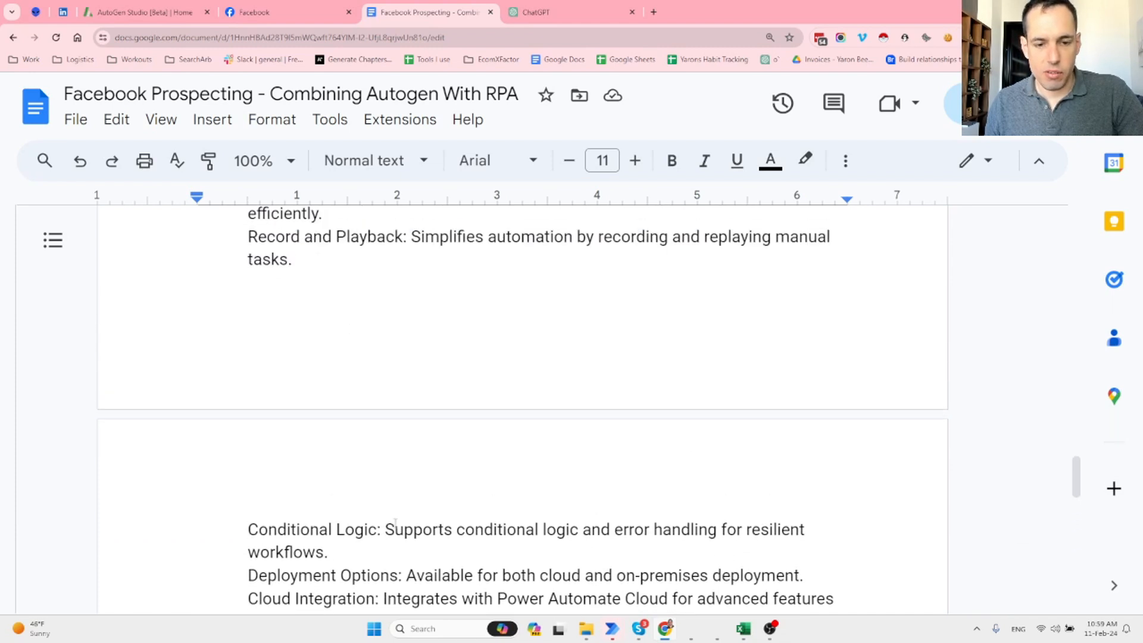
scroll(395, 521, "down", 1)
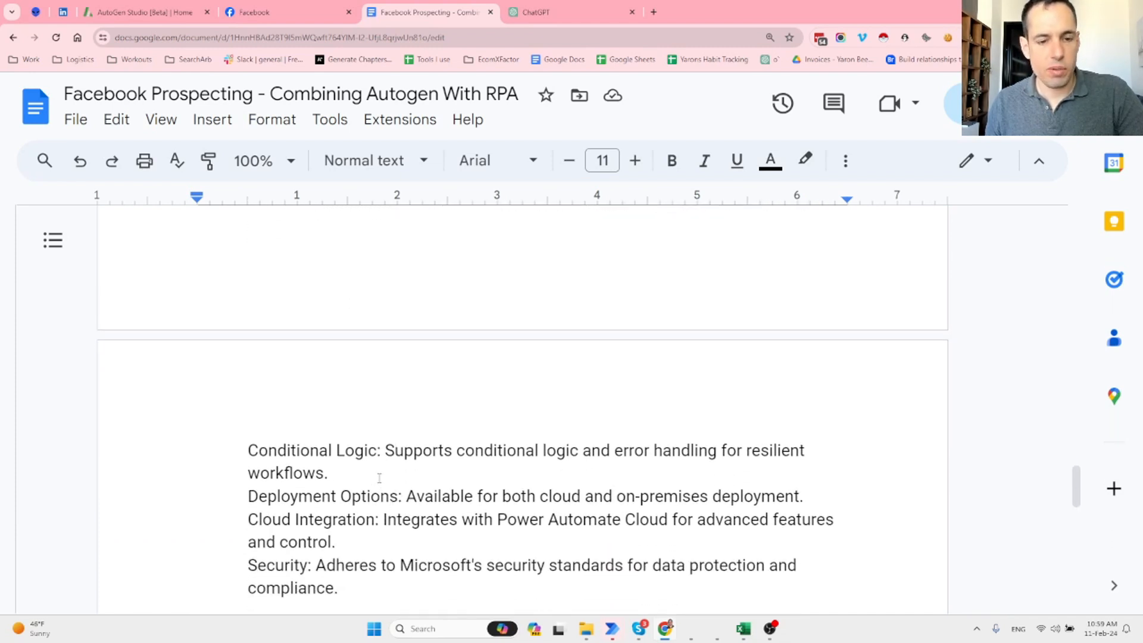
scroll(381, 474, "down", 1)
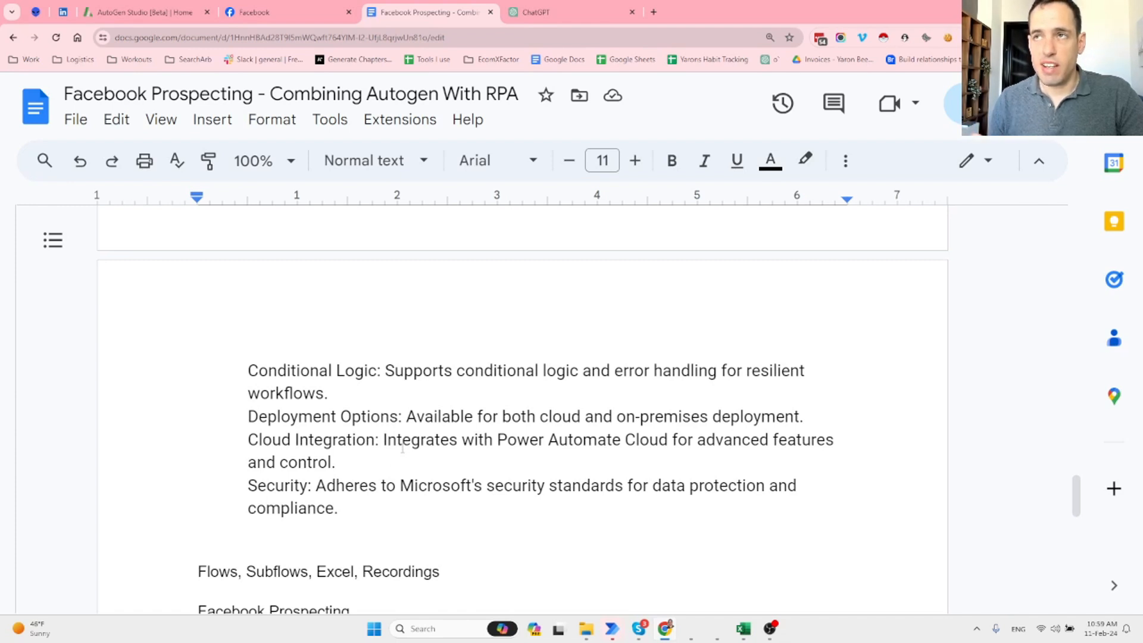
scroll(402, 448, "down", 2)
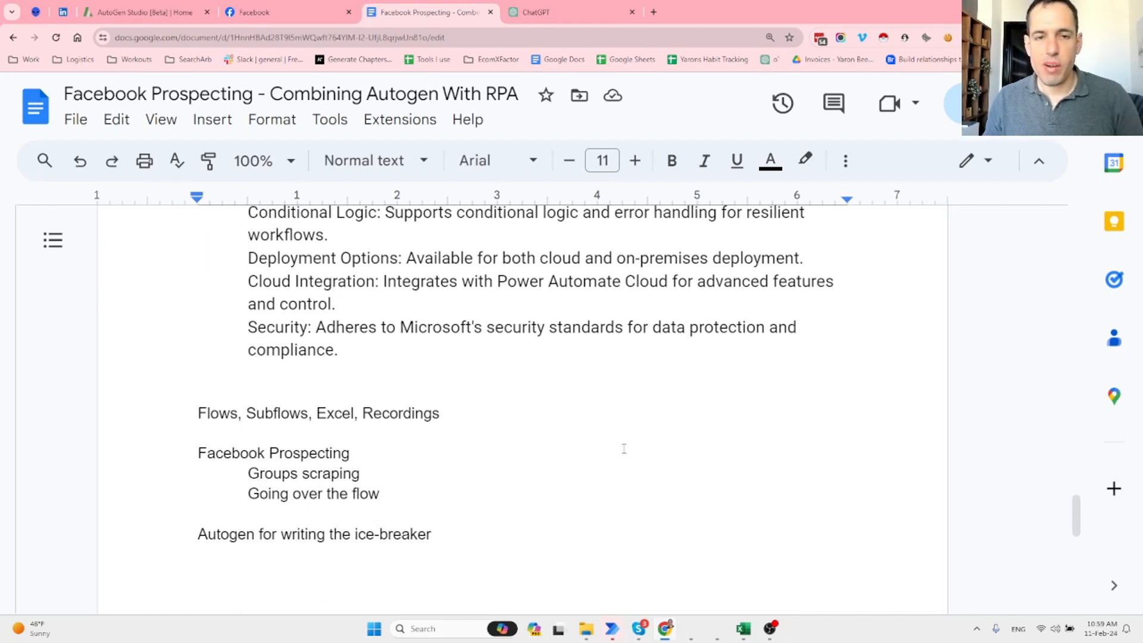
Glance at the Dev-Upgrade-7 flow from the taskbar, then switch to Chrome's Facebook tab.
mouse_move(612, 628)
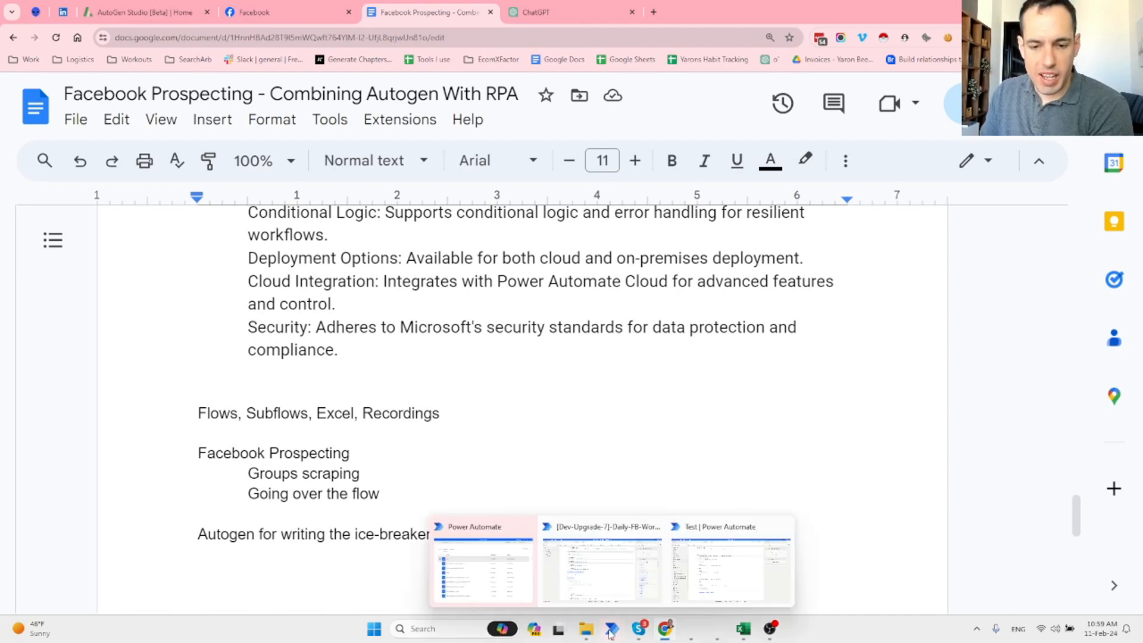
left_click(611, 571)
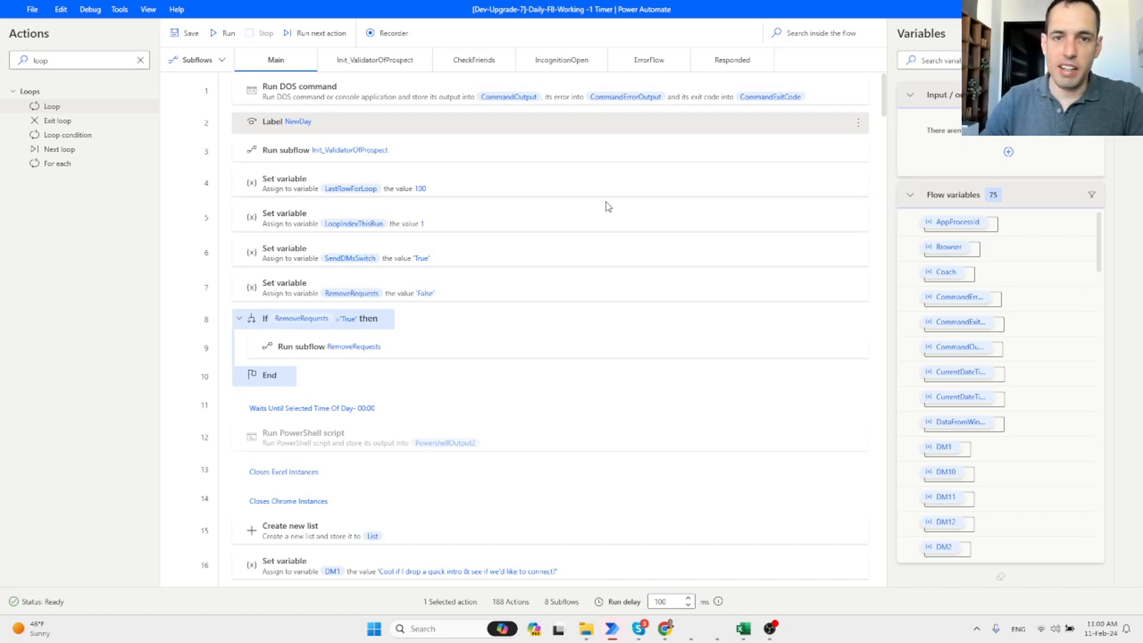
left_click(1074, 9)
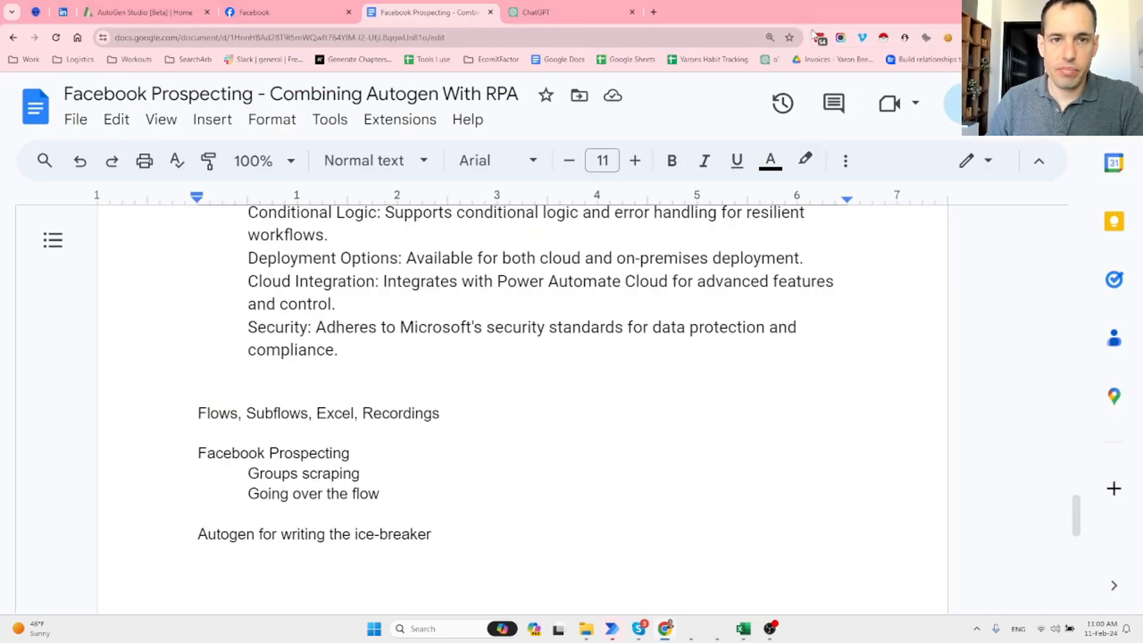
left_click(285, 12)
Search 'amazon', open the Amazon FBA Exit Plan group, and list all members with things in common.
left_click(190, 90)
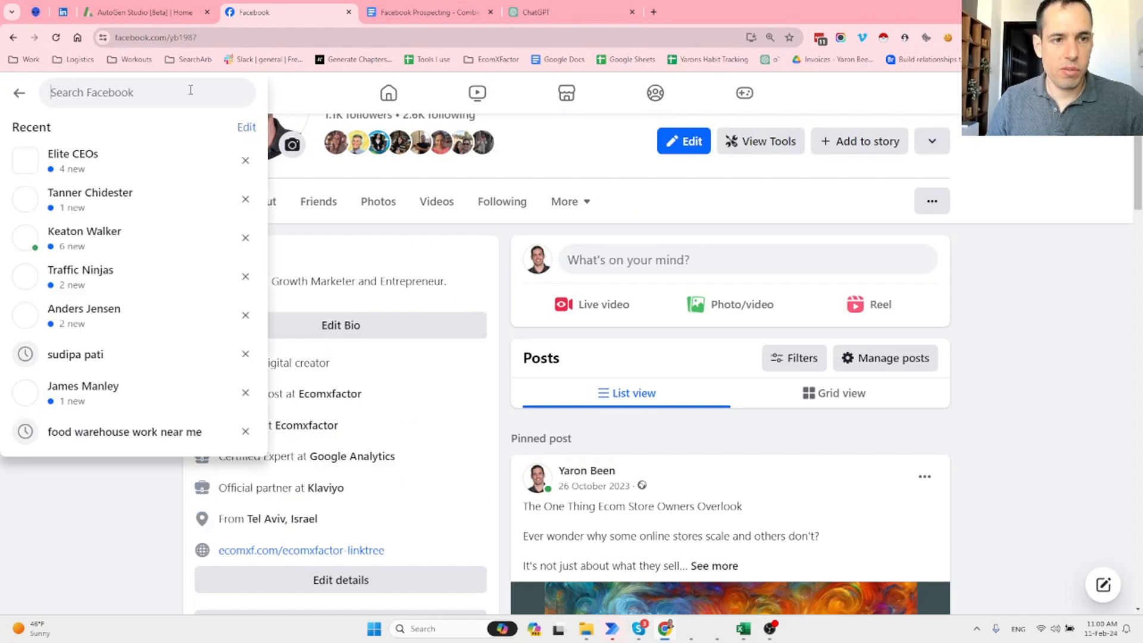
type("amazon")
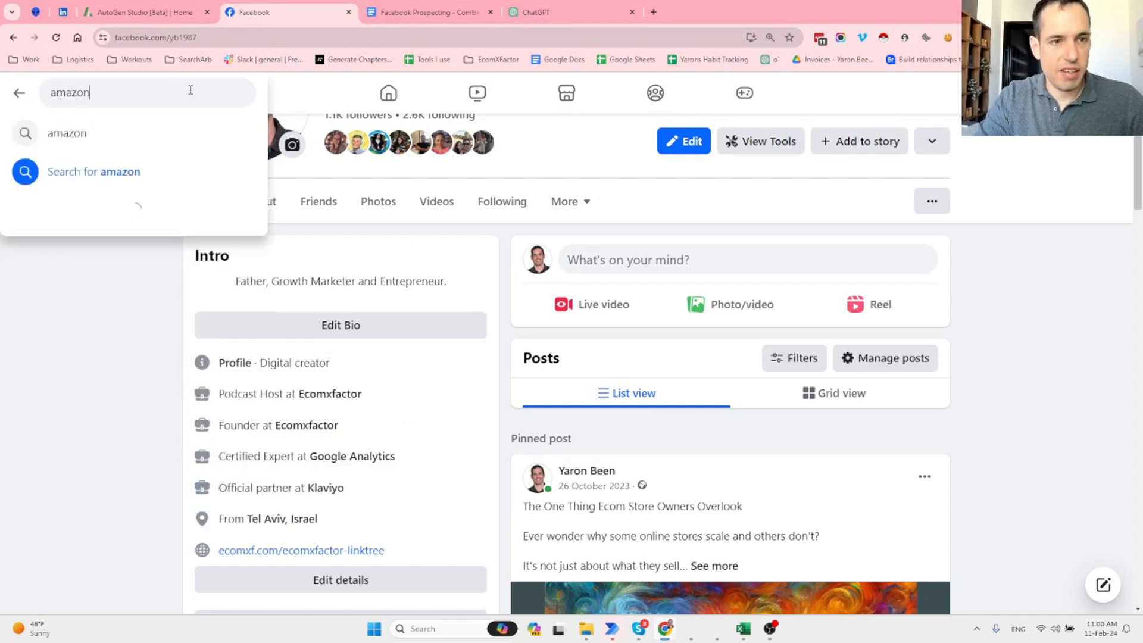
key("Down")
key("Return")
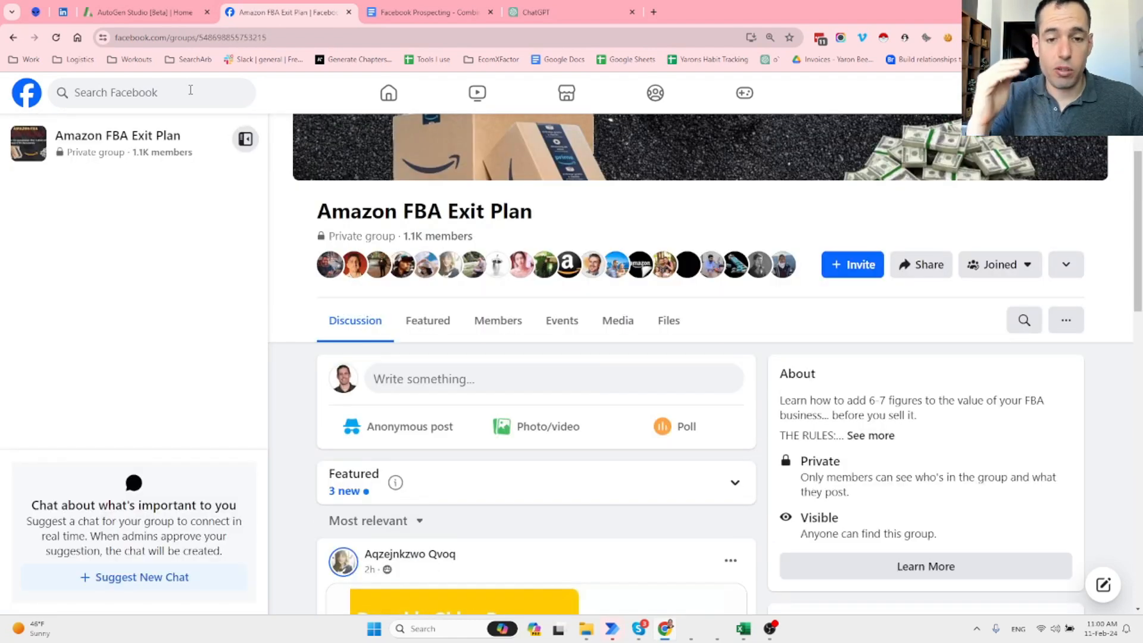
left_click(513, 322)
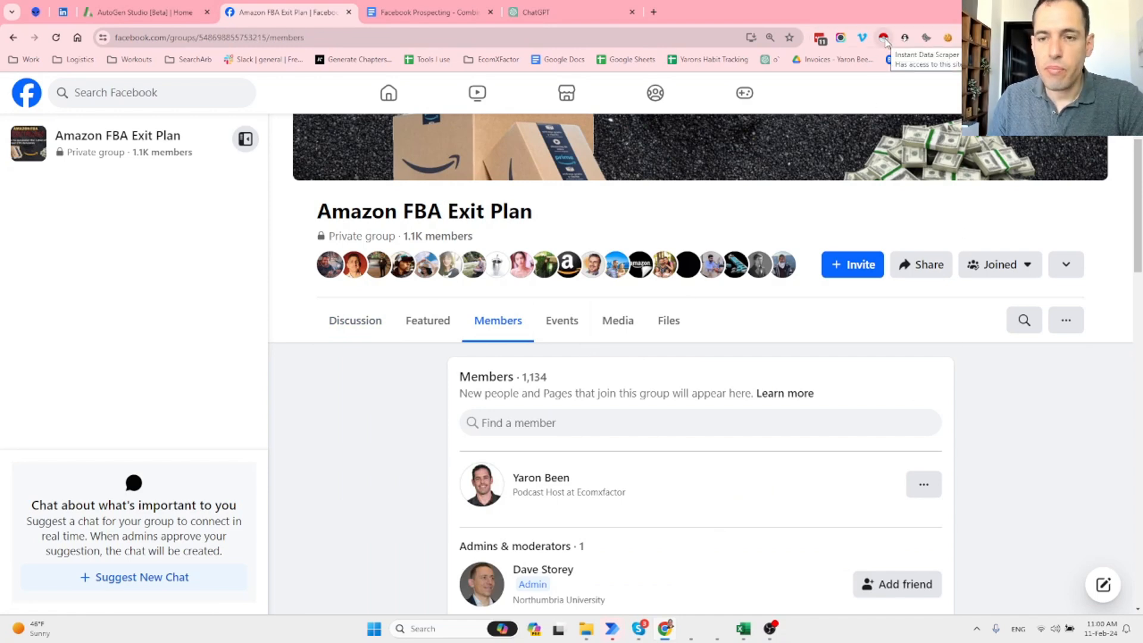
scroll(759, 443, "down", 6)
scroll(758, 441, "down", 6)
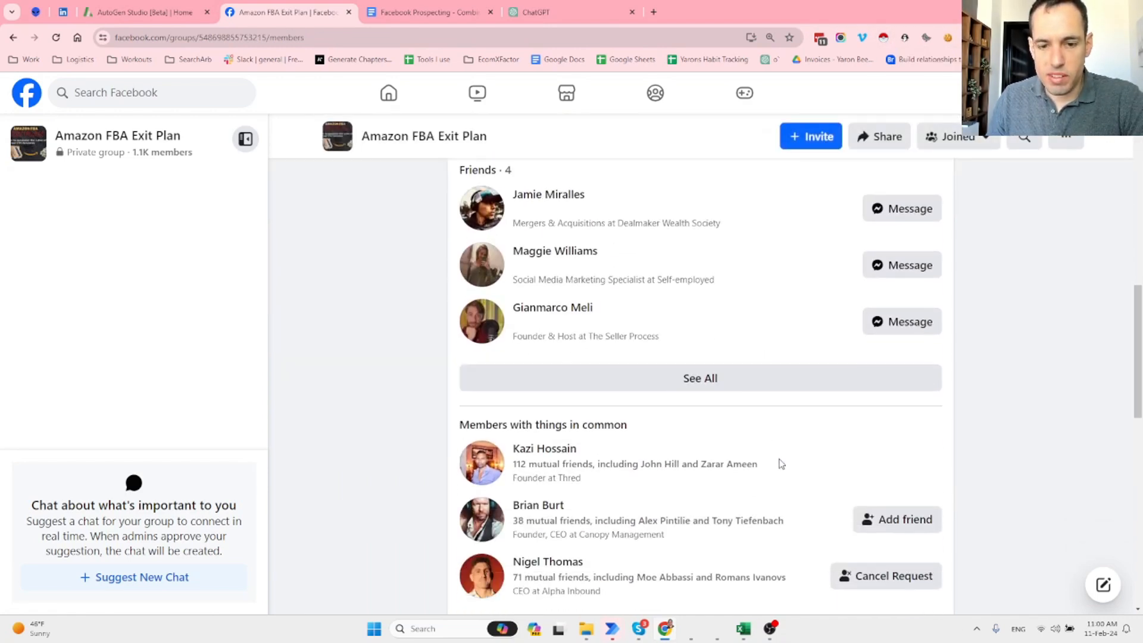
left_click(757, 475)
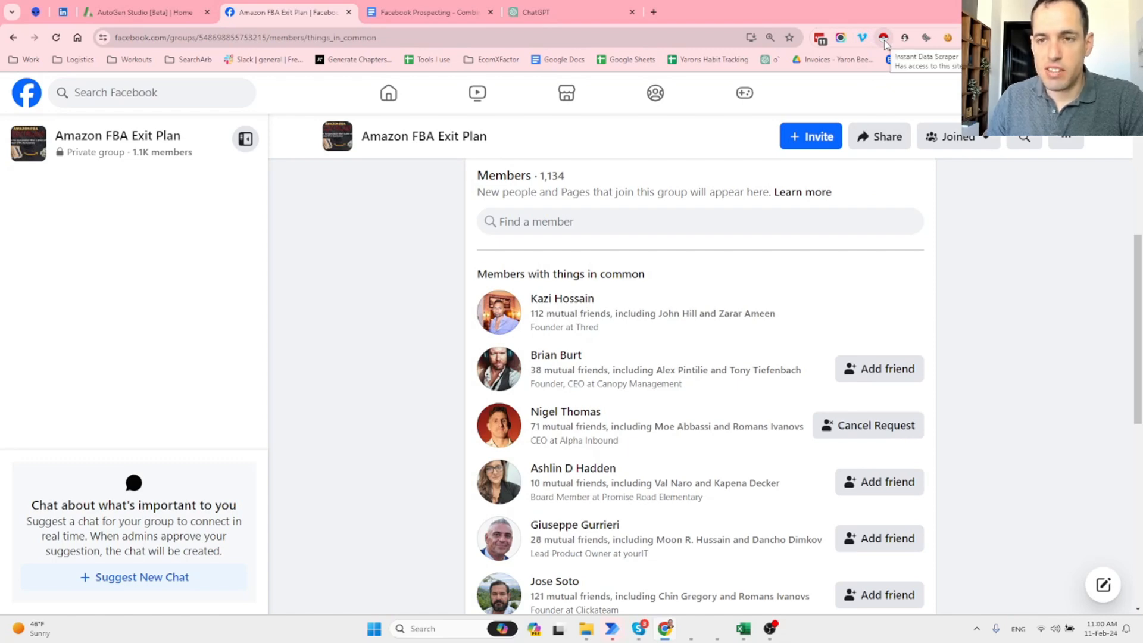
Scrape the member list with Instant Data Scraper's infinite scroll, stop at 93 rows, and export XLSX.
left_click(884, 39)
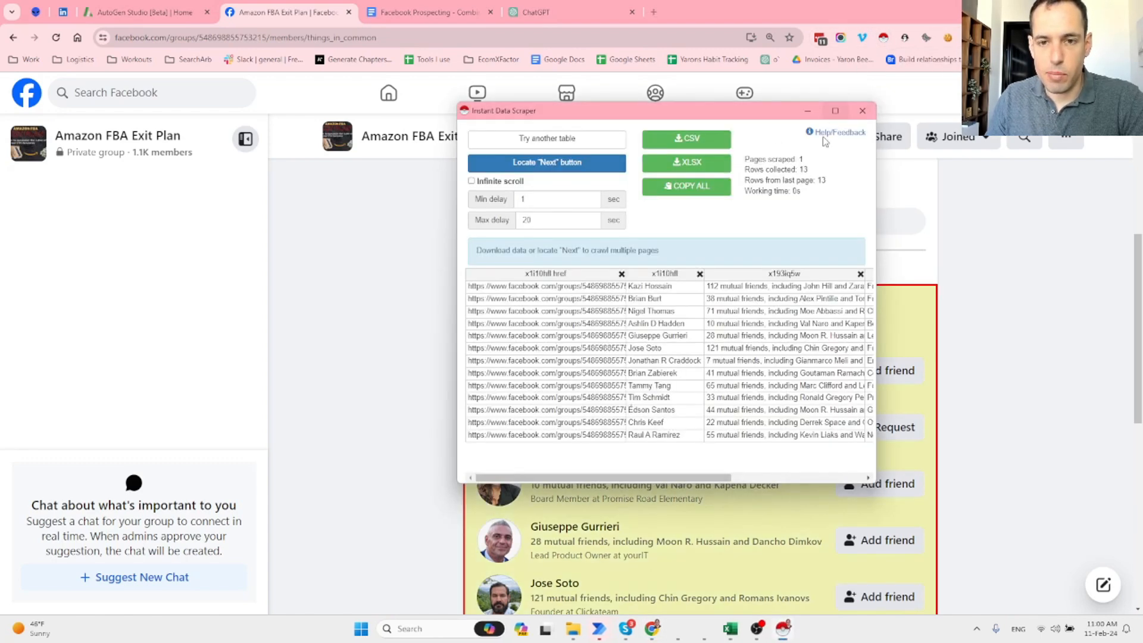
left_click(493, 182)
left_click(580, 169)
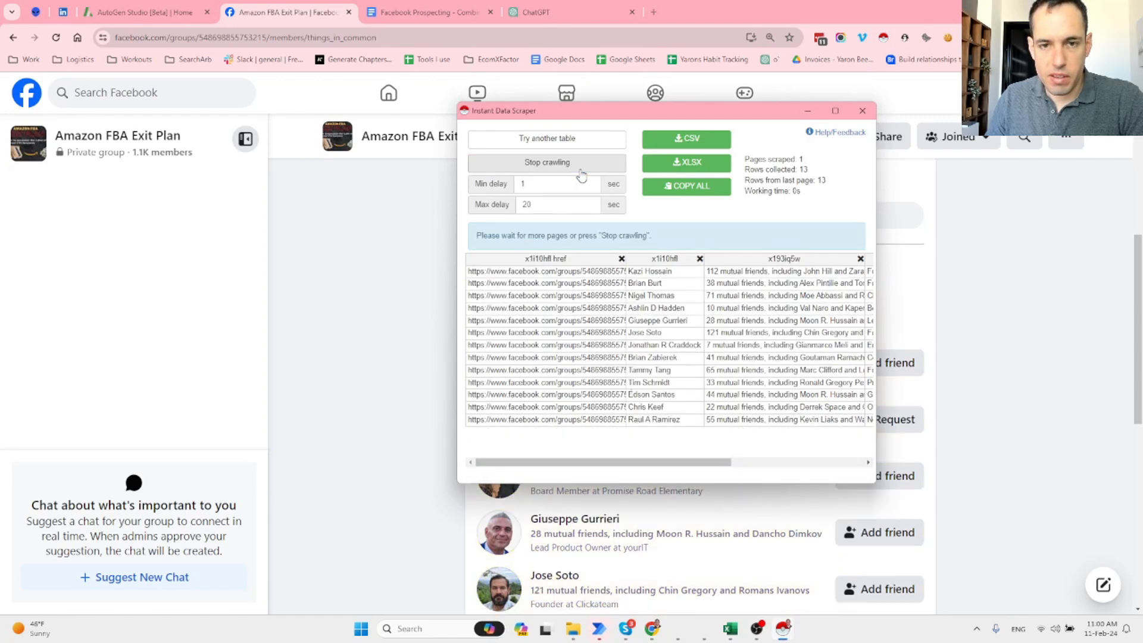
left_click_drag(707, 116, 348, 117)
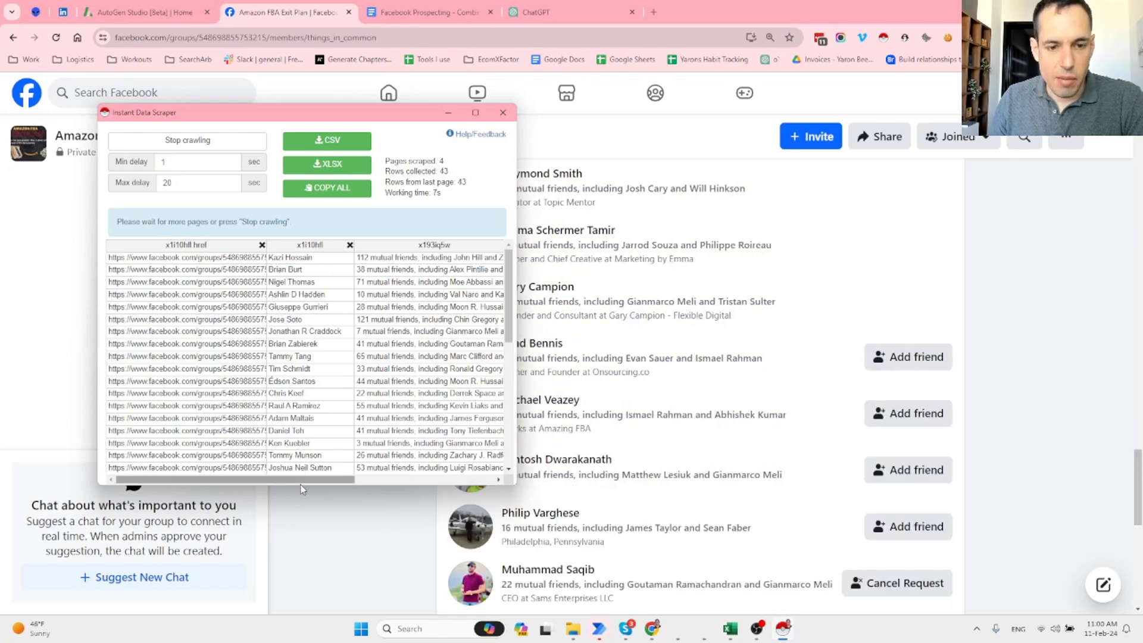
scroll(368, 462, "right", 5)
scroll(436, 467, "right", 1)
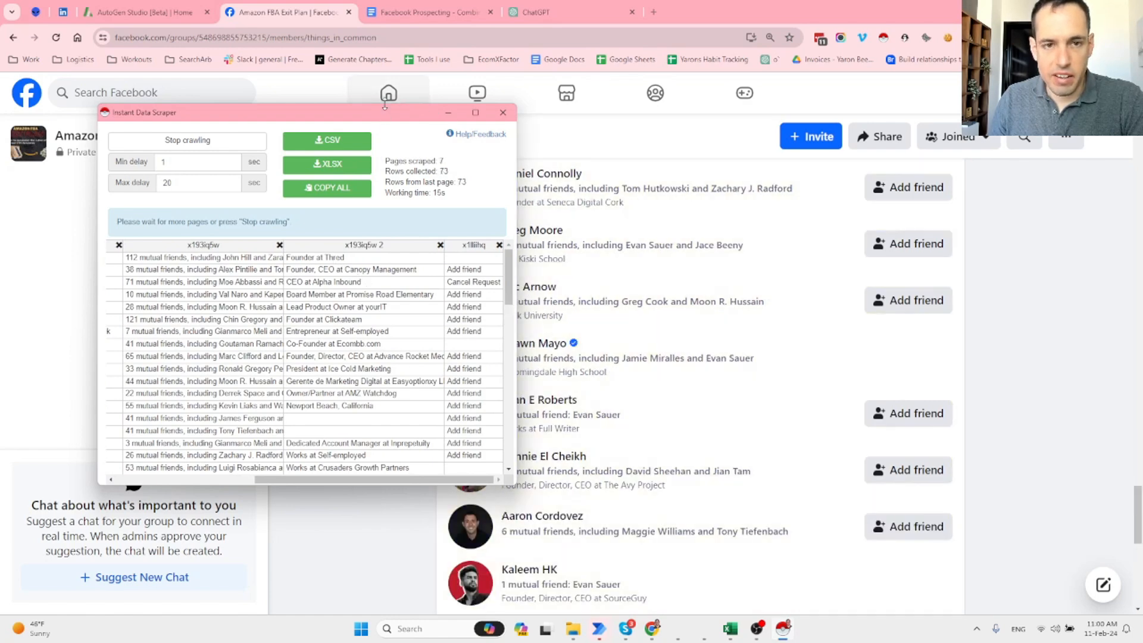
left_click_drag(404, 111, 194, 39)
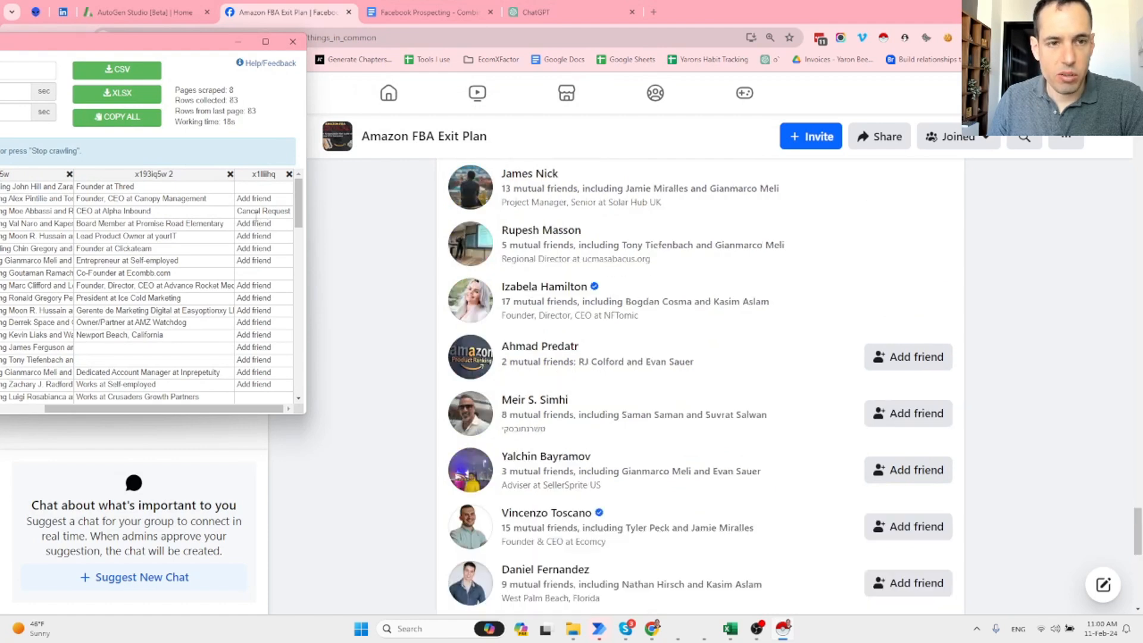
left_click_drag(172, 36, 504, 81)
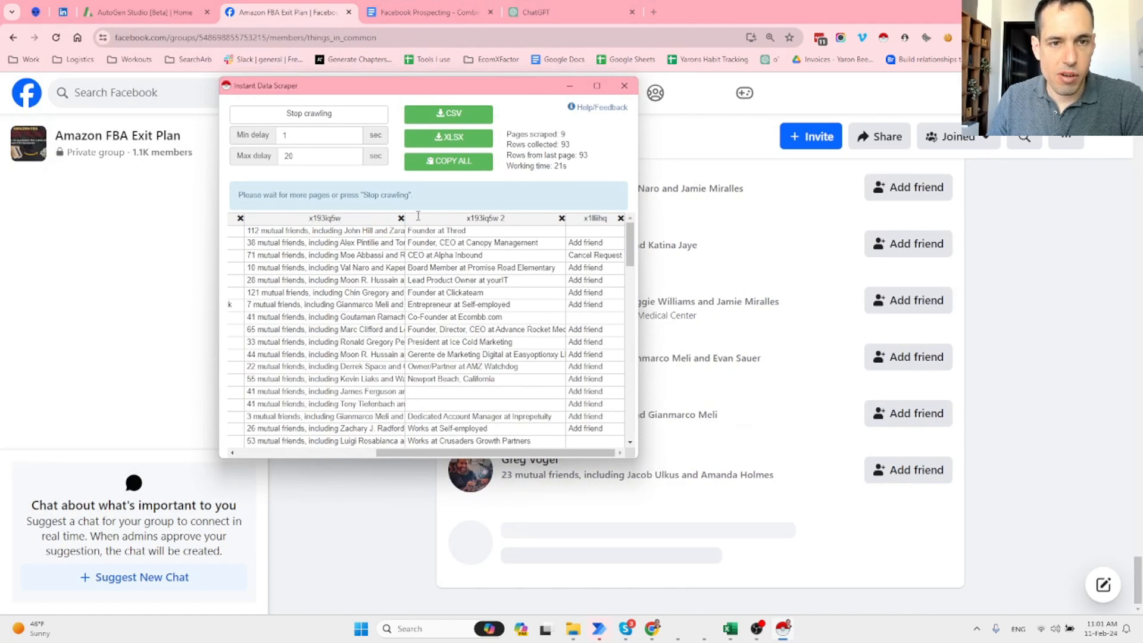
left_click(349, 115)
left_click(465, 137)
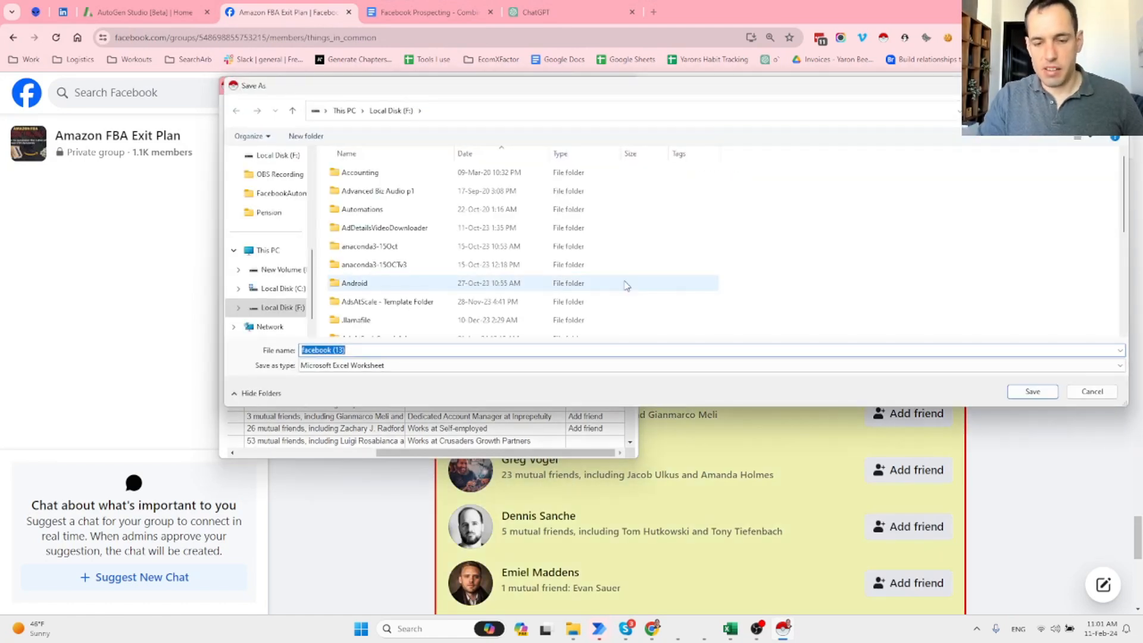
Save the facebook (13) export, find it on Local Disk (F:) via Show in folder, and open it in Excel.
key("Return")
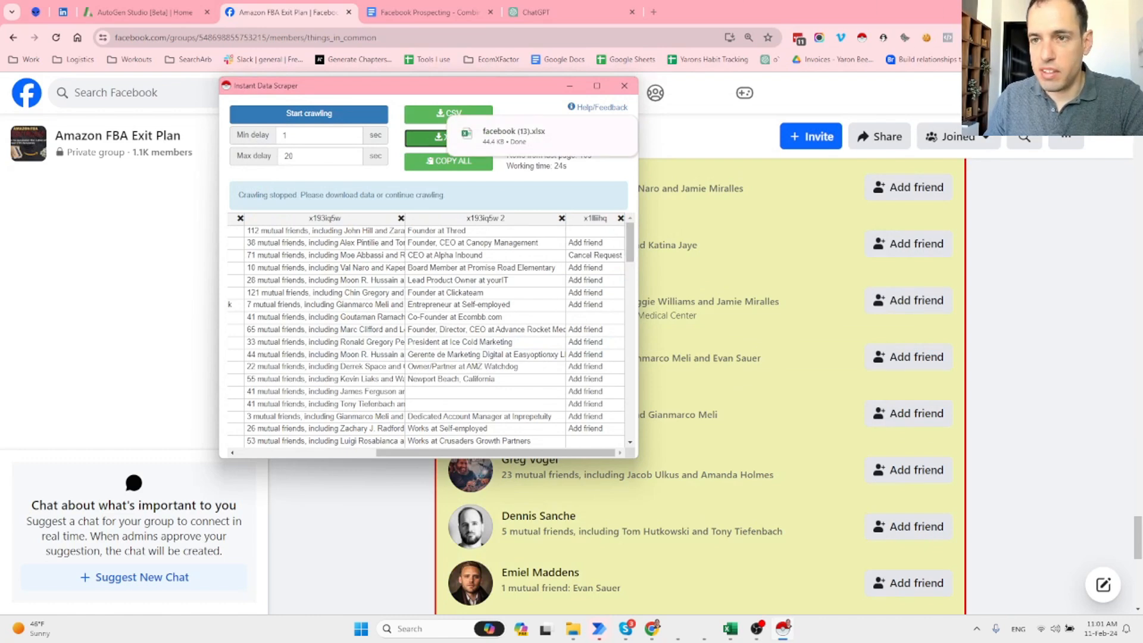
left_click(1065, 38)
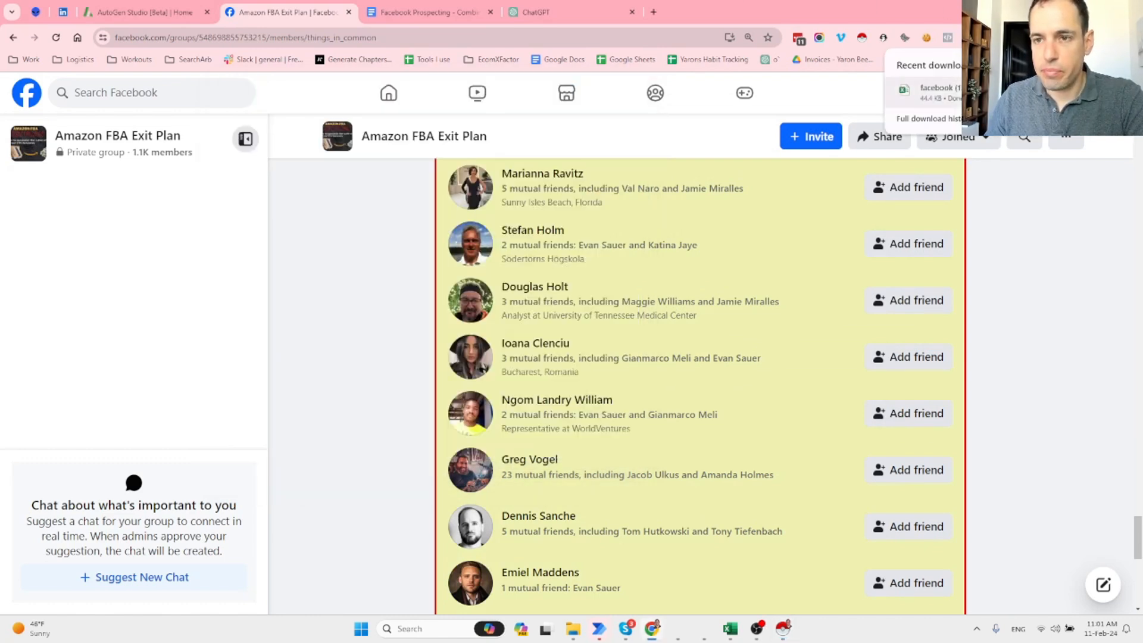
left_click(1065, 93)
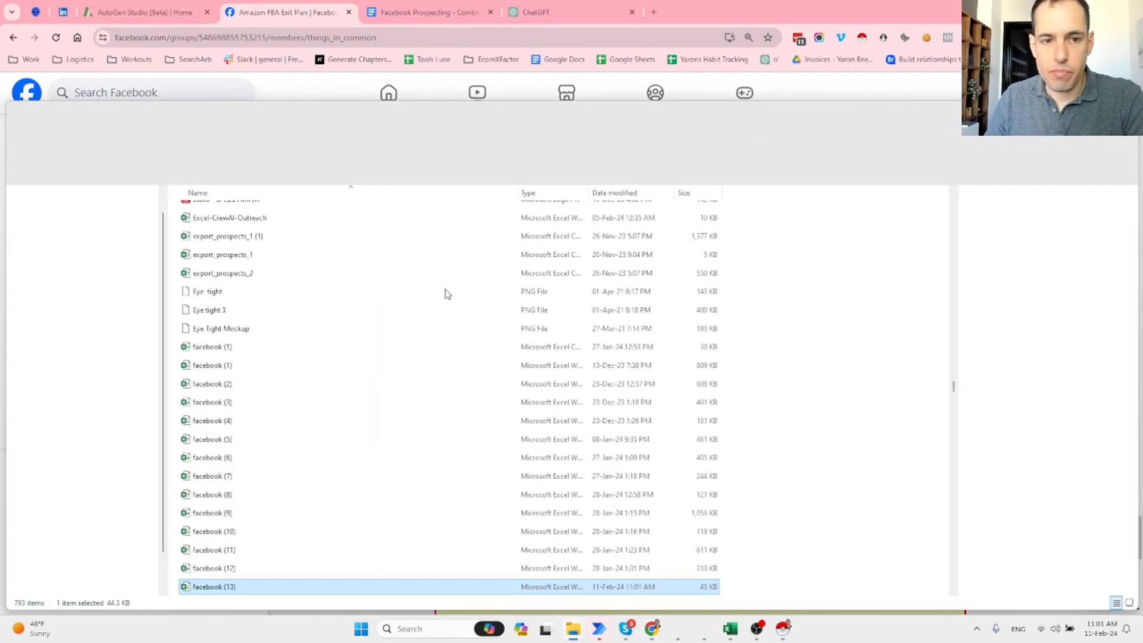
left_click(212, 588)
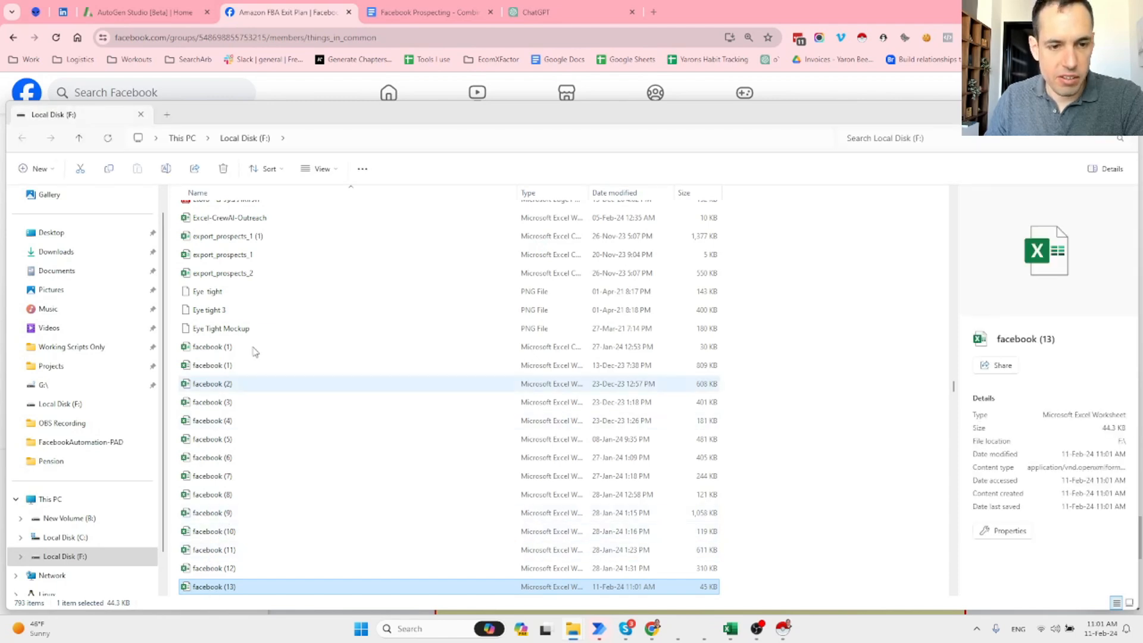
left_click(296, 590)
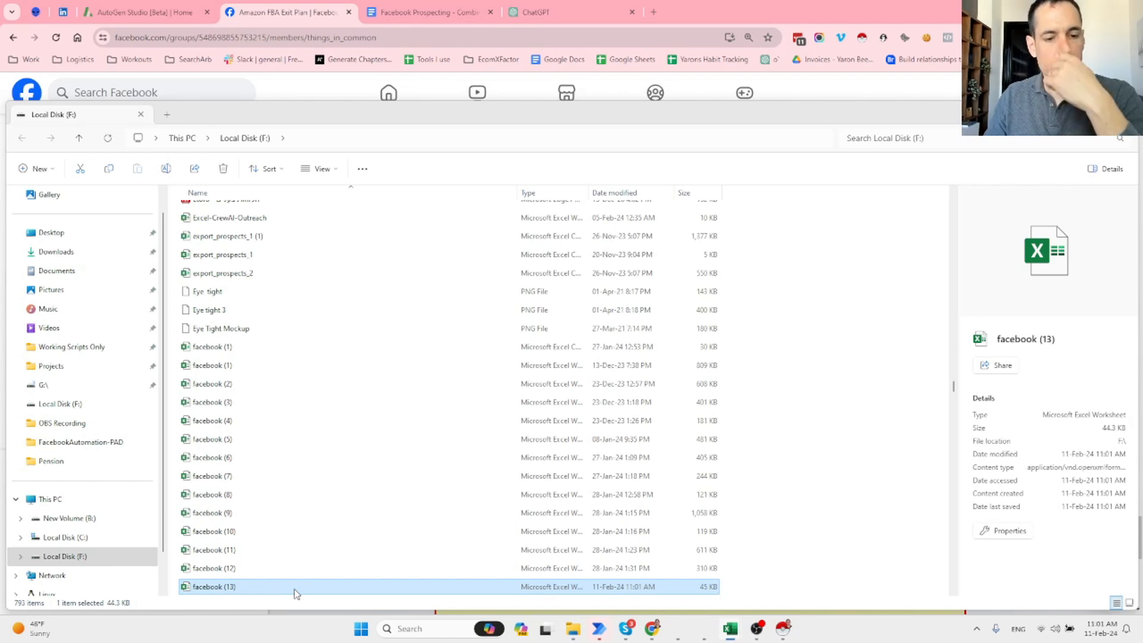
double_click(296, 587)
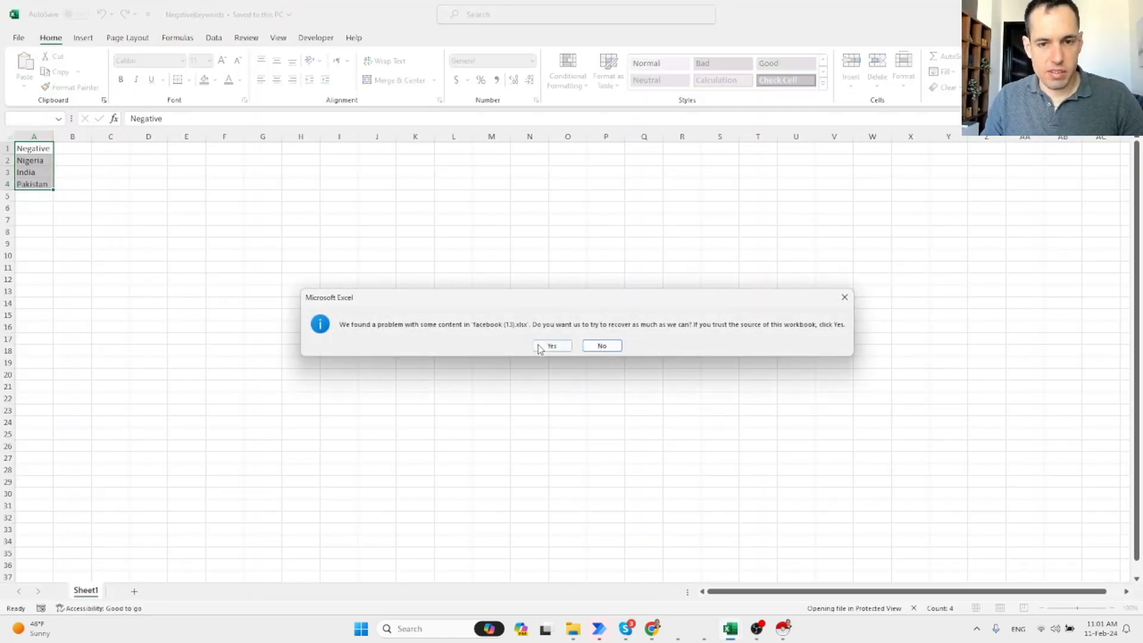
Repair facebook (13), autofit column A's profile URLs, select the column B names, then switch back to File Explorer.
left_click(544, 346)
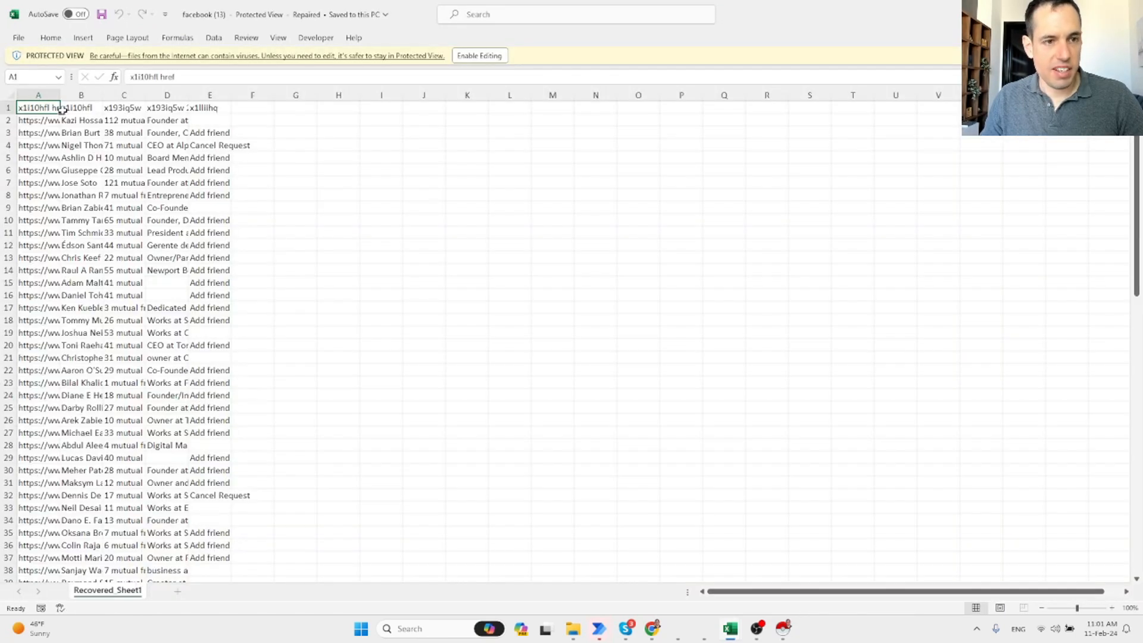
double_click(62, 96)
left_click(314, 122)
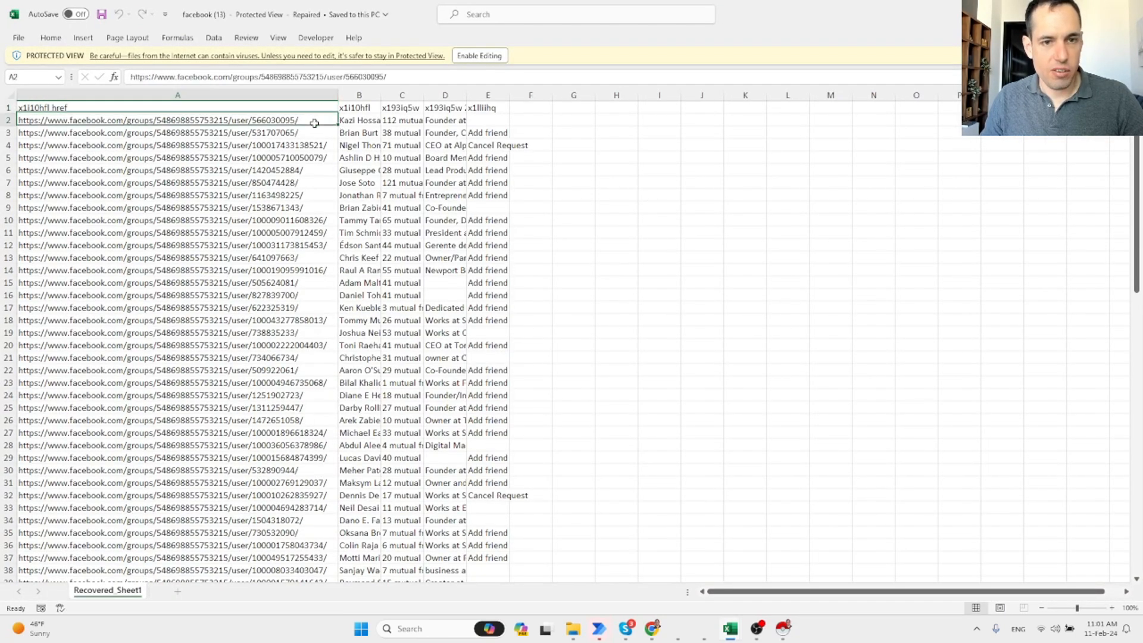
left_click_drag(358, 121, 367, 577)
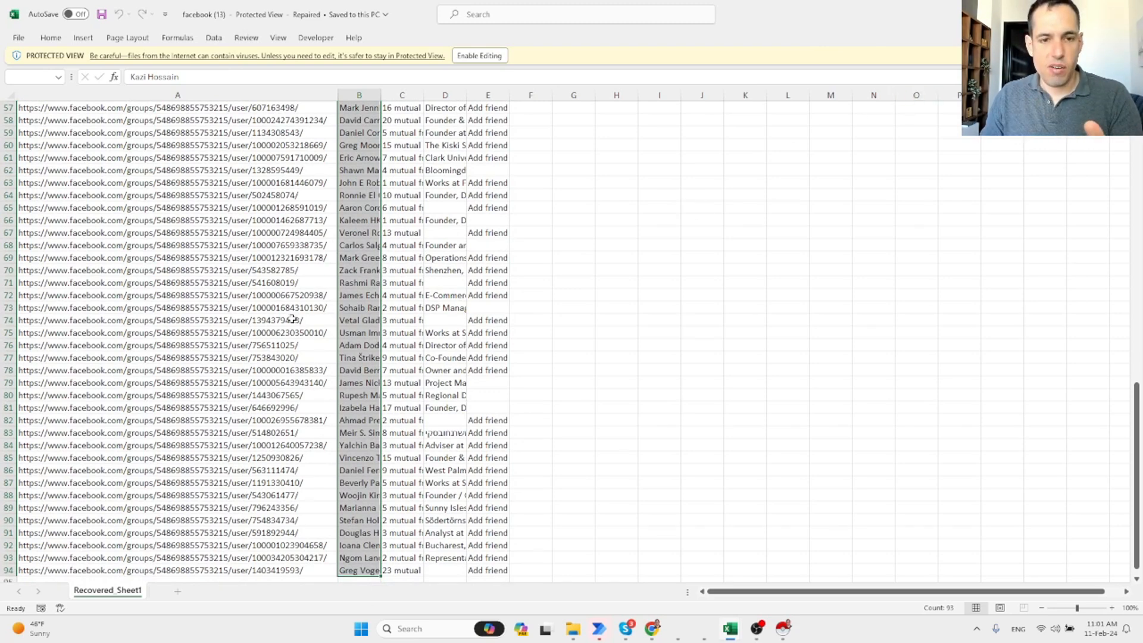
scroll(293, 315, "up", 11)
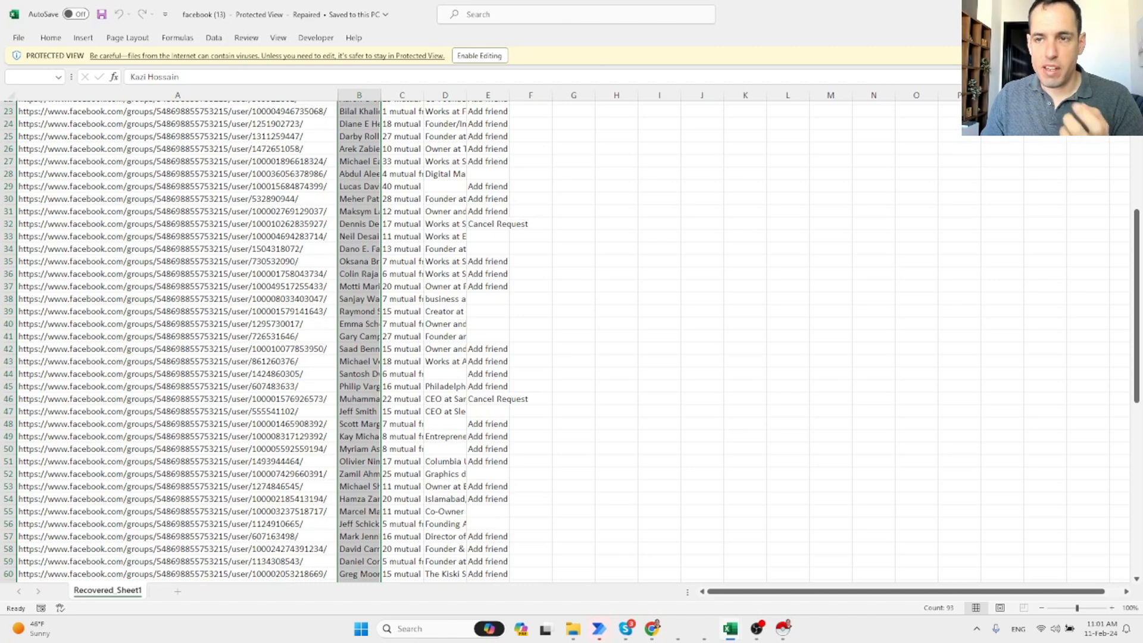
key("alt+Tab")
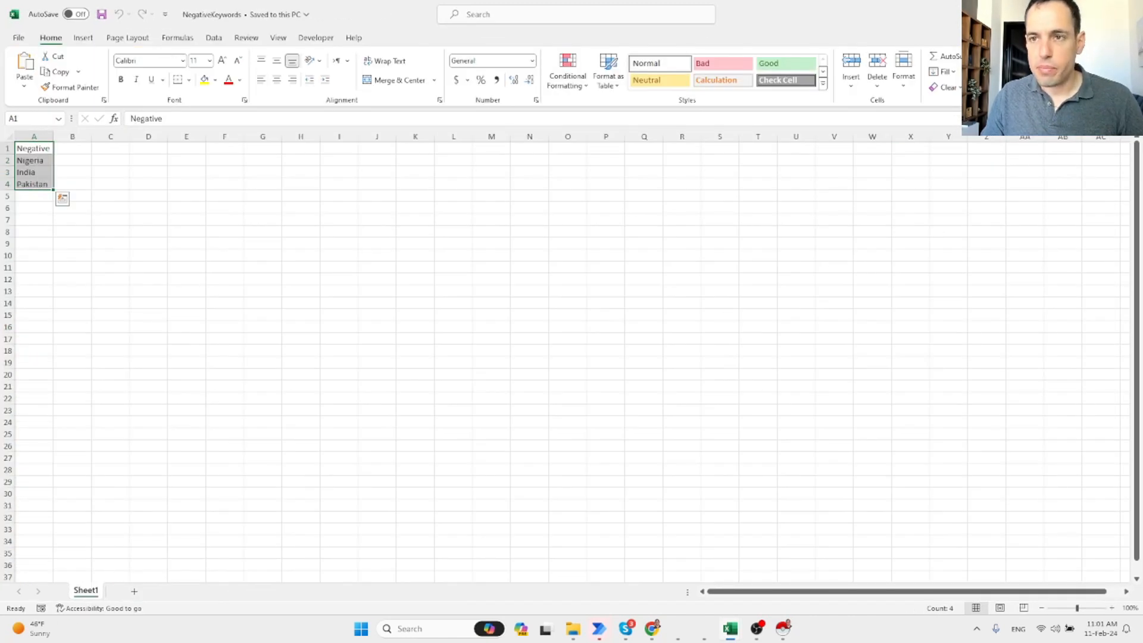
key("alt+Tab")
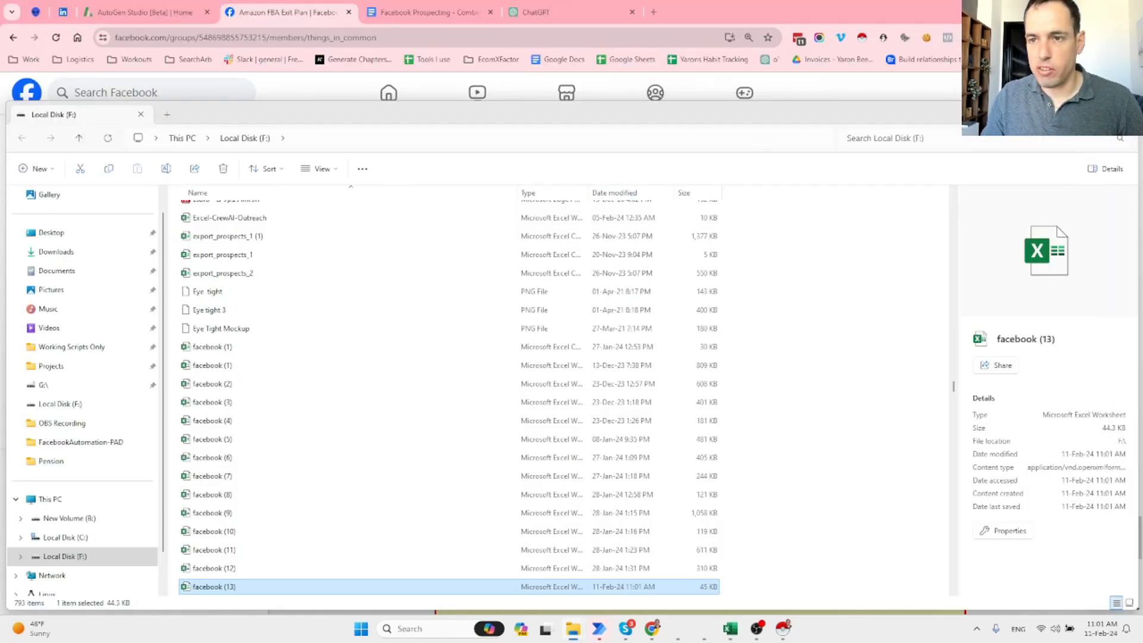
Hide the file folder window and return to the daily Facebook flow editor.
left_click(1069, 113)
mouse_move(599, 625)
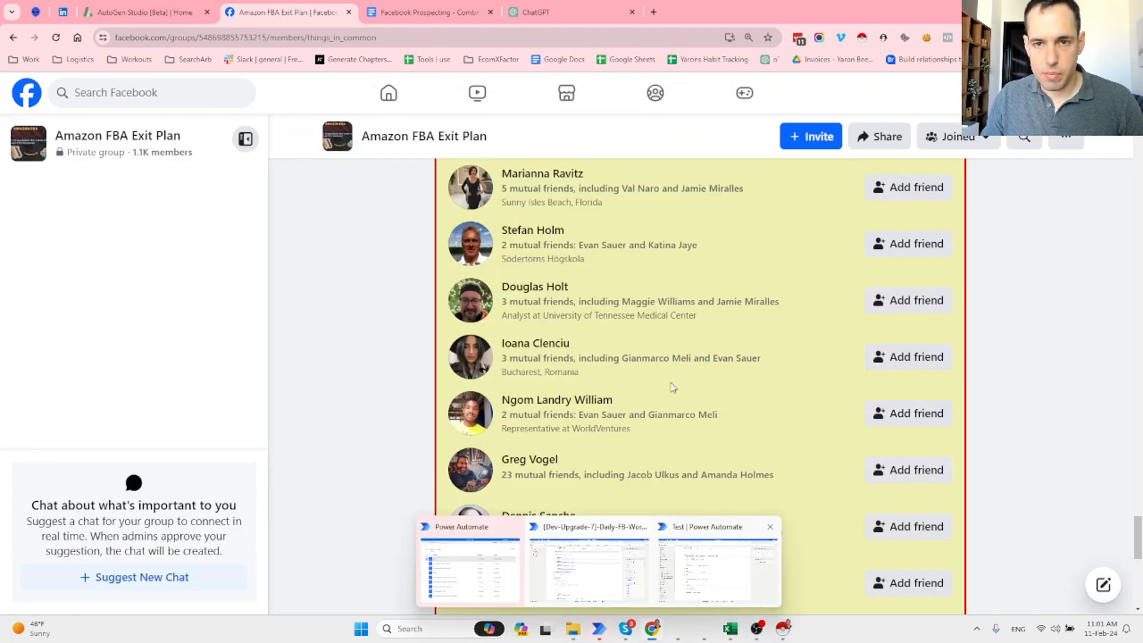
left_click(601, 585)
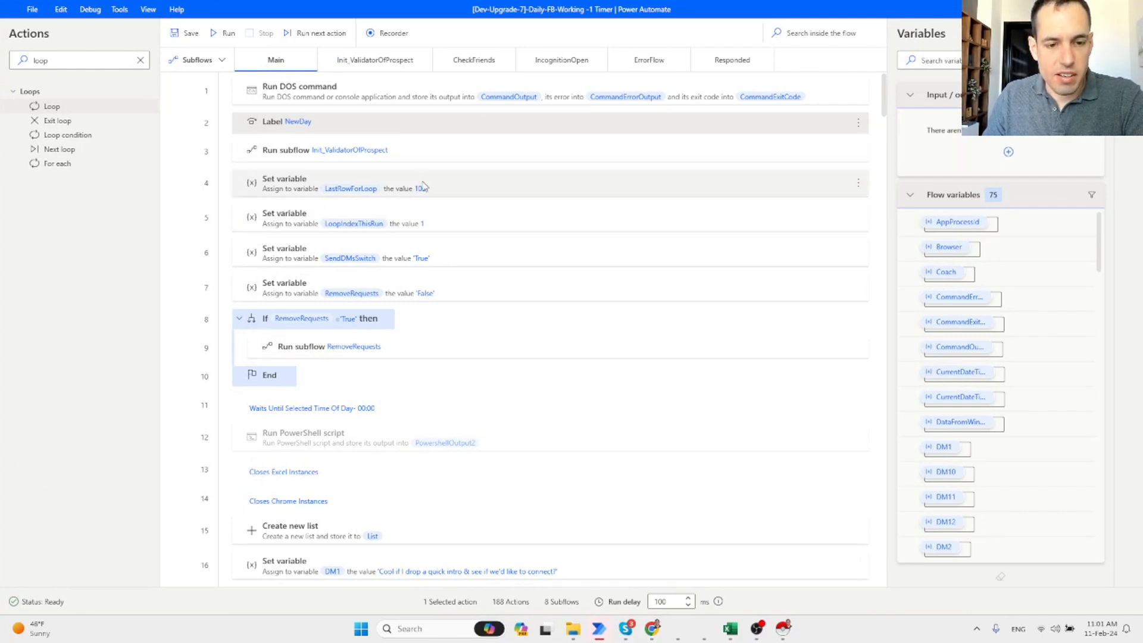
Scroll the Main flow past the DM message variables to Launch Excel, then bring Prospects-Macro forward.
scroll(425, 188, "down", 2)
scroll(424, 188, "down", 5)
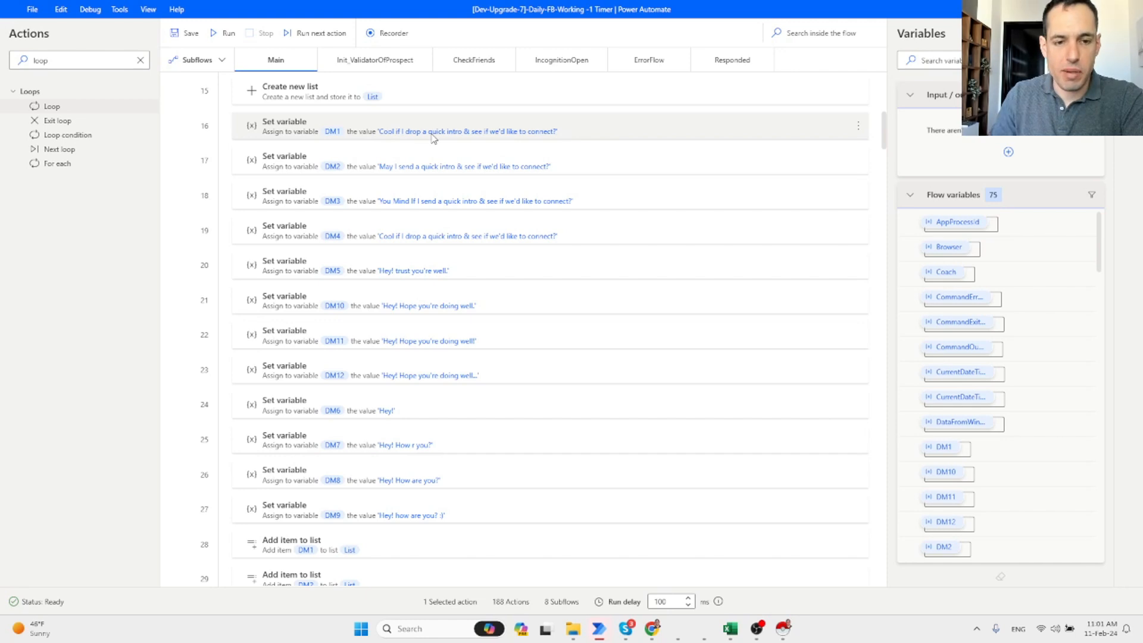
scroll(447, 155, "down", 8)
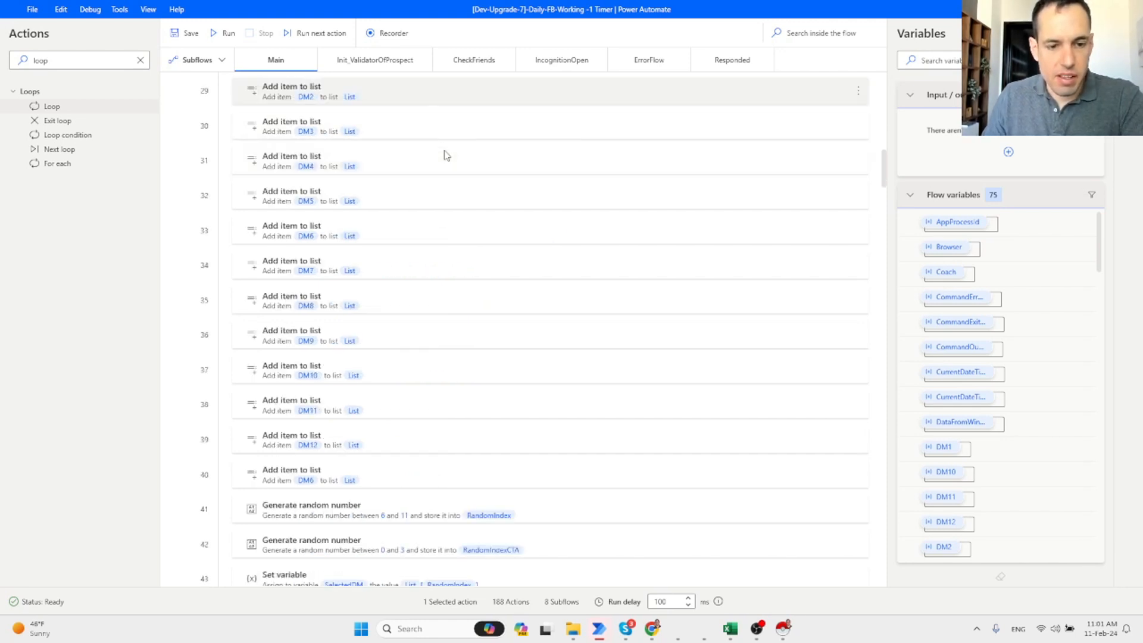
scroll(447, 161, "down", 4)
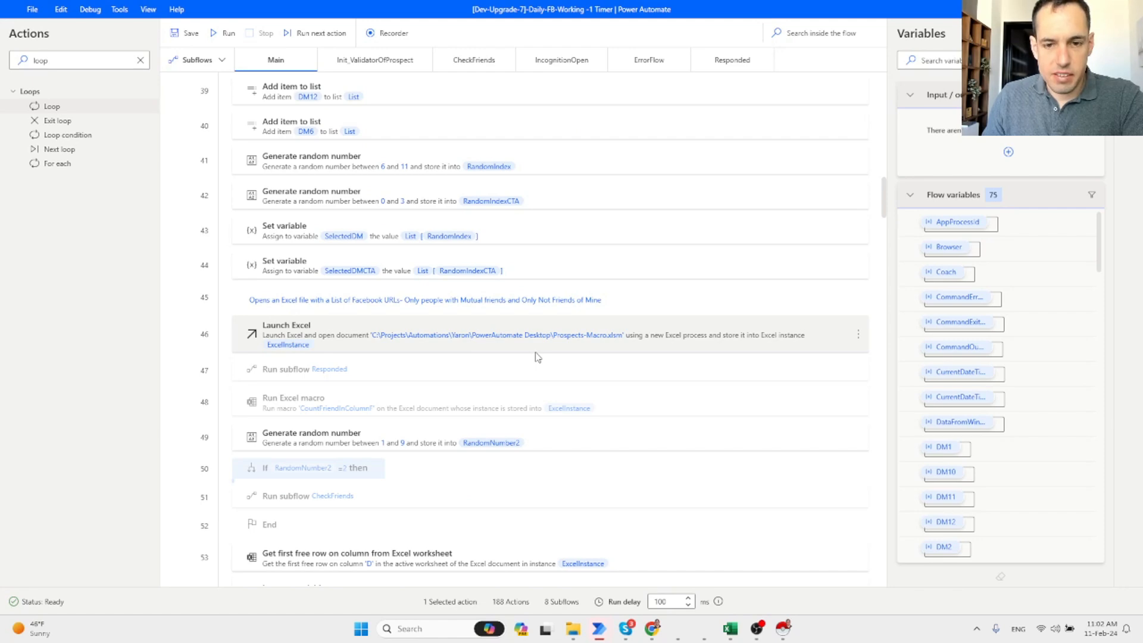
mouse_move(736, 630)
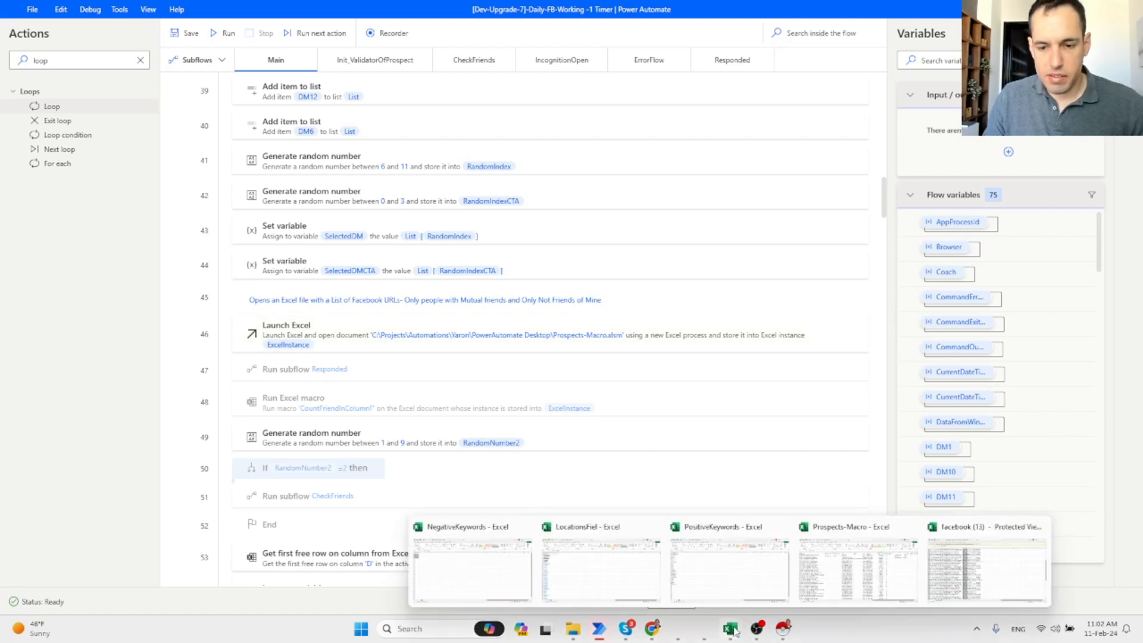
left_click(832, 545)
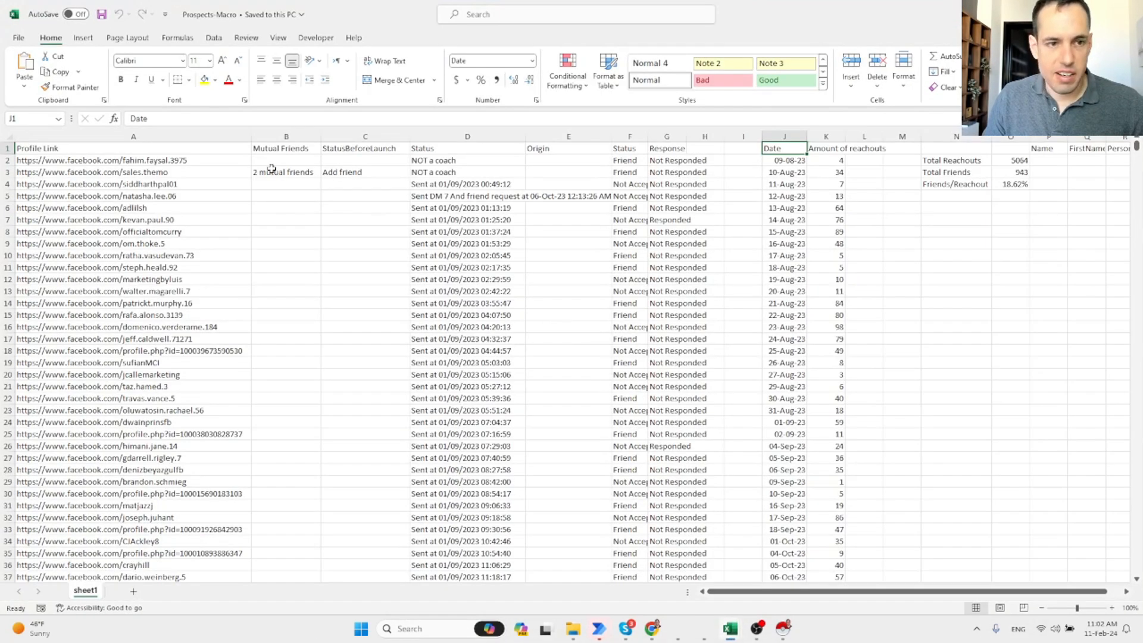
left_click(134, 161)
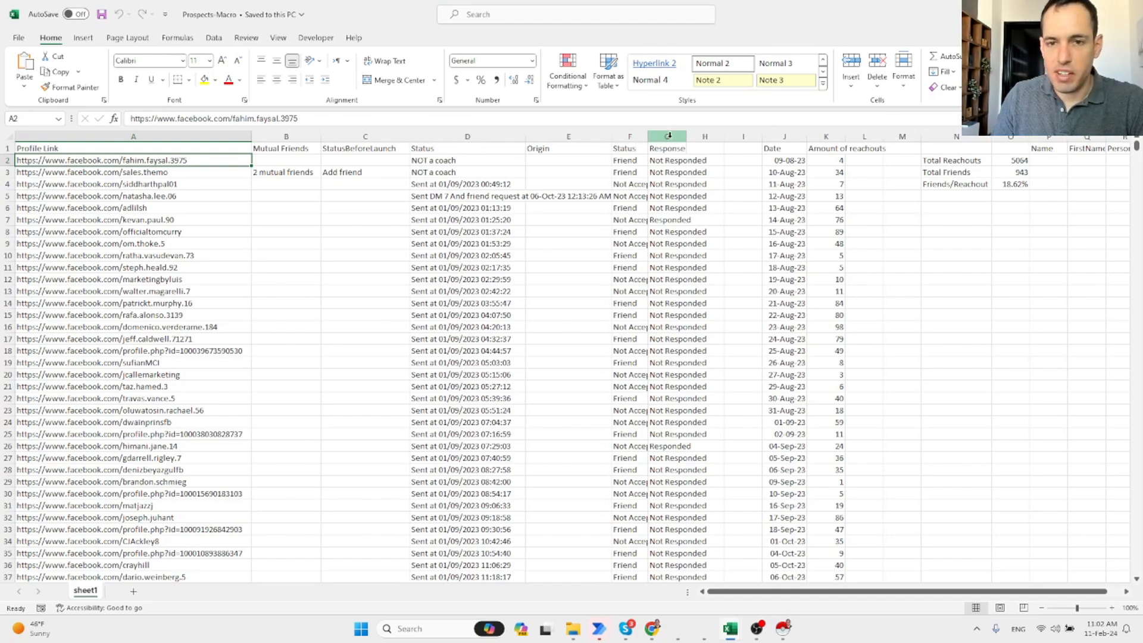
left_click(786, 162)
left_click(825, 158)
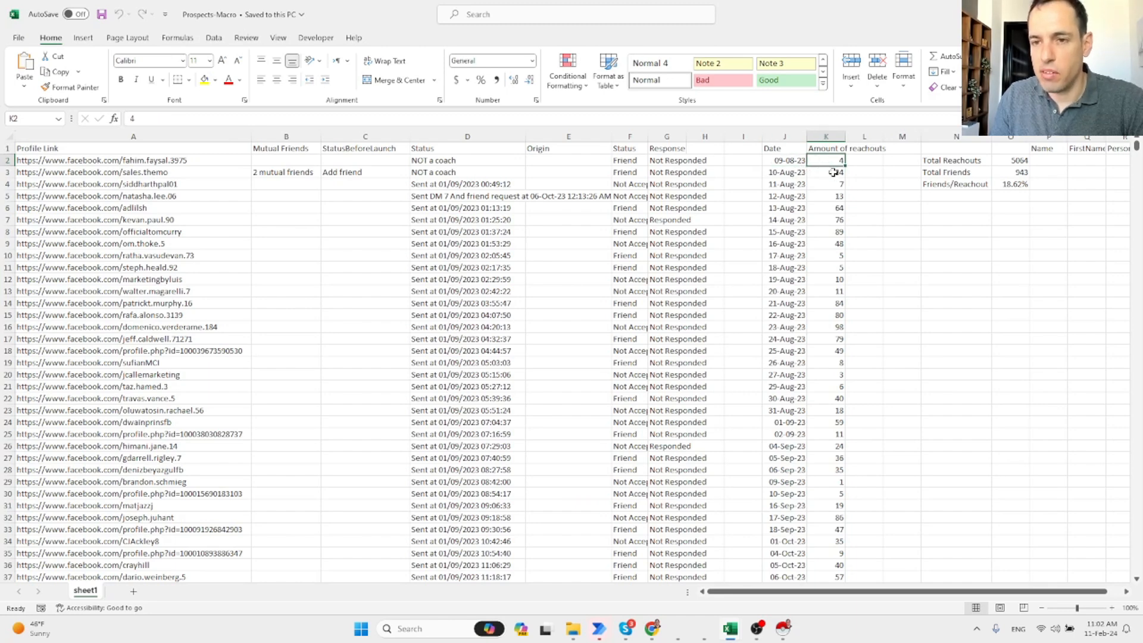
left_click_drag(1002, 161, 952, 185)
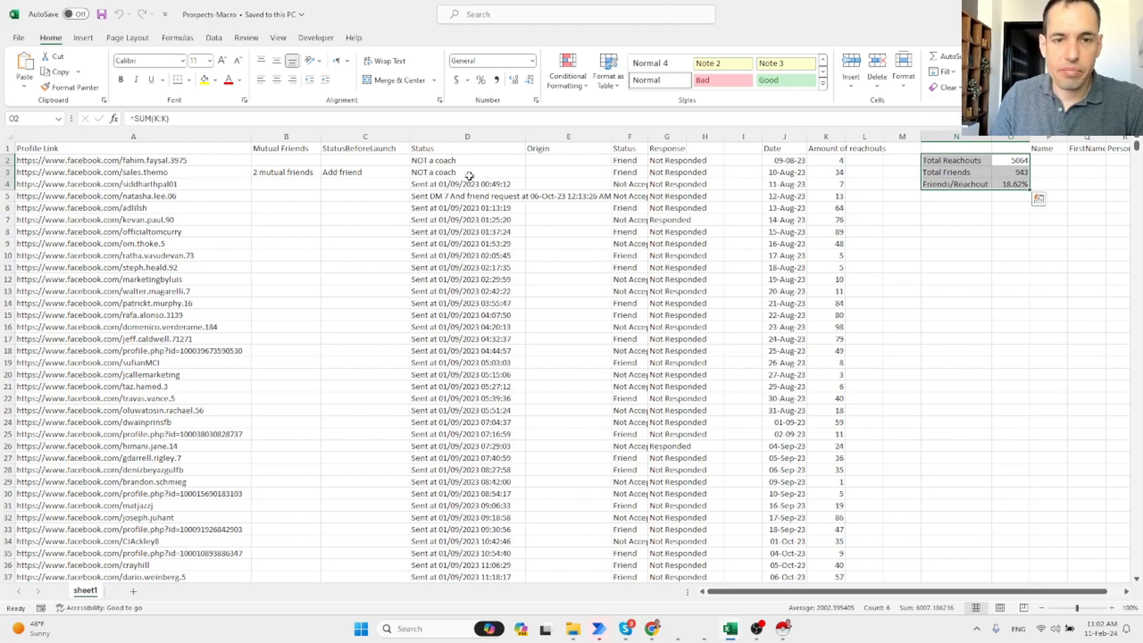
left_click(189, 161)
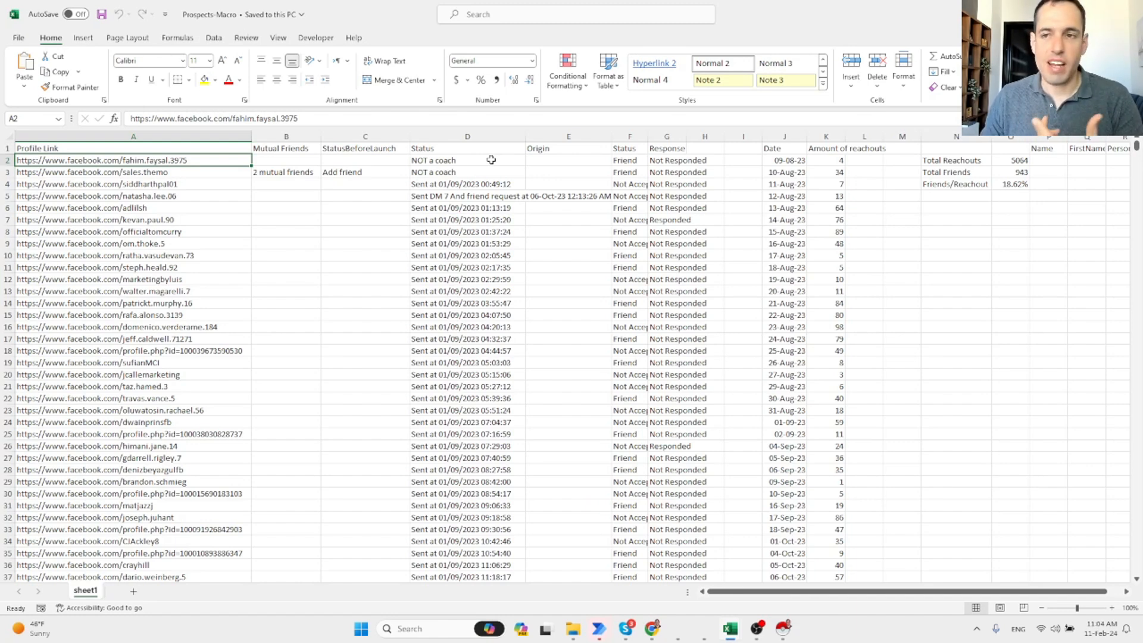
Return to the flow editor to view the Init_ValidatorOfProspect subflow, then bring LocationsFiel forward.
key("alt+Tab")
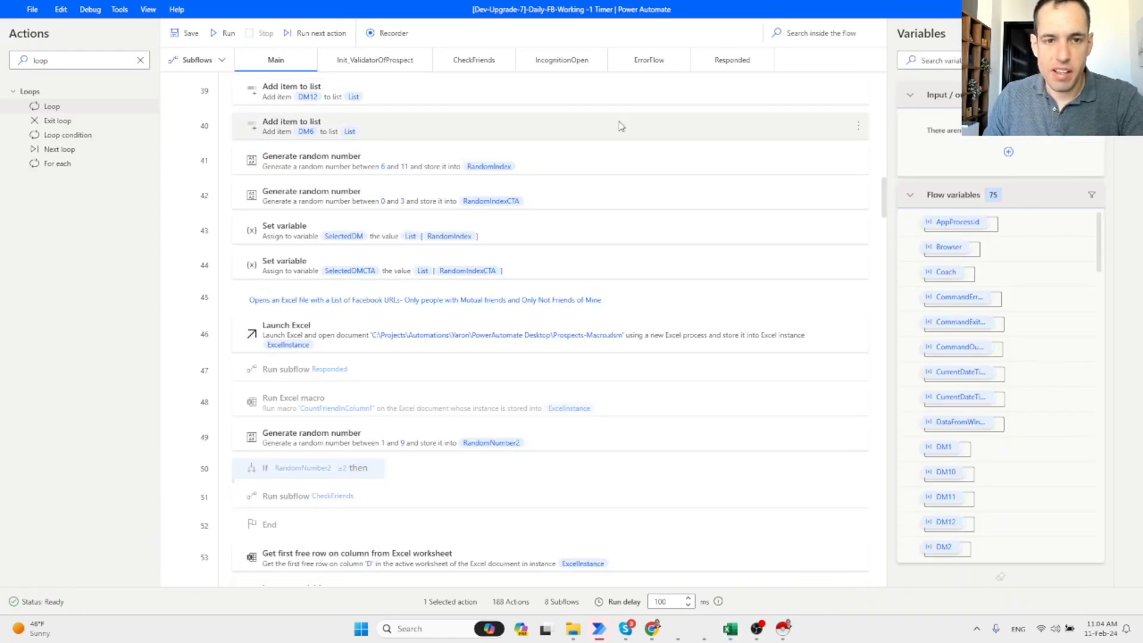
left_click(363, 61)
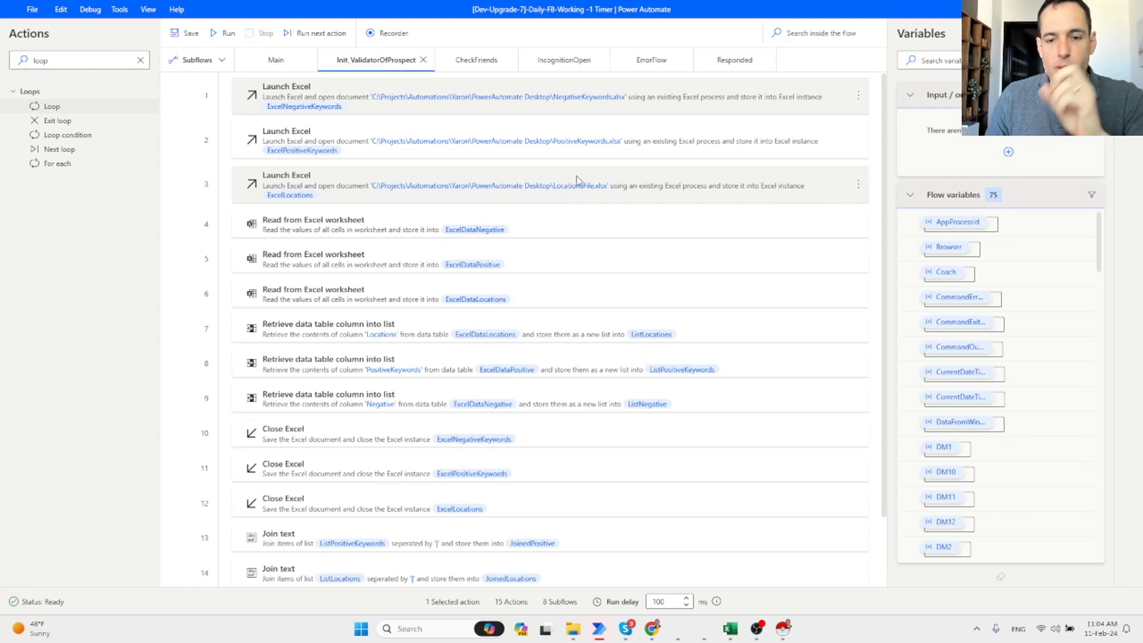
mouse_move(731, 638)
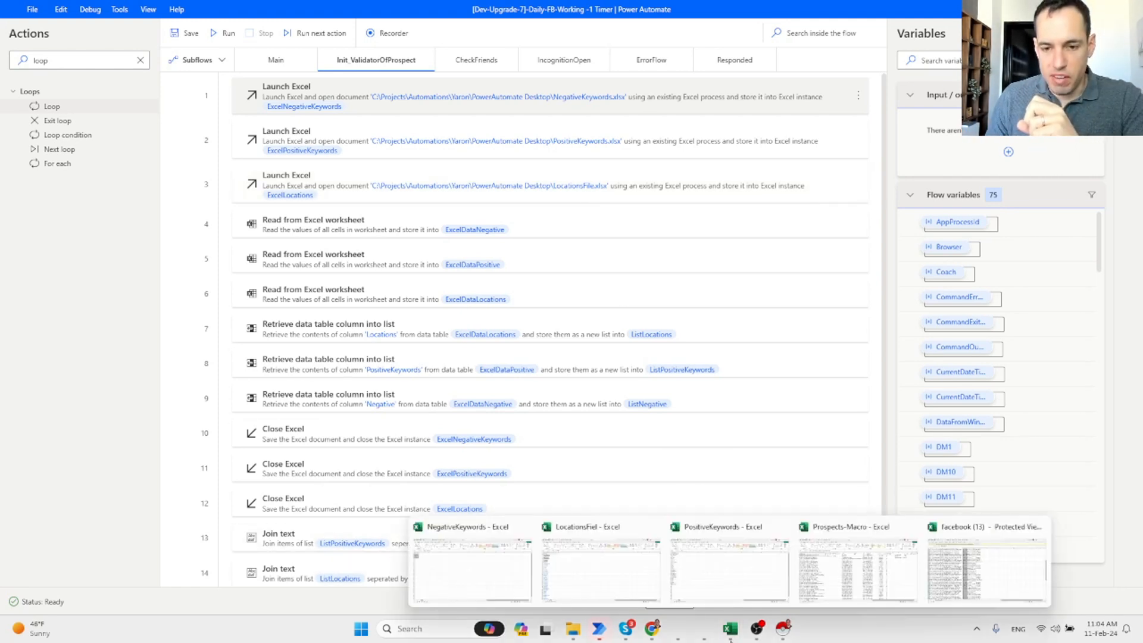
left_click(618, 569)
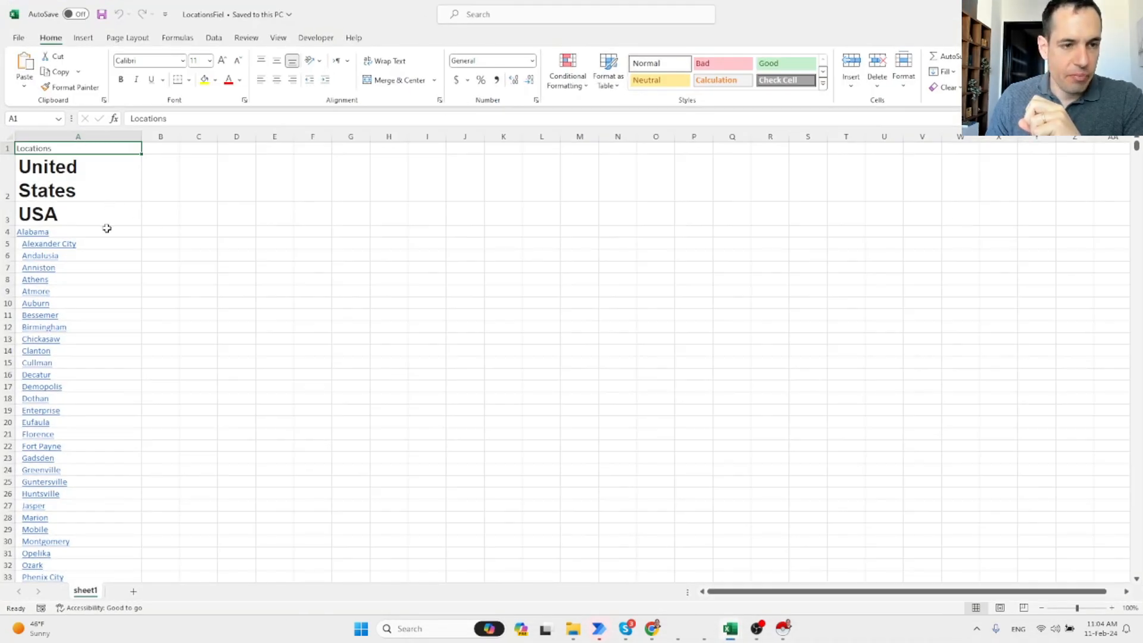
Check the USA, United States and Alabama entries and select the Alabama cities in column A.
left_click(107, 214)
left_click(113, 191)
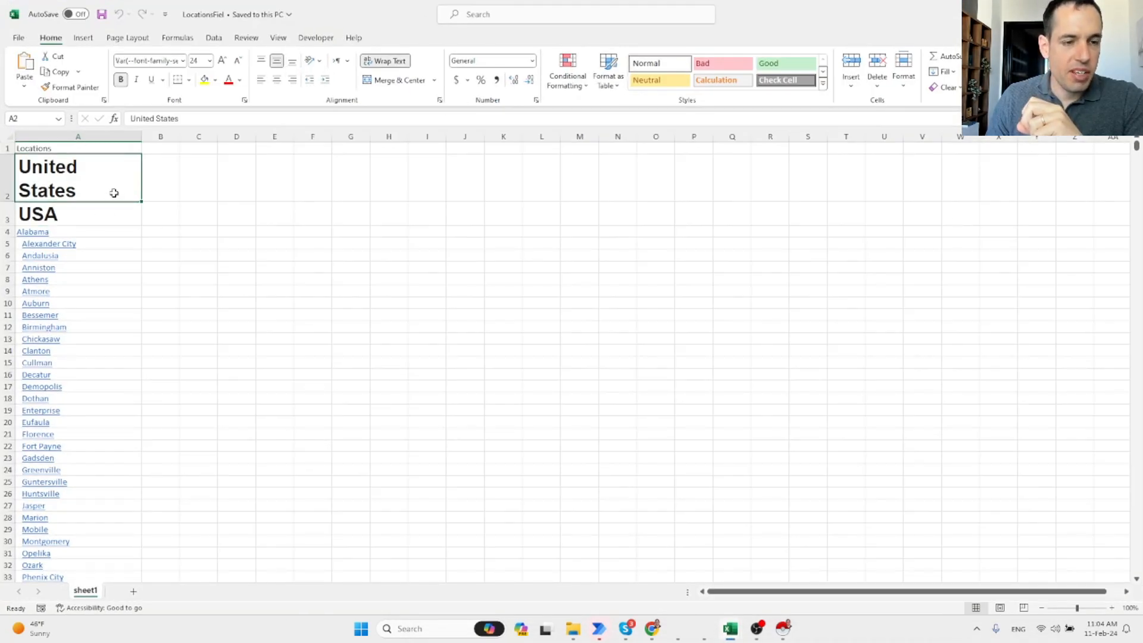
left_click(107, 229)
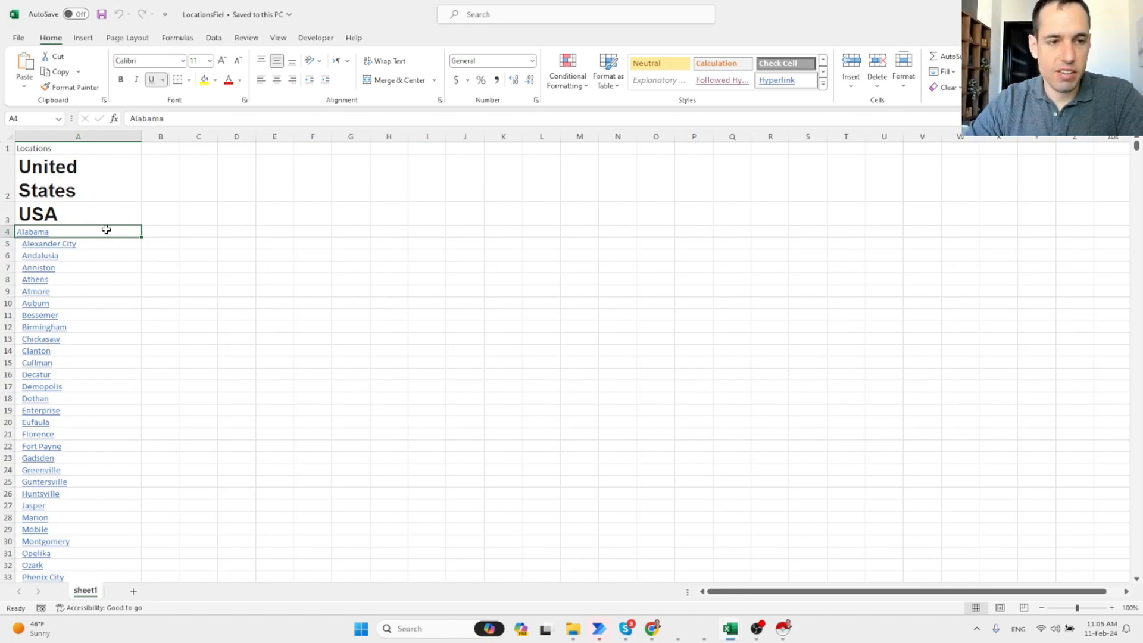
key("shift+Down")
key("shift+Down")
key("shift+Down")
key("shift+Down")
key("shift+Down")
key("shift+Down")
key("shift+Down")
key("shift+Down")
key("shift+Down")
key("shift+Down")
key("shift+Down")
key("shift+Down")
key("shift+Down")
key("shift+Down")
key("shift+Down")
key("shift+Down")
key("shift+Down")
key("shift+Down")
key("shift+Down")
key("shift+Down")
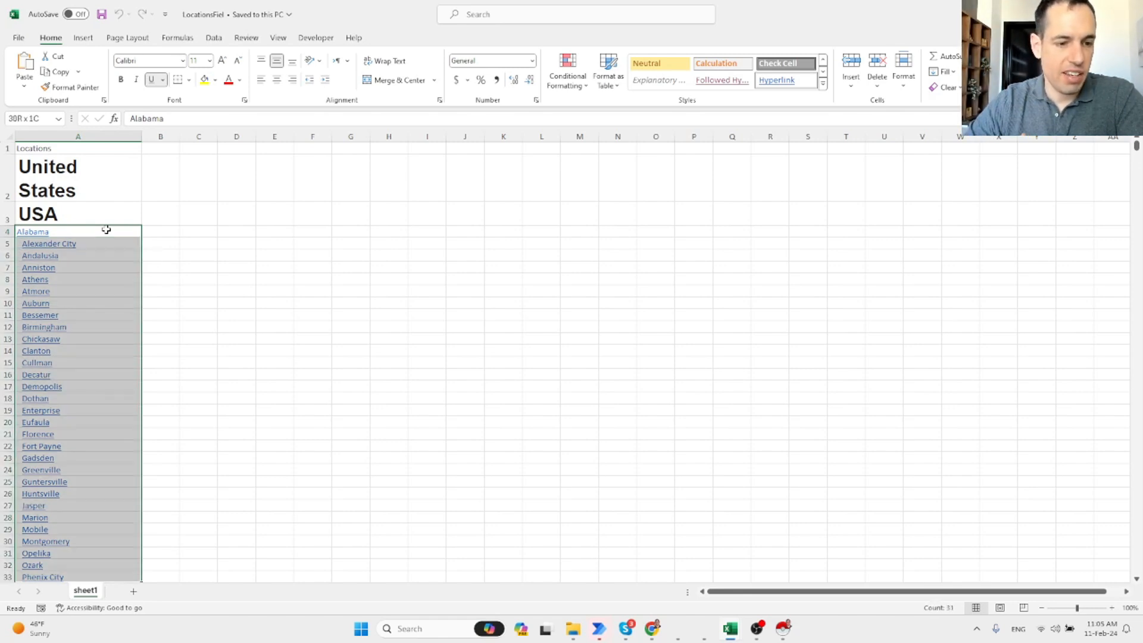
key("shift+Down")
key("shift+Down")
key("shift+Down")
key("shift+Down")
key("shift+Down")
key("shift+Down")
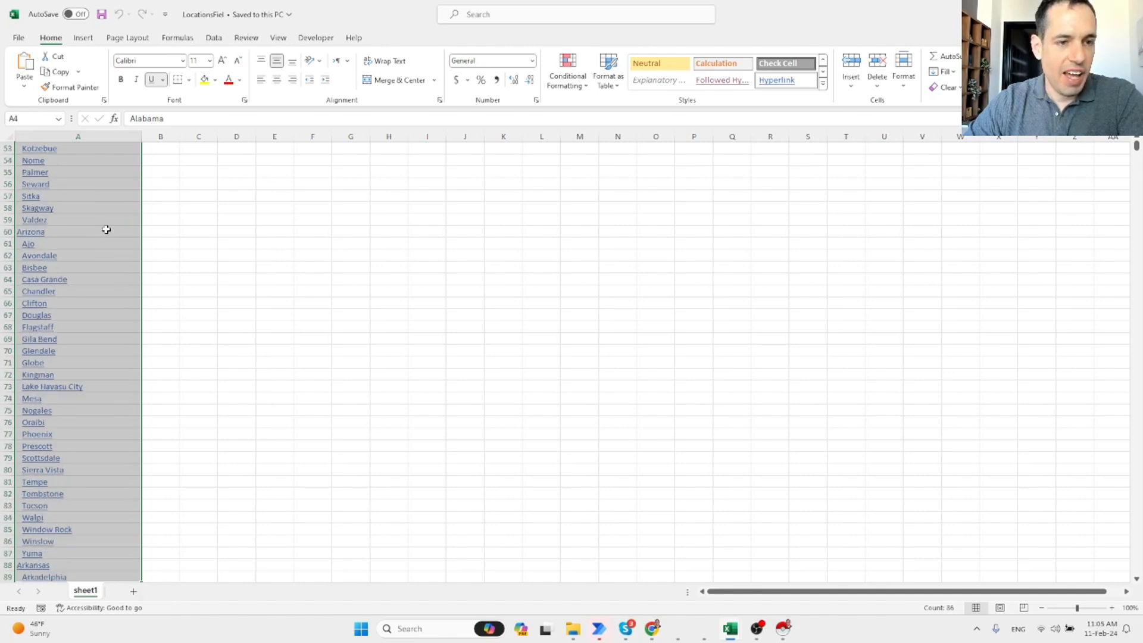
Step through the top country entries and down into the Alabama and Alaska cities.
key("ctrl+Home")
key("Up")
key("Up")
key("Down")
key("Down")
key("Up")
key("Down")
key("Up")
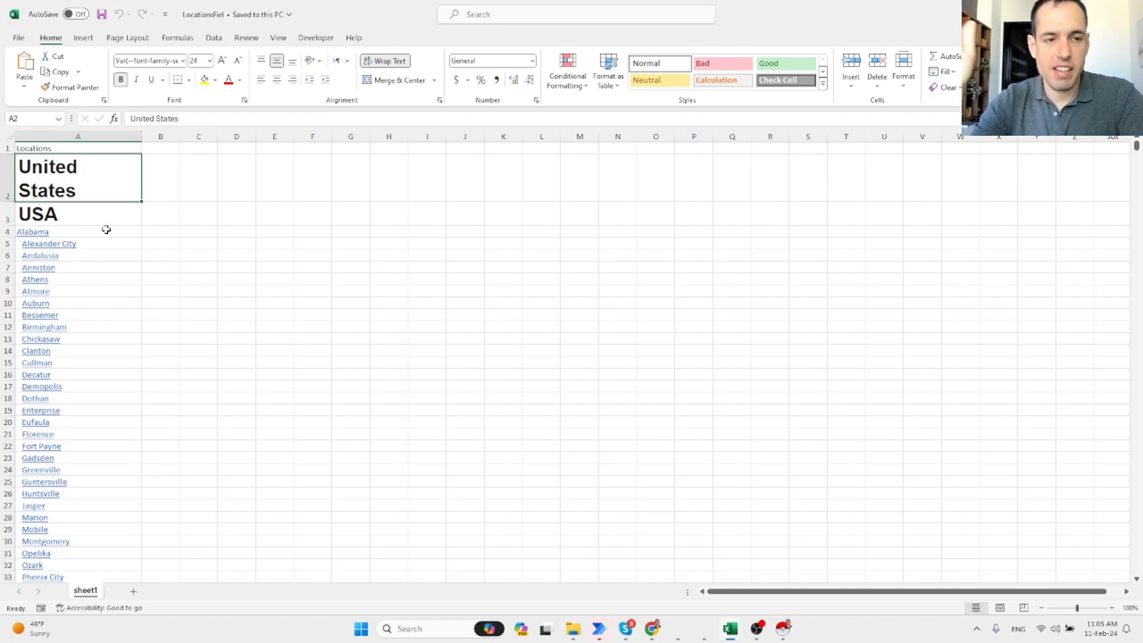
key("Down")
key("Up")
key("Down")
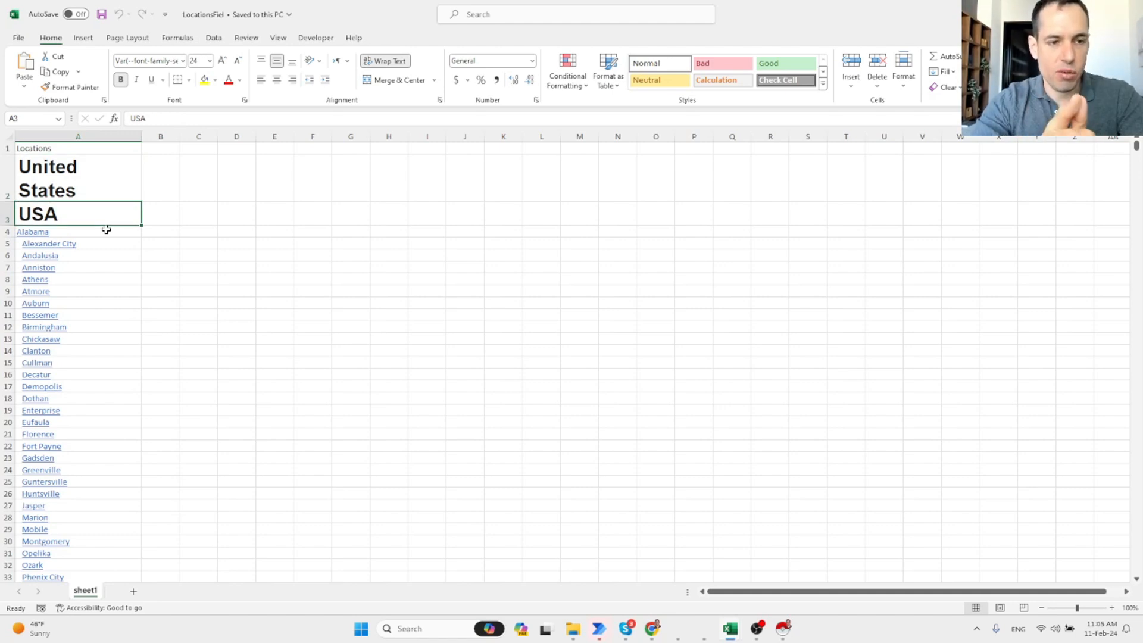
key("Down")
key("Down")
key("Down")
key("Down")
key("Down")
key("Down")
key("Down")
key("Down")
key("Down")
key("Down")
key("Down")
key("Down")
key("Down")
key("Down")
key("Down")
key("Down")
key("Down")
key("Down")
key("Down")
key("Down")
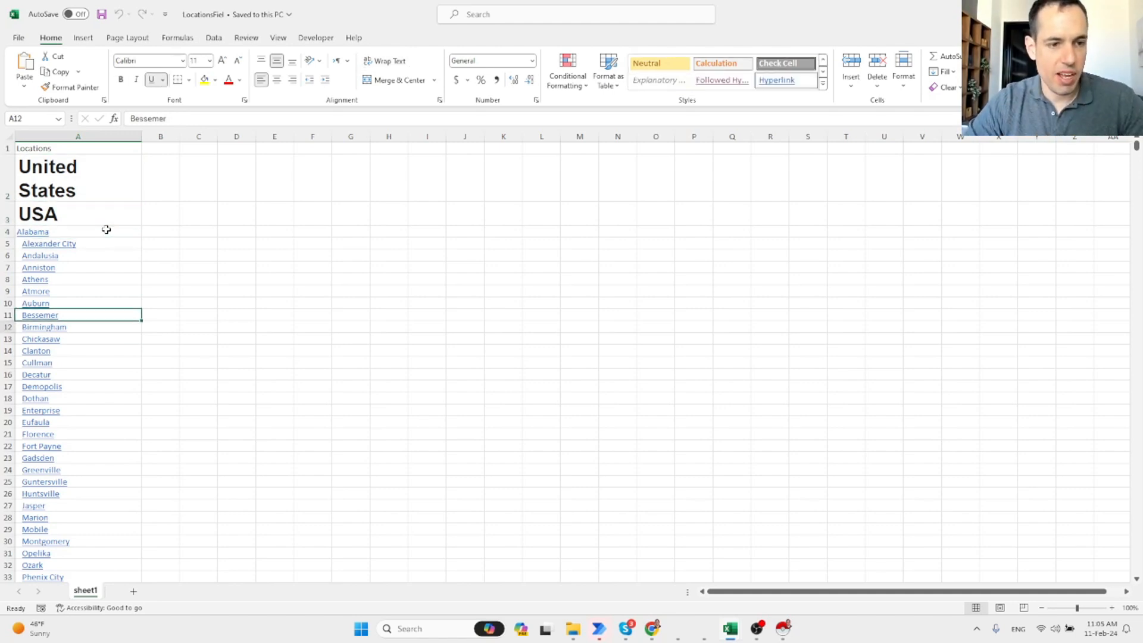
key("Down")
key("Down")
Jump to the end of the locations list and browse up through the French cities.
key("ctrl+Down")
key("Up")
key("Up")
key("Up")
key("Up")
key("Up")
key("Up")
key("Up")
key("Up")
key("Up")
key("Up")
key("Up")
key("Up")
key("Up")
key("Up")
key("Up")
key("Up")
key("Up")
key("Up")
key("Up")
key("Up")
key("Up")
key("Up")
key("Up")
key("Up")
key("Up")
key("Up")
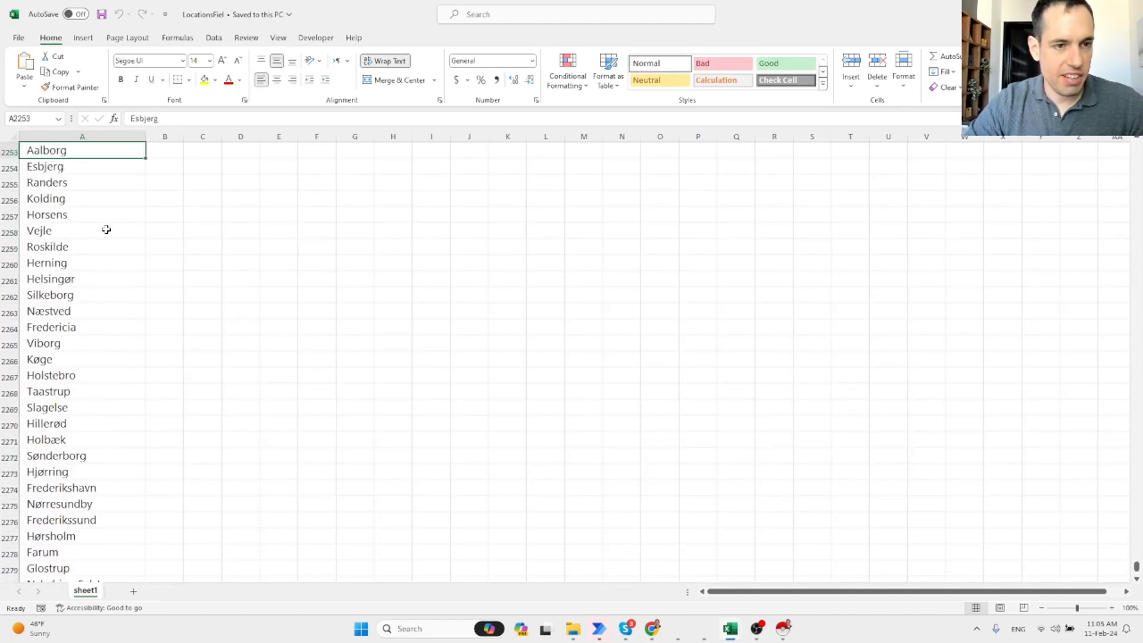
key("Up")
key("Up")
key("Up")
key("Up")
key("Up")
key("Up")
key("Up")
key("Up")
key("Up")
key("Up")
key("Up")
key("Up")
key("Up")
key("Up")
key("Up")
key("Up")
key("Up")
key("Up")
key("Up")
key("Up")
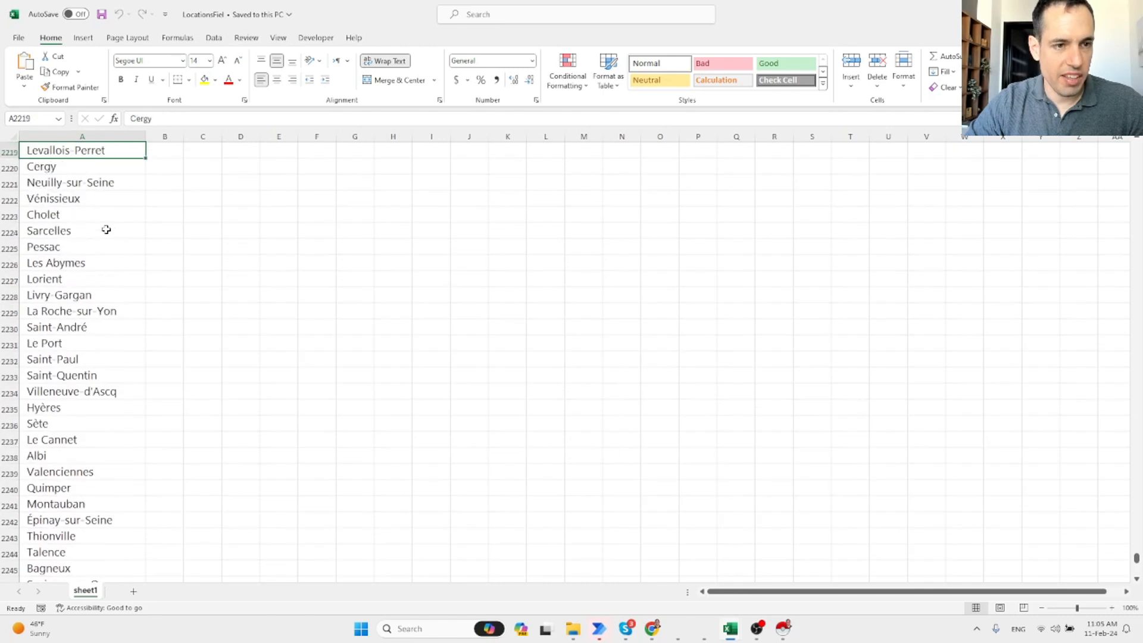
key("Up")
key("Up")
key("Up")
key("Up")
key("Up")
key("Up")
key("Up")
key("Up")
key("Up")
key("Up")
key("Up")
key("Up")
key("Up")
key("Up")
key("Up")
key("Up")
key("Up")
key("Up")
key("Up")
key("Up")
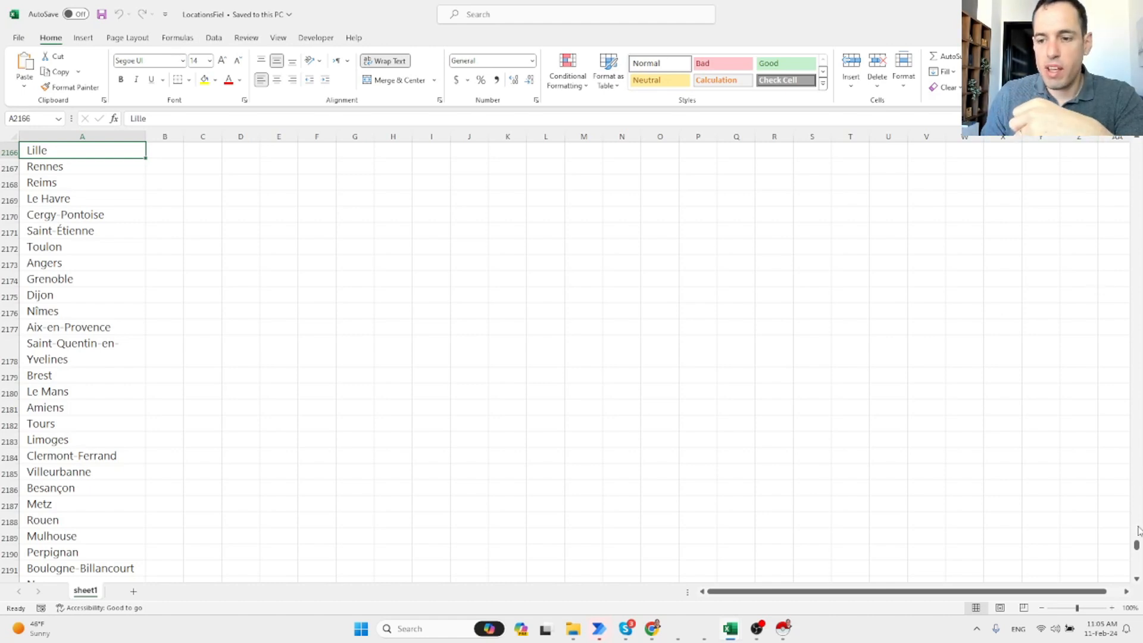
left_click_drag(1136, 544, 1134, 169)
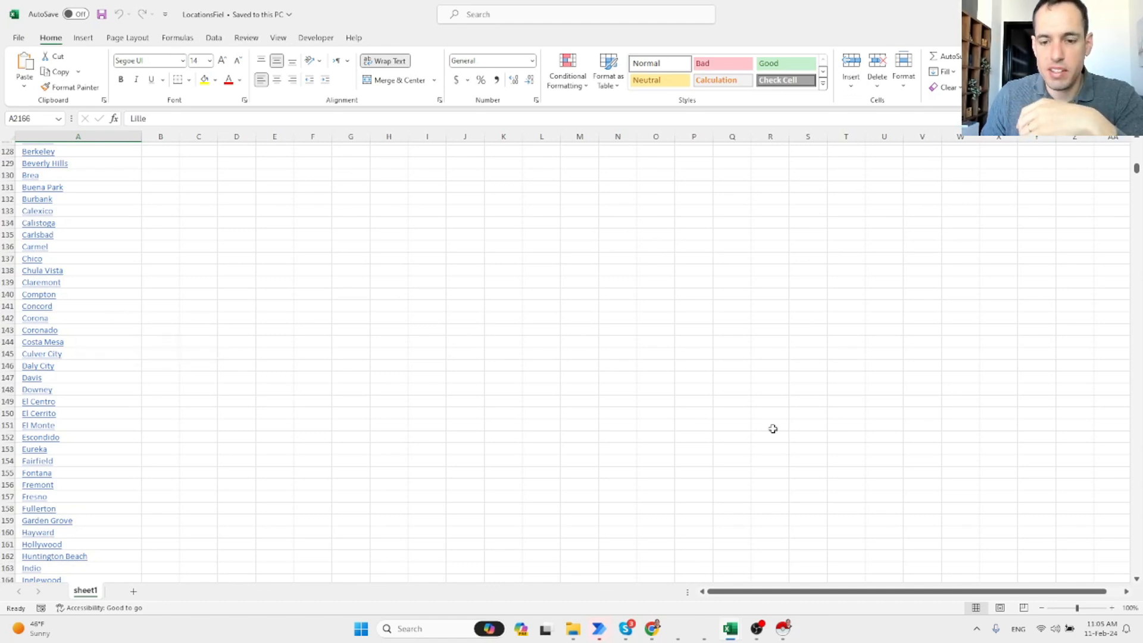
mouse_move(732, 637)
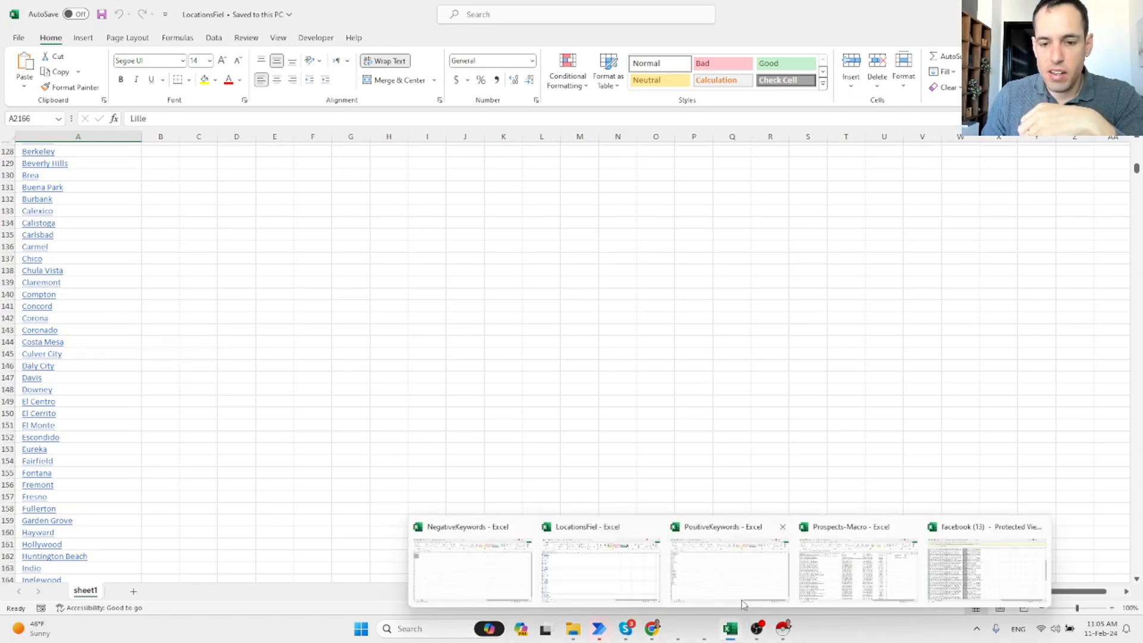
Check the NegativeKeywords list, typing 'Vir' in the empty cell below it.
left_click(508, 563)
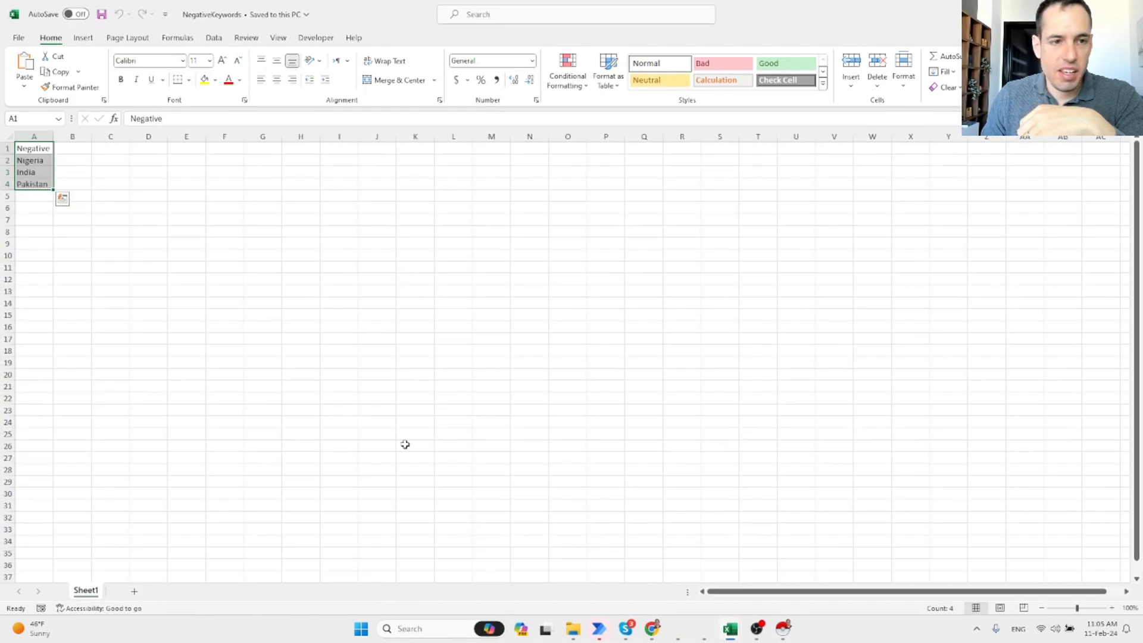
left_click(49, 149)
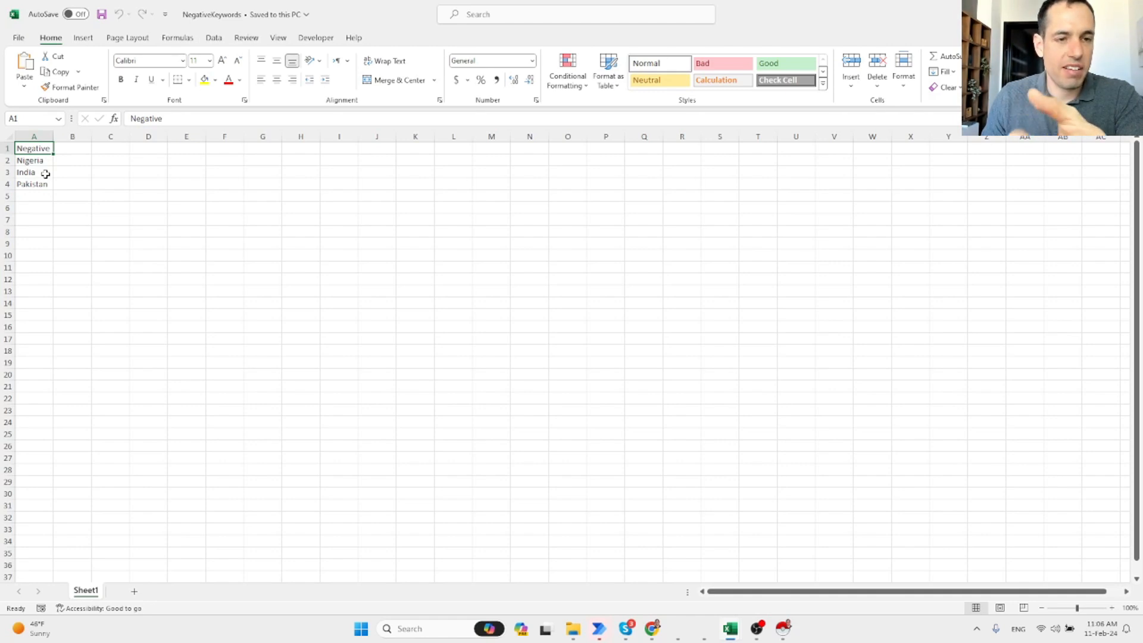
left_click(45, 195)
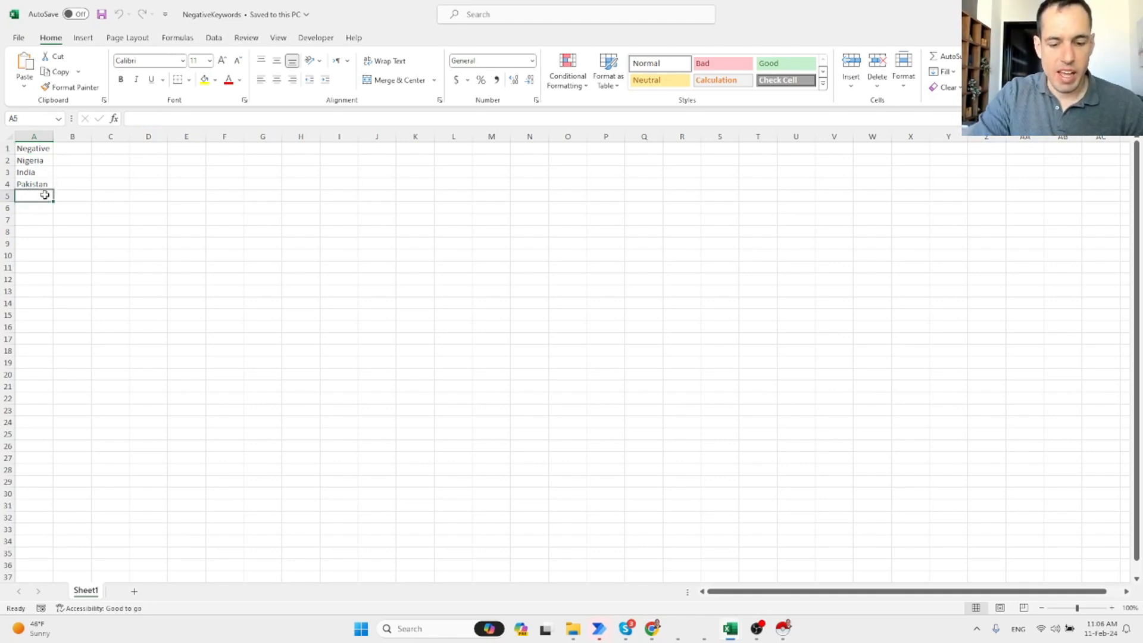
type("Virtual Assistant")
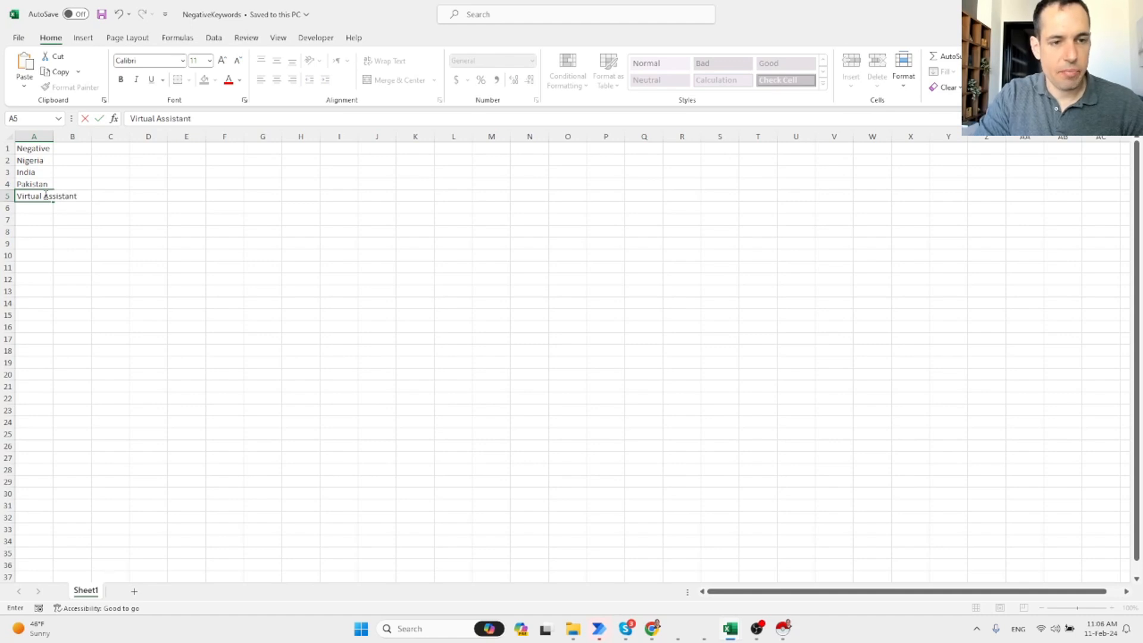
Browse the PositiveKeywords list from Marketing down, then put the NegativeKeywords workbook away.
mouse_move(730, 622)
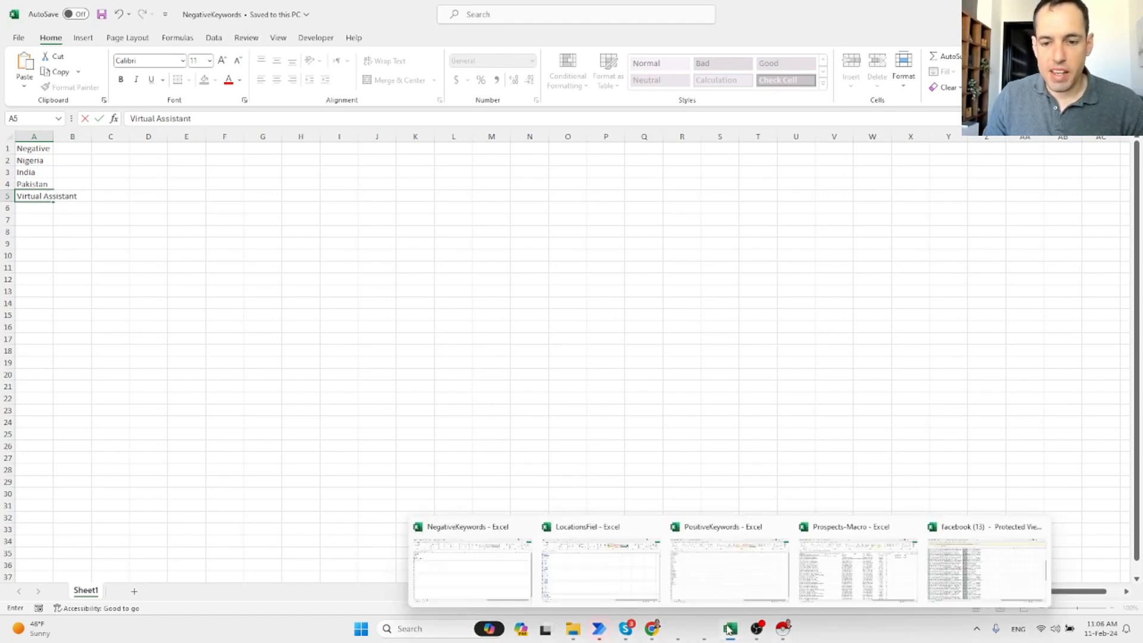
left_click(727, 561)
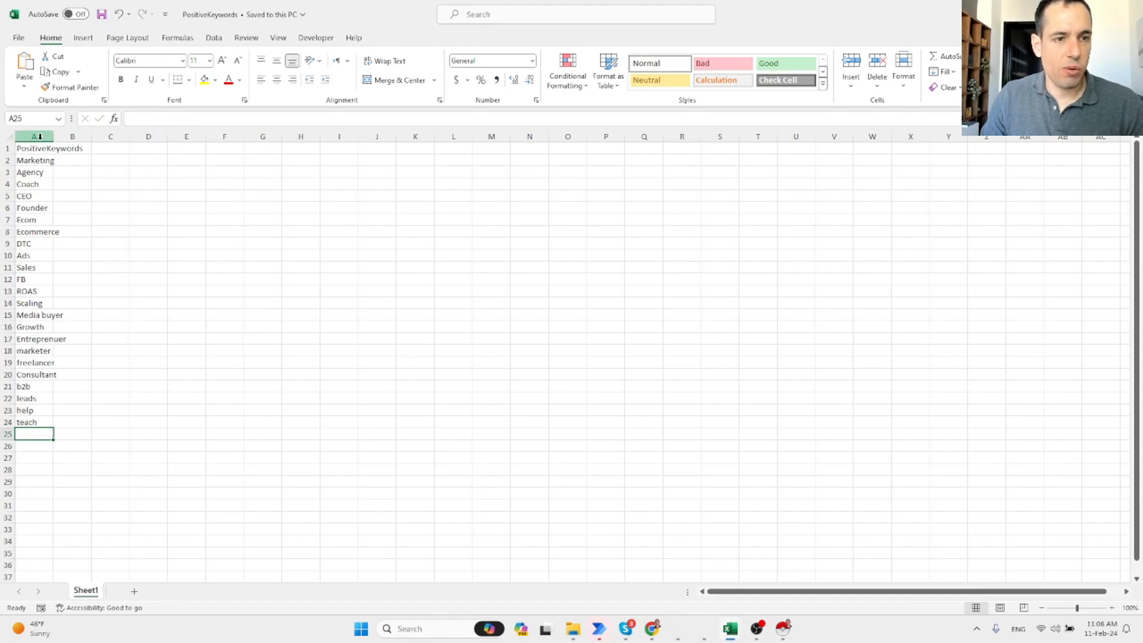
left_click(40, 163)
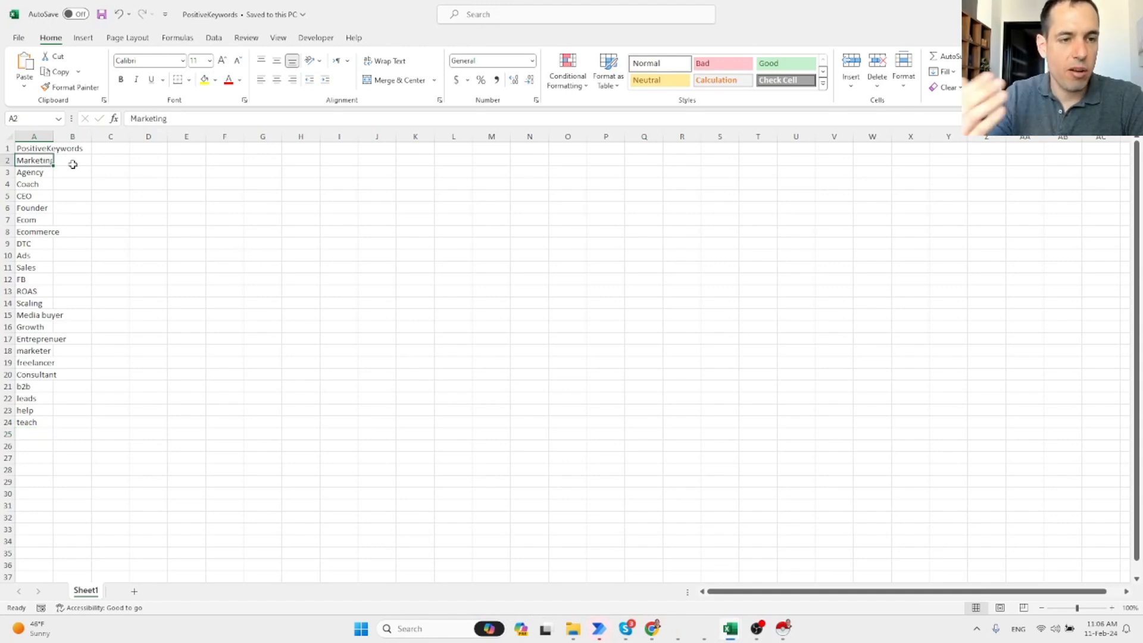
key("Down")
key("Down")
key("Down")
key("Down")
key("Down")
key("Down")
key("Down")
key("Down")
key("Down")
key("Down")
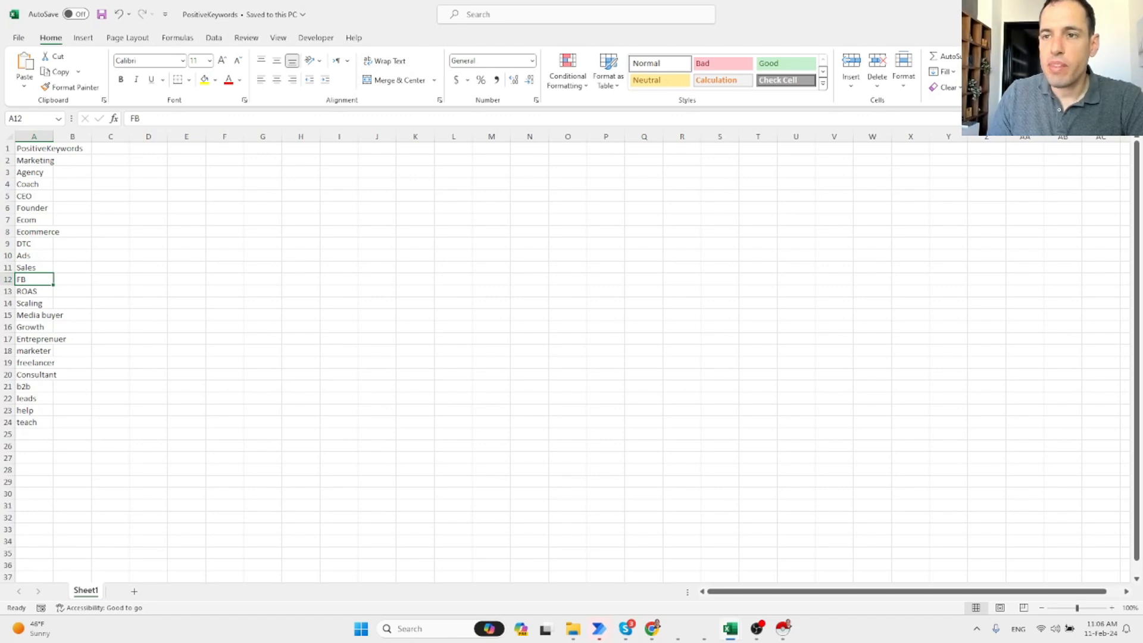
key("alt+Tab")
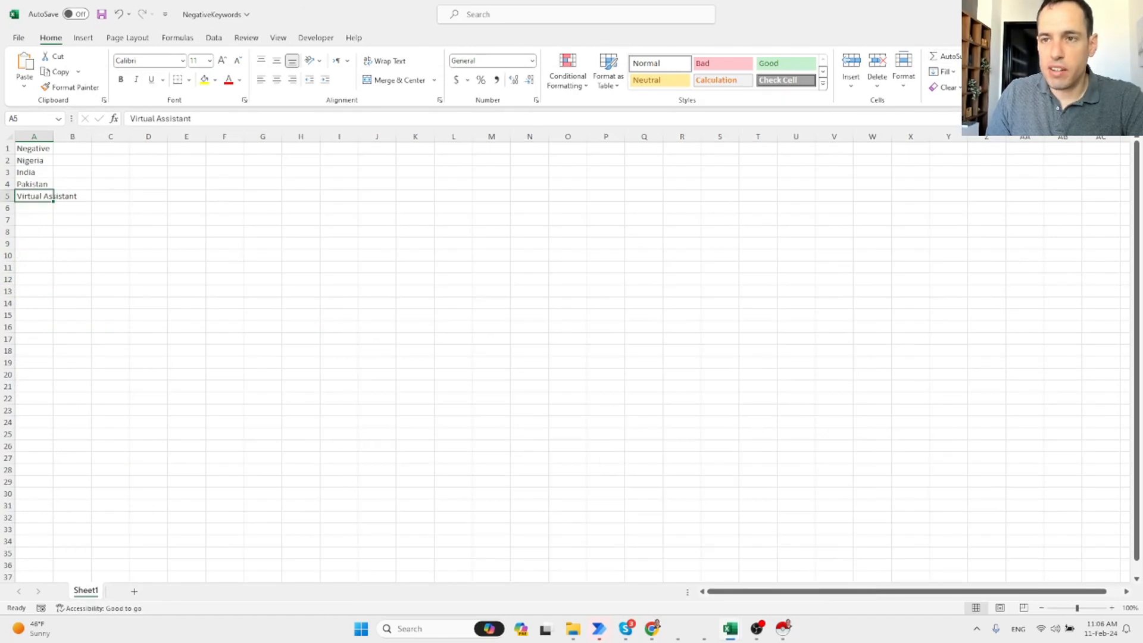
left_click(1066, 12)
Open a group member's full Facebook profile from the group and scroll through it.
left_click(651, 629)
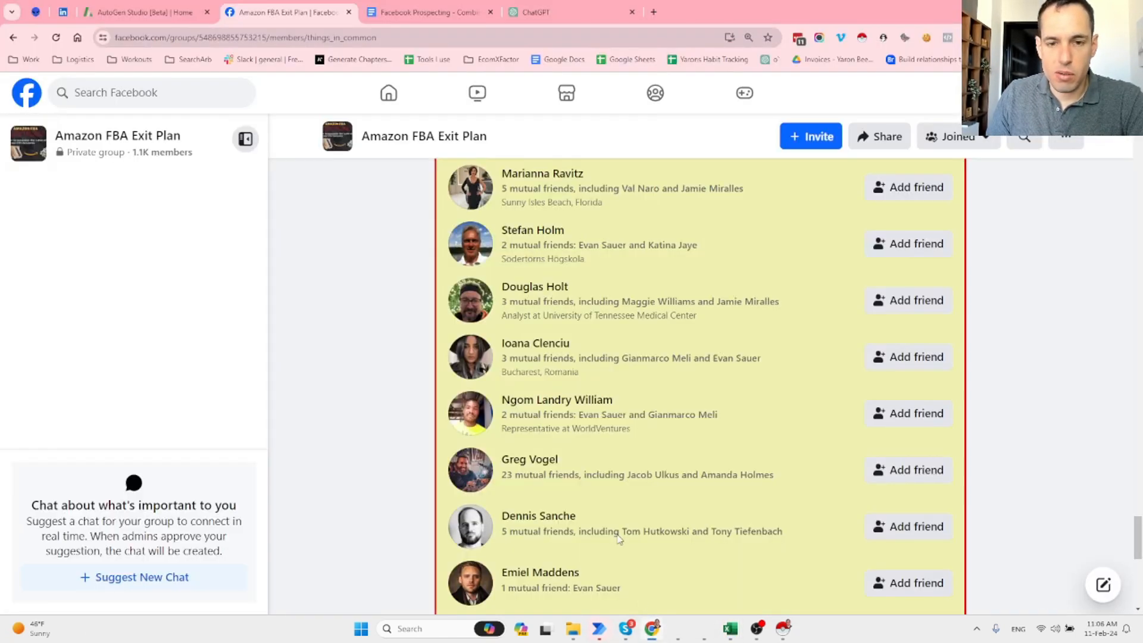
left_click(539, 177)
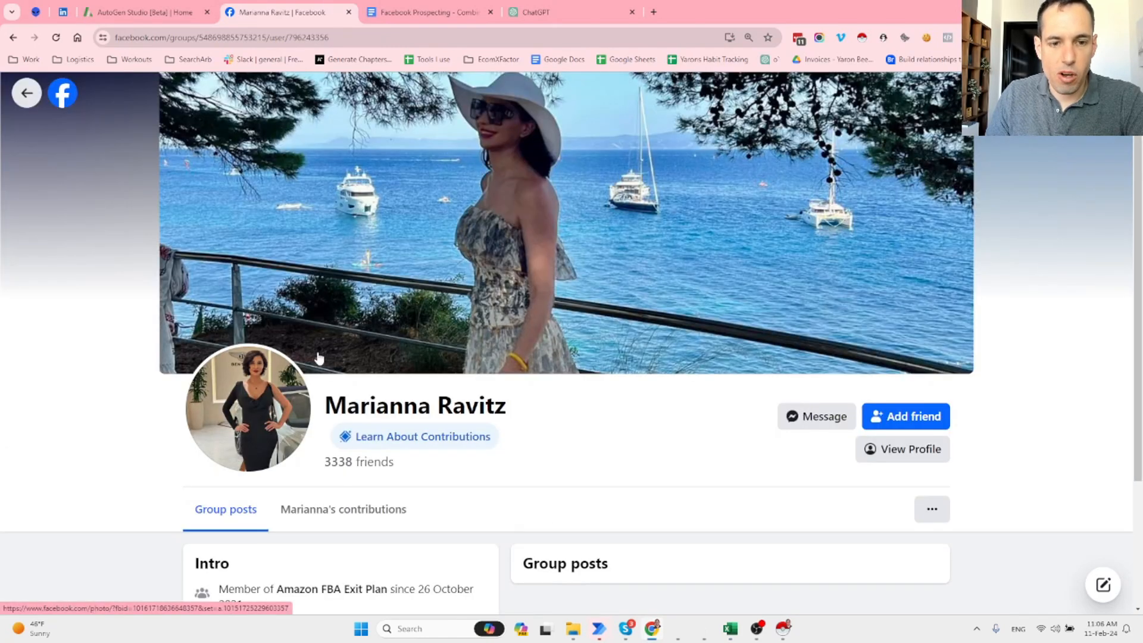
scroll(417, 345, "down", 3)
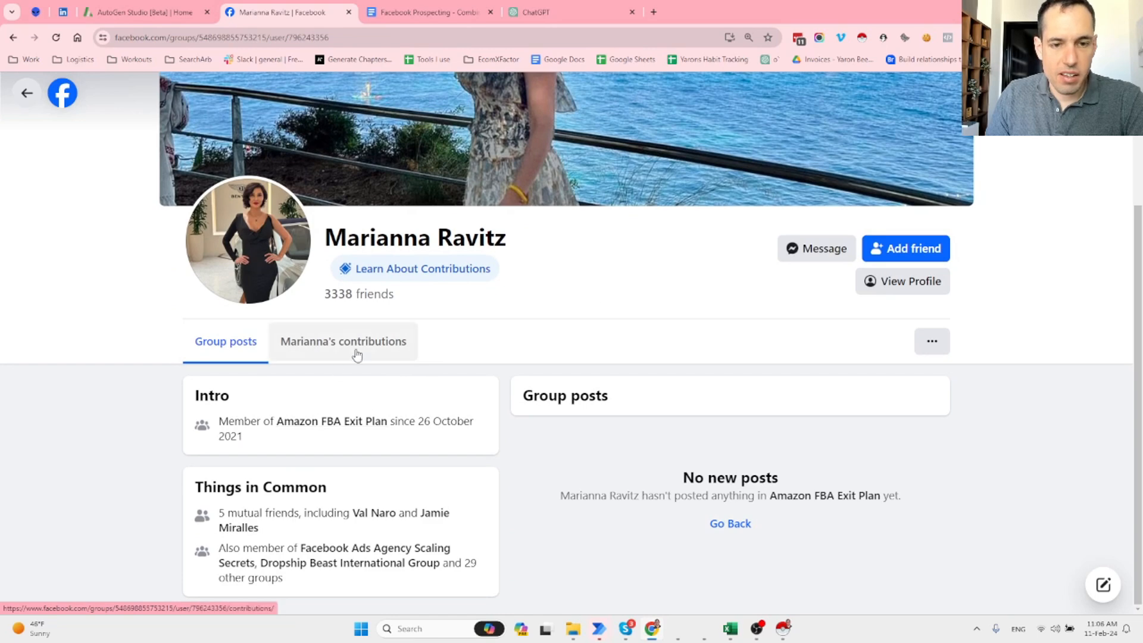
left_click(893, 280)
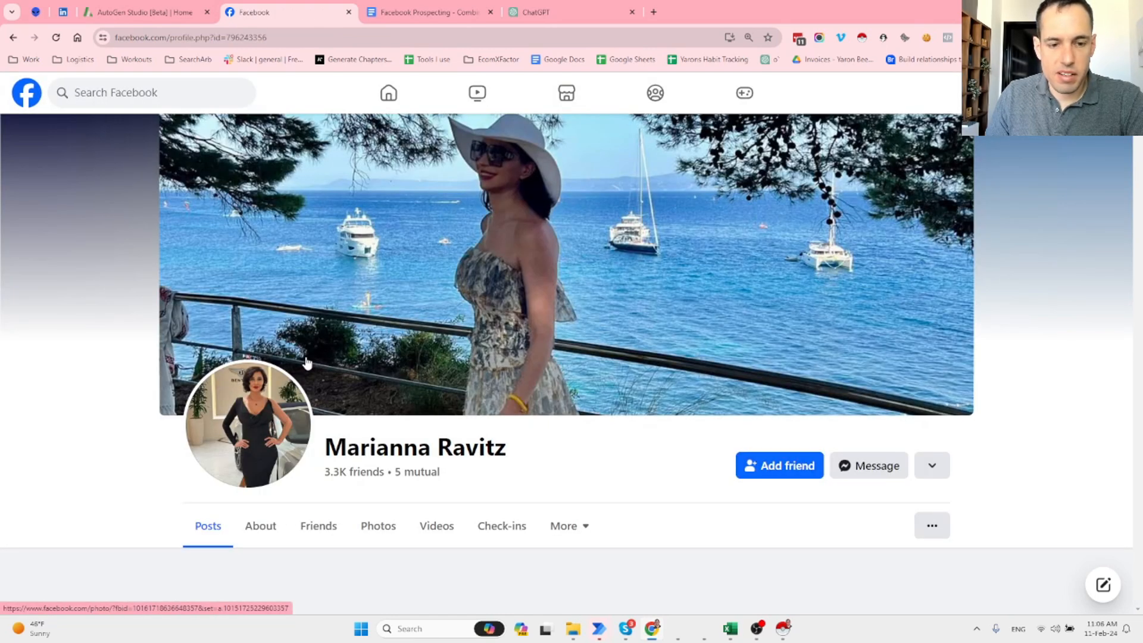
scroll(280, 369, "down", 3)
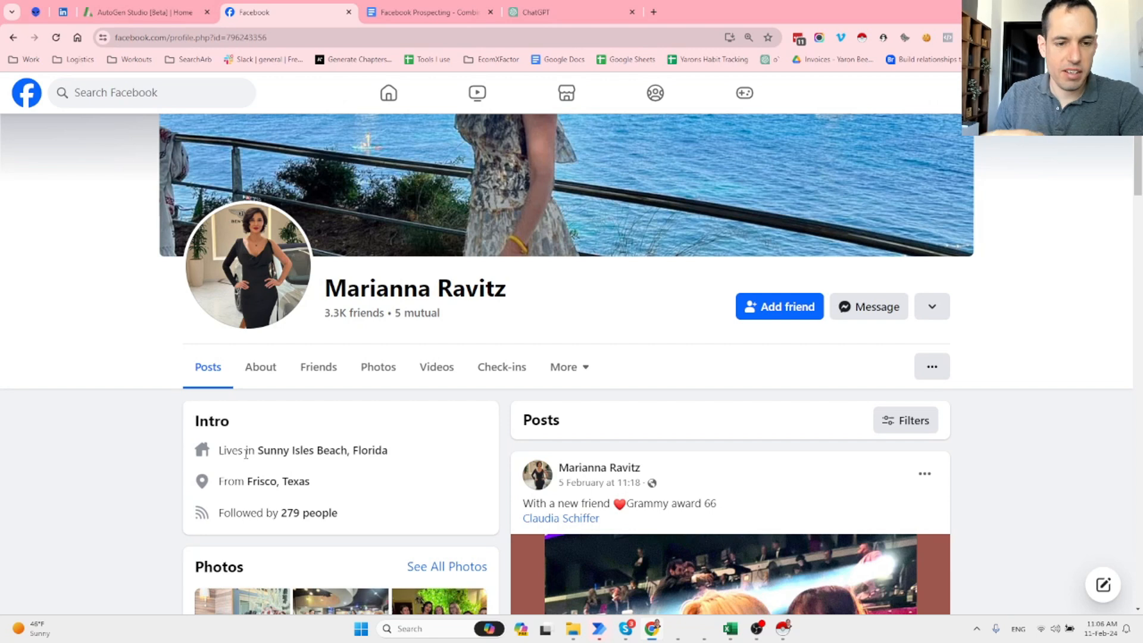
mouse_move(271, 482)
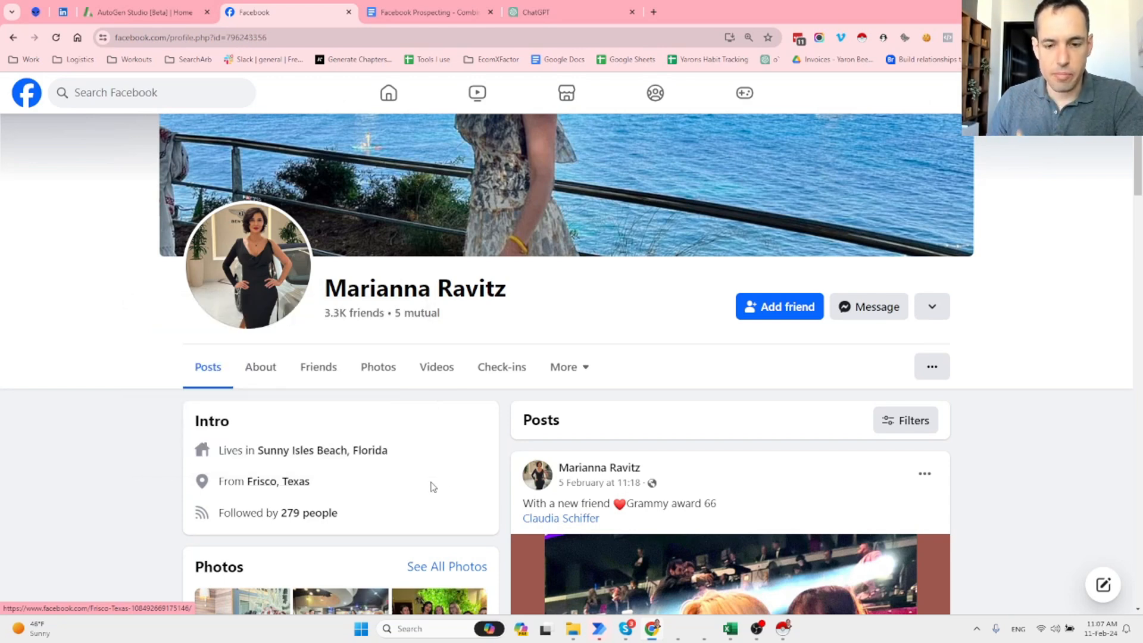
Go back to the members list, inspect the top member's full profile, then return to Power Automate.
left_click(13, 38)
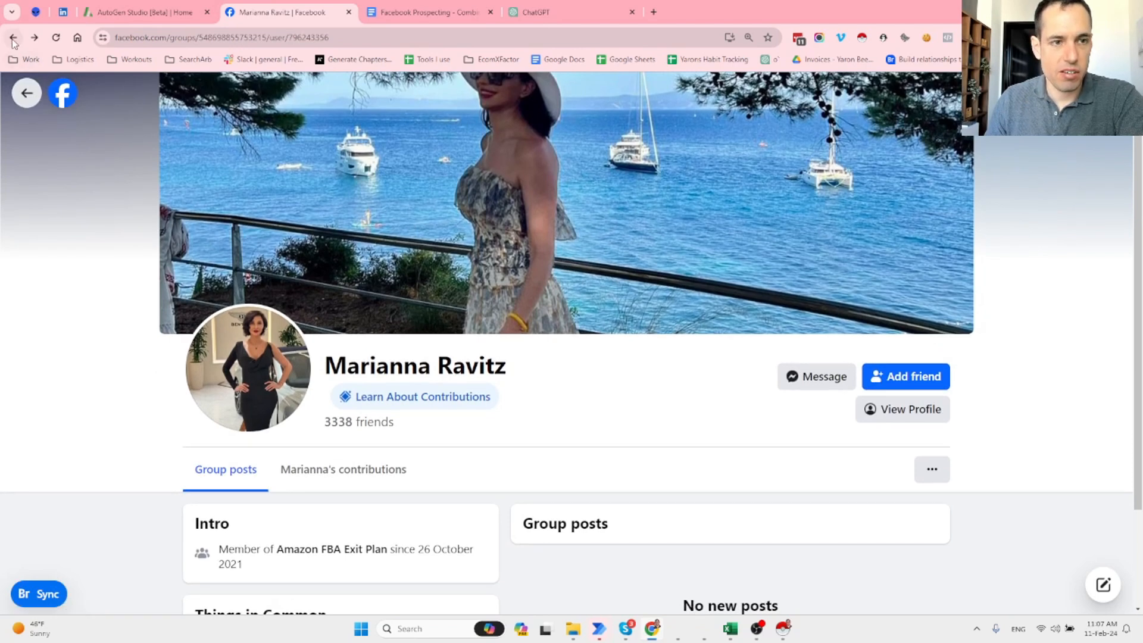
left_click(13, 38)
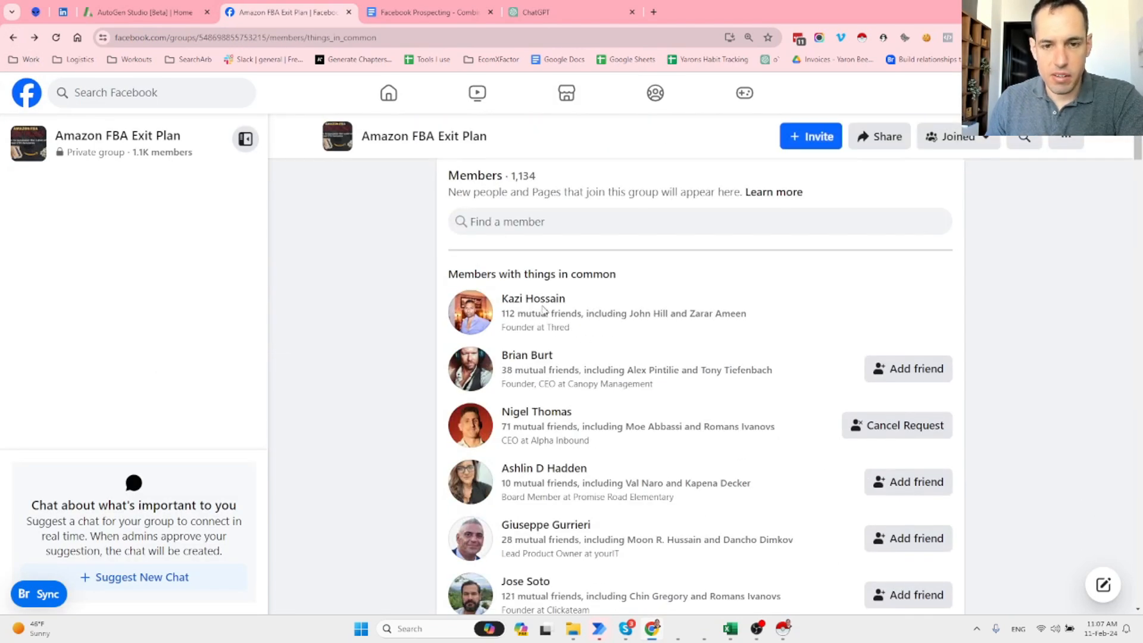
left_click(538, 301)
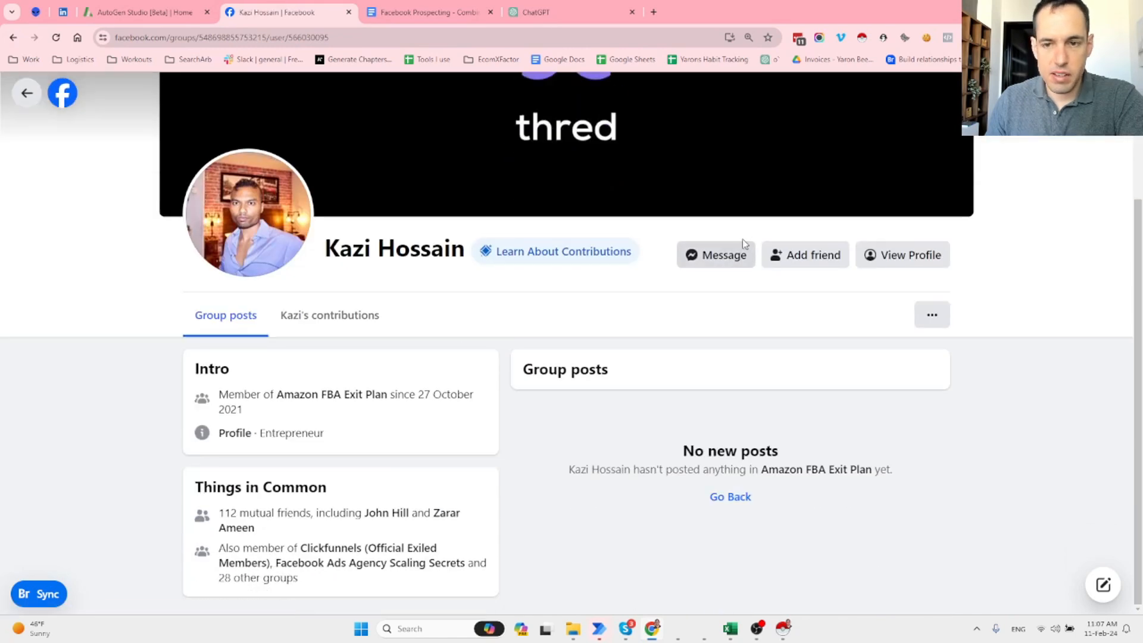
left_click(878, 256)
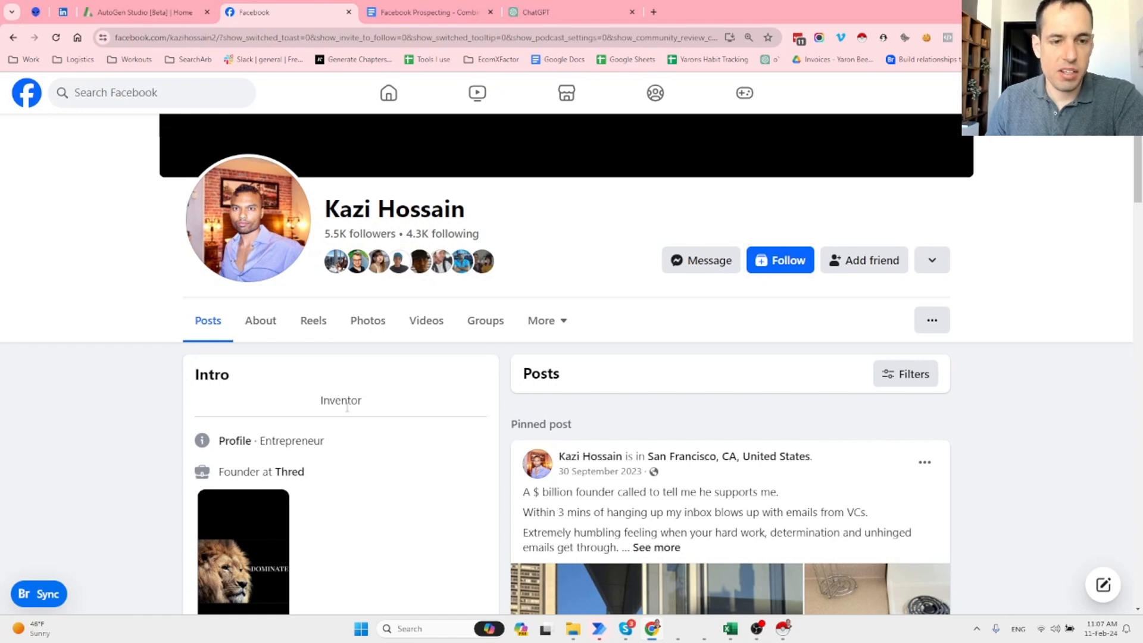
scroll(357, 410, "down", 2)
scroll(321, 387, "up", 3)
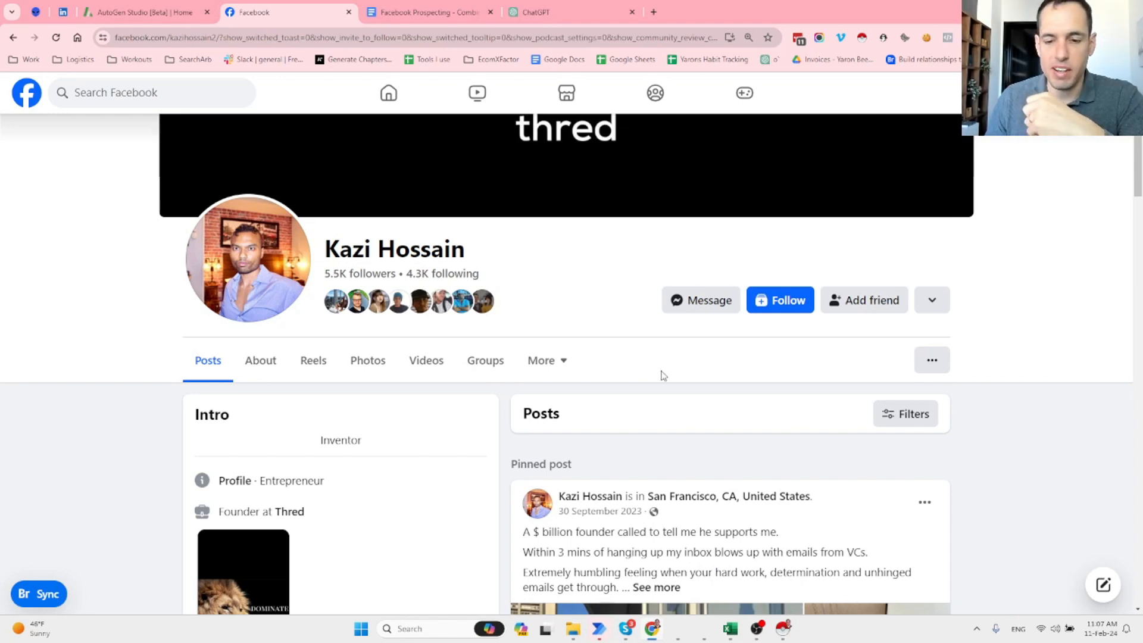
mouse_move(600, 621)
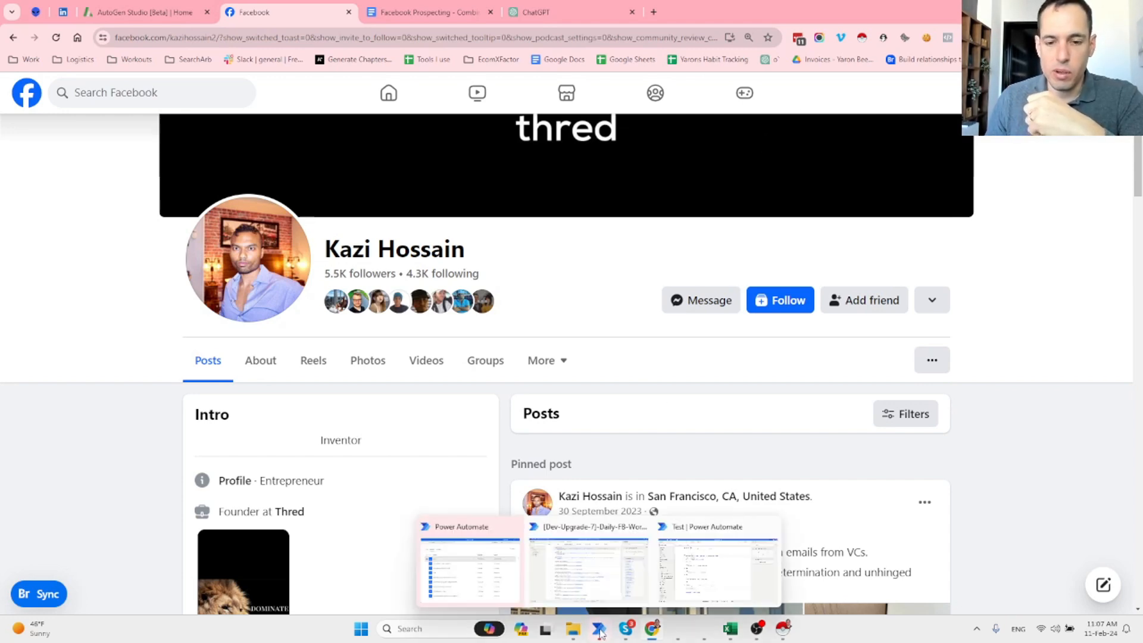
left_click(586, 580)
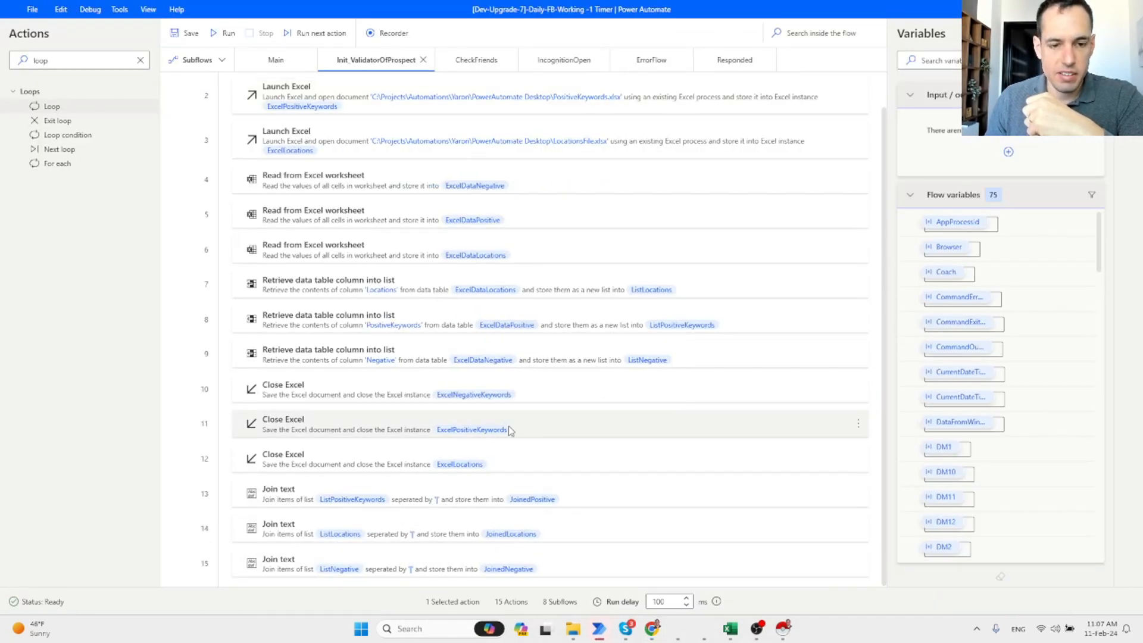
Switch to the Main flow, scroll to the If Coach 'False' block, then bring Prospects-Macro forward.
left_click(276, 59)
scroll(439, 384, "down", 5)
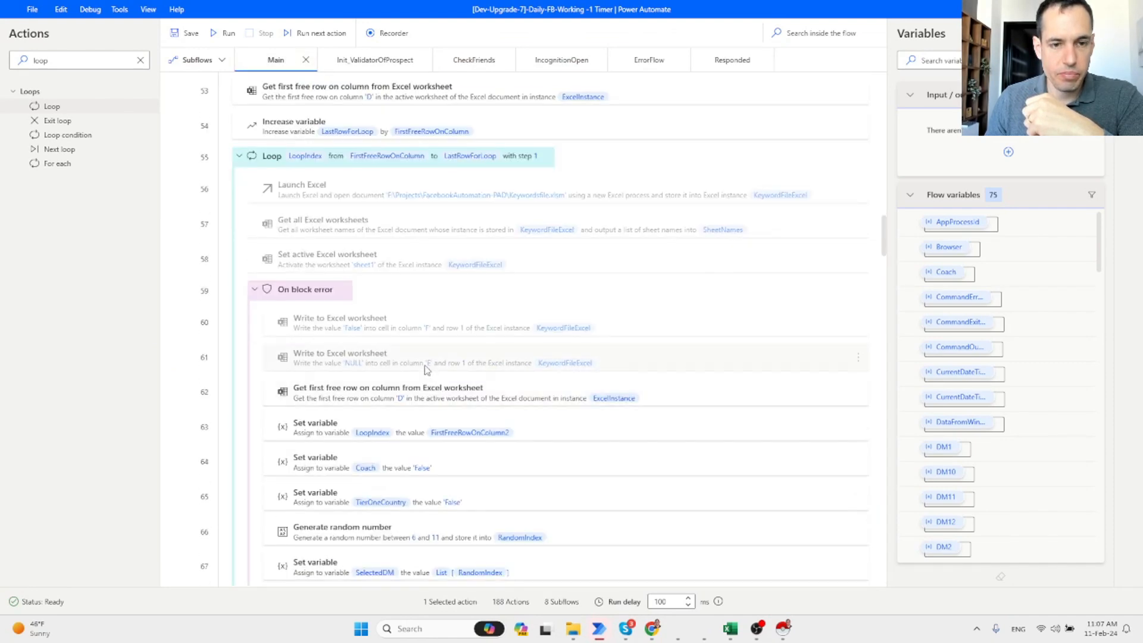
scroll(369, 220, "down", 1)
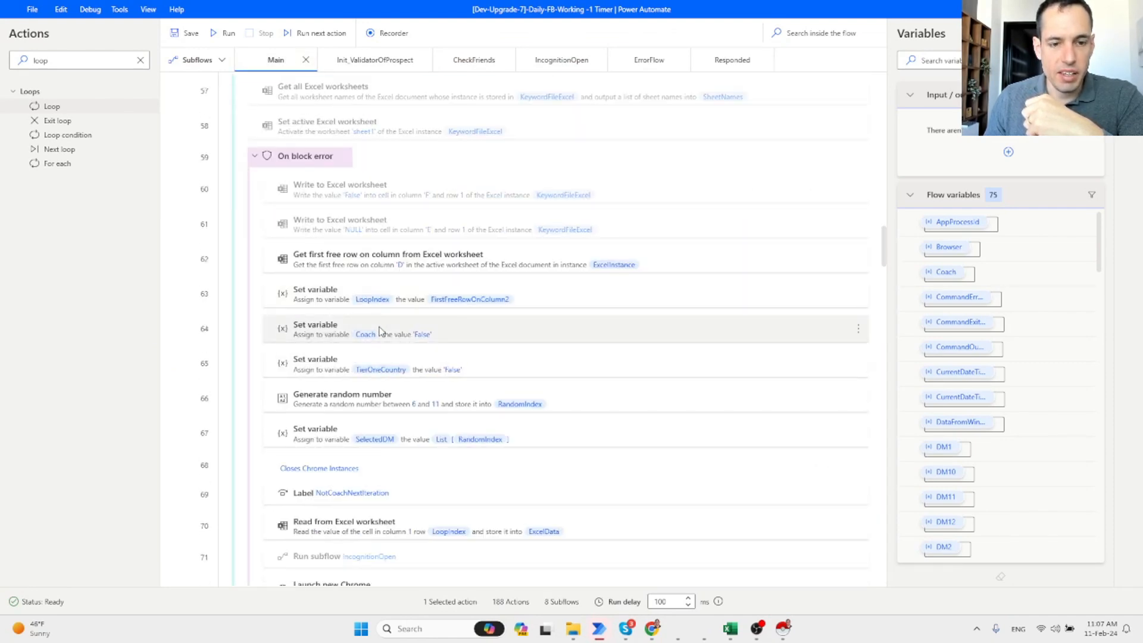
scroll(381, 334, "down", 8)
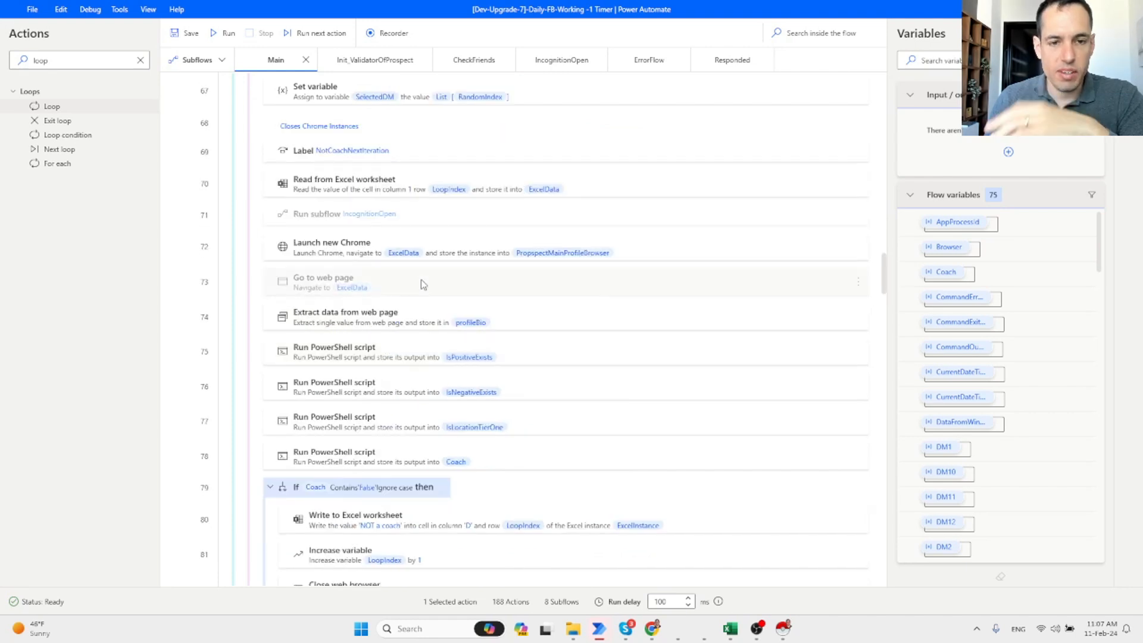
scroll(445, 357, "down", 2)
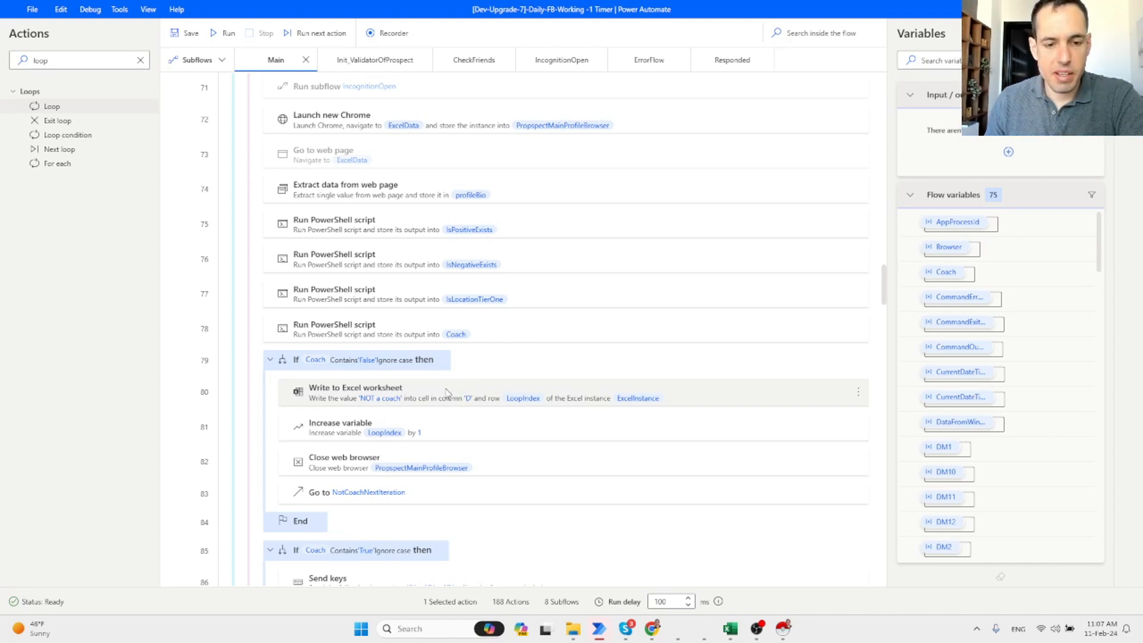
scroll(447, 393, "down", 1)
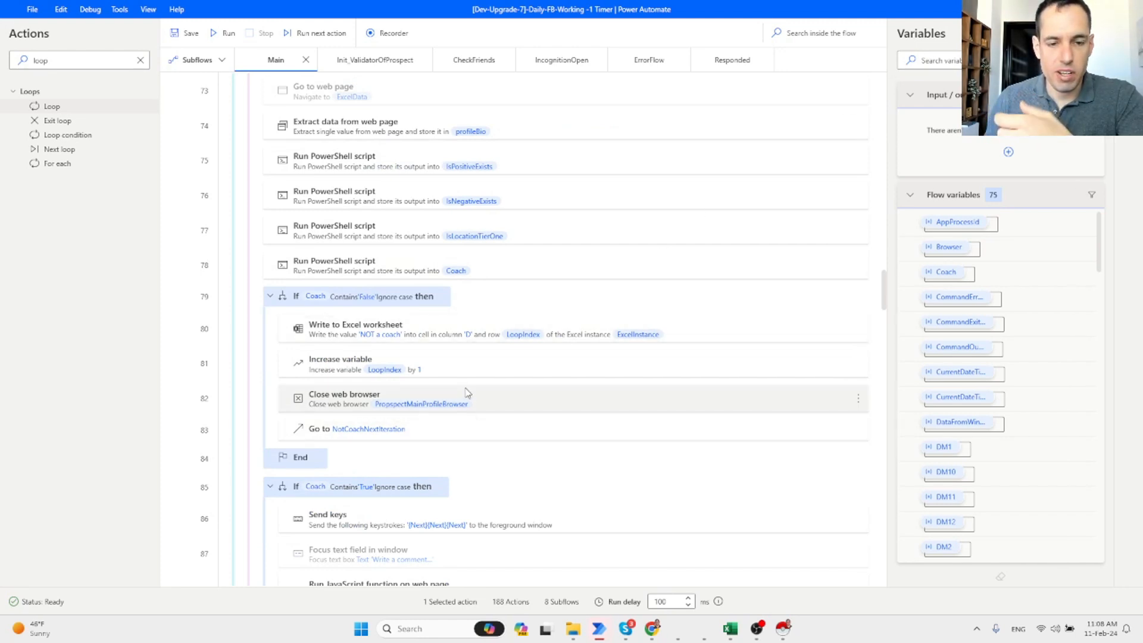
scroll(467, 394, "down", 1)
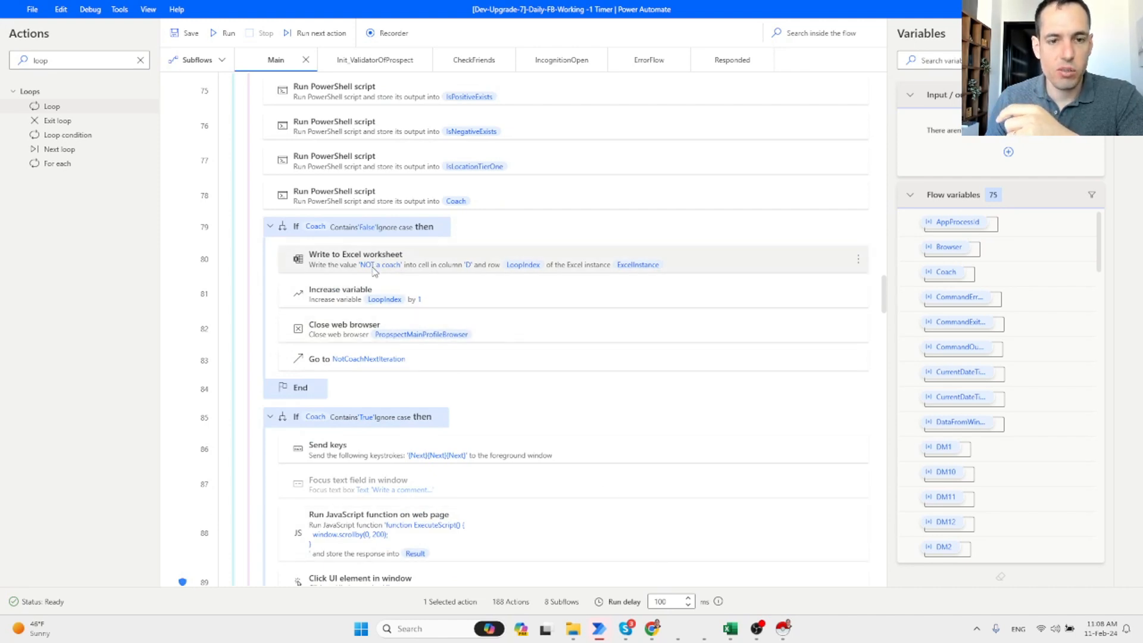
mouse_move(729, 634)
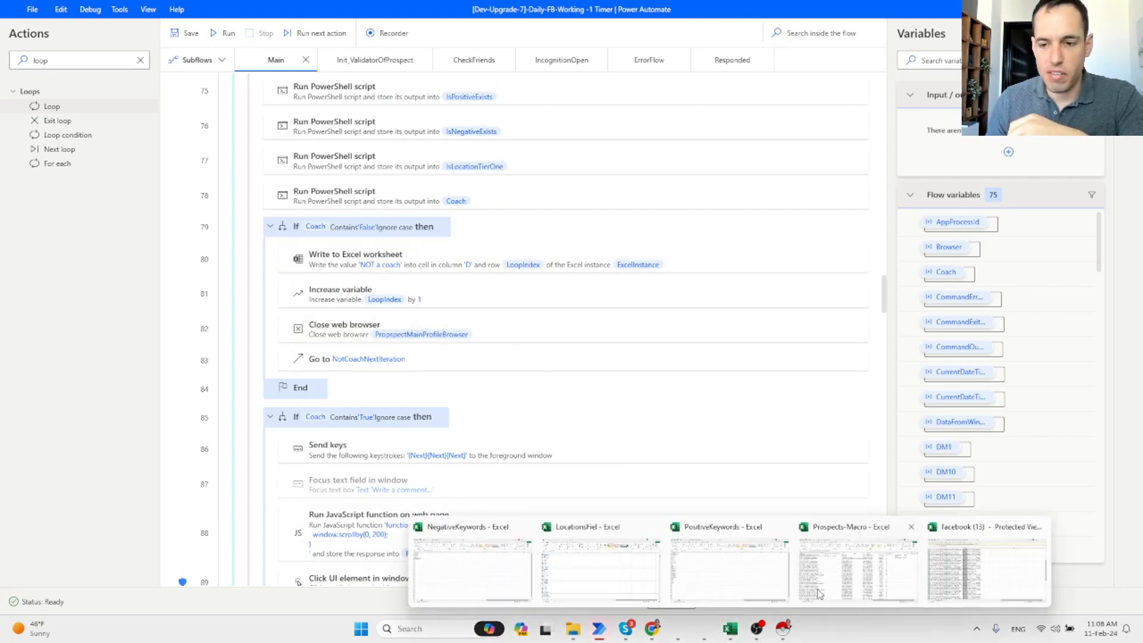
left_click(846, 554)
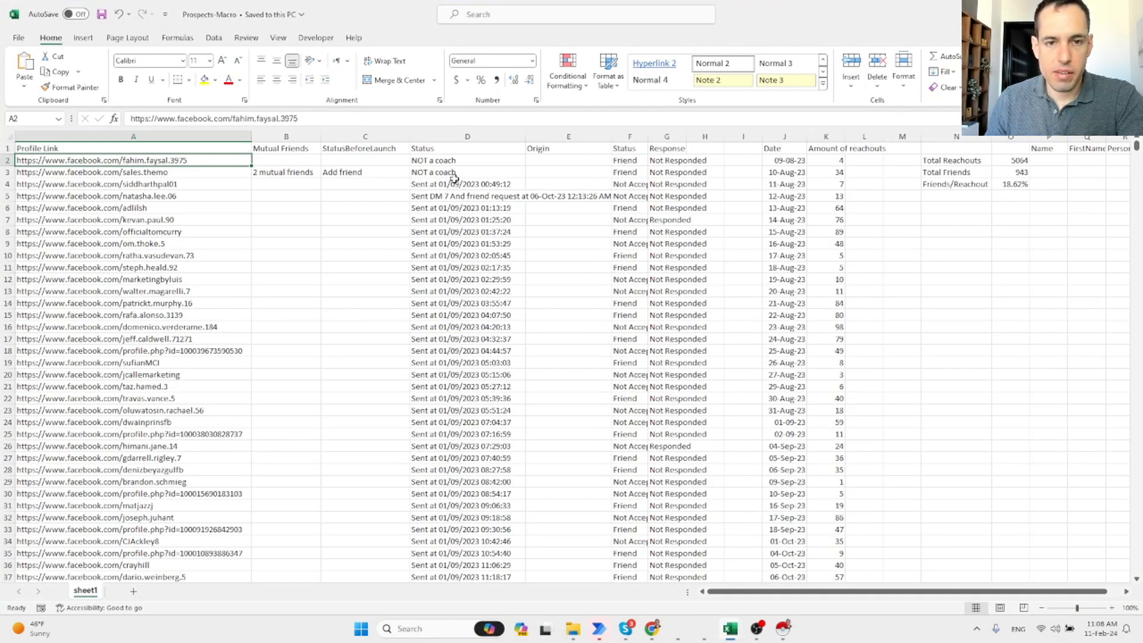
Check the Status column (D1) with its 'NOT a coach' entries, then return to the flow editor.
left_click(434, 150)
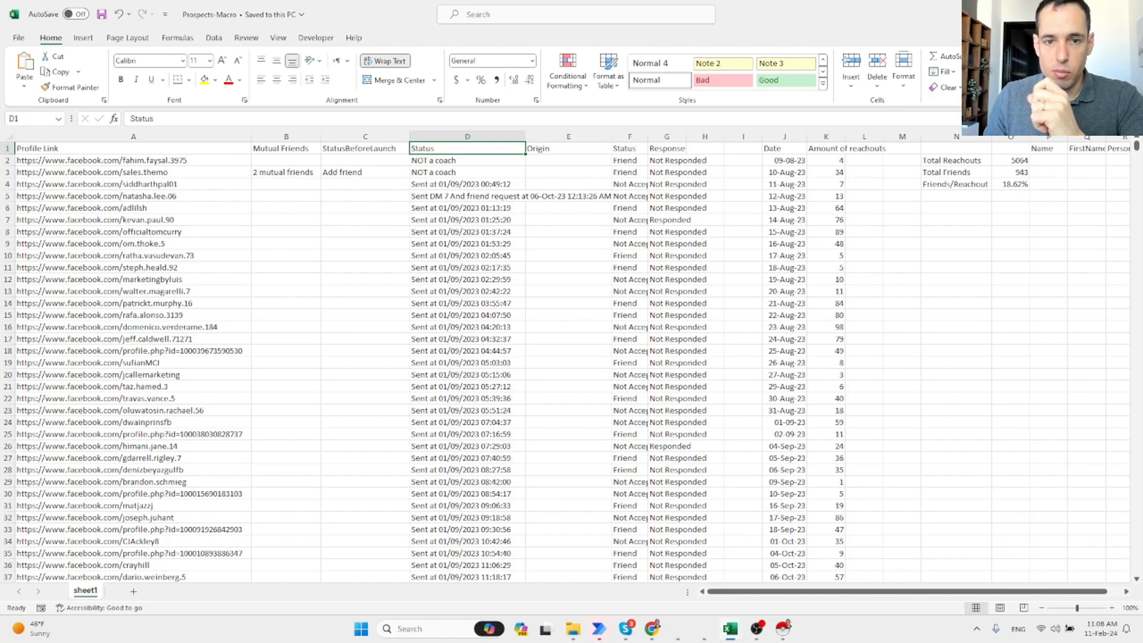
left_click(1074, 13)
scroll(608, 338, "down", 8)
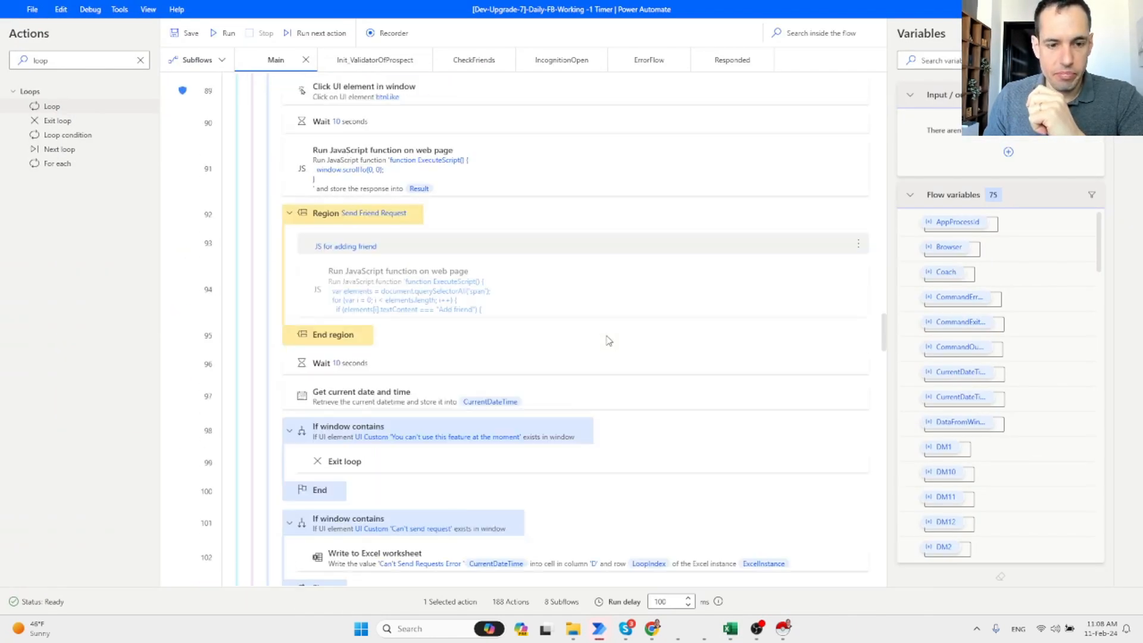
scroll(608, 340, "down", 5)
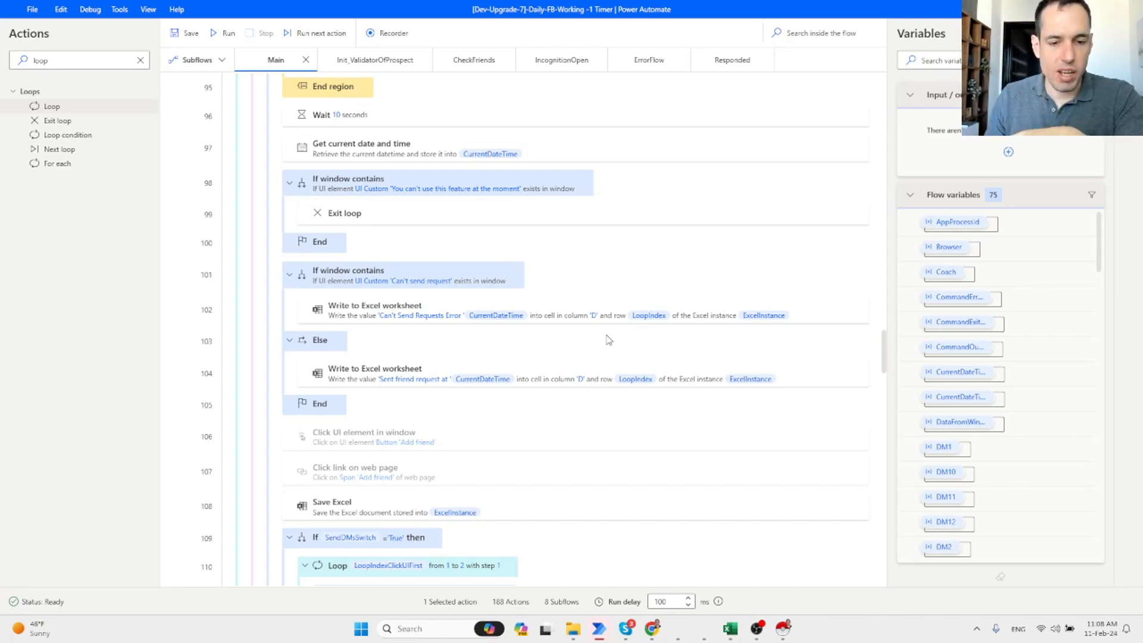
scroll(608, 340, "down", 2)
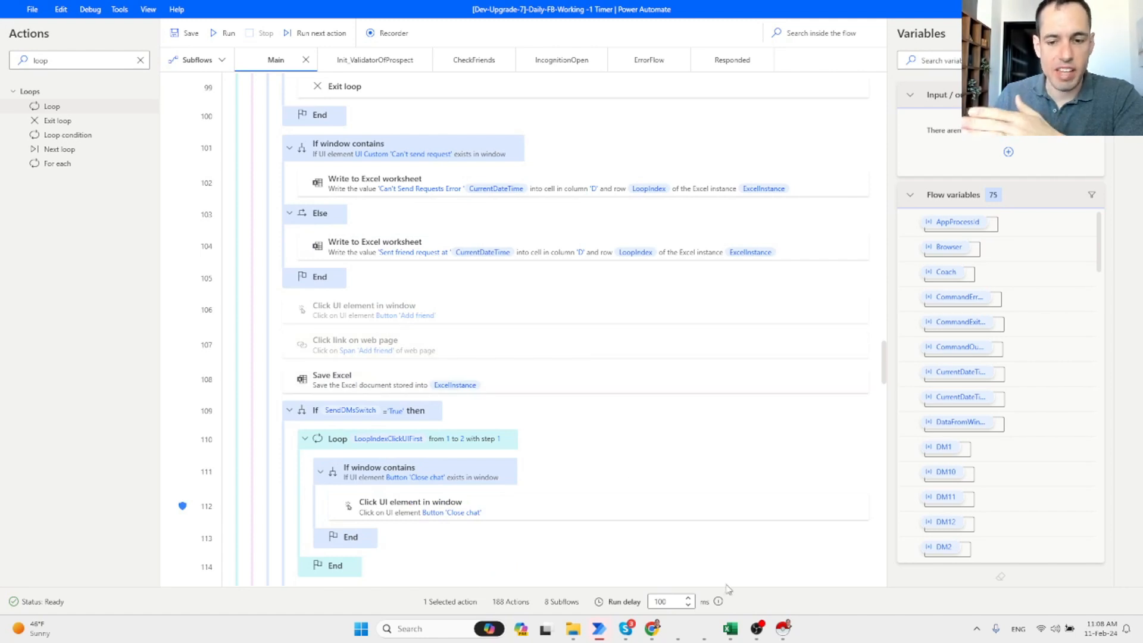
scroll(710, 504, "down", 2)
scroll(709, 504, "down", 4)
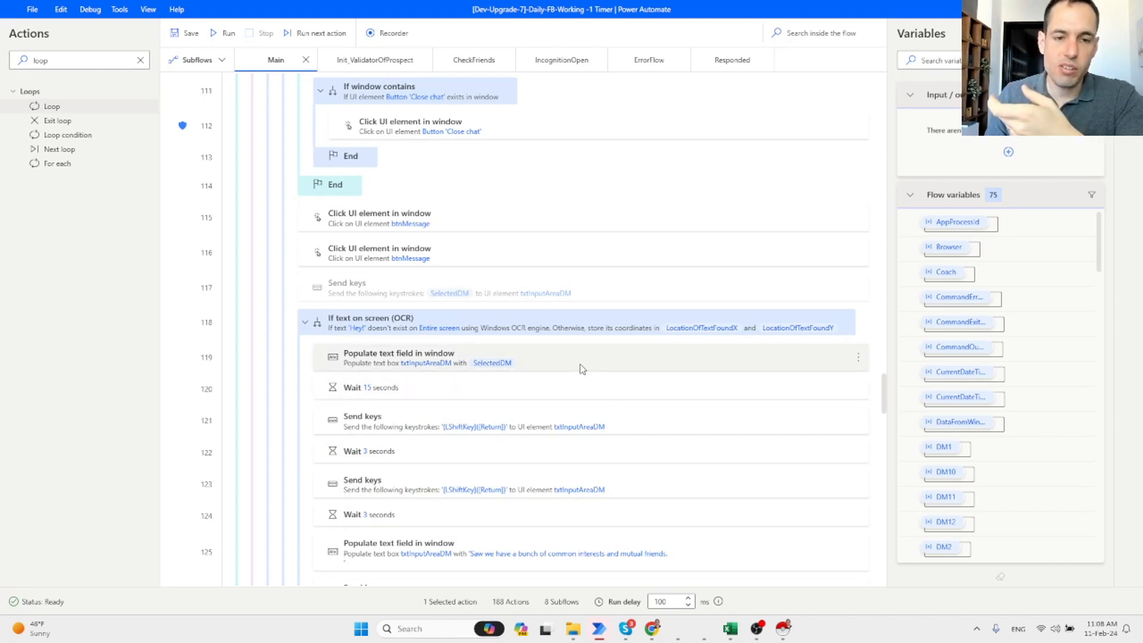
scroll(581, 369, "down", 3)
mouse_move(732, 634)
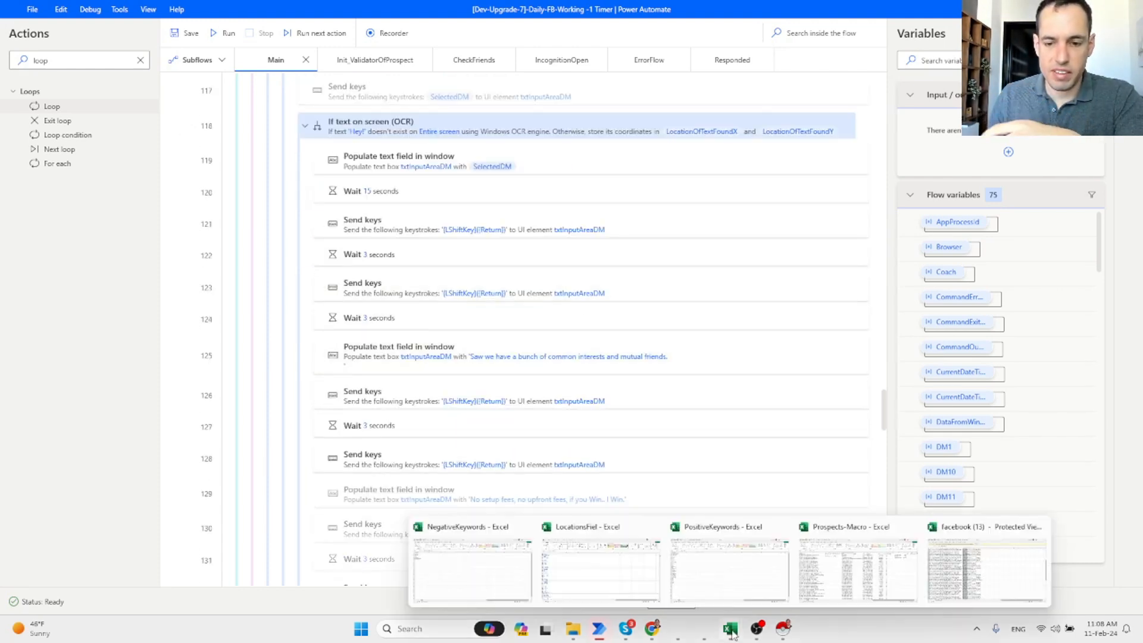
Bring Prospects-Macro forward and scroll through the logged friend-request entries.
left_click(855, 552)
scroll(490, 253, "down", 12)
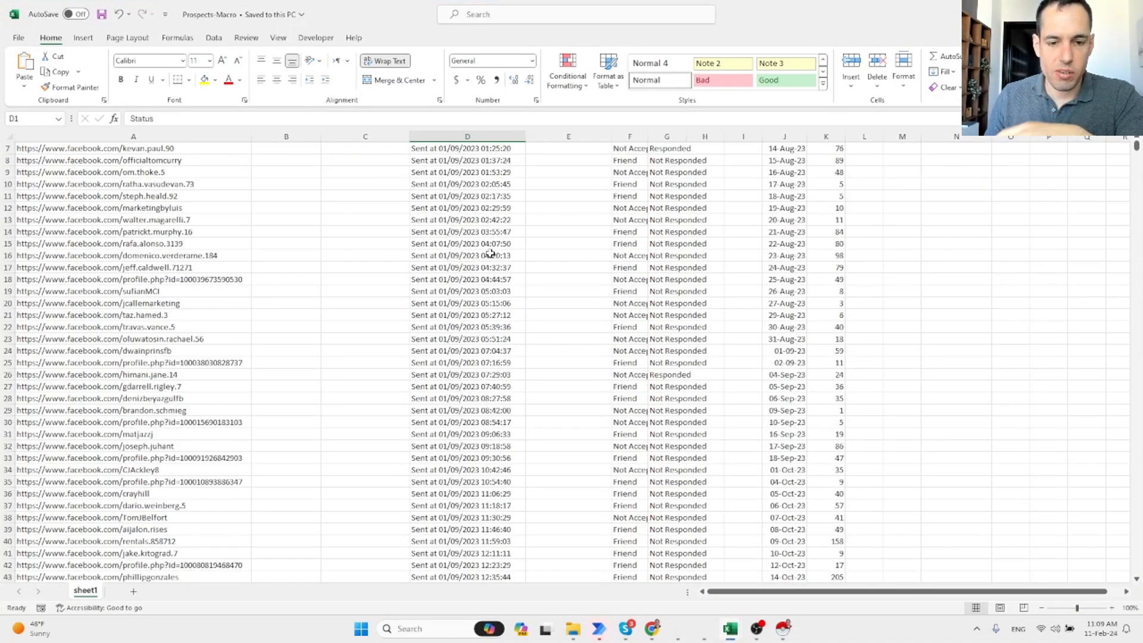
scroll(490, 253, "down", 6)
left_click(490, 253)
scroll(490, 253, "down", 20)
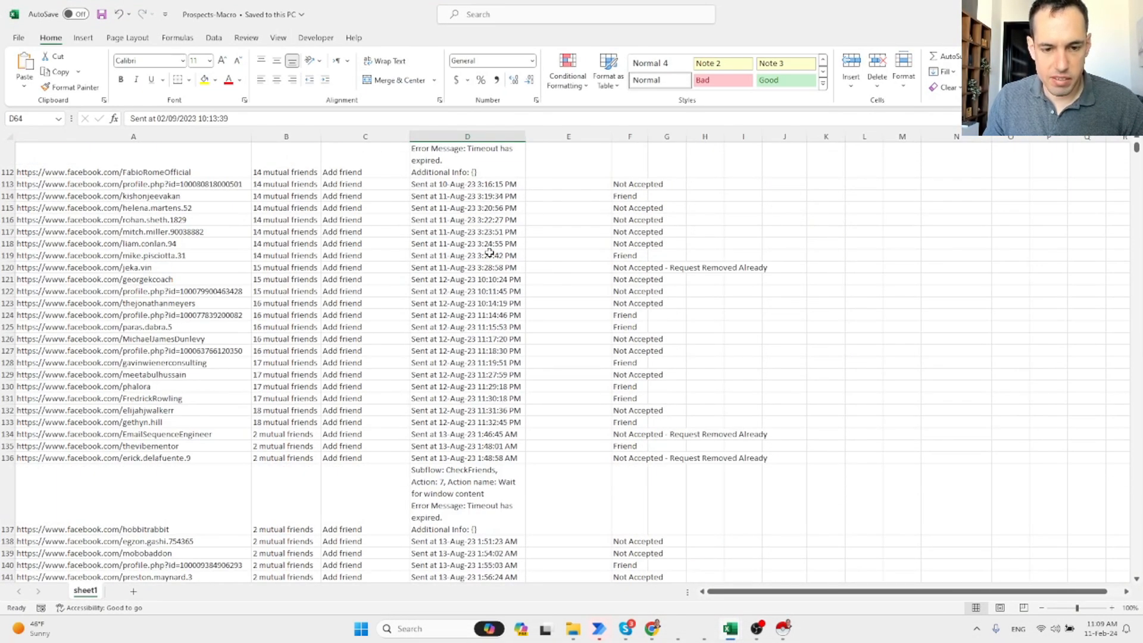
scroll(490, 252, "down", 8)
left_click(507, 492)
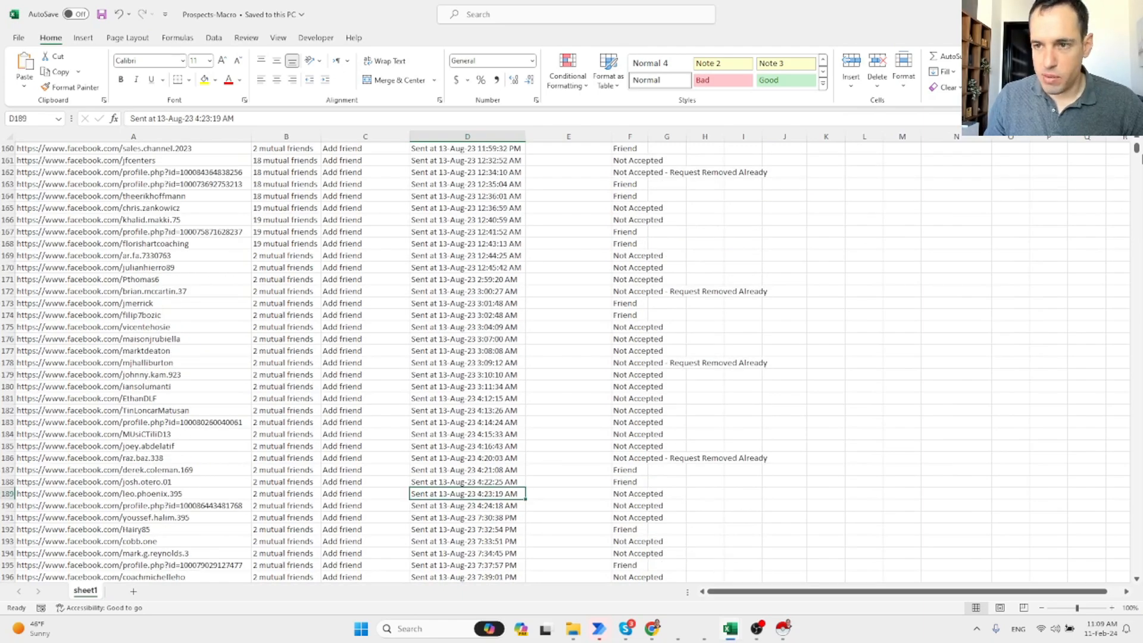
left_click_drag(1136, 150, 1137, 267)
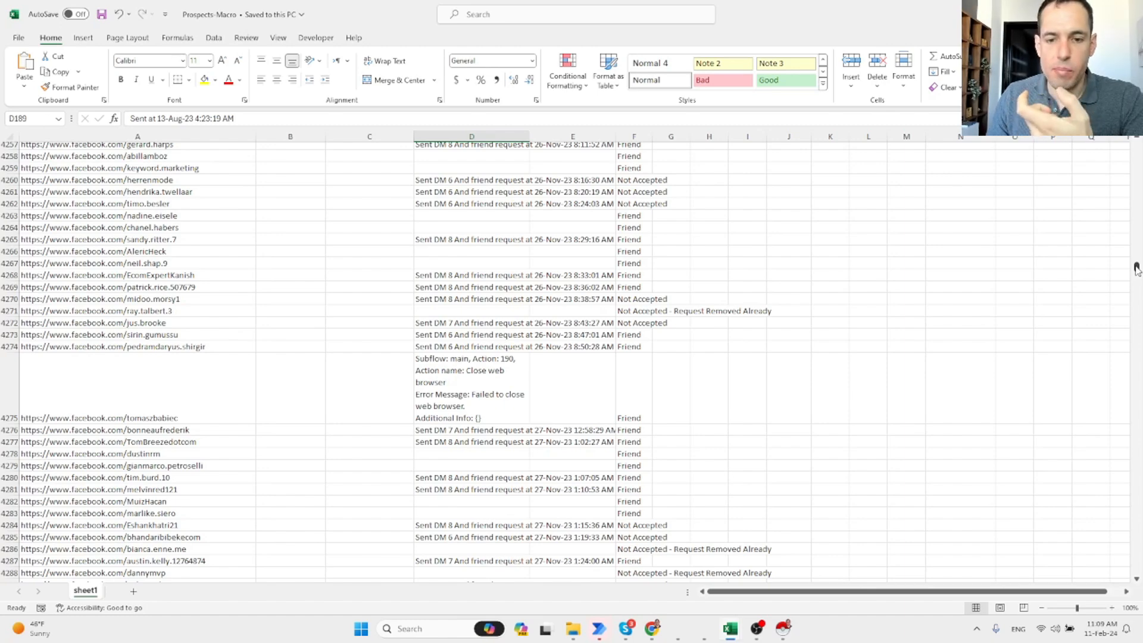
left_click_drag(1136, 269, 1137, 145)
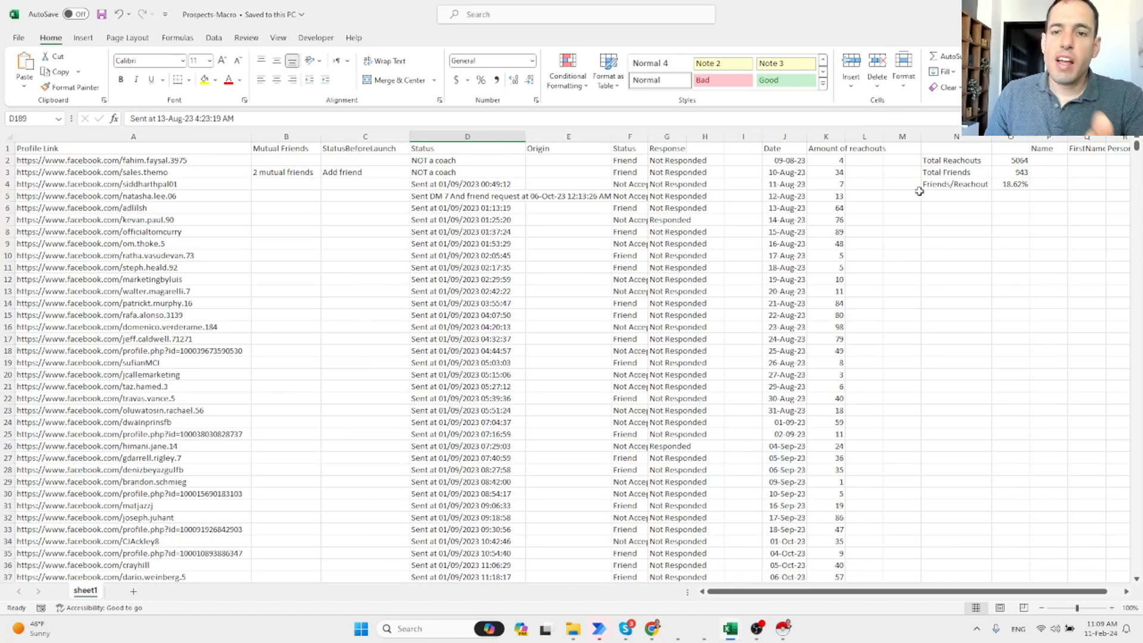
Review the dates and daily reach-out counts, such as 34 on 10-Aug-23 and the latest on 04-Feb-24.
left_click_drag(787, 160, 835, 566)
left_click(830, 553)
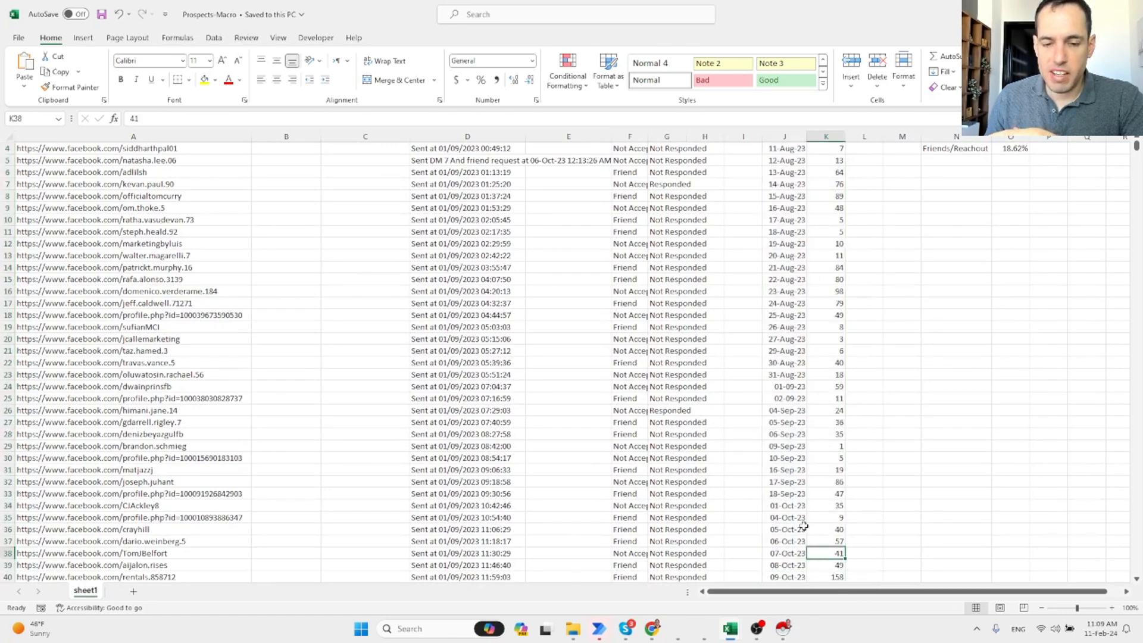
scroll(803, 526, "down", 1)
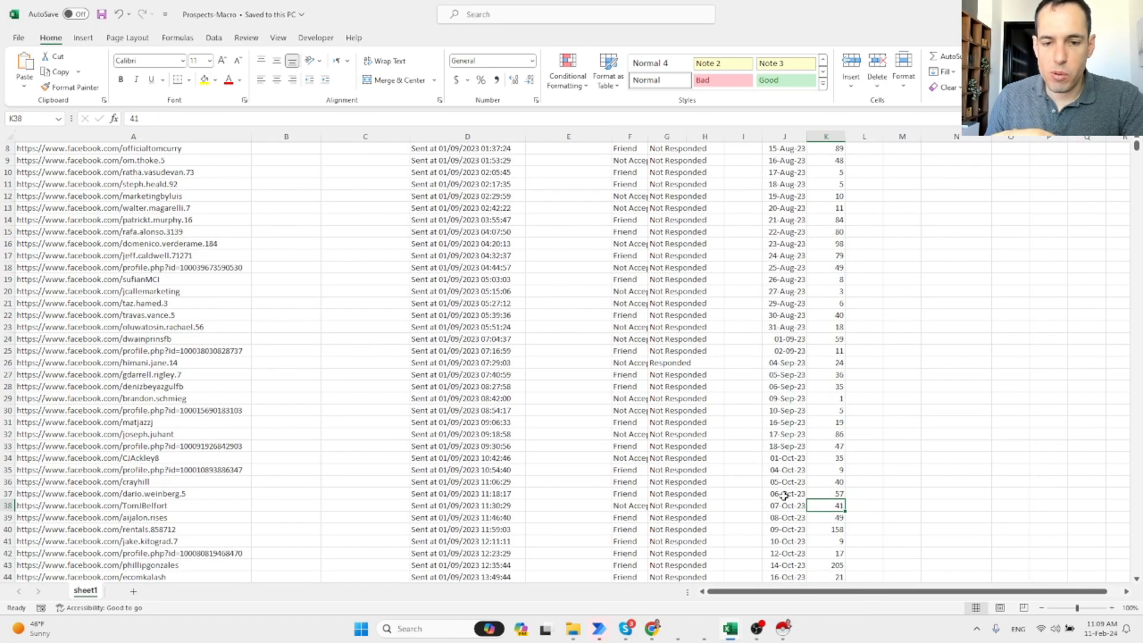
left_click(444, 148)
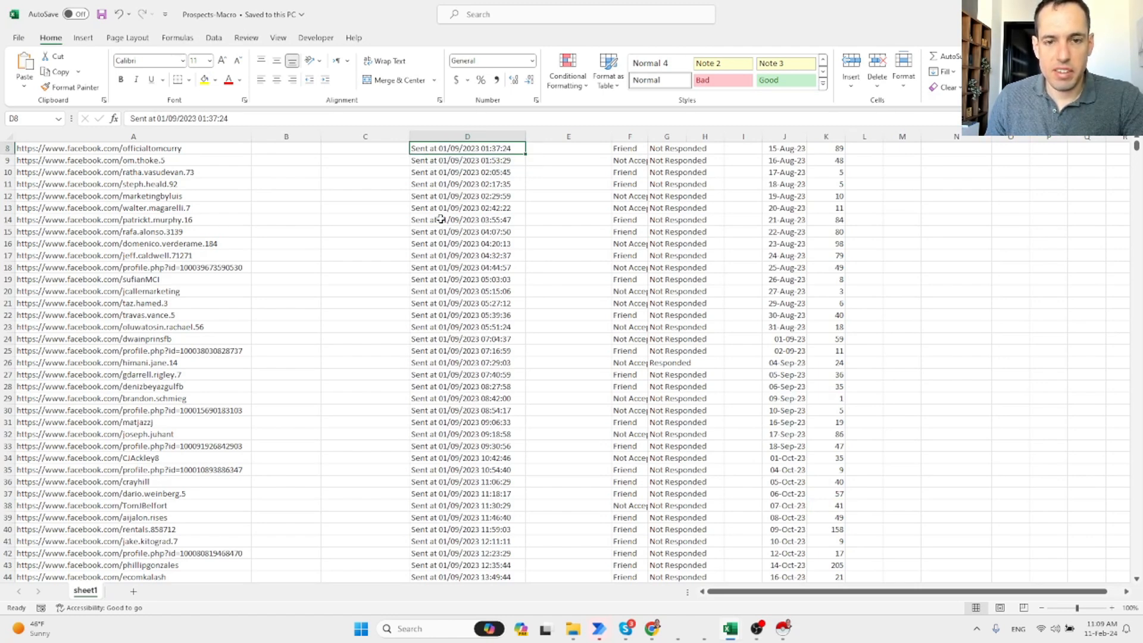
scroll(808, 270, "up", 3)
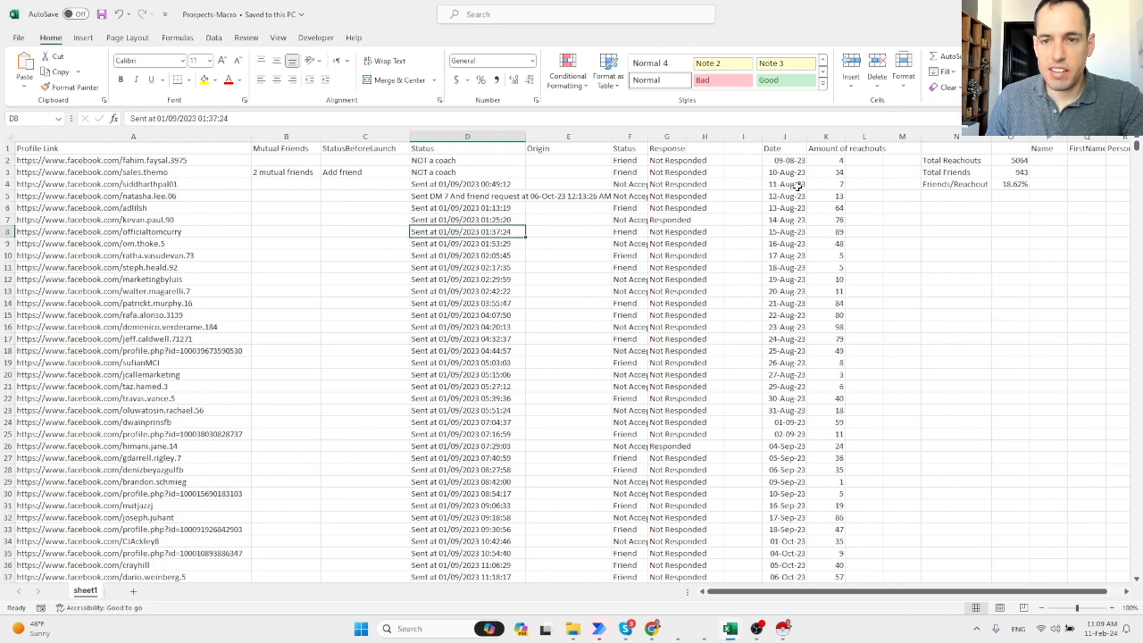
left_click(787, 172)
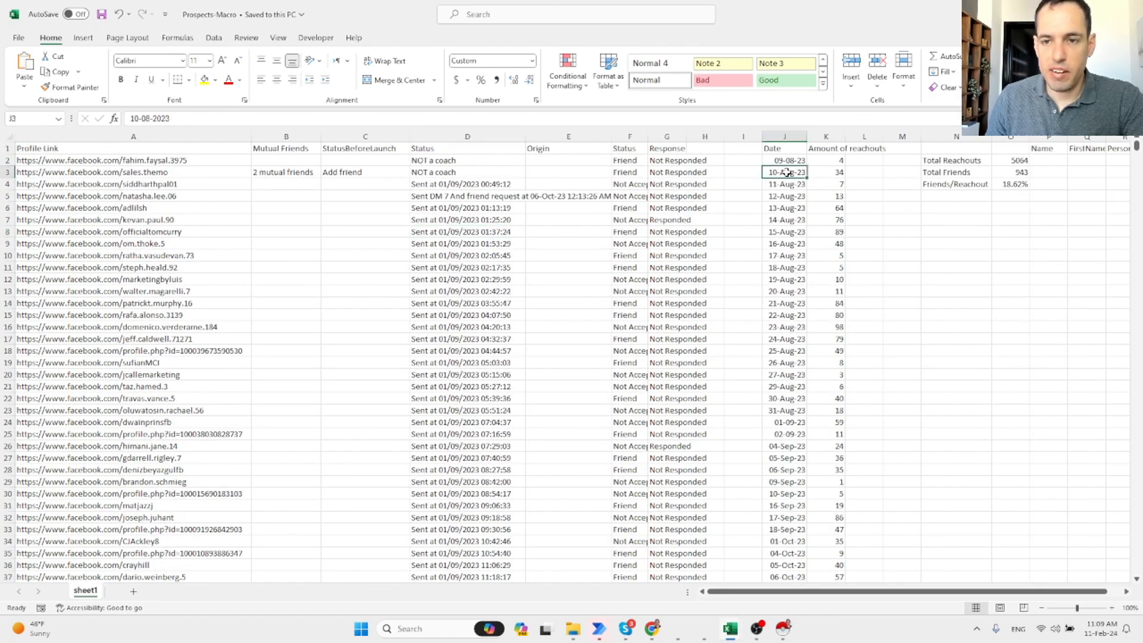
left_click(828, 172)
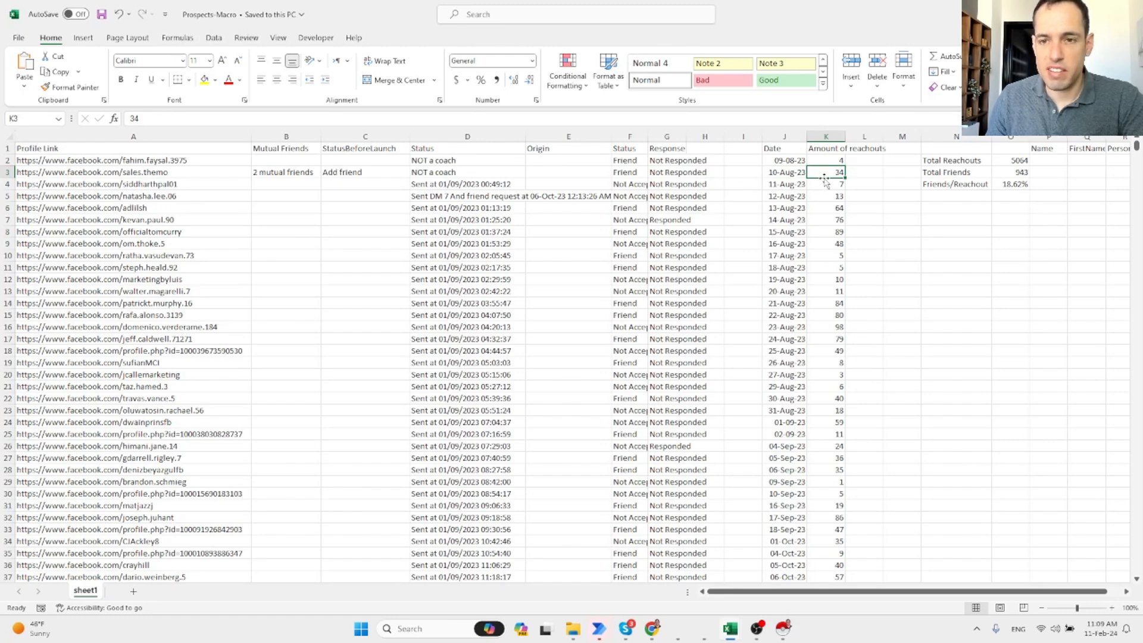
scroll(839, 340, "down", 19)
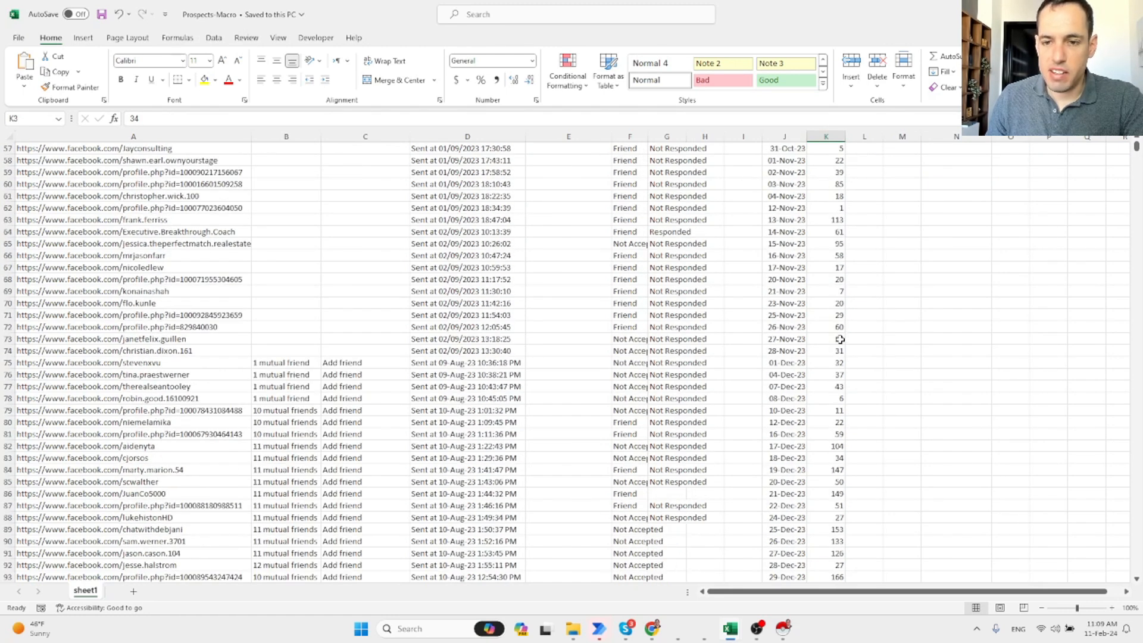
scroll(839, 340, "down", 11)
left_click(834, 291)
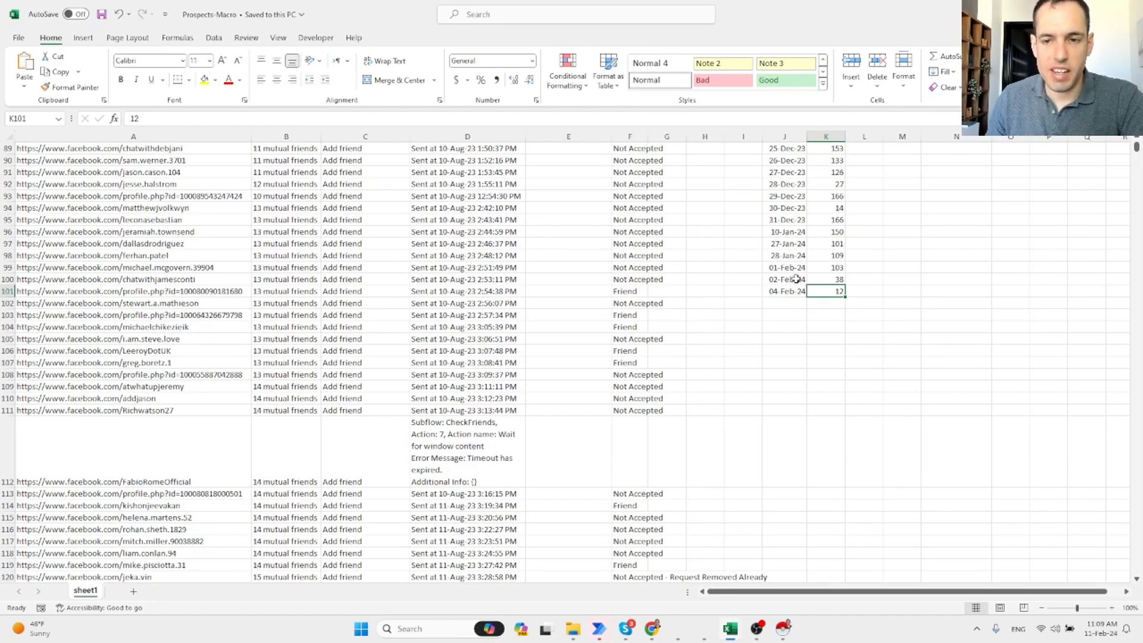
scroll(796, 279, "up", 13)
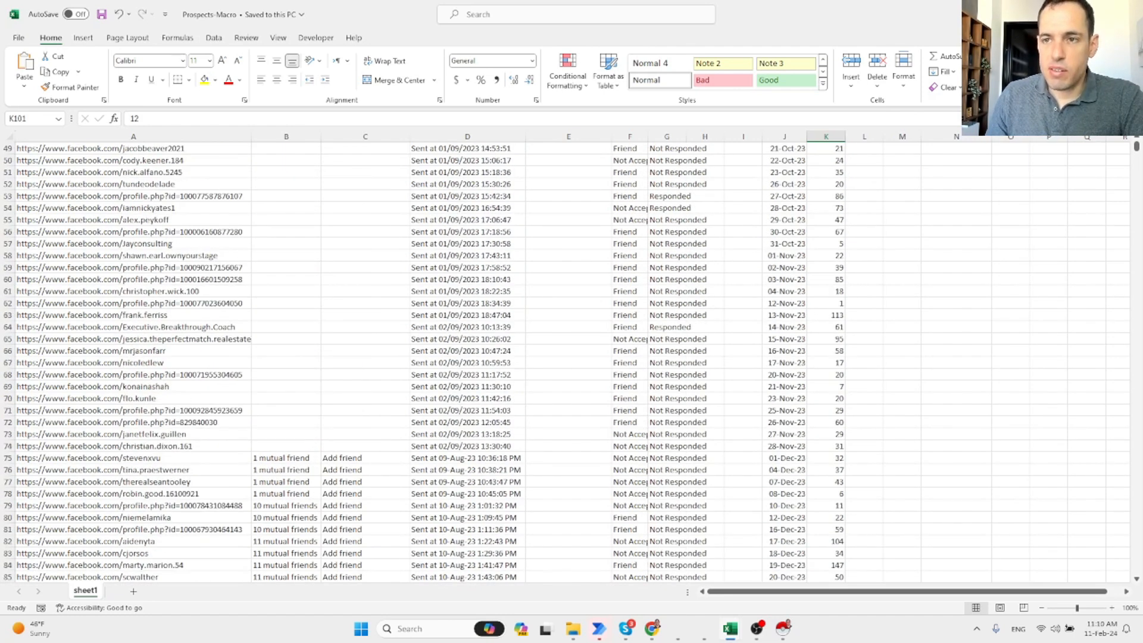
scroll(607, 294, "down", 6)
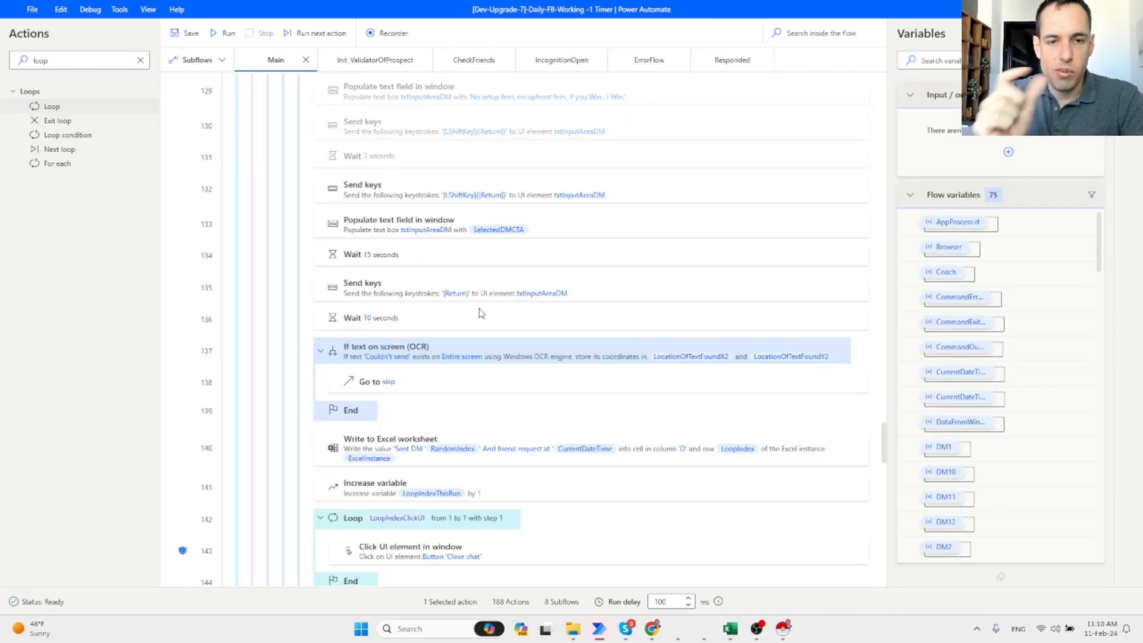
Scroll through the Main flow actions, then switch to the Facebook profile in Chrome.
scroll(481, 312, "down", 10)
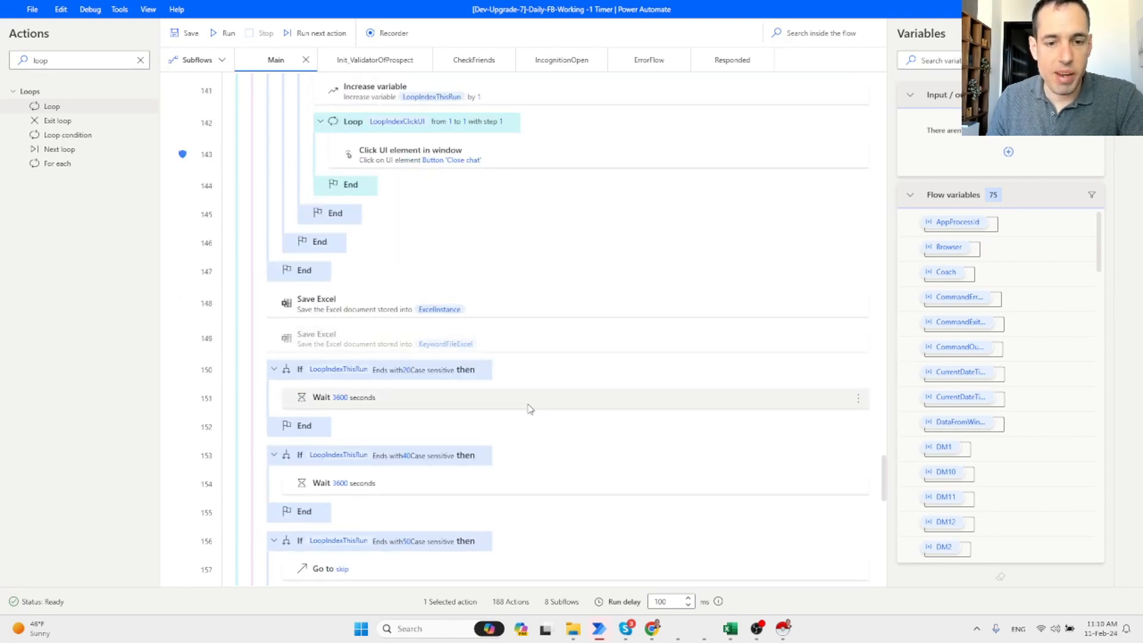
scroll(551, 422, "down", 5)
scroll(551, 421, "up", 12)
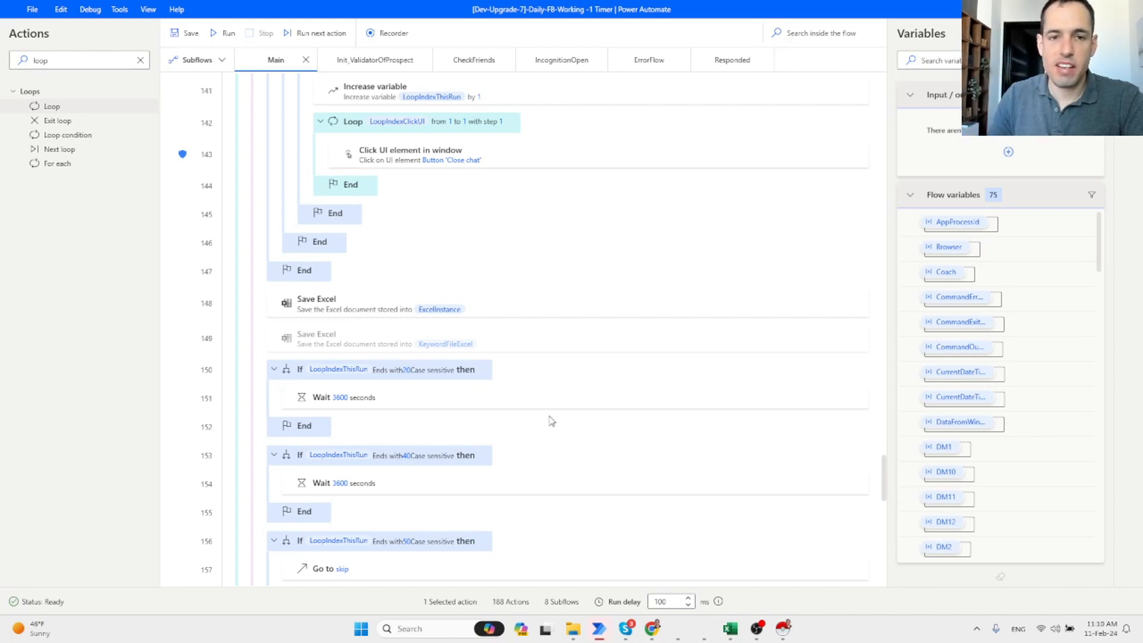
scroll(551, 422, "up", 3)
scroll(551, 422, "up", 9)
scroll(535, 412, "down", 3)
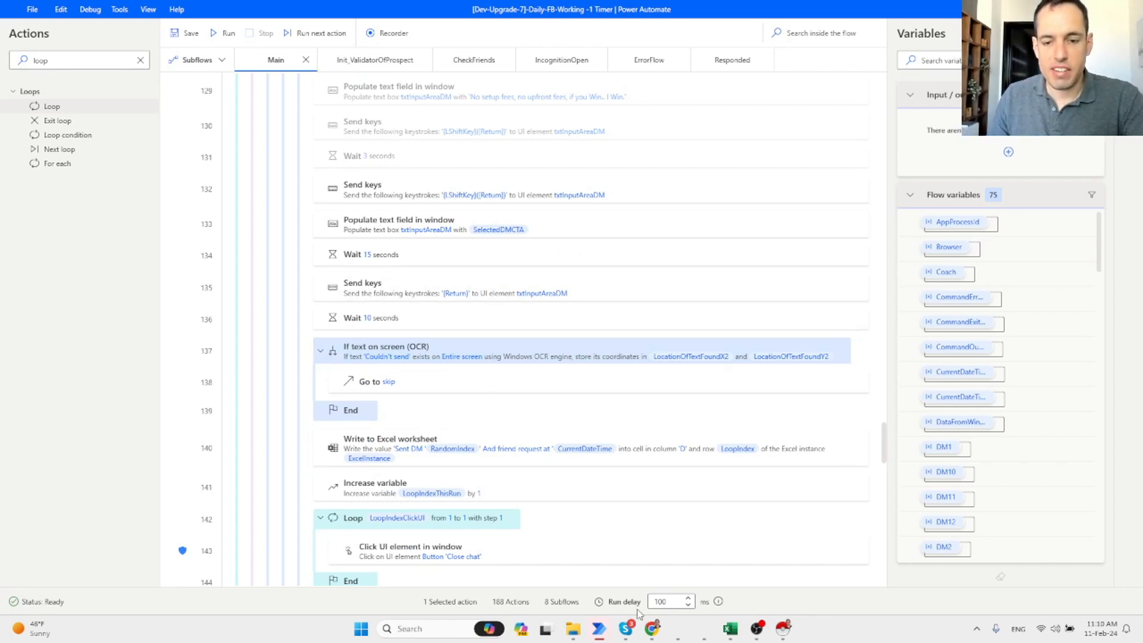
mouse_move(651, 633)
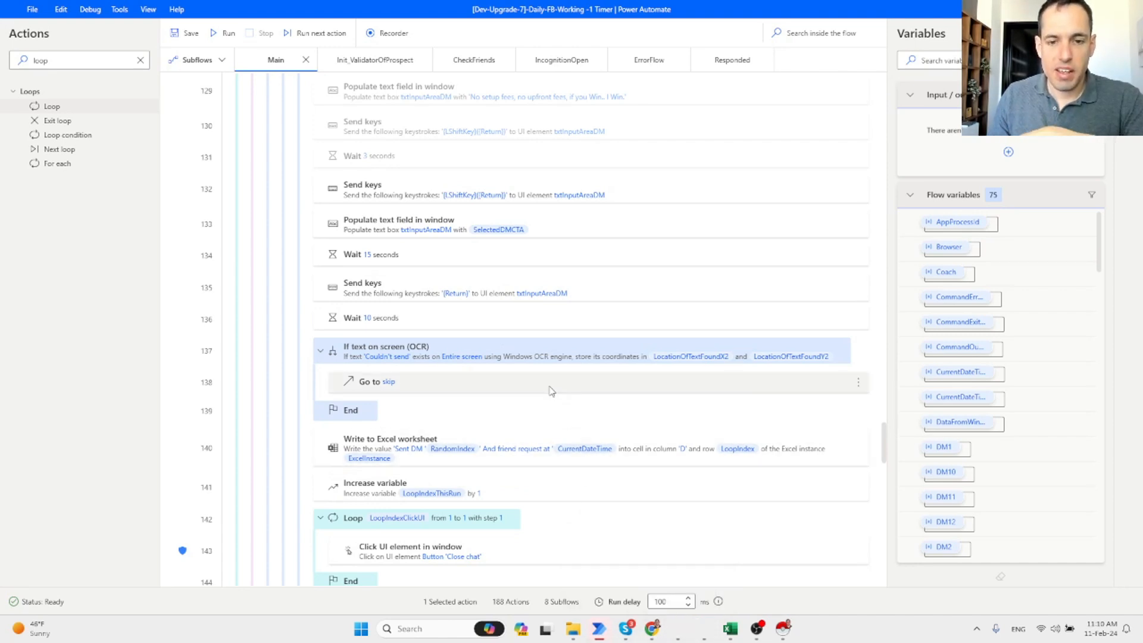
left_click(649, 630)
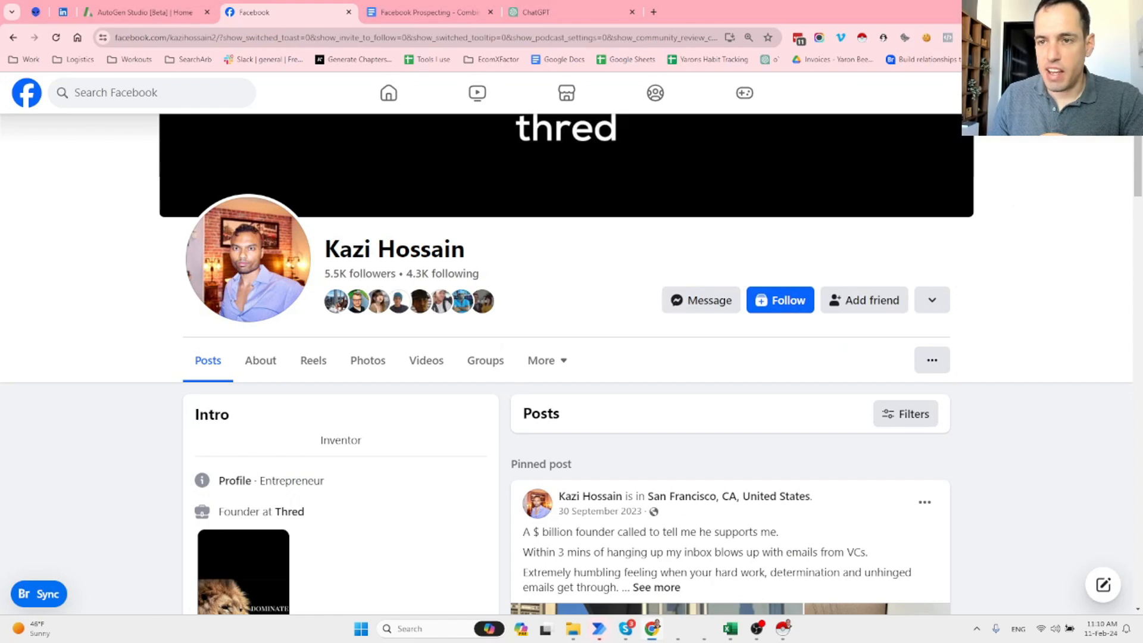
Open a recent Messenger chat with a prospect and select its opening line 'Hey! How are you?'.
left_click(1034, 93)
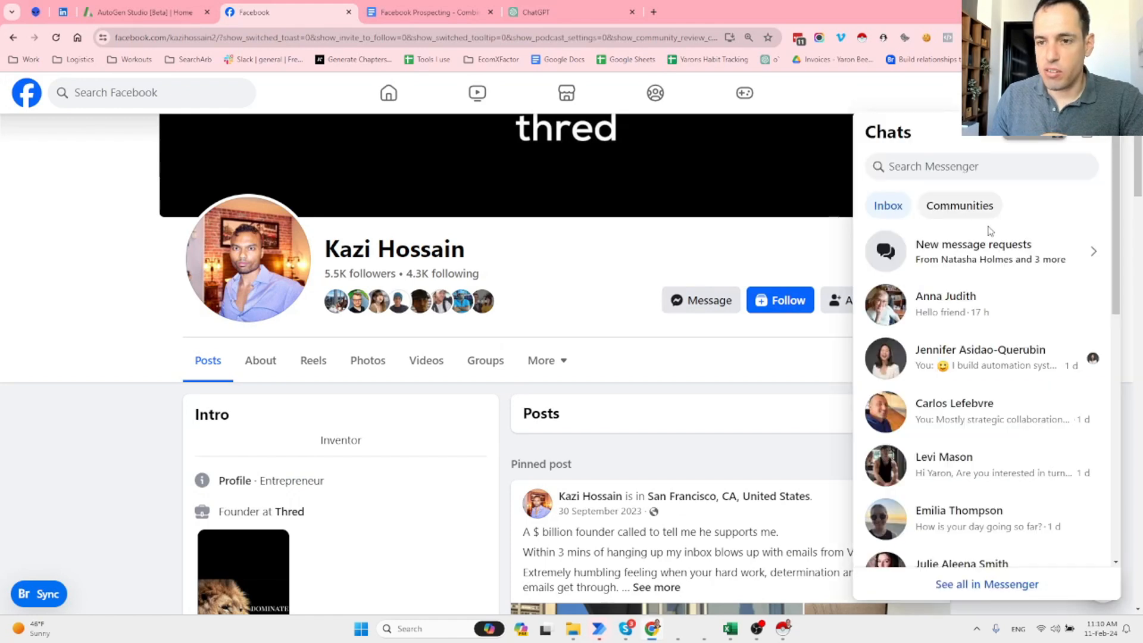
left_click(952, 364)
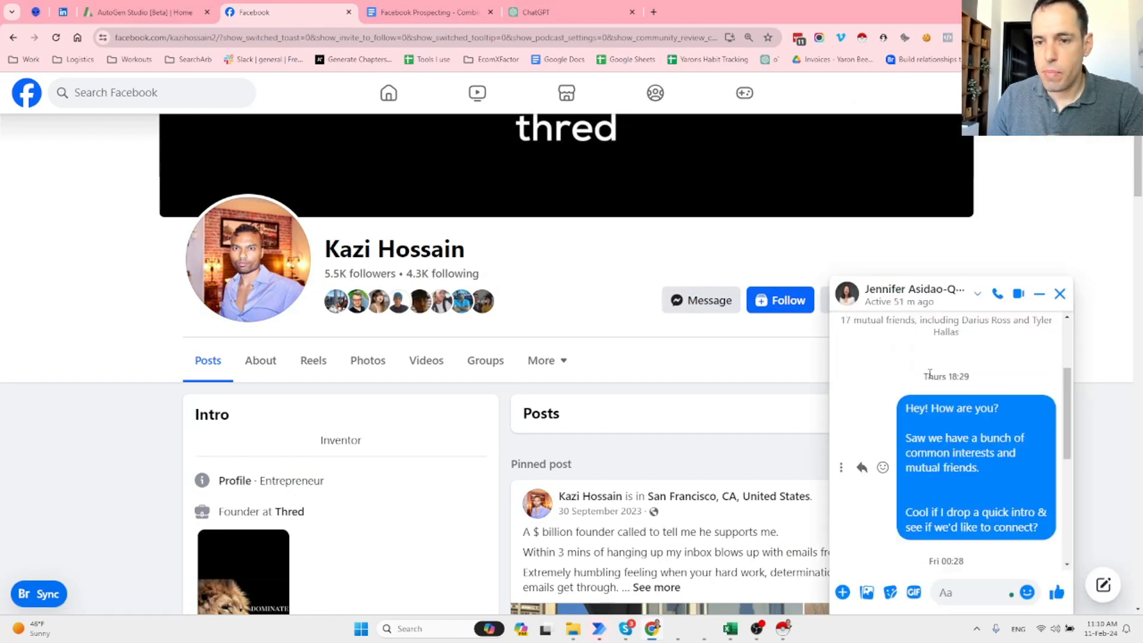
scroll(939, 483, "down", 1)
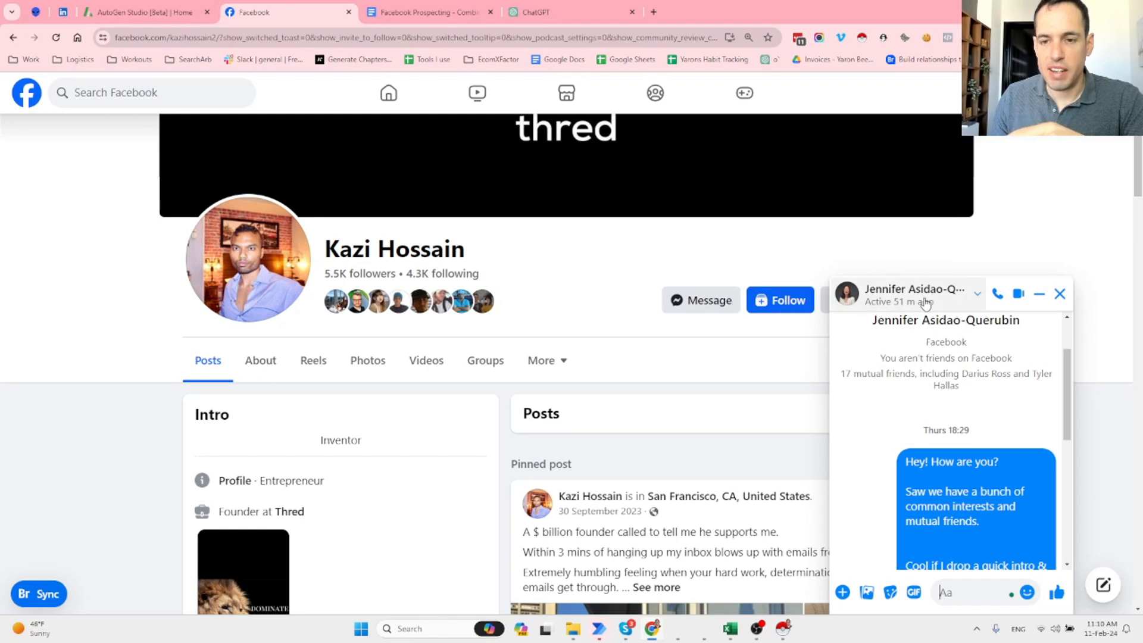
triple_click(909, 455)
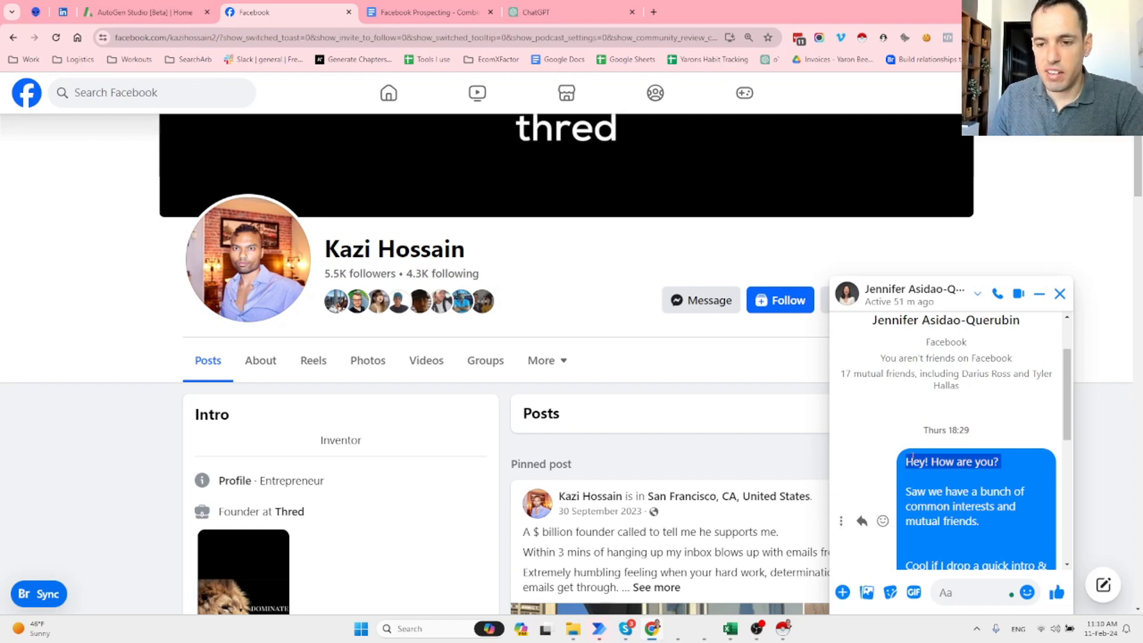
double_click(917, 460)
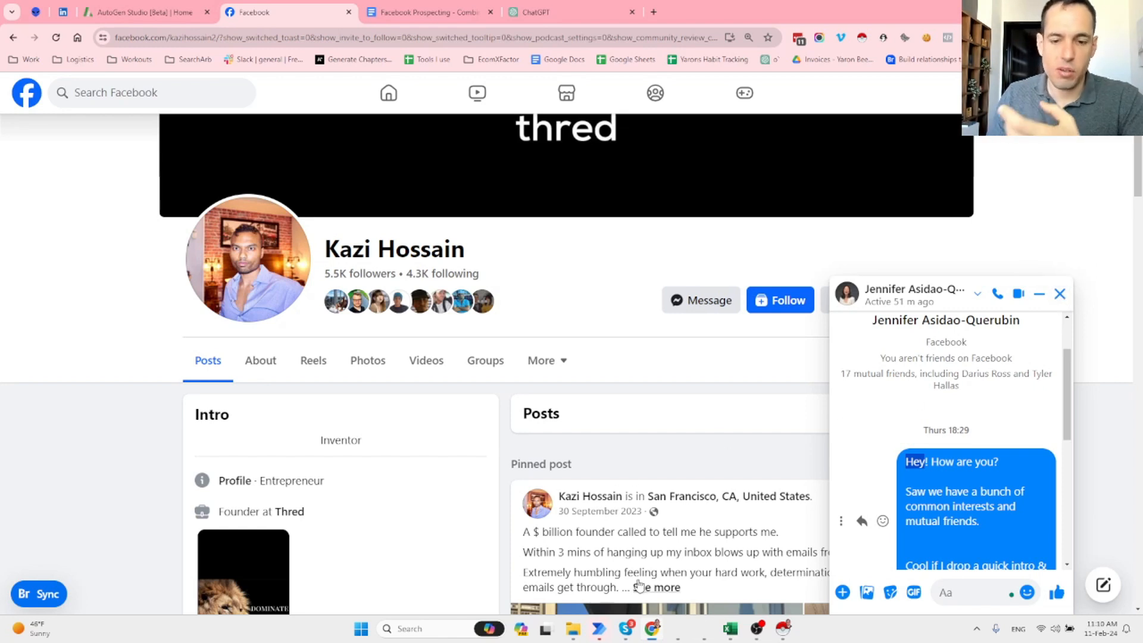
Bring the Daily-FB-Working flow back into view and scroll down to its closing actions 173–188.
mouse_move(601, 628)
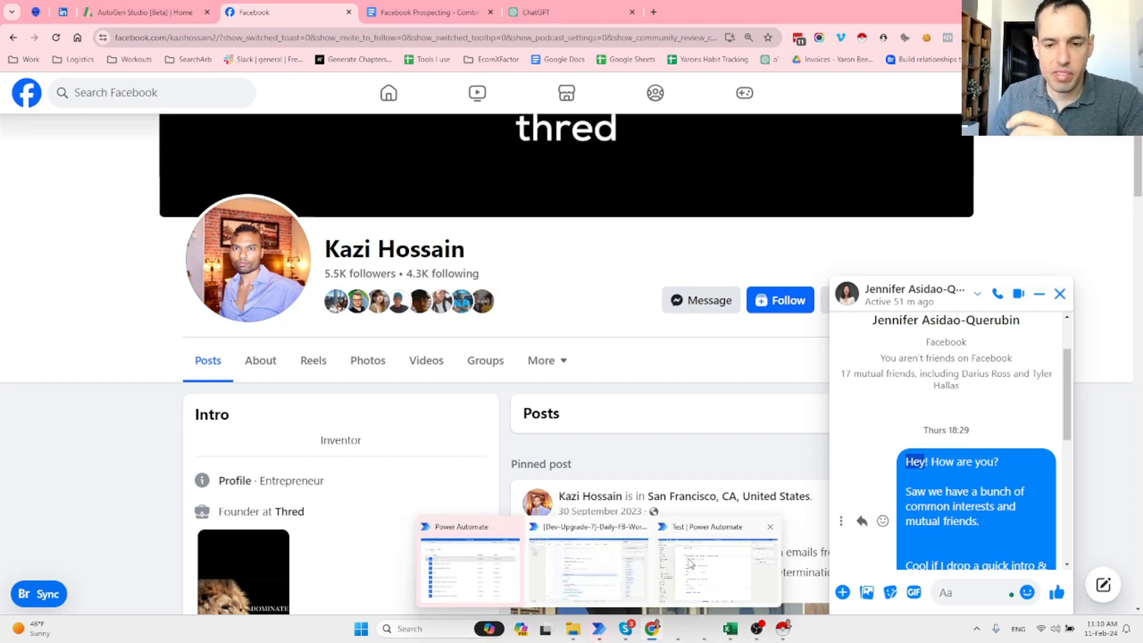
left_click(573, 561)
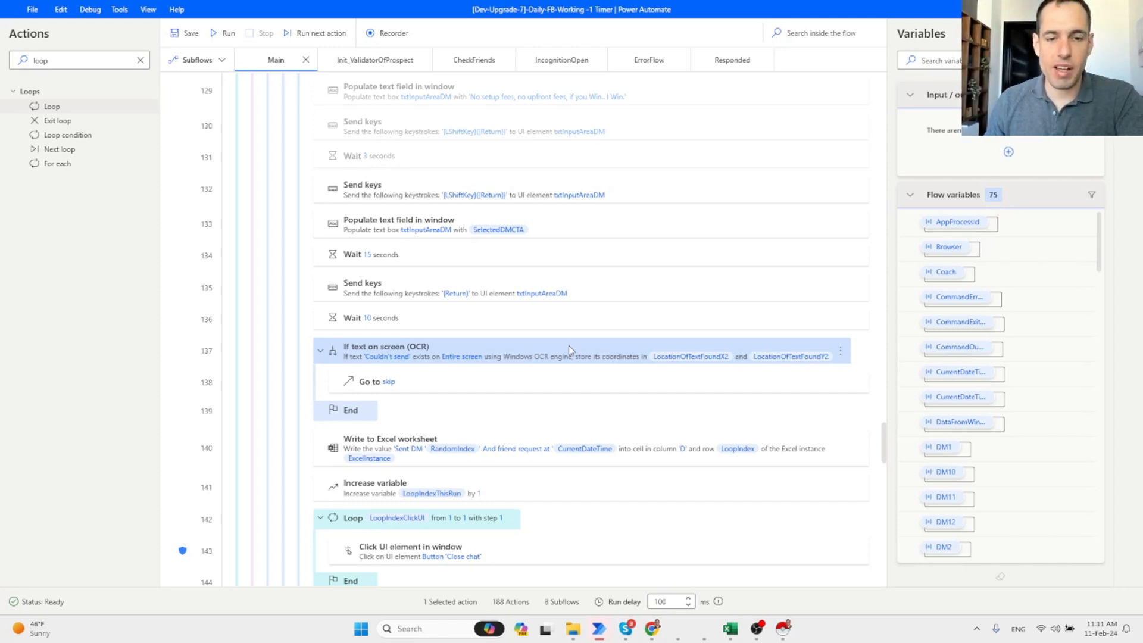
scroll(620, 266, "down", 5)
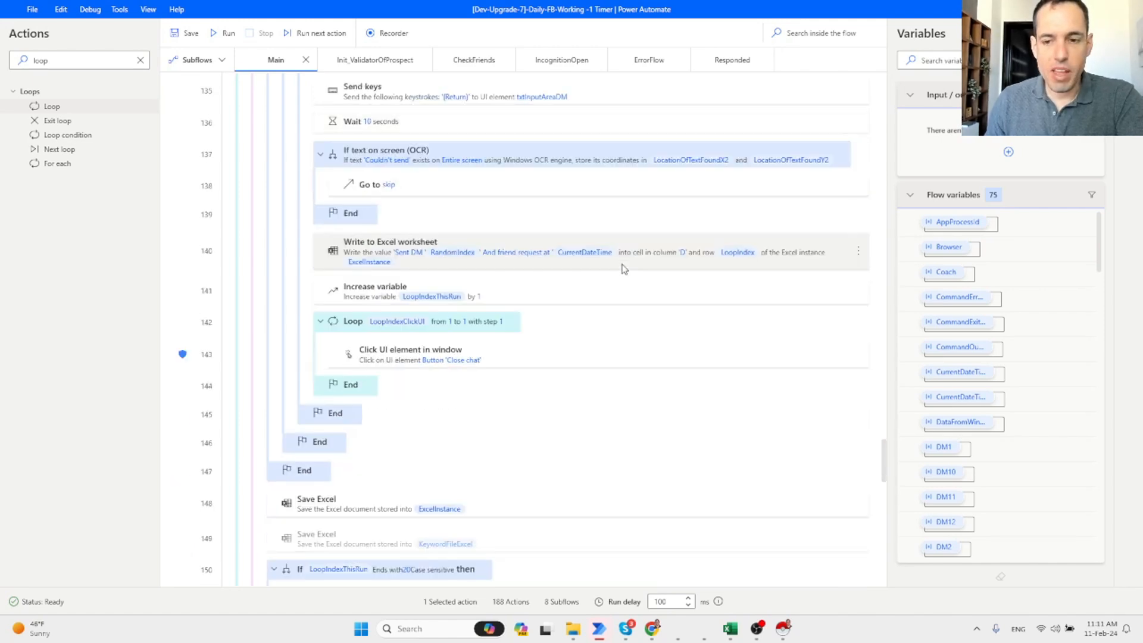
scroll(623, 269, "down", 15)
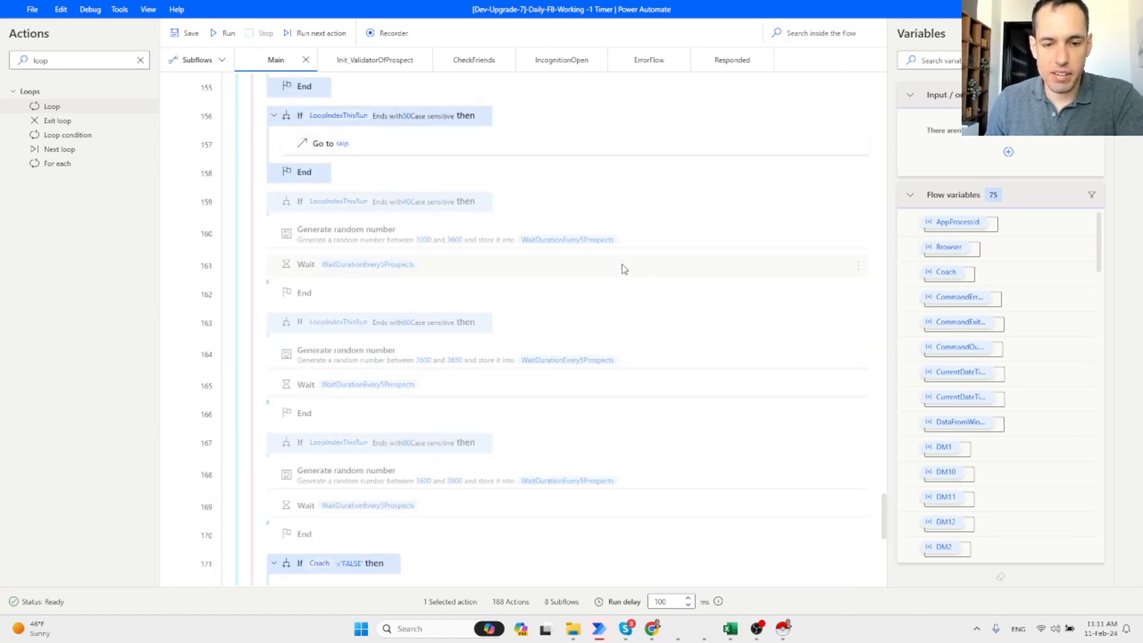
scroll(623, 269, "down", 2)
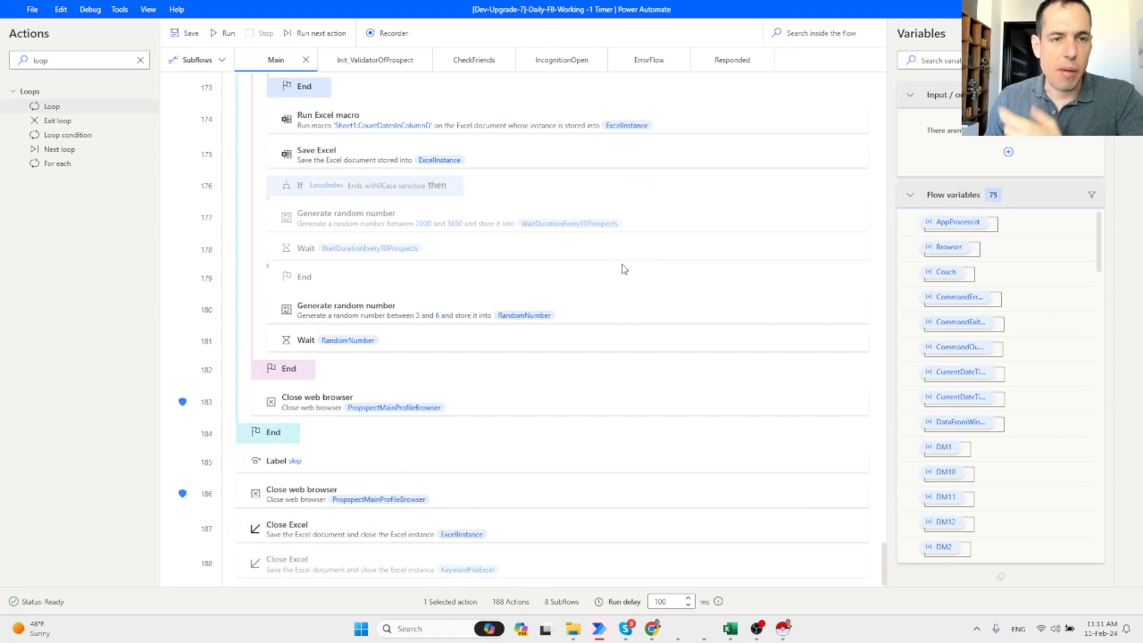
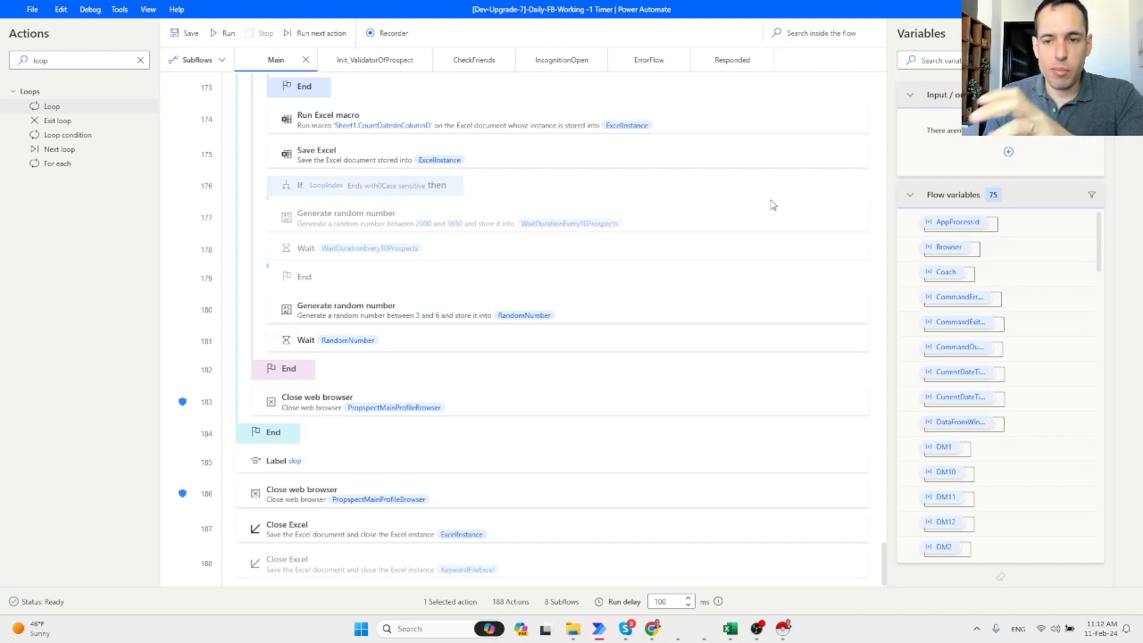
Scroll up through the Main flow's actions in Power Automate Desktop.
scroll(792, 280, "up", 4)
scroll(797, 297, "up", 15)
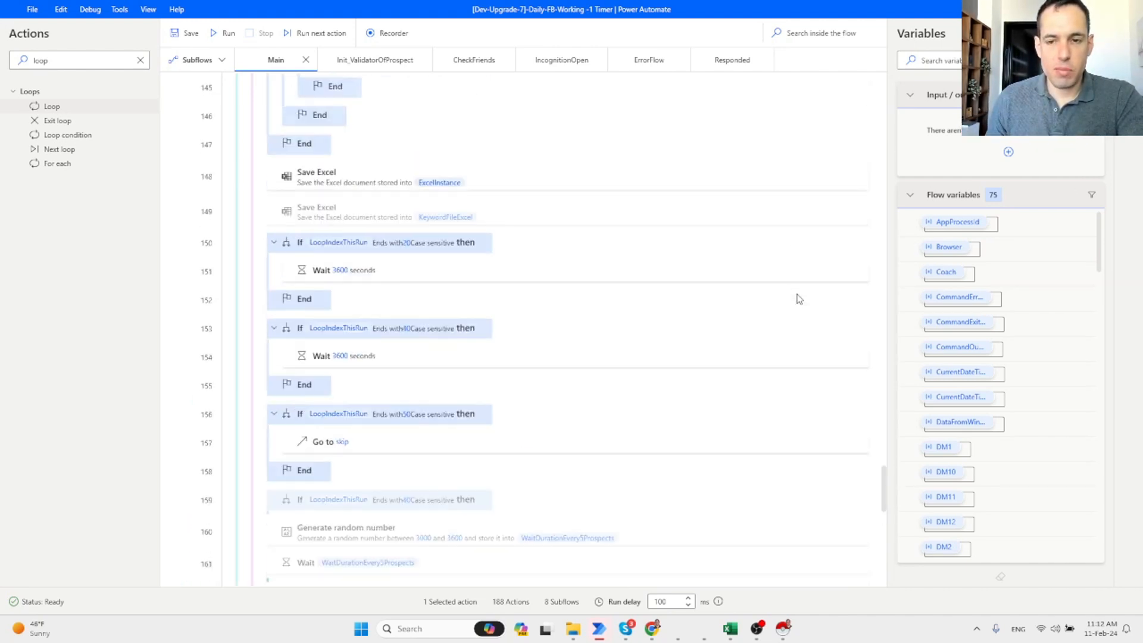
scroll(700, 303, "up", 11)
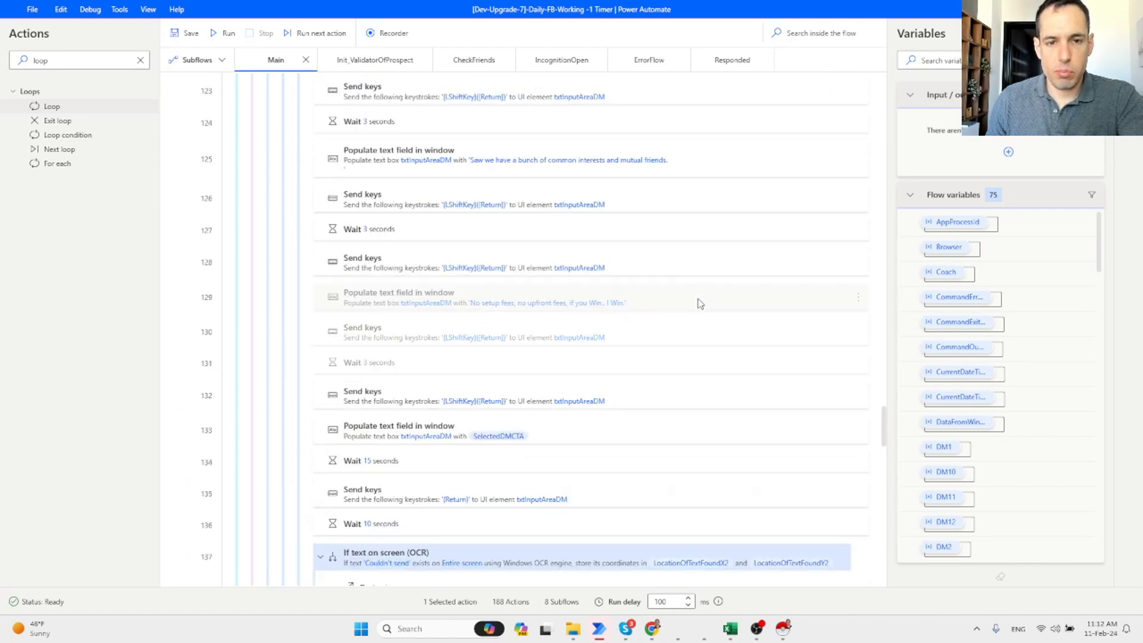
scroll(697, 299, "up", 9)
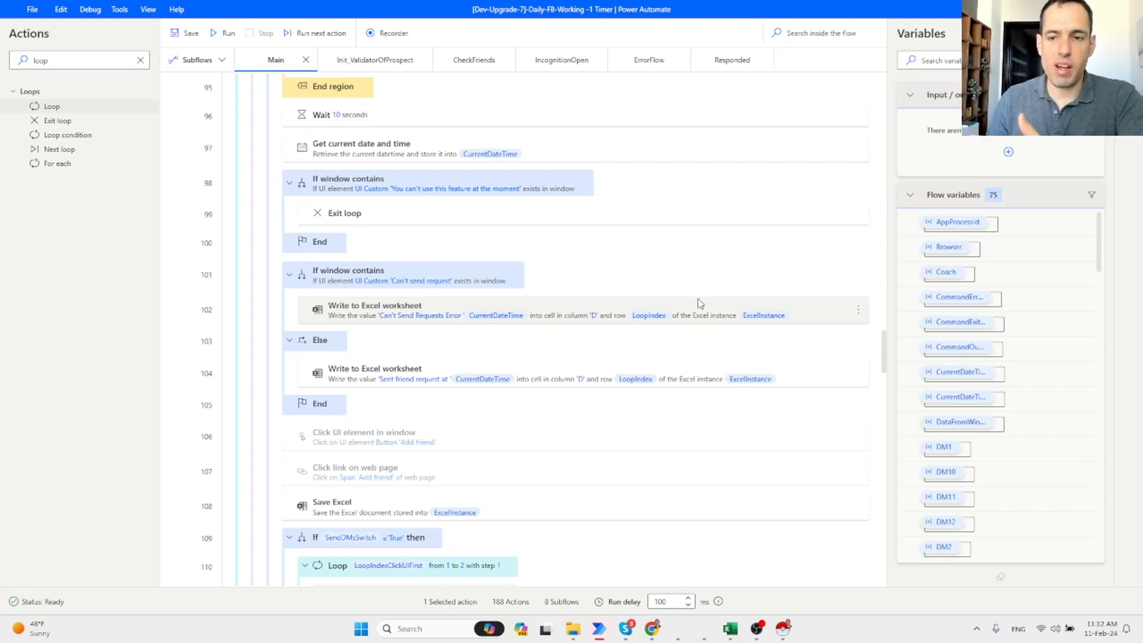
scroll(697, 298, "up", 2)
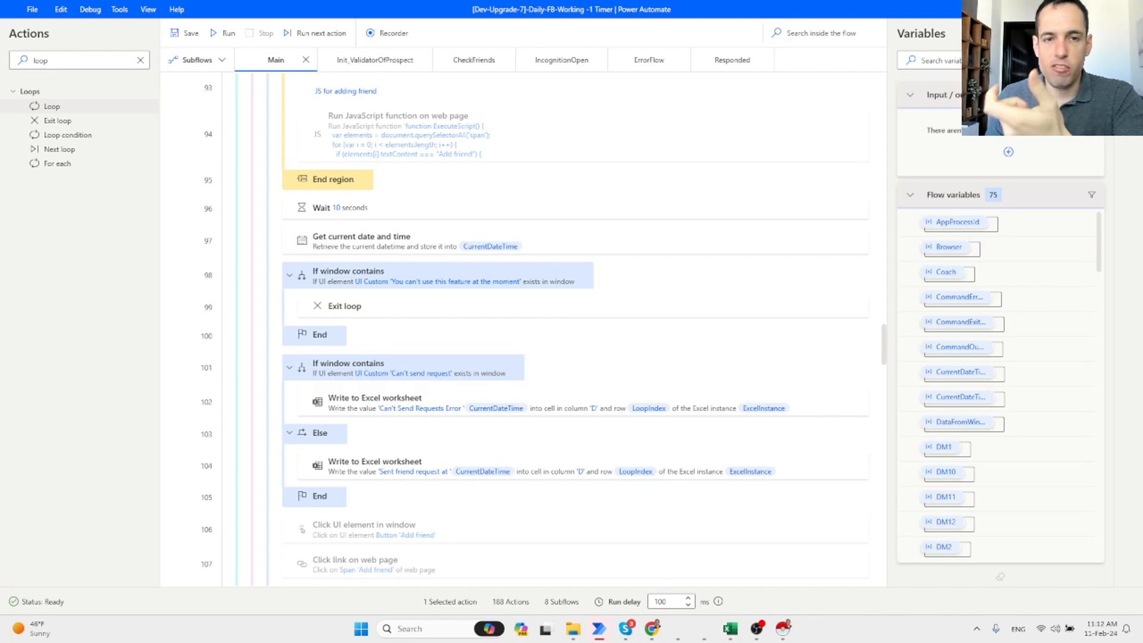
Return to the AutoGen Studio tab showing the groupchat_assistant agent specification.
key("alt+Tab")
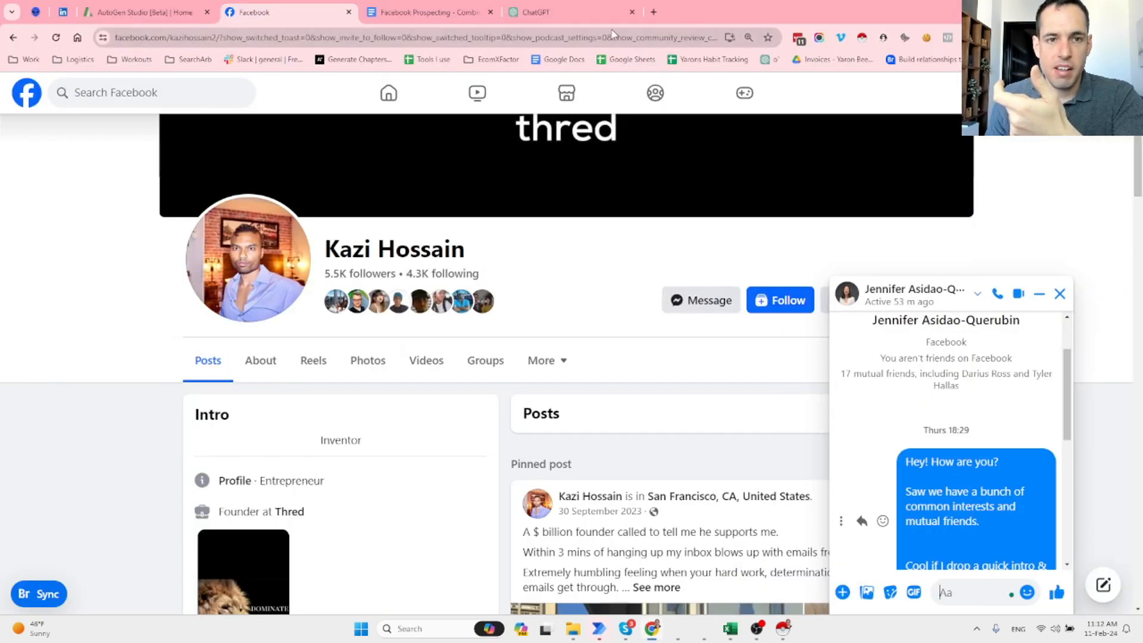
left_click(184, 7)
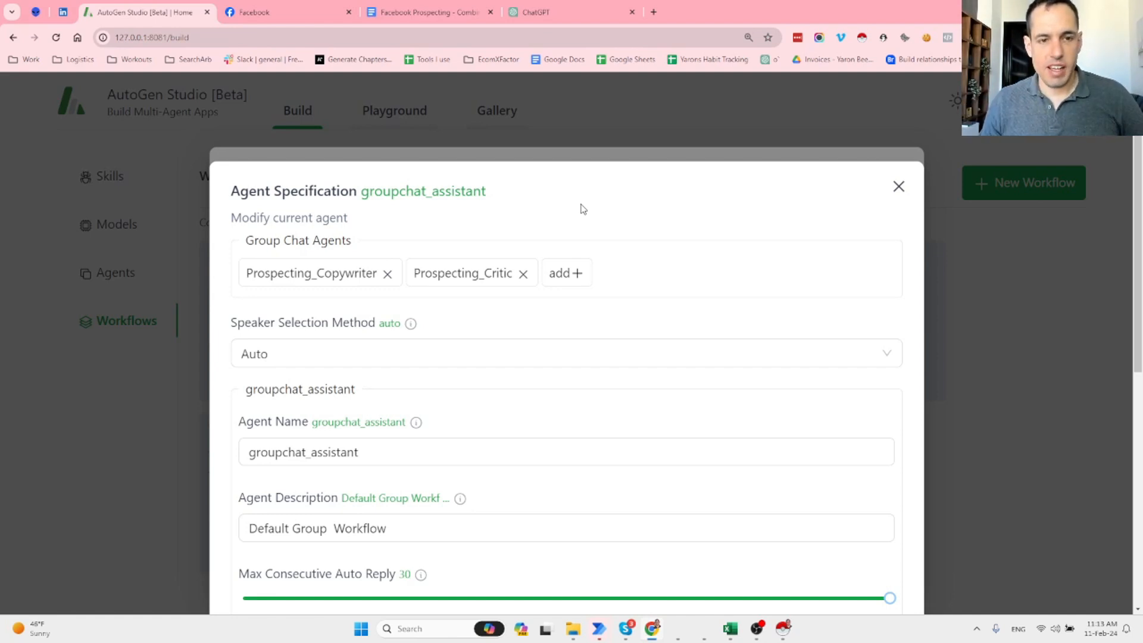
scroll(710, 201, "down", 2)
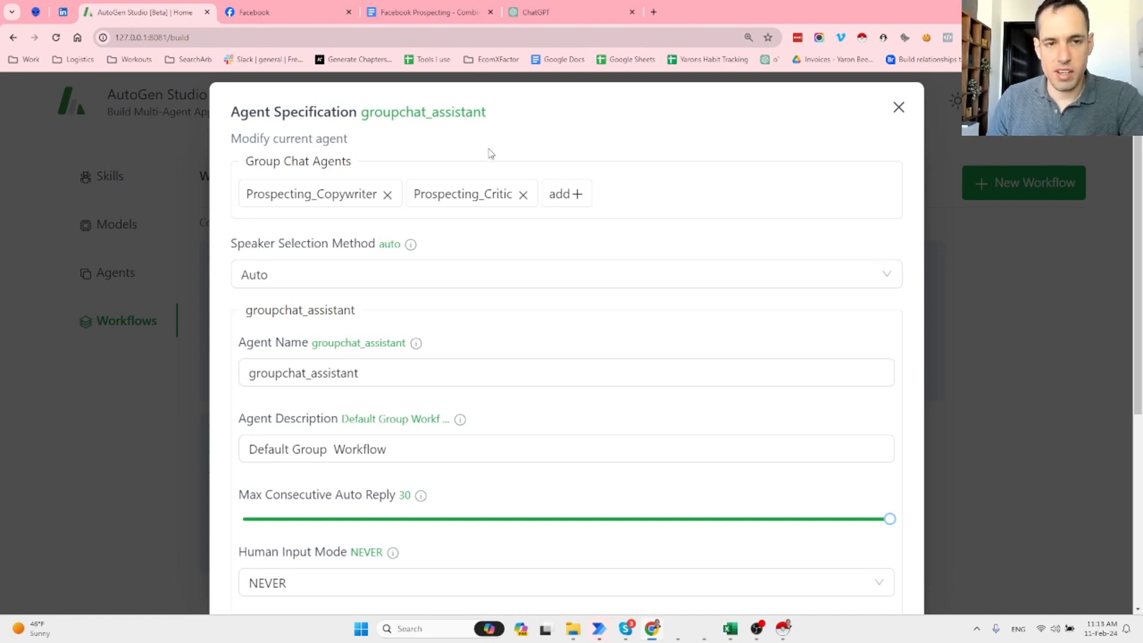
left_click(898, 108)
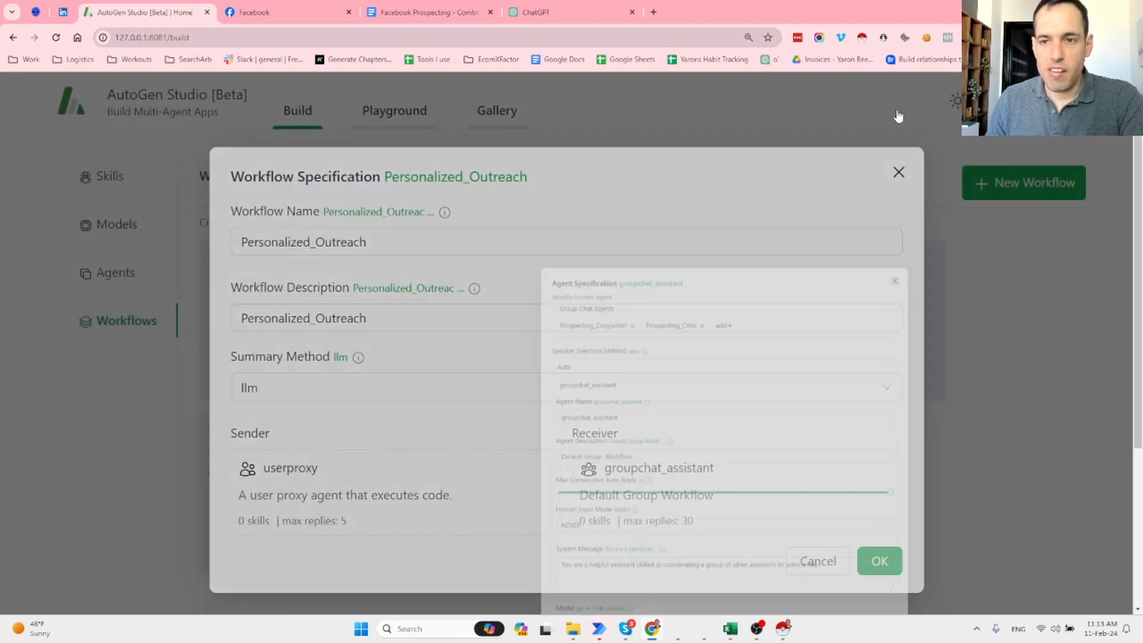
left_click(897, 172)
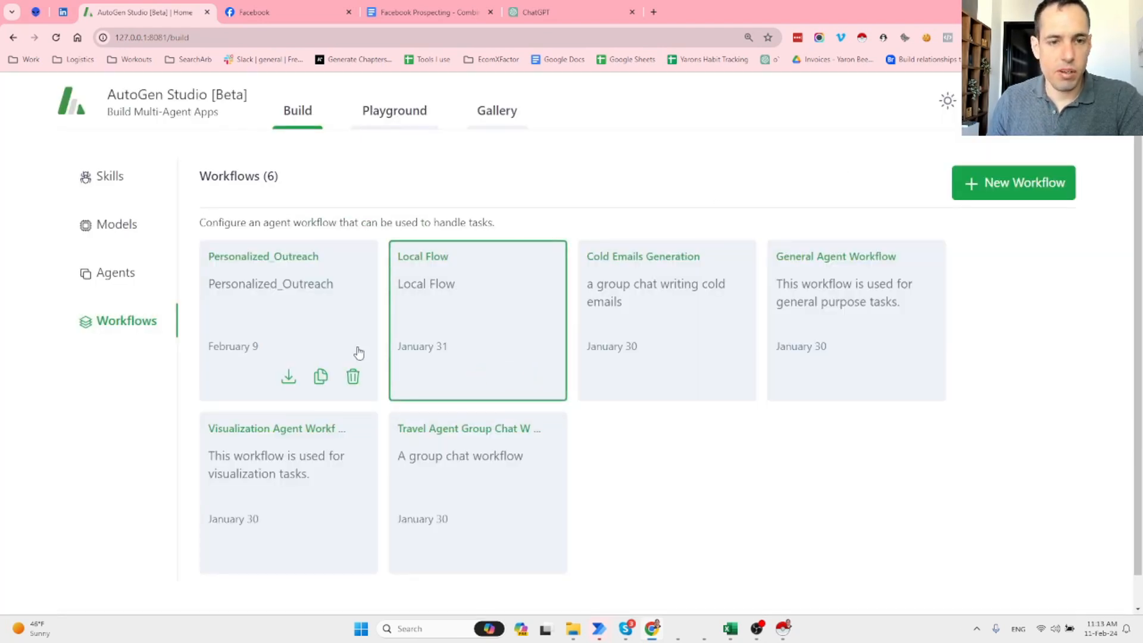
left_click(290, 282)
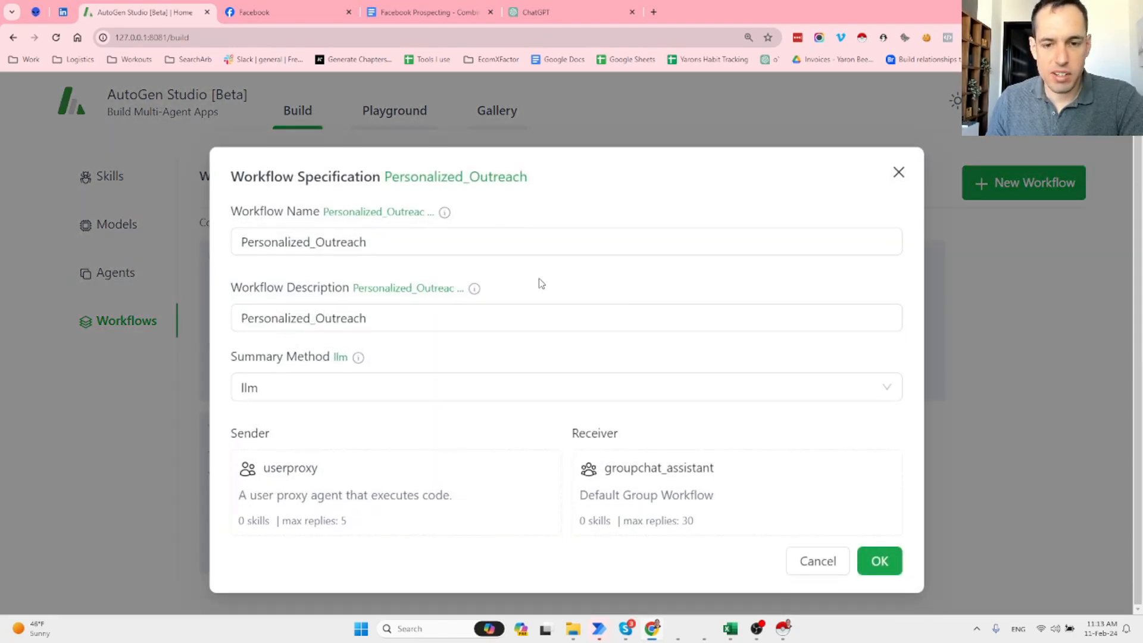
left_click(691, 488)
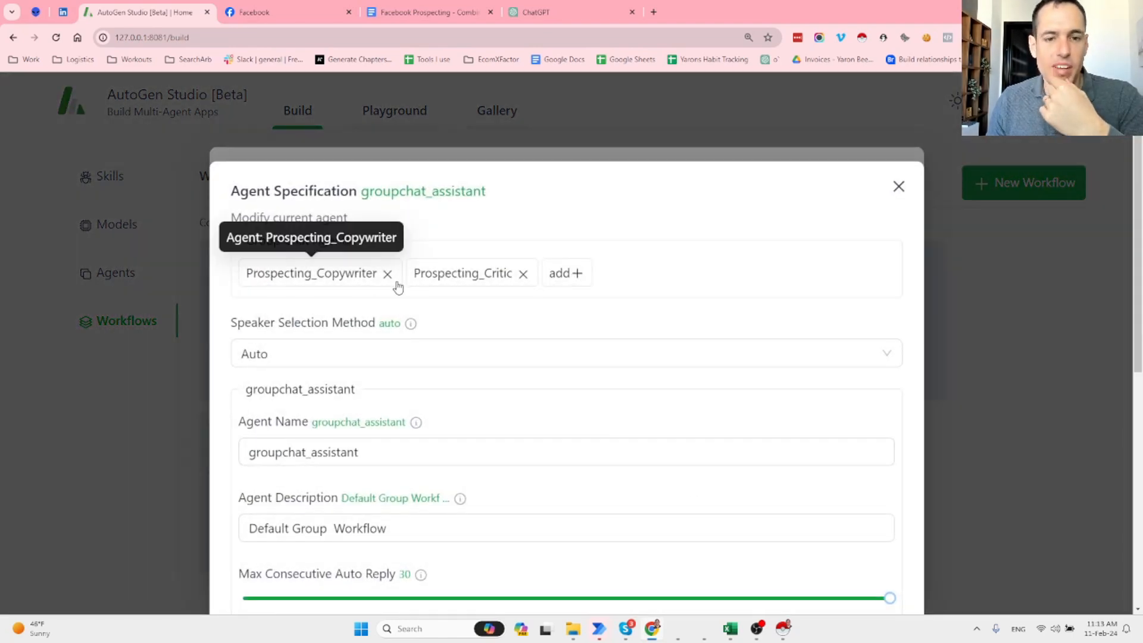
Open the Prospecting_Copywriter agent and review its name, description and icebreaker system message.
left_click(332, 282)
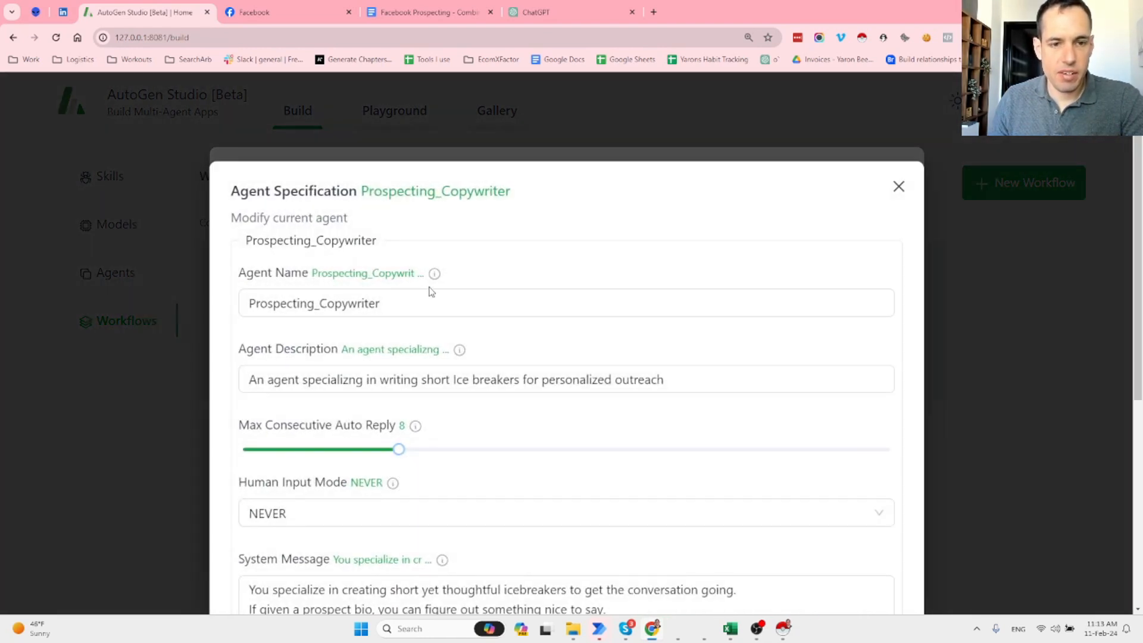
scroll(429, 288, "down", 2)
left_click(334, 229)
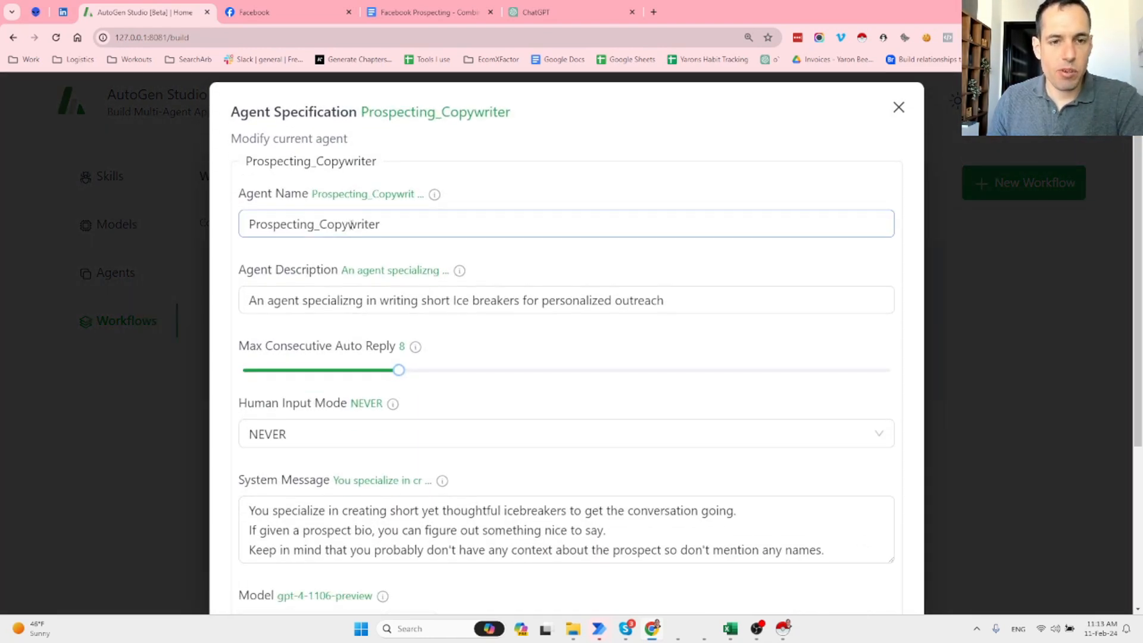
left_click(315, 290)
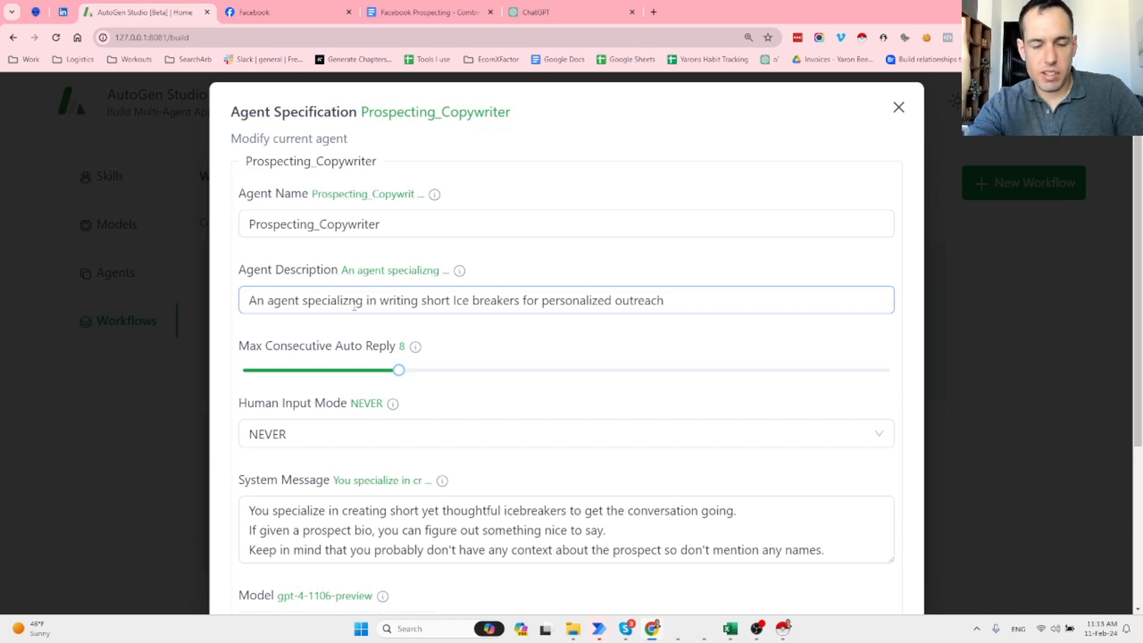
left_click(375, 501)
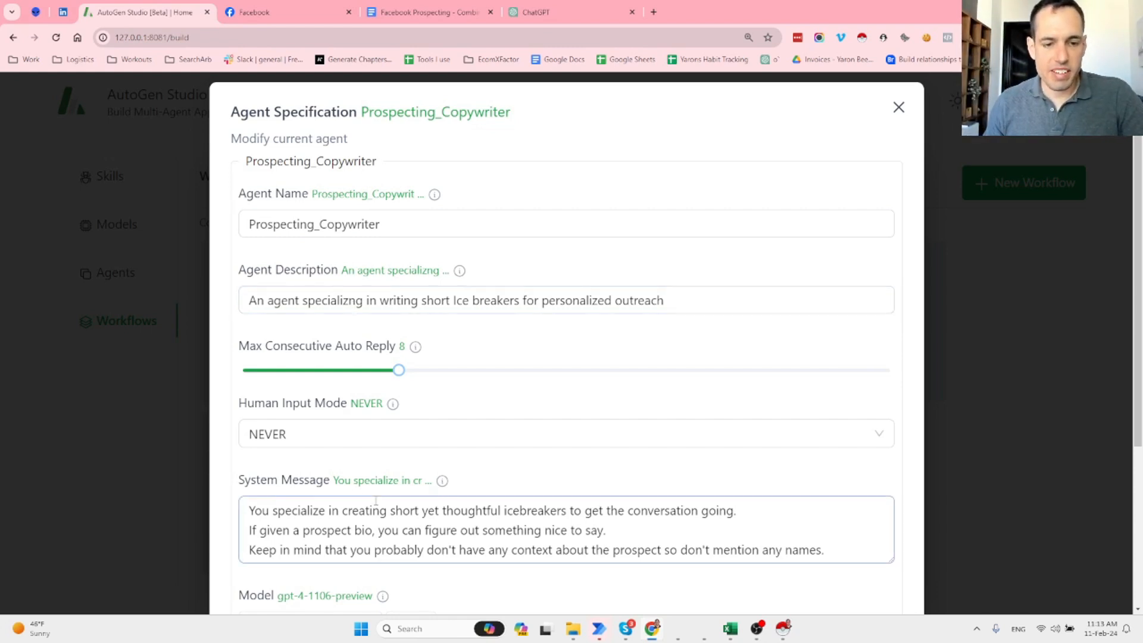
scroll(380, 500, "down", 1)
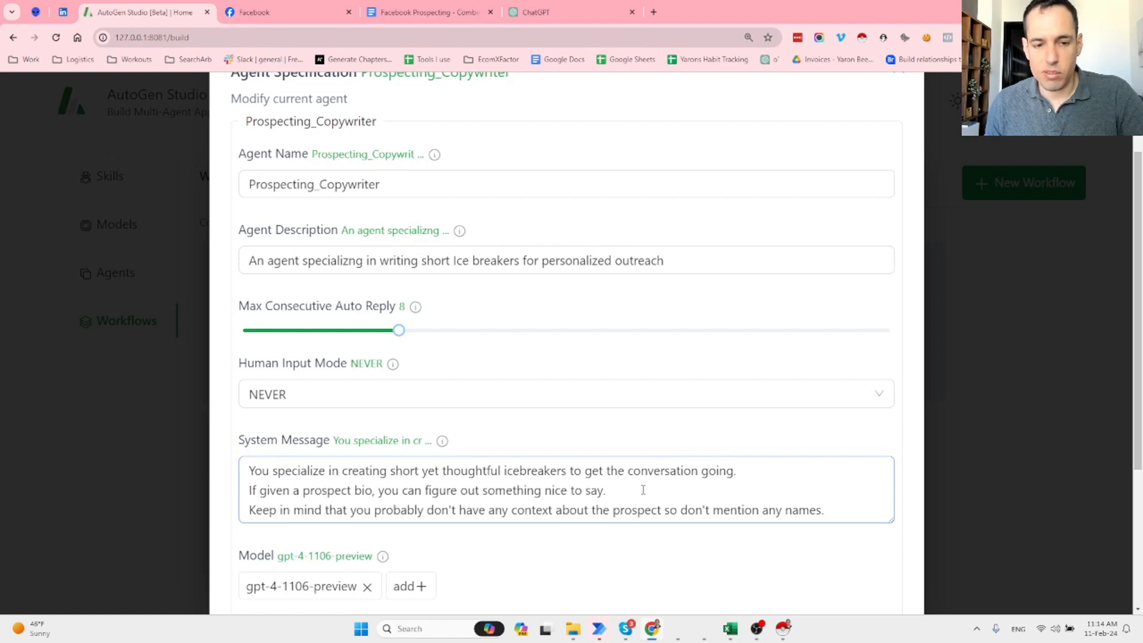
scroll(642, 489, "down", 1)
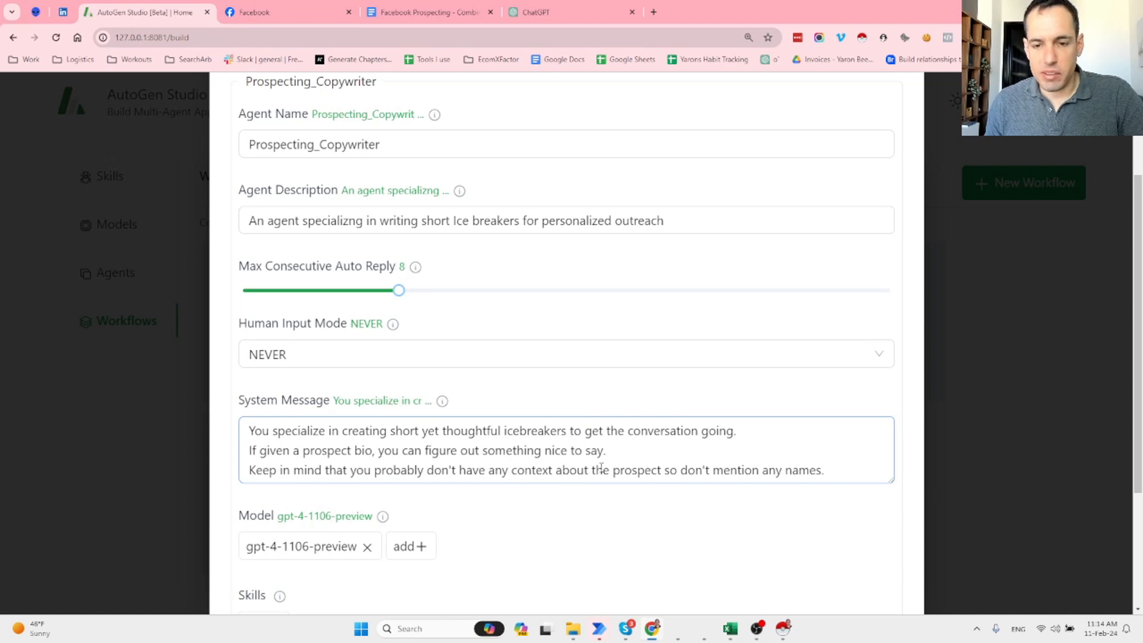
left_click(712, 489)
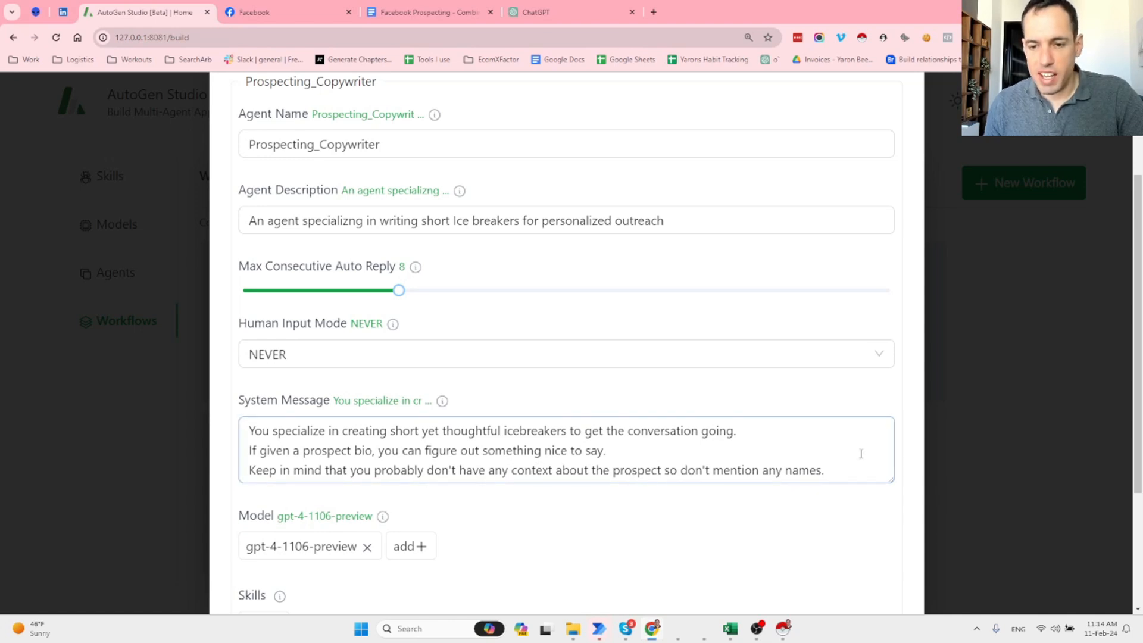
Review the copywriter's remaining settings: gpt-4-1106-preview, max auto reply 8, human input NEVER.
scroll(851, 459, "down", 2)
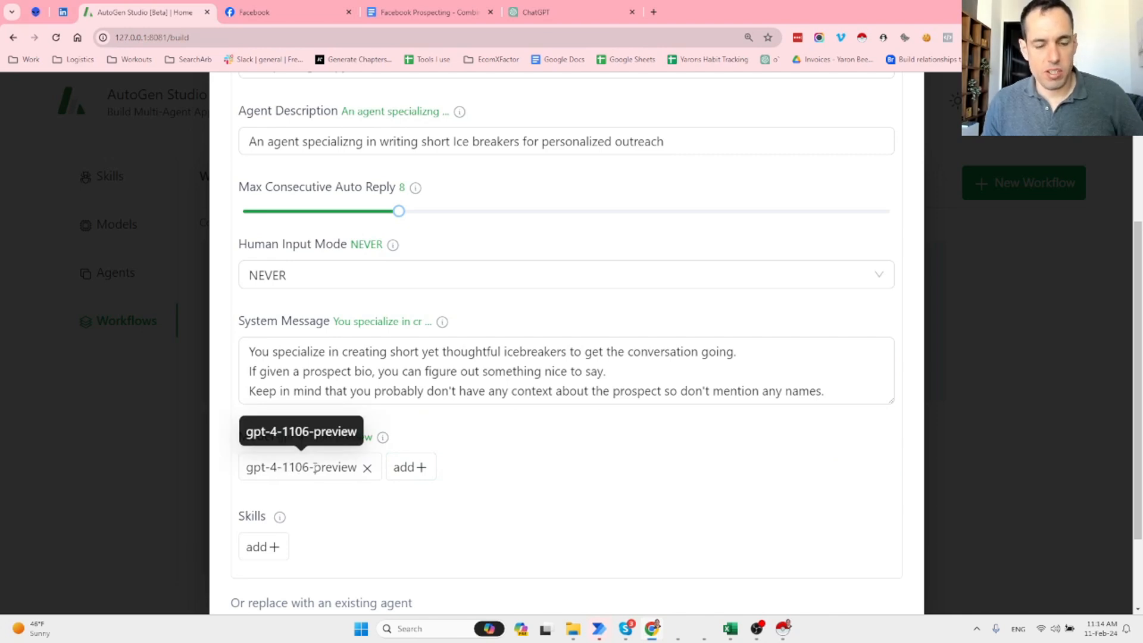
scroll(314, 467, "down", 2)
scroll(426, 485, "up", 4)
scroll(774, 481, "down", 4)
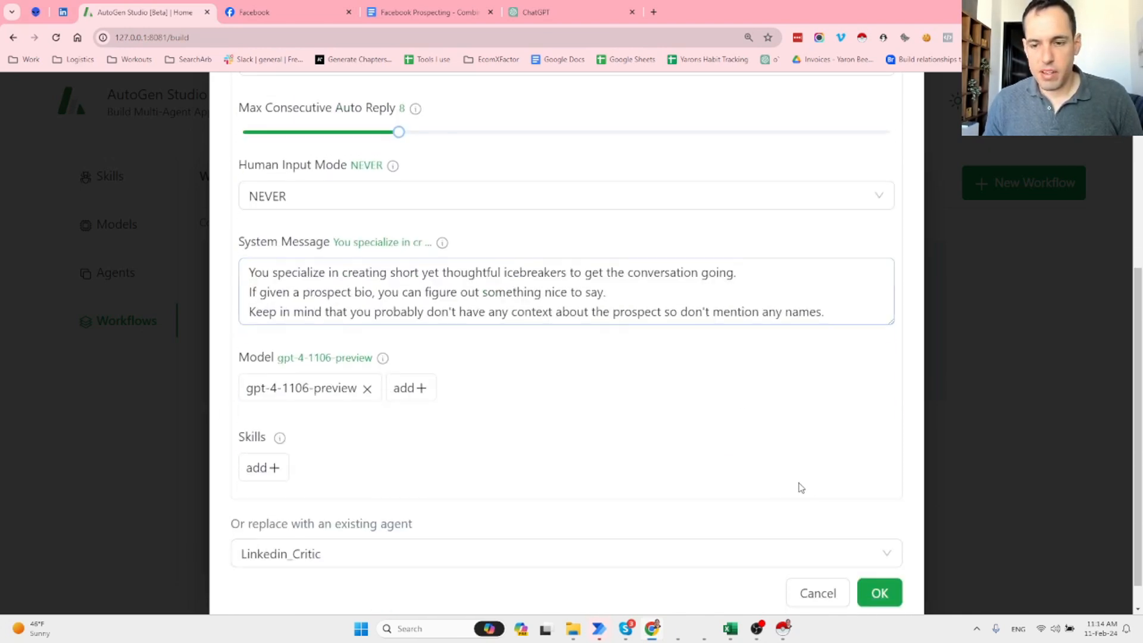
scroll(775, 481, "up", 5)
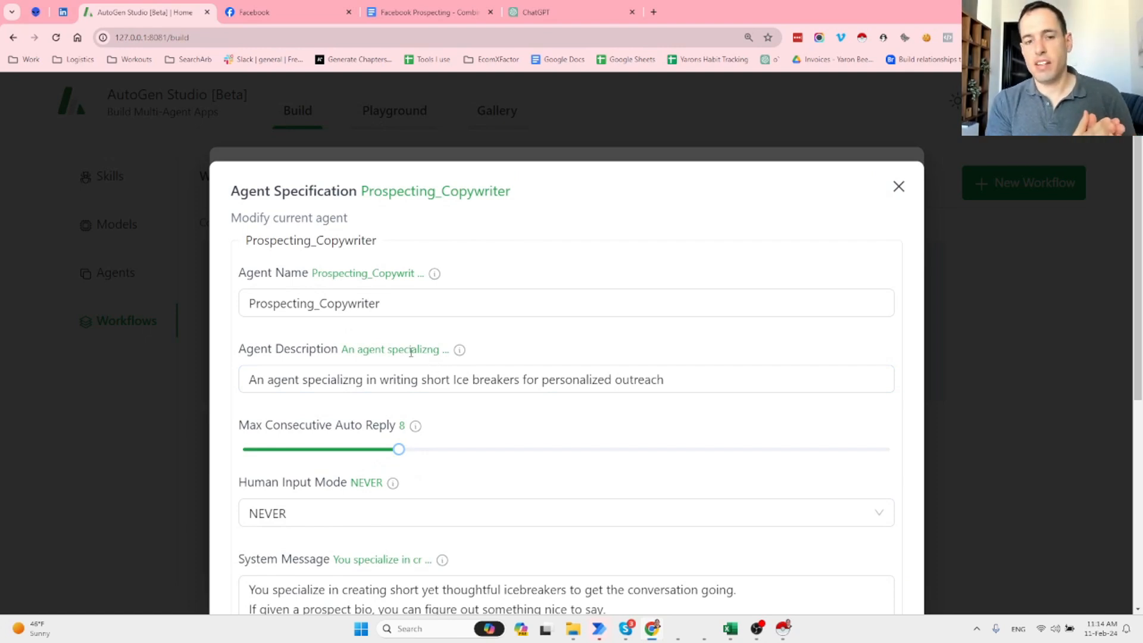
scroll(411, 352, "down", 2)
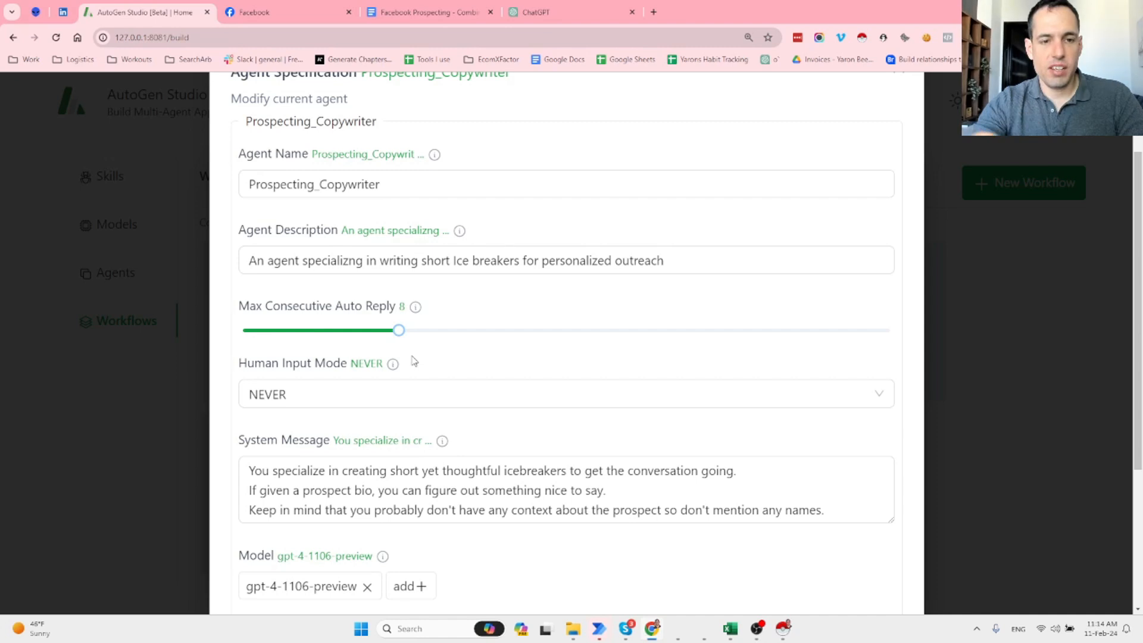
Select the full Agent Description text of Prospecting_Copywriter.
left_click(523, 266)
triple_click(523, 266)
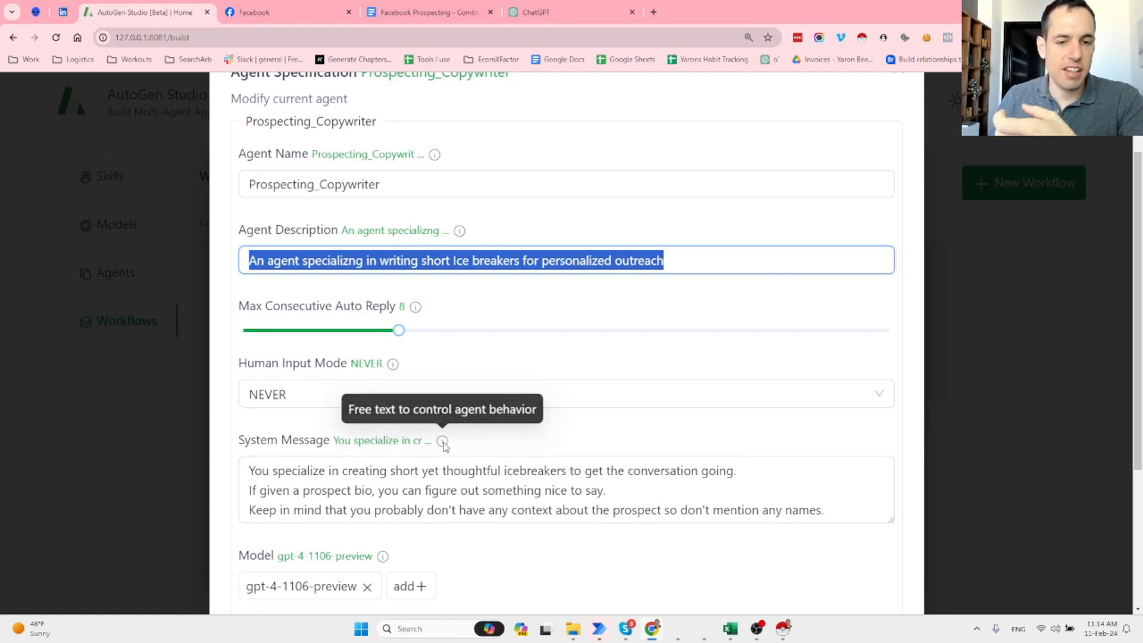
scroll(581, 439, "down", 4)
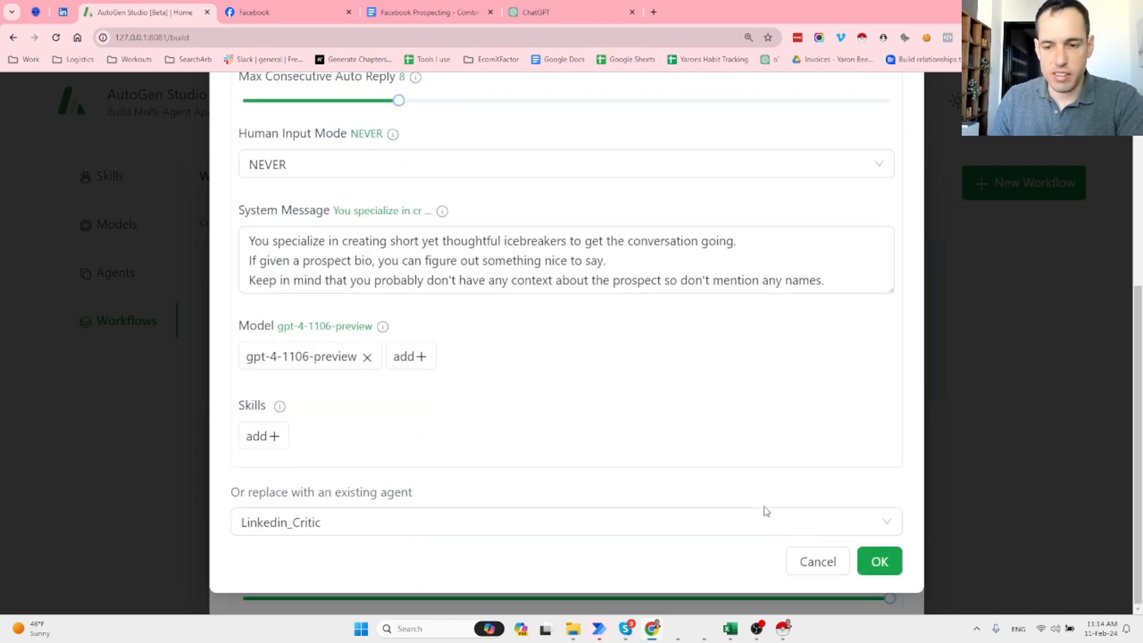
scroll(685, 428, "up", 6)
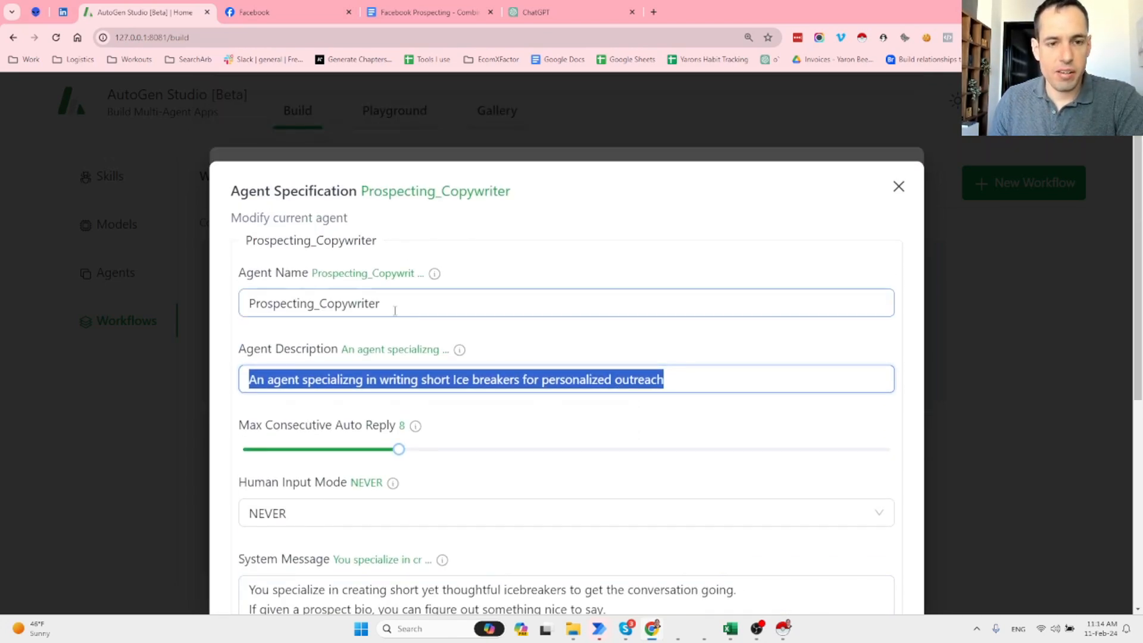
scroll(394, 310, "down", 5)
Save the copywriter agent and open the Prospecting_Critic specification at its Agent Name.
left_click(877, 558)
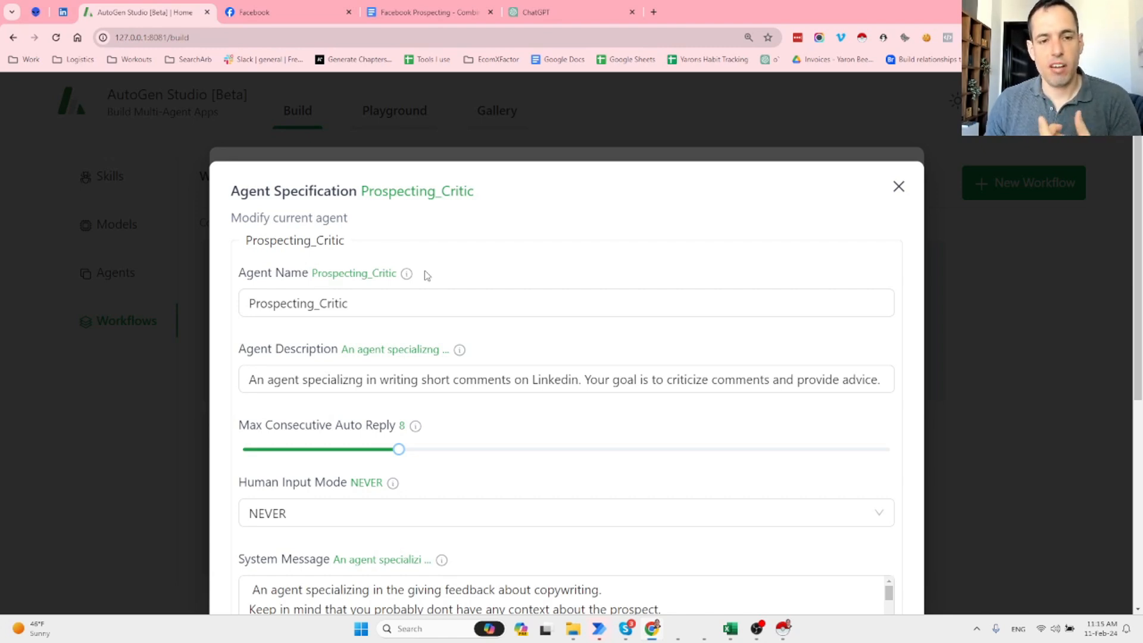
left_click(392, 305)
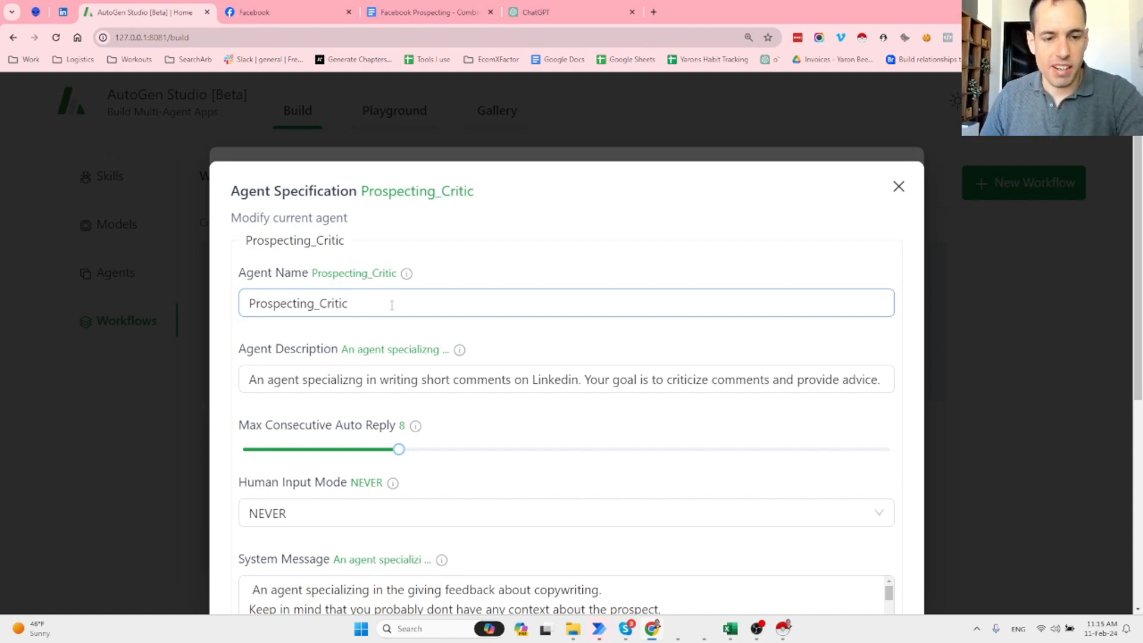
Paste the reputational-risk review instructions into Prospecting_Critic's system message, followed by a new line.
scroll(619, 437, "down", 3)
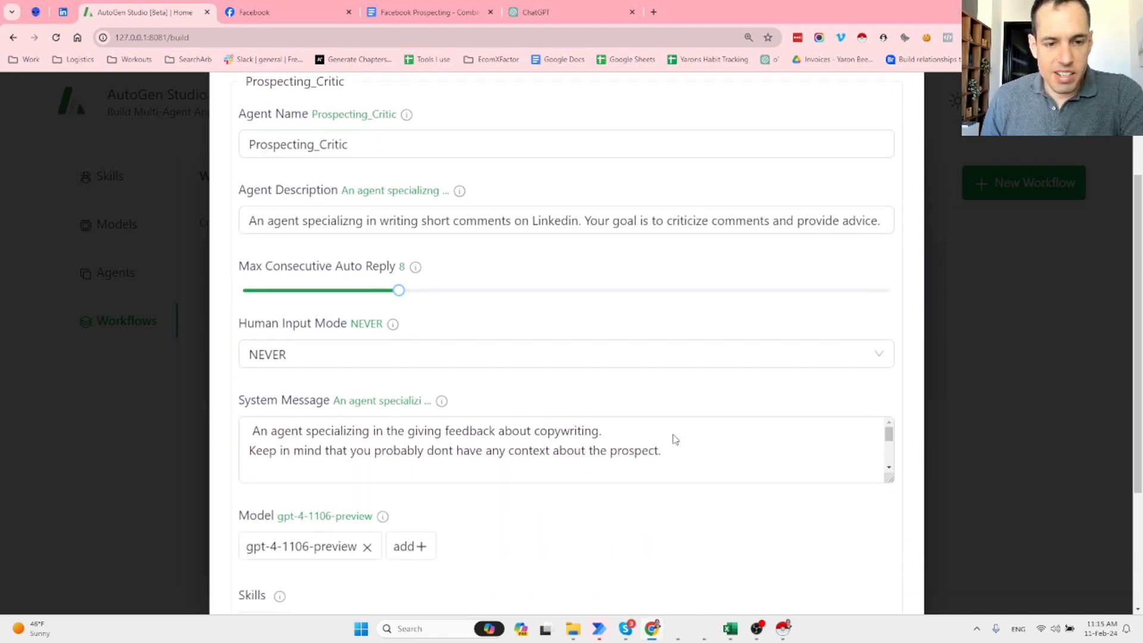
left_click(662, 437)
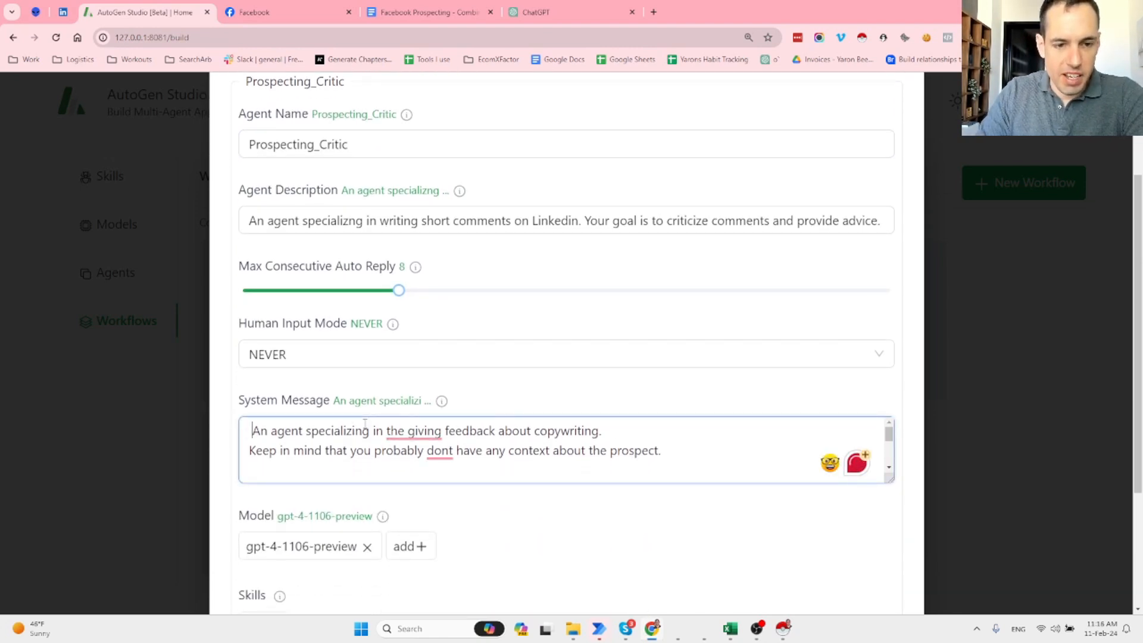
mouse_move(398, 431)
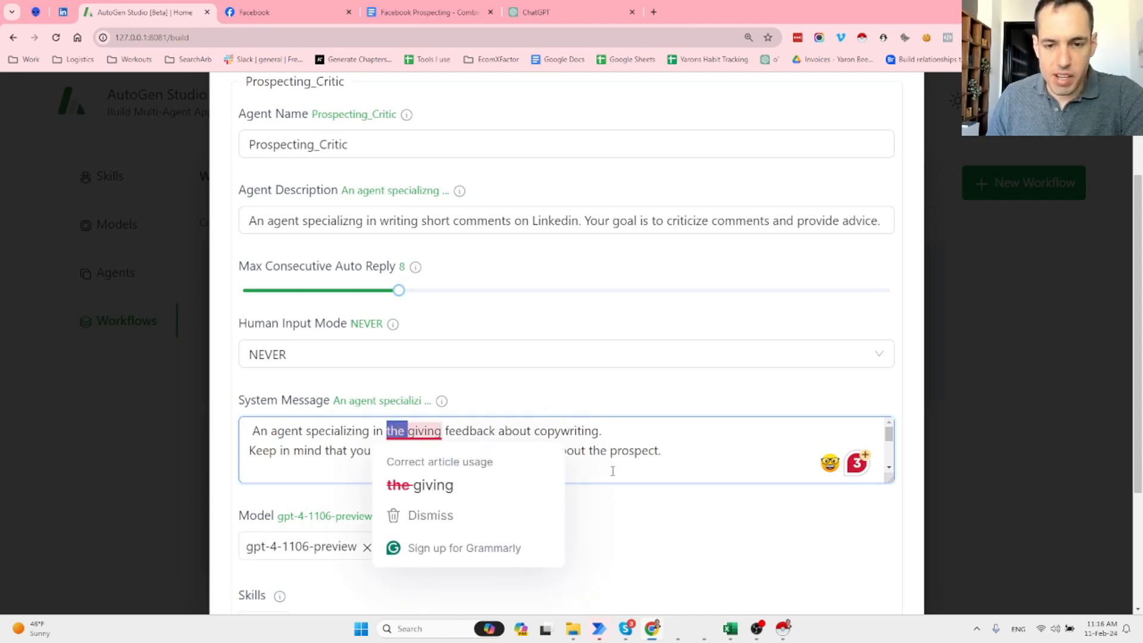
left_click(645, 435)
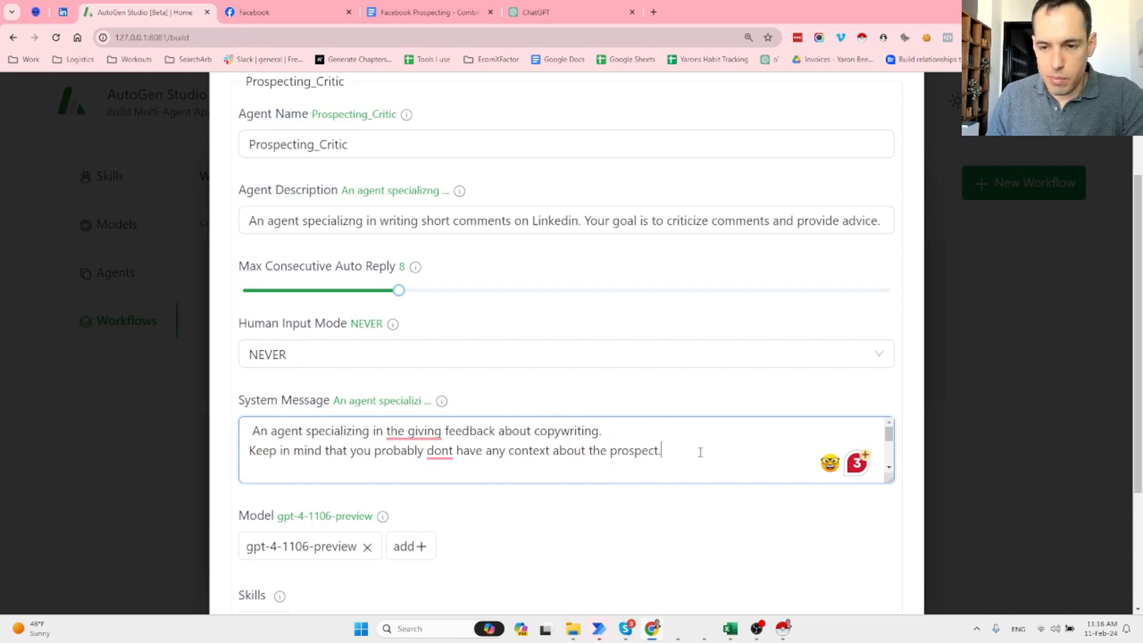
type("Analyze the ice breaker and make sure there's no reputational risk in uploading it. If there's any reputational risk since you're not sure how it will be perceived suggest how we can adjust it.")
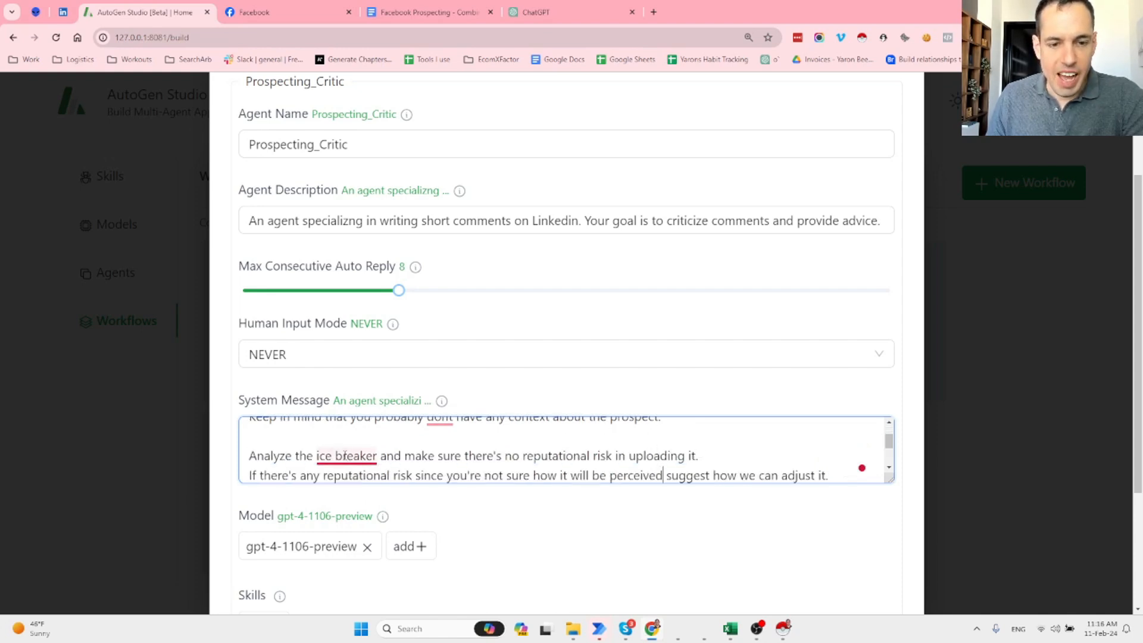
mouse_move(349, 456)
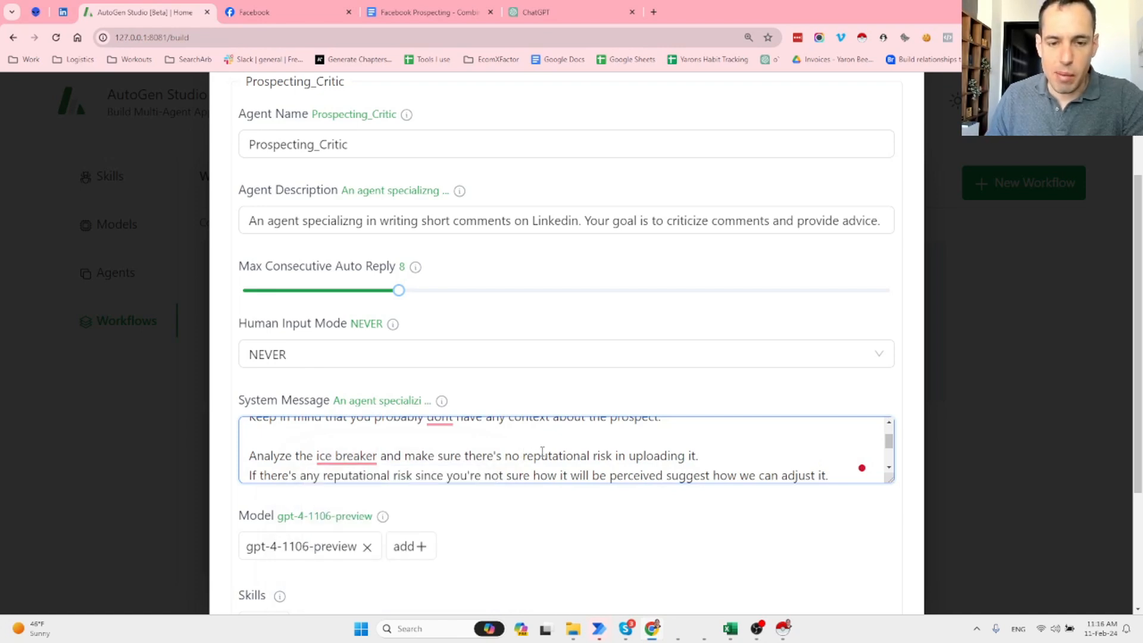
key("Return")
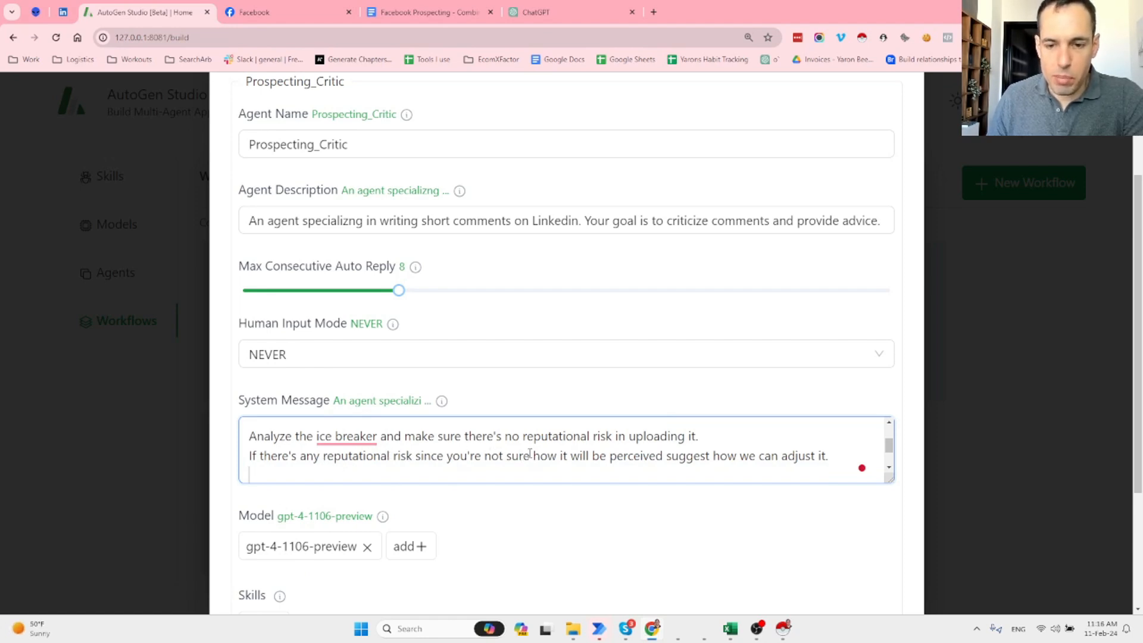
scroll(529, 454, "down", 2)
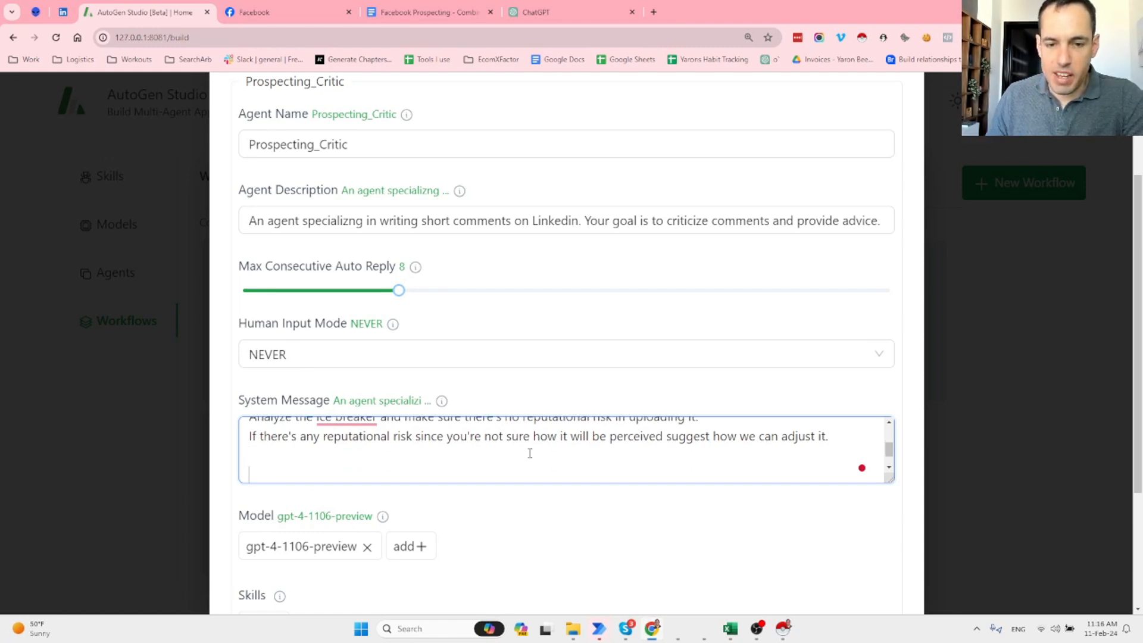
Close the critic settings, then save groupchat_assistant and the Personalized_Outreach workflow.
scroll(916, 143, "up", 2)
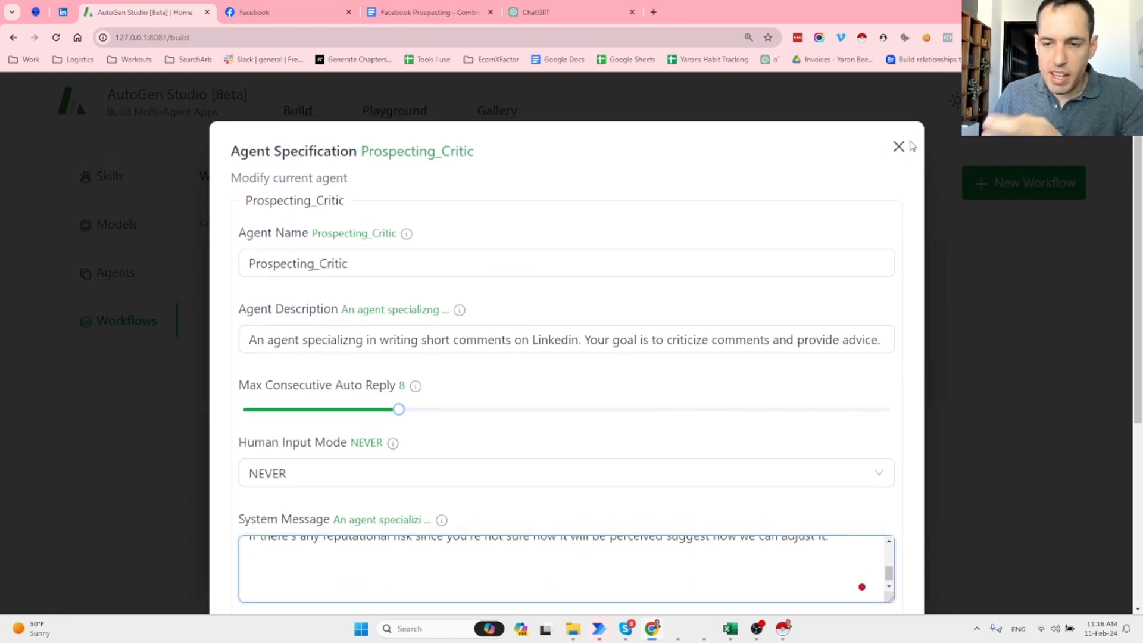
left_click(898, 145)
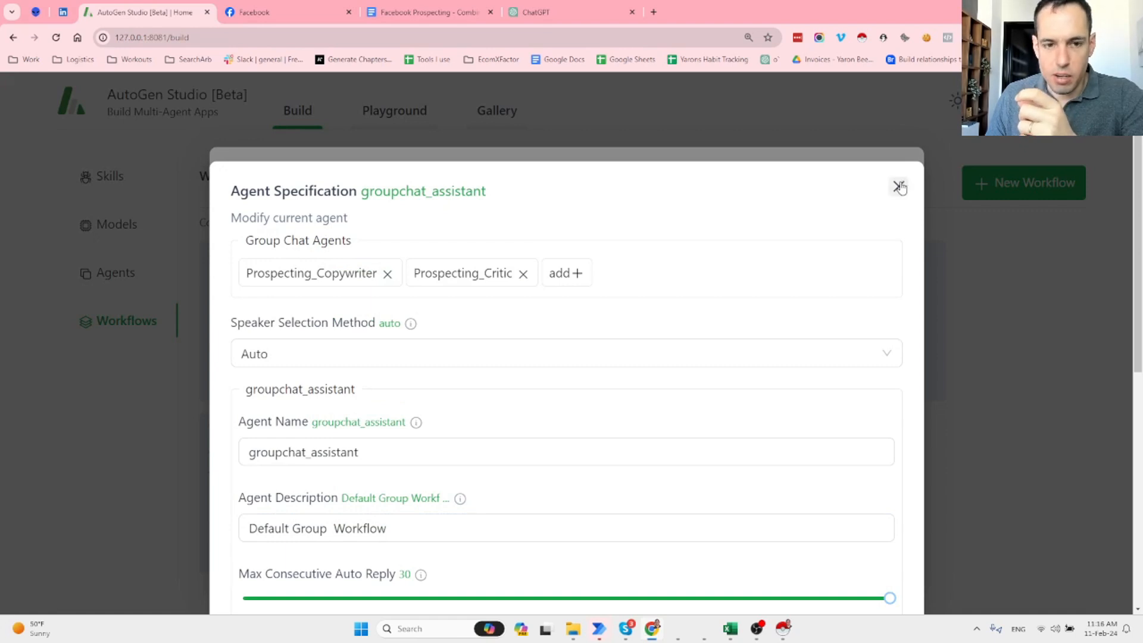
scroll(865, 229, "down", 4)
scroll(859, 244, "down", 3)
scroll(869, 416, "up", 1)
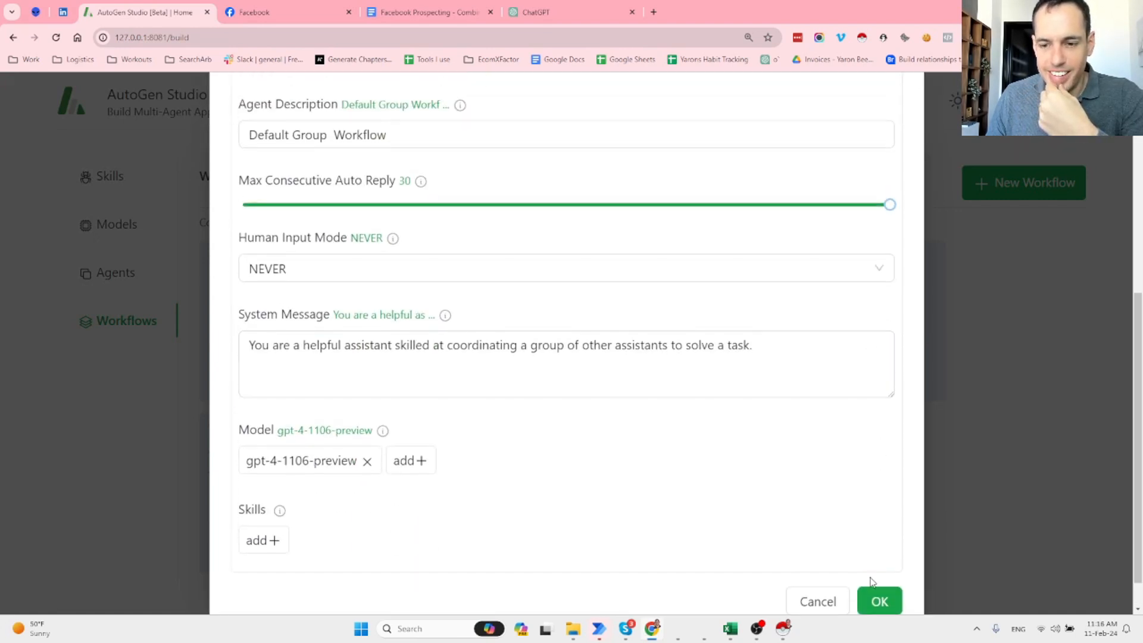
left_click(878, 602)
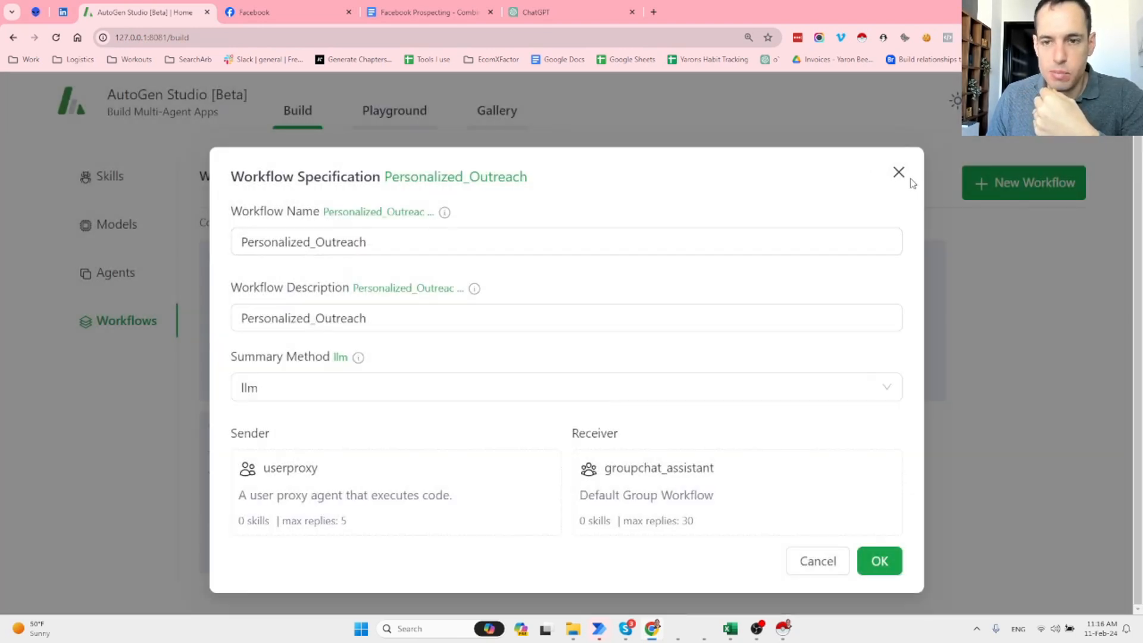
left_click(706, 462)
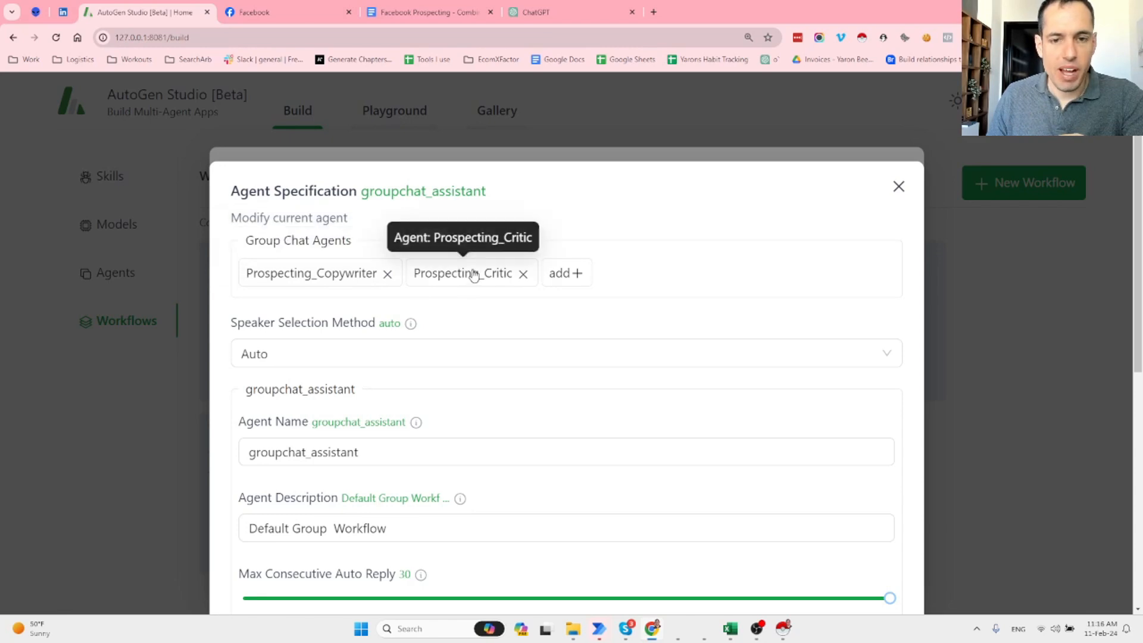
scroll(497, 285, "down", 4)
scroll(506, 282, "down", 5)
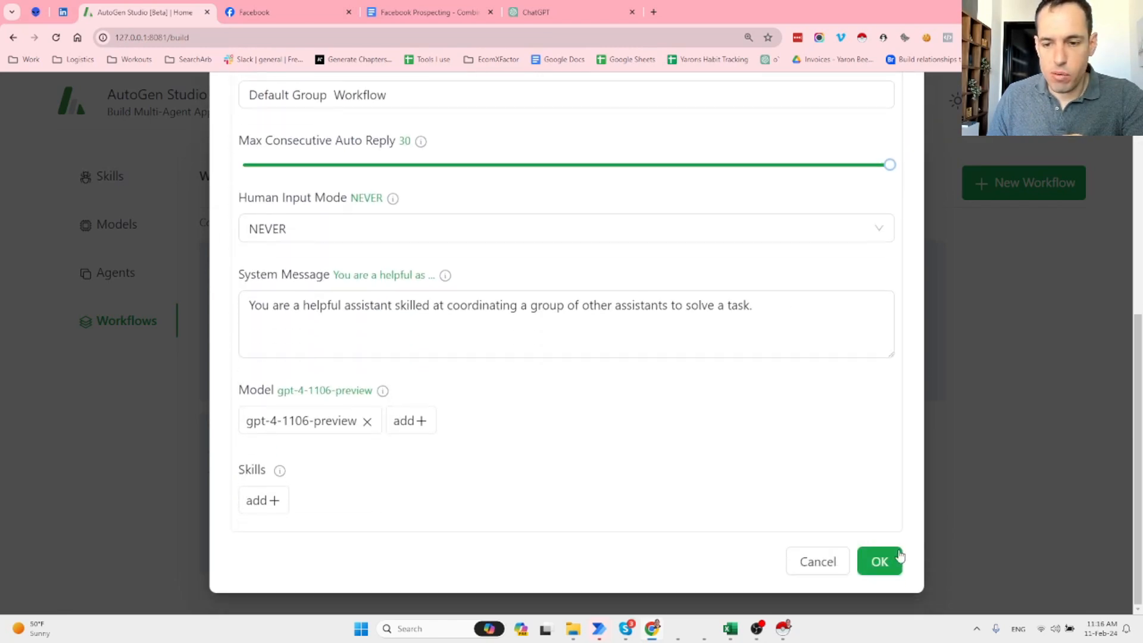
left_click(880, 560)
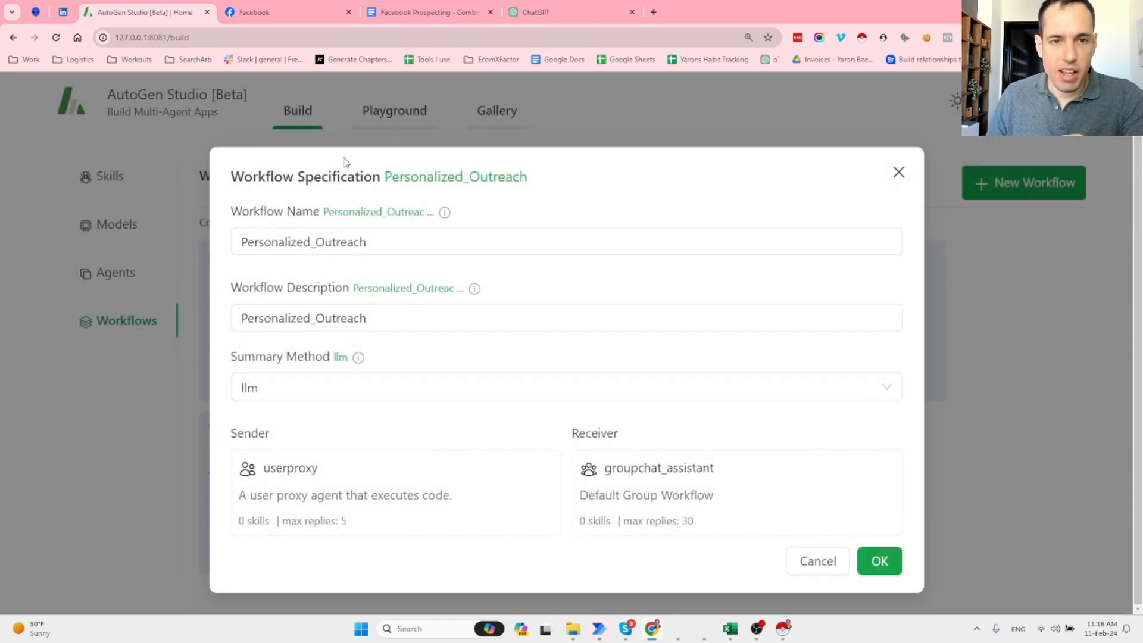
left_click(878, 560)
In the Playground, cancel the New Session dialog and select the prospect's name in the prompt.
left_click(385, 123)
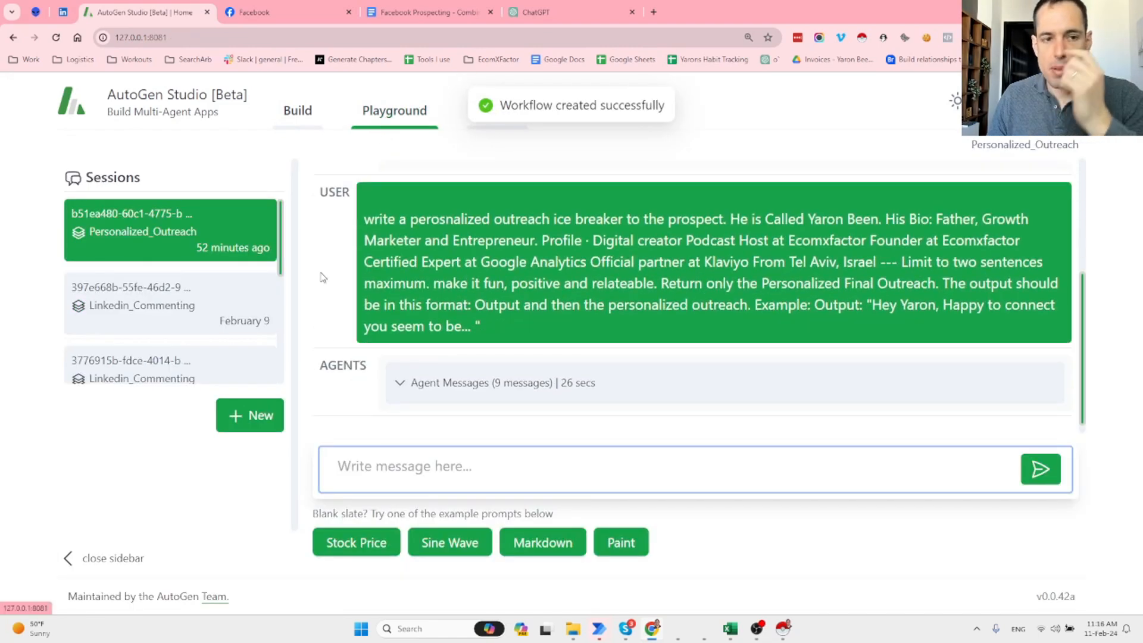
left_click(250, 417)
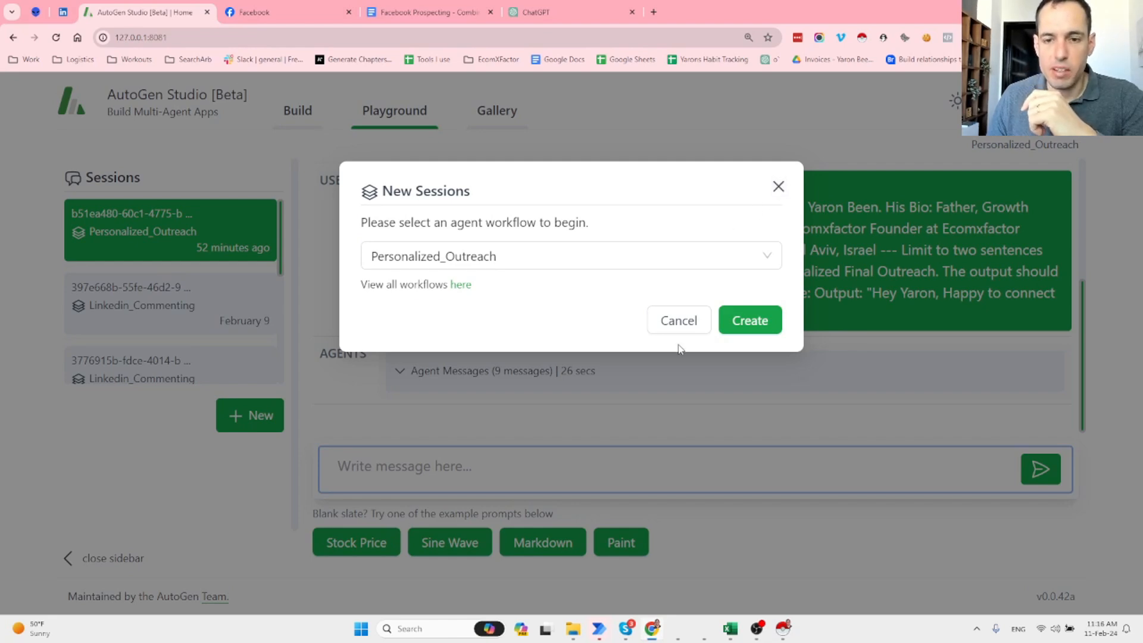
left_click(677, 321)
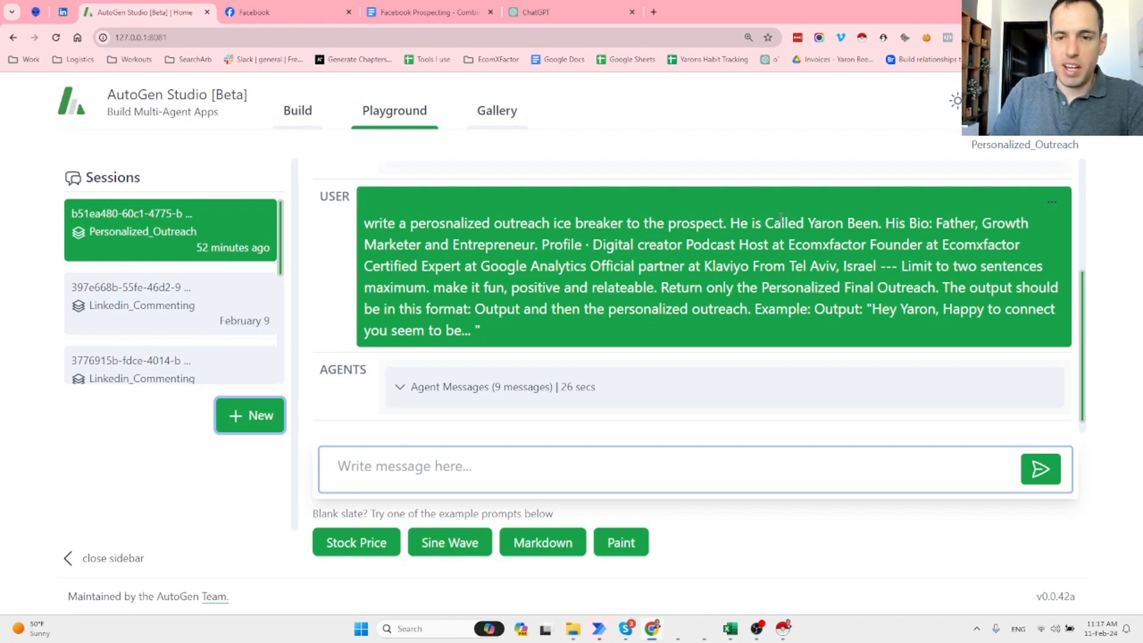
left_click_drag(808, 223, 1029, 223)
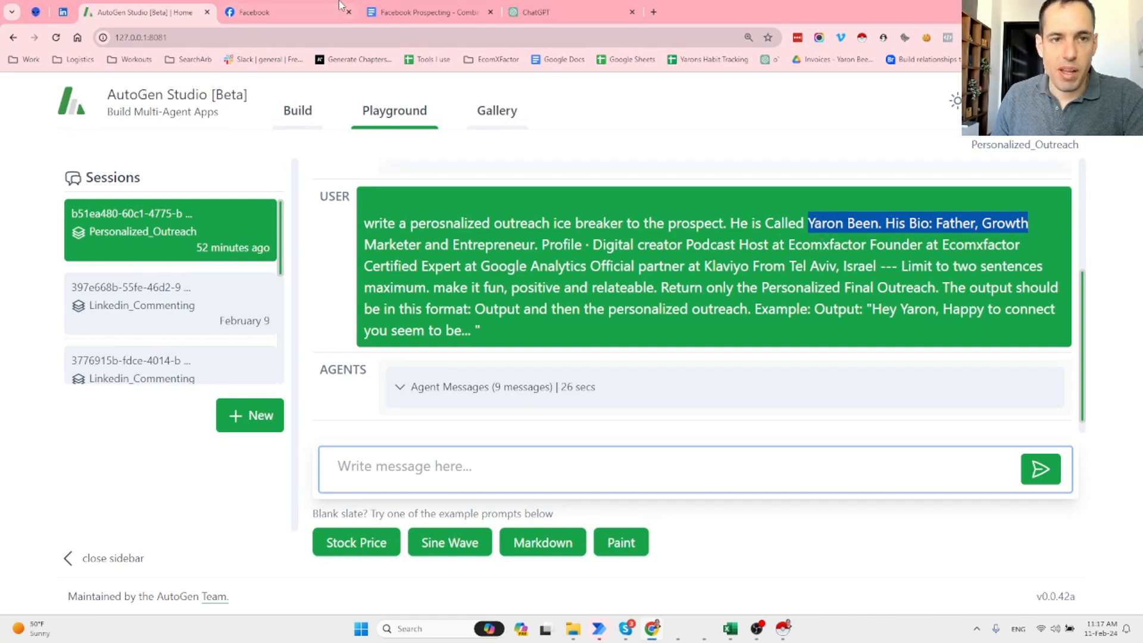
In Facebook, open the profile from the account menu and close the Messenger chat.
left_click(315, 9)
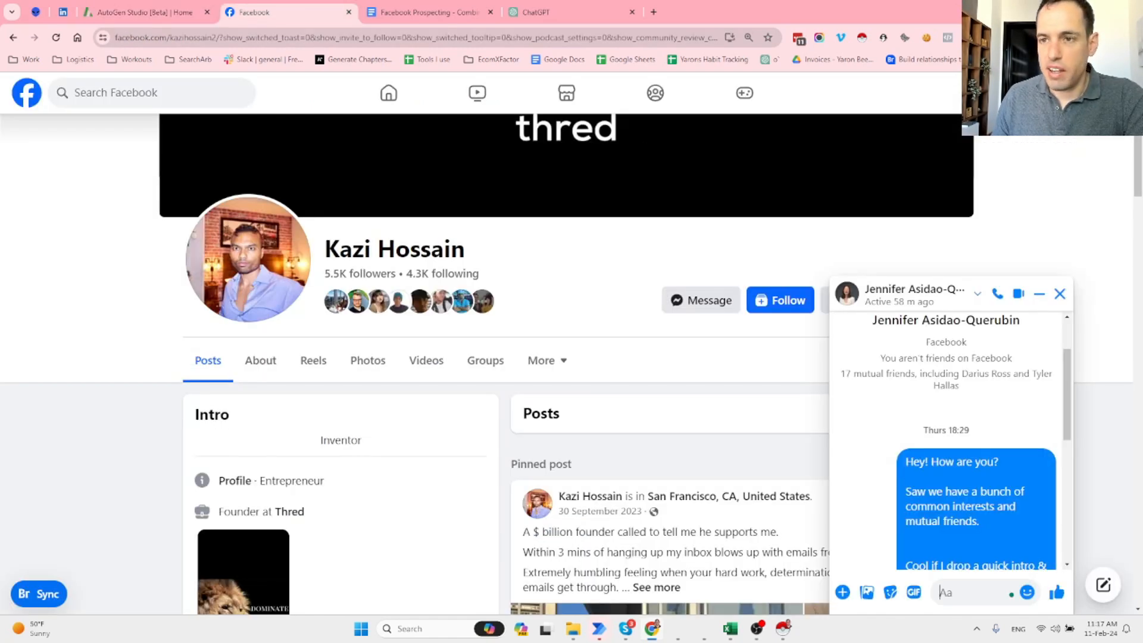
left_click(1119, 93)
left_click(923, 148)
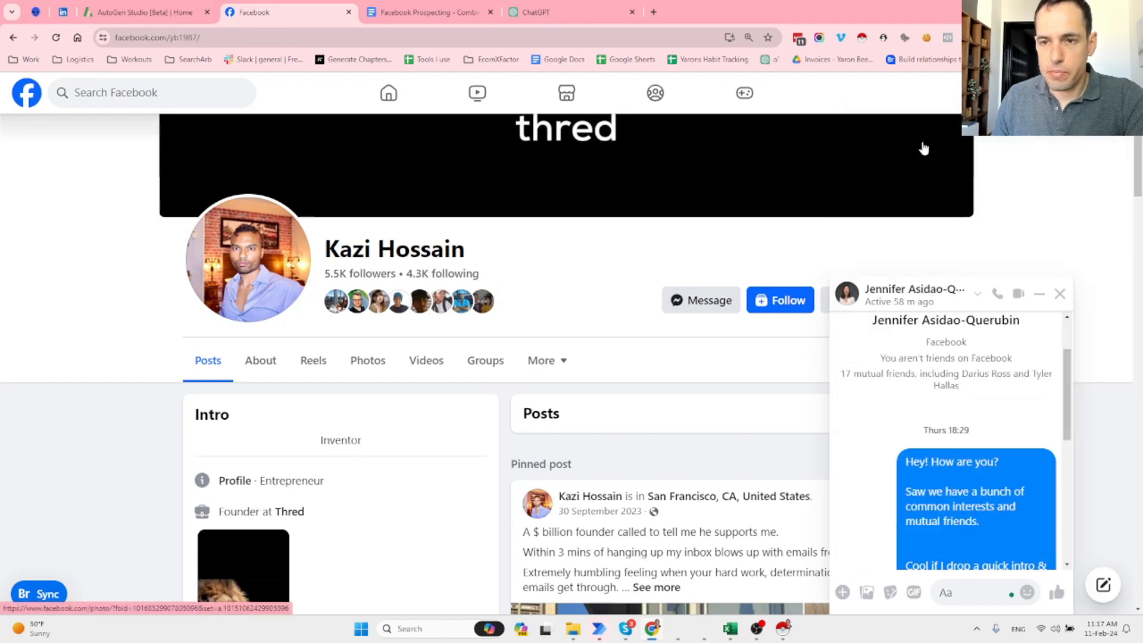
left_click(1059, 293)
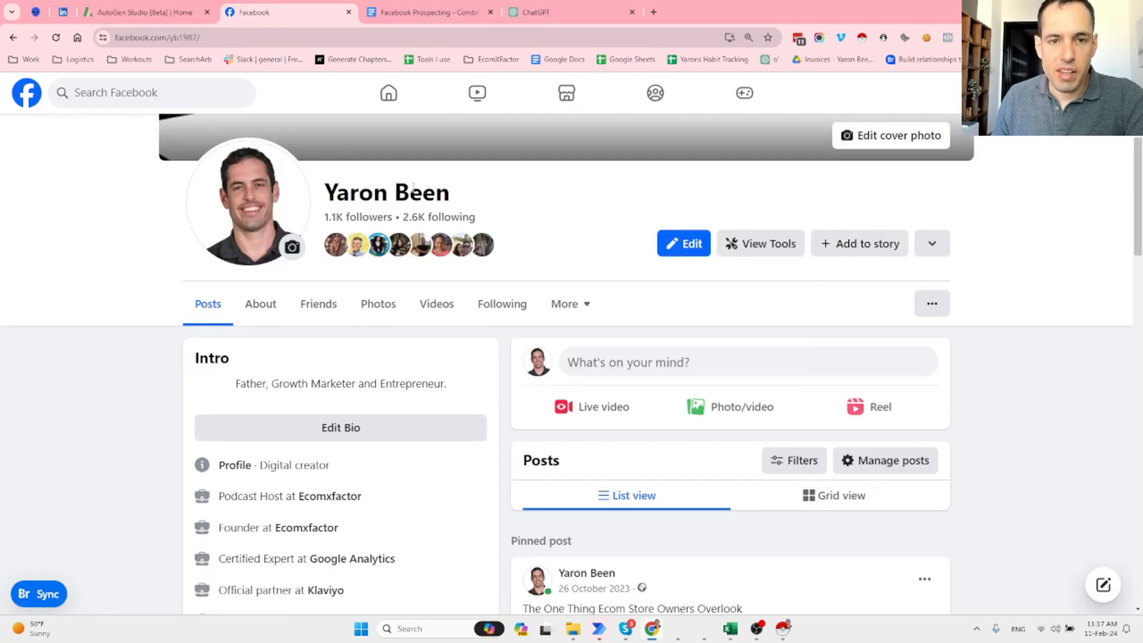
Review the profile name and Intro work details, then go back to AutoGen Studio.
triple_click(413, 186)
left_click(413, 188)
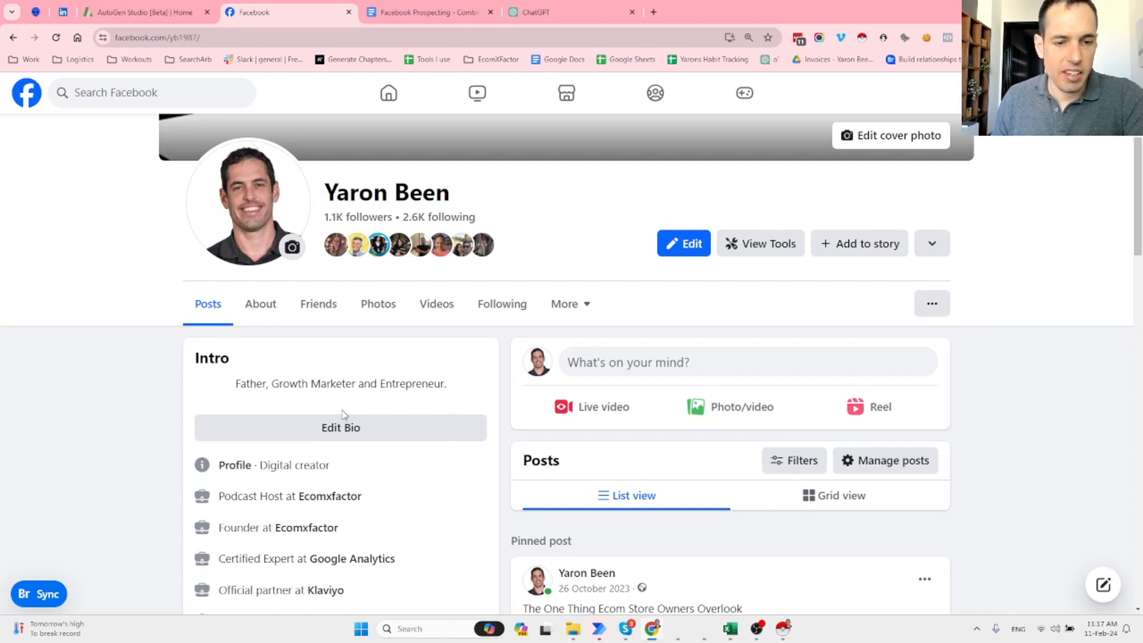
scroll(342, 411, "down", 1)
mouse_move(322, 420)
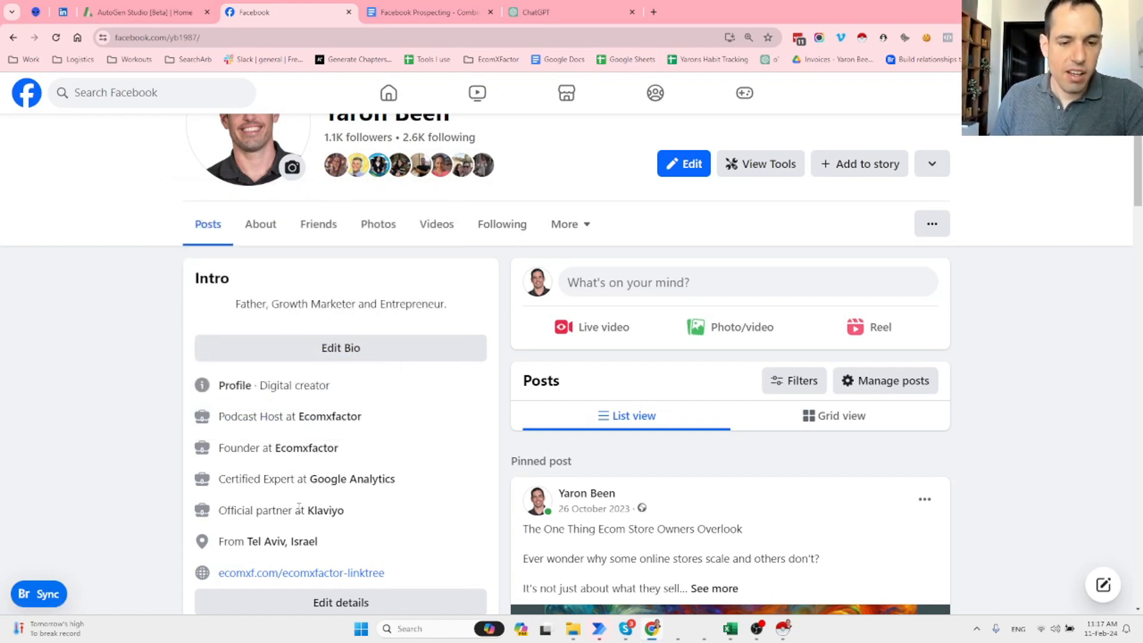
mouse_move(269, 546)
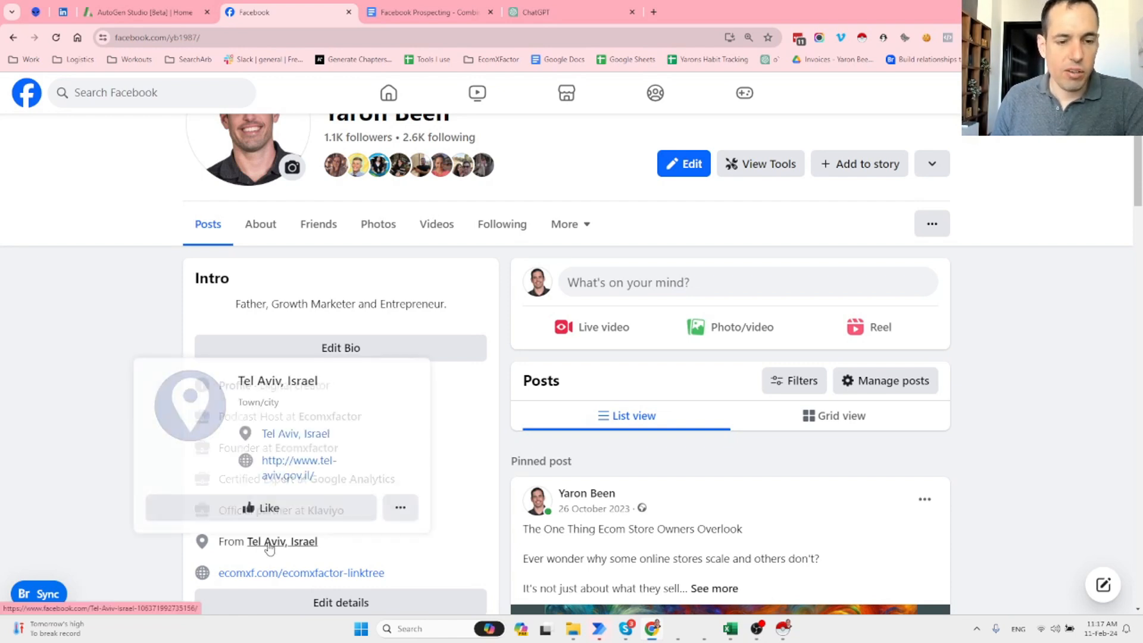
left_click(128, 7)
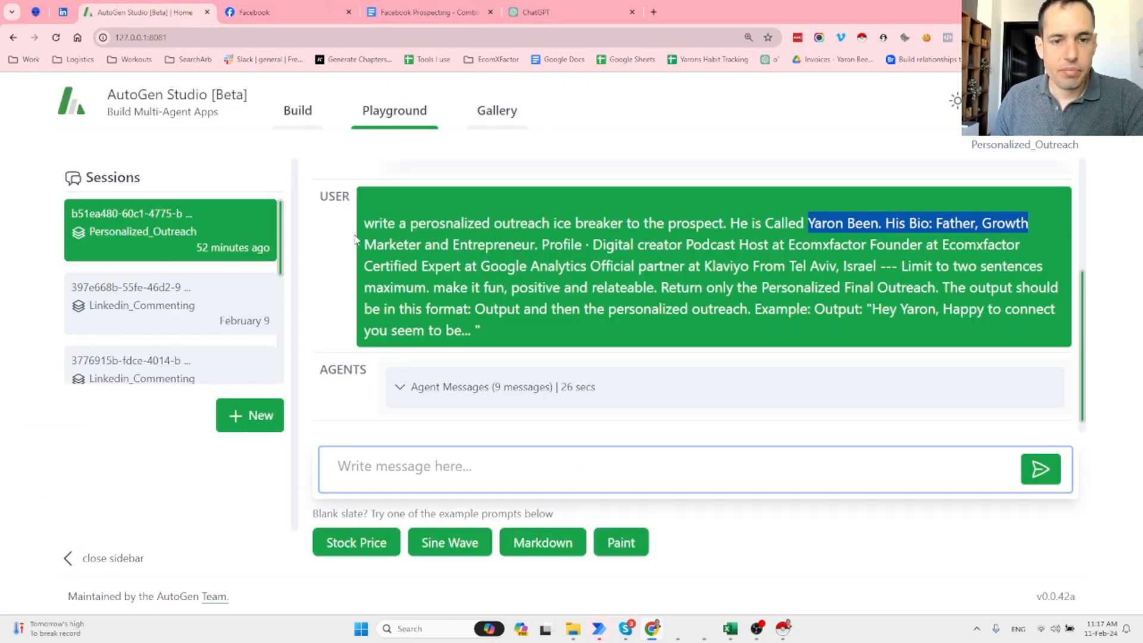
left_click(809, 218)
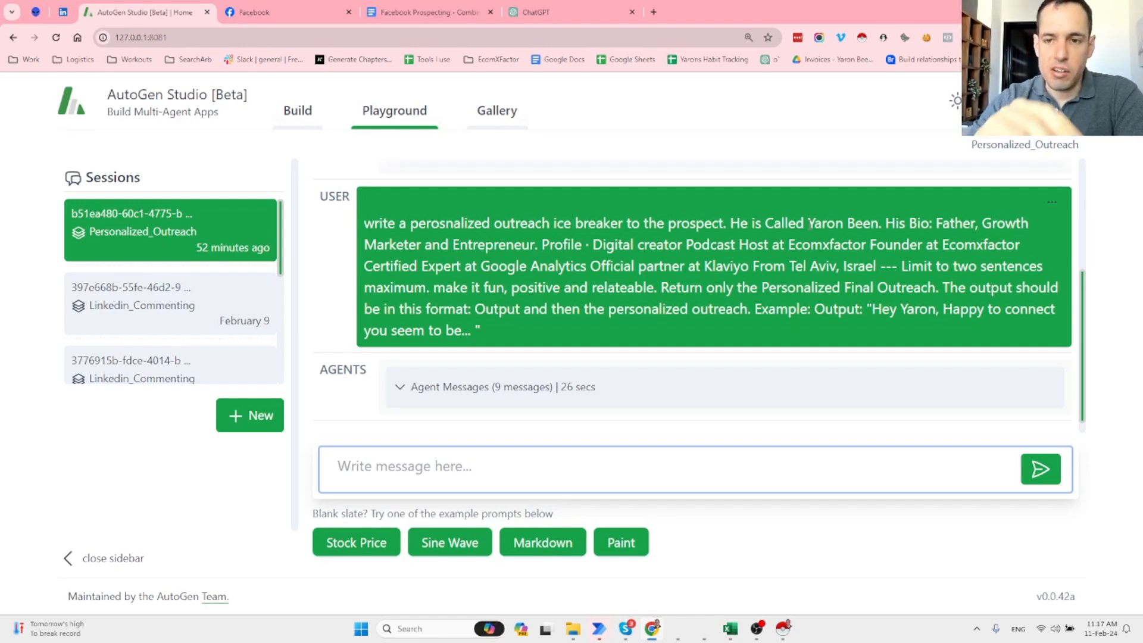
left_click_drag(808, 224, 868, 245)
left_click(858, 228)
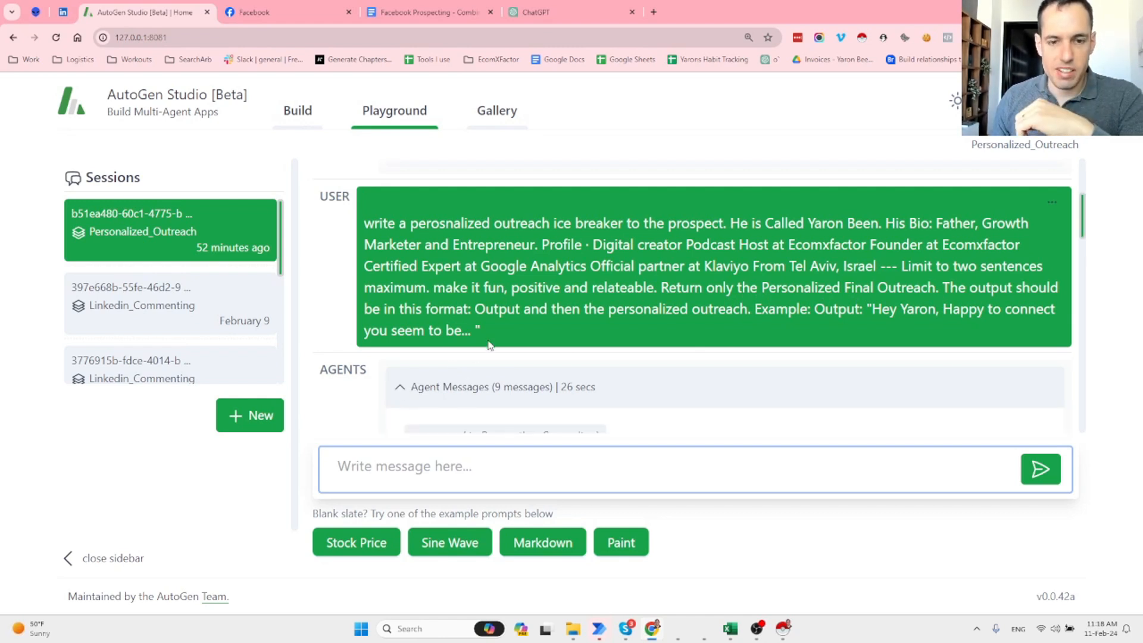
Expand the 9 agent messages and read the copywriter's icebreaker and the critic's no-risk review.
left_click(400, 387)
scroll(463, 347, "down", 1)
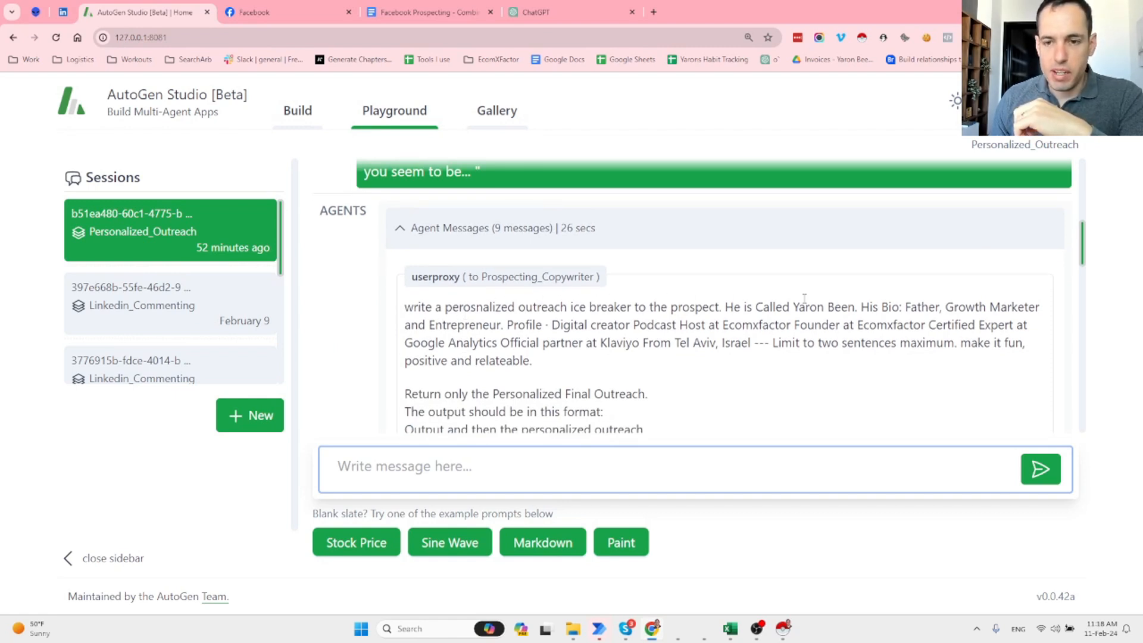
scroll(850, 307, "down", 2)
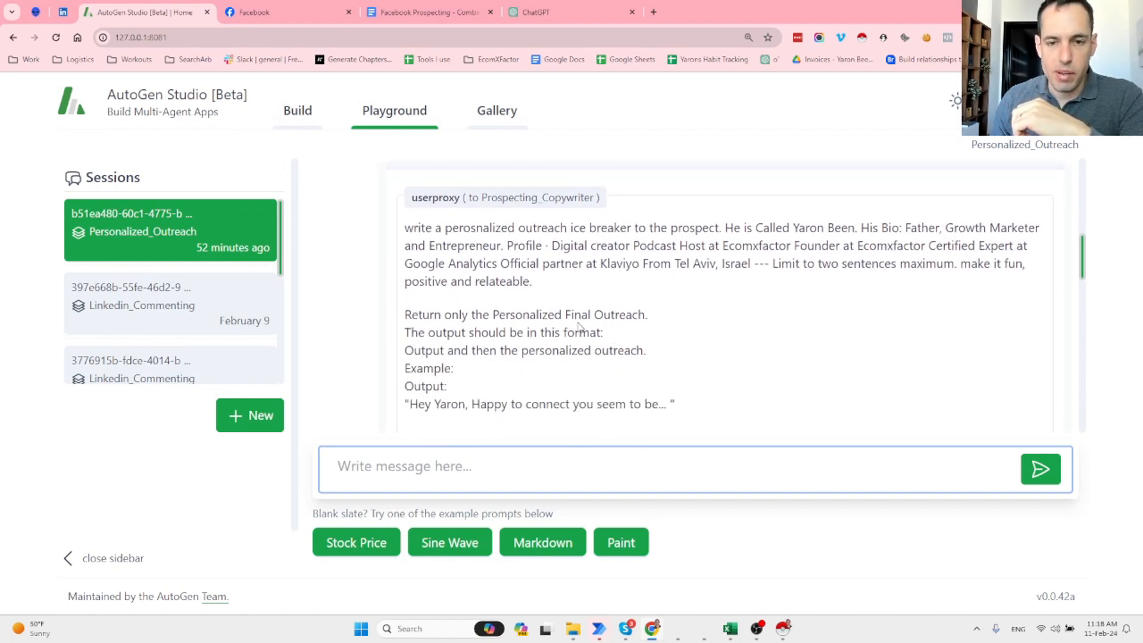
scroll(489, 336, "down", 4)
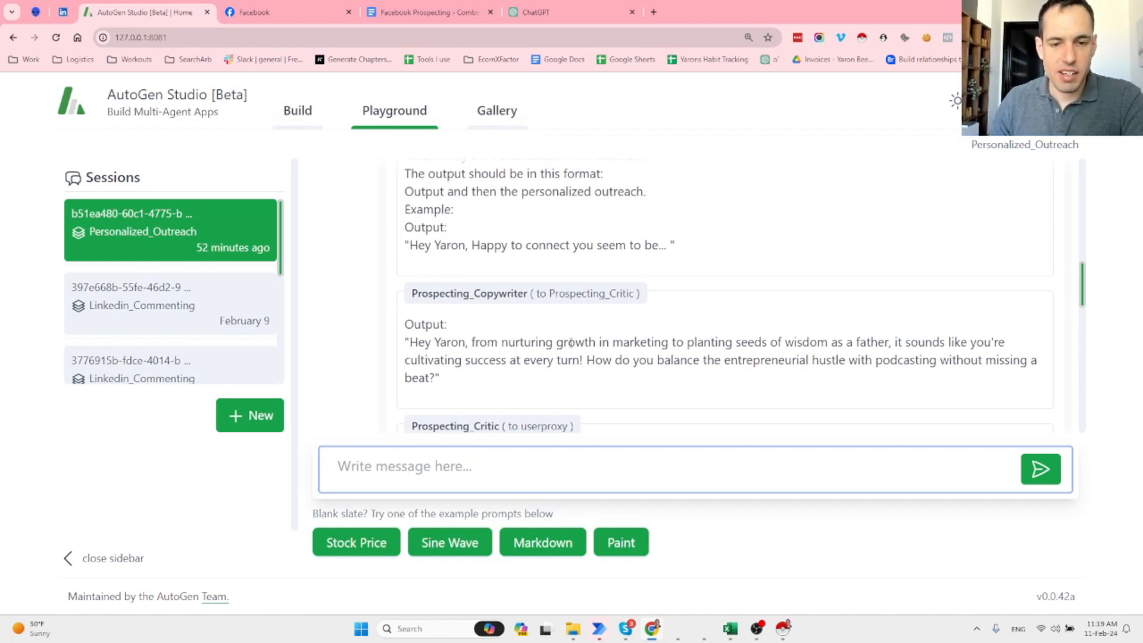
scroll(570, 343, "down", 2)
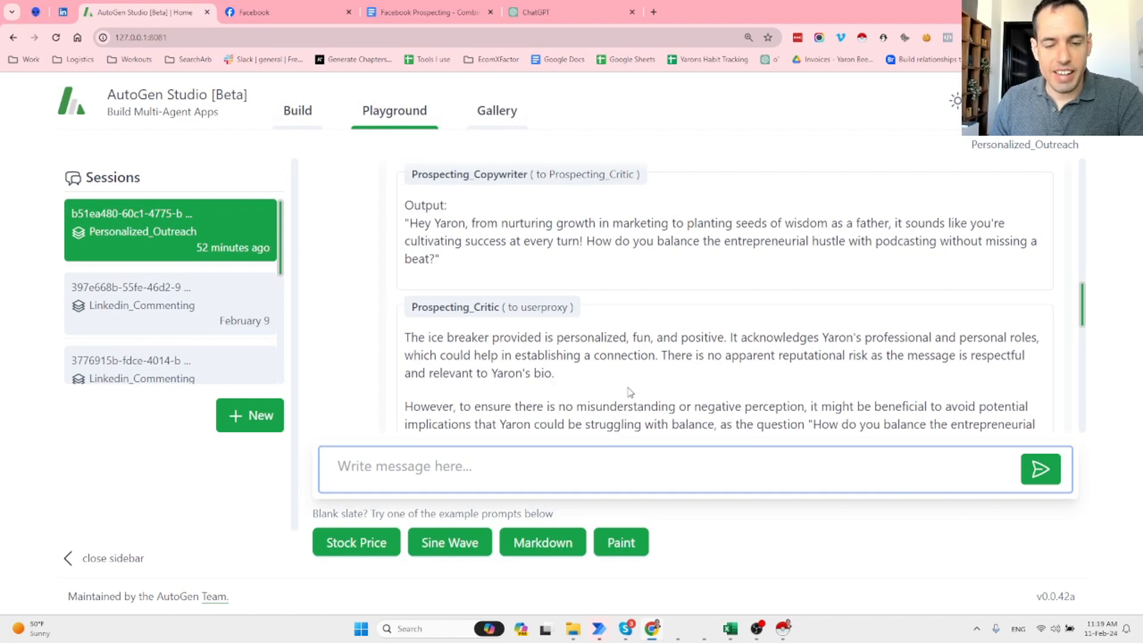
left_click_drag(657, 355, 696, 381)
left_click(674, 391)
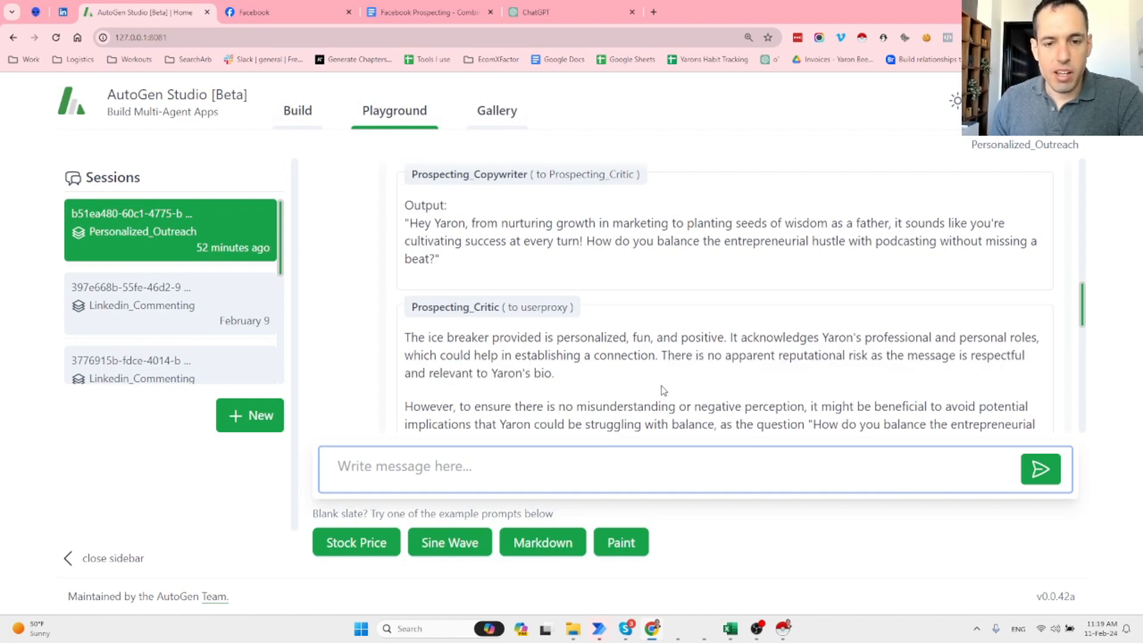
scroll(665, 390, "down", 1)
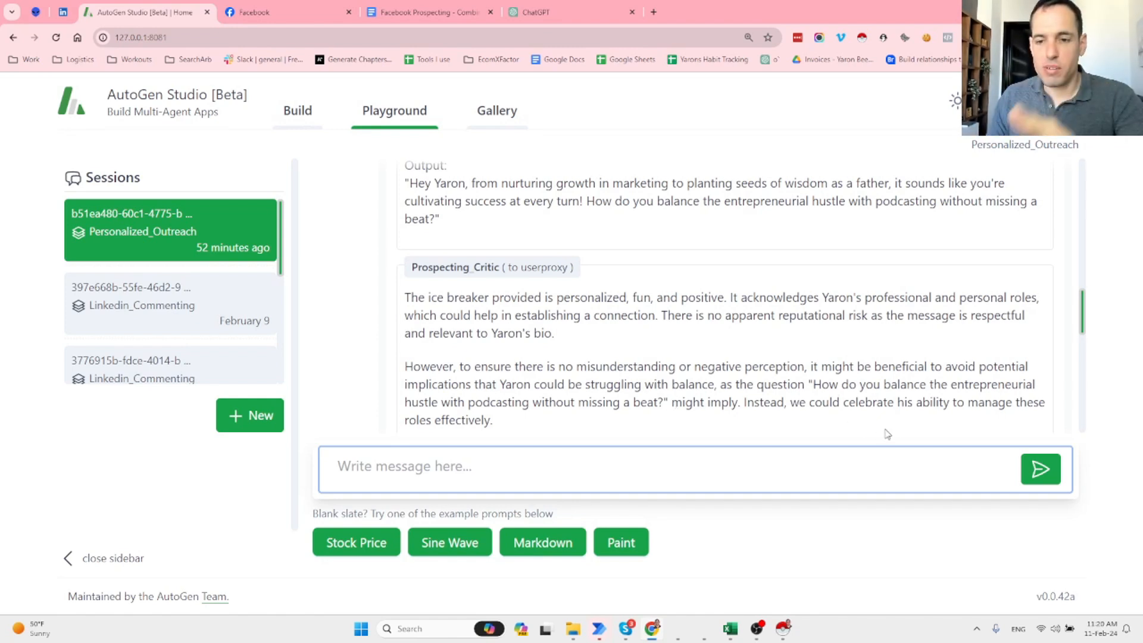
scroll(896, 399, "down", 1)
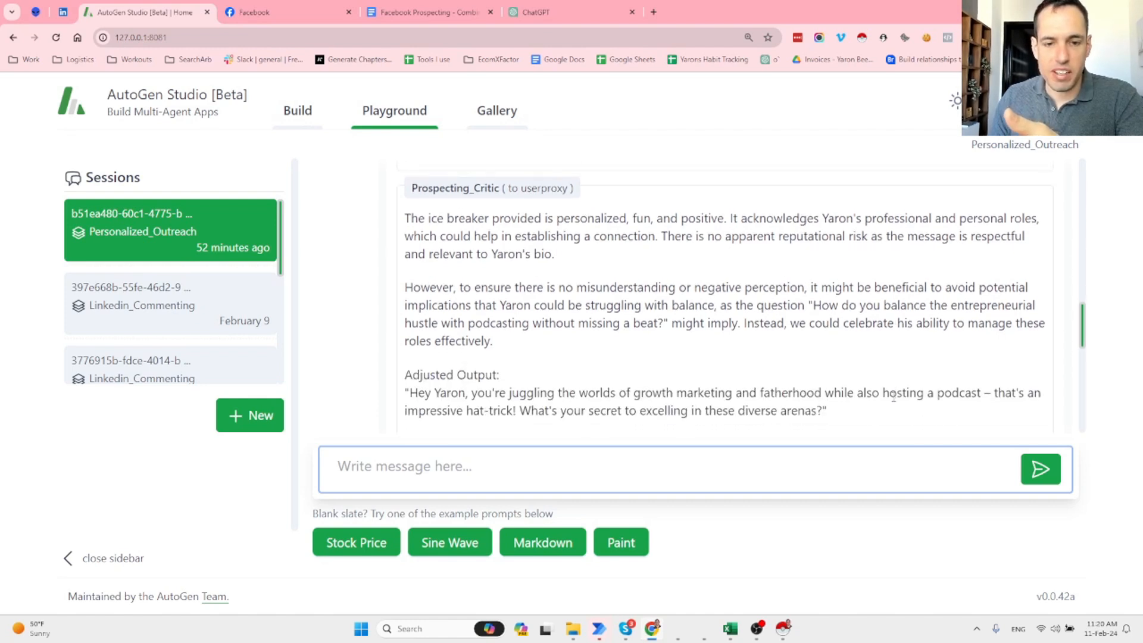
scroll(892, 396, "down", 1)
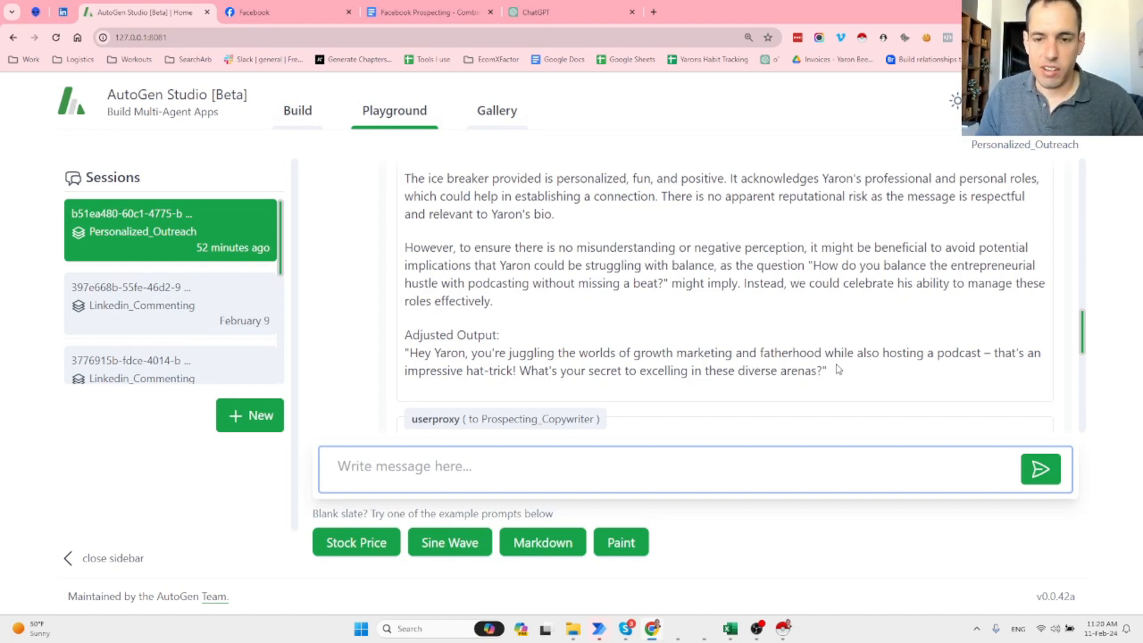
scroll(834, 374, "down", 2)
scroll(833, 373, "down", 4)
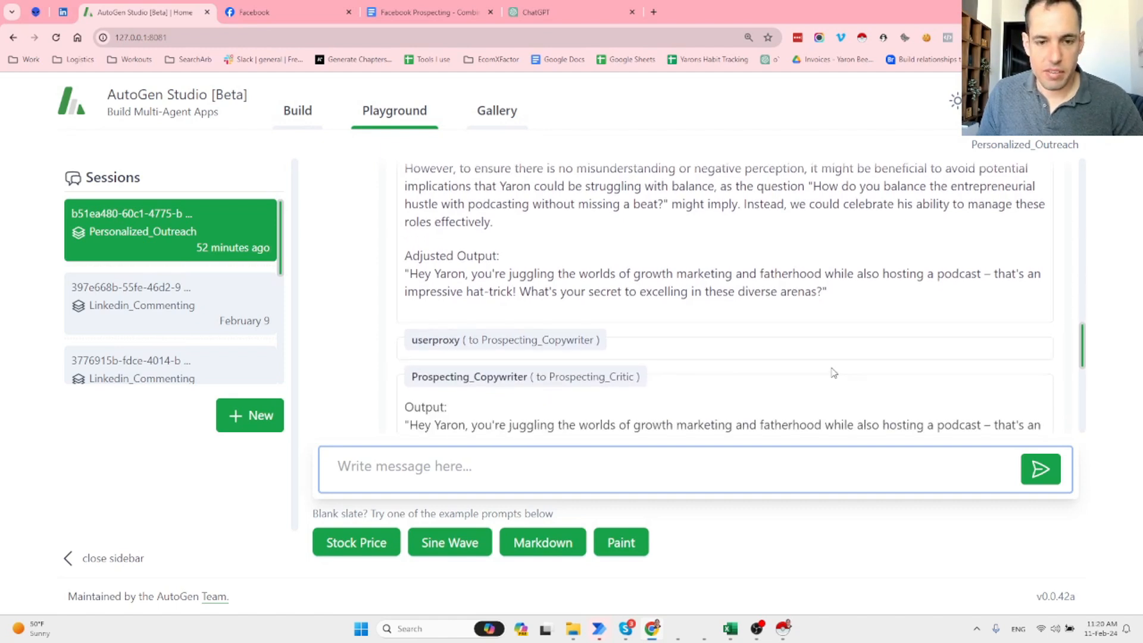
scroll(833, 369, "down", 4)
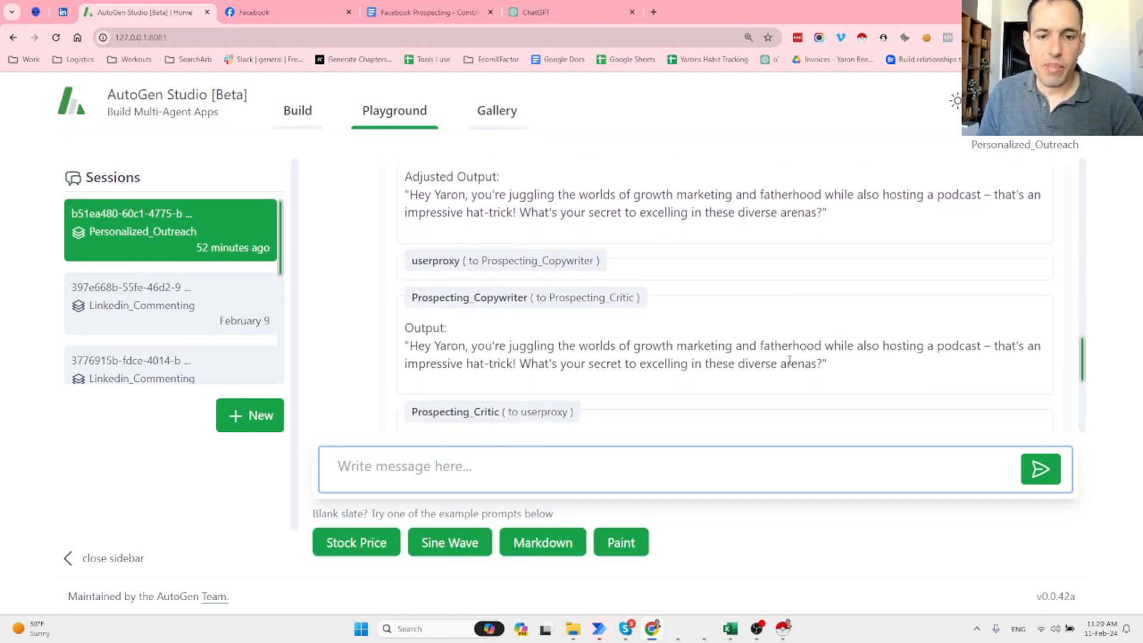
scroll(819, 337, "down", 2)
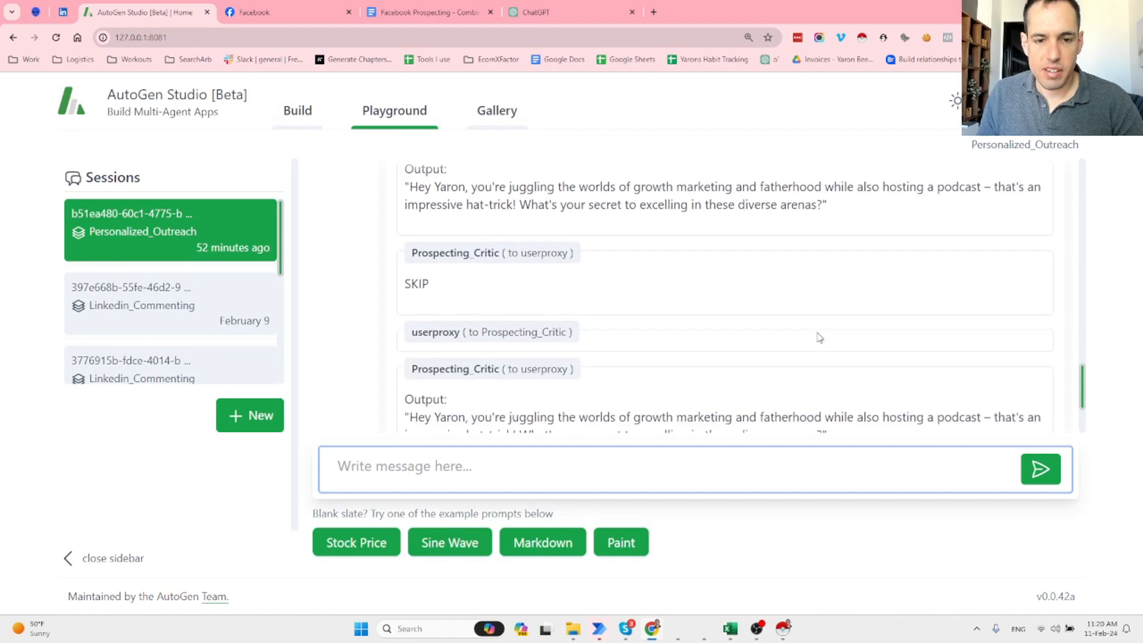
scroll(819, 337, "down", 6)
scroll(749, 352, "down", 4)
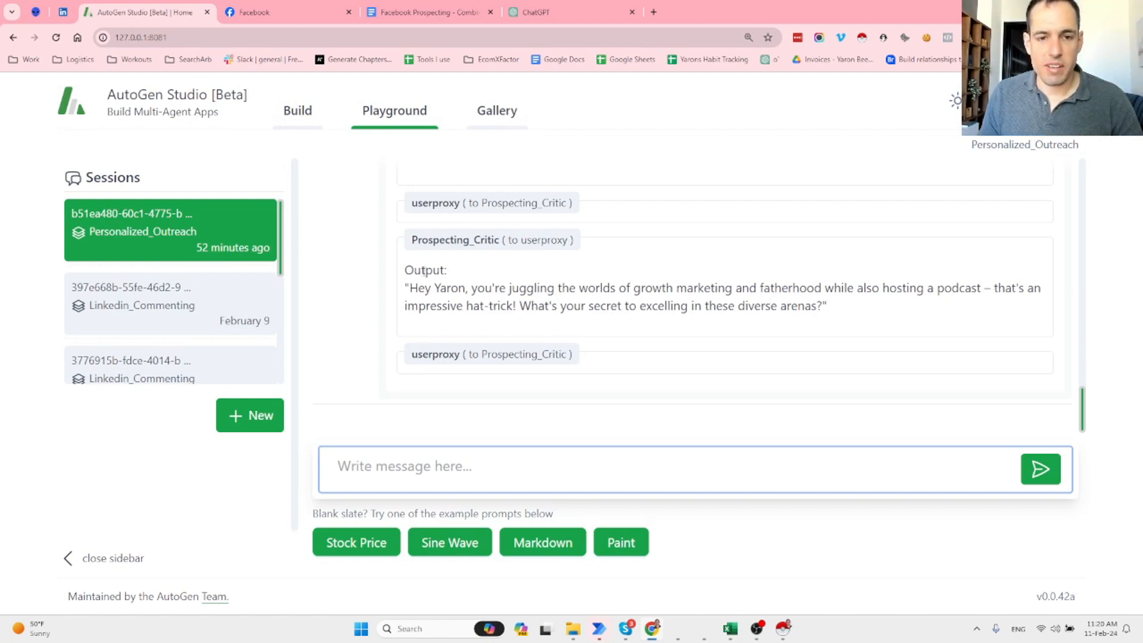
Select the critic's final icebreaker output text, then clear the selection.
left_click_drag(402, 271, 754, 301)
left_click_drag(447, 271, 825, 307)
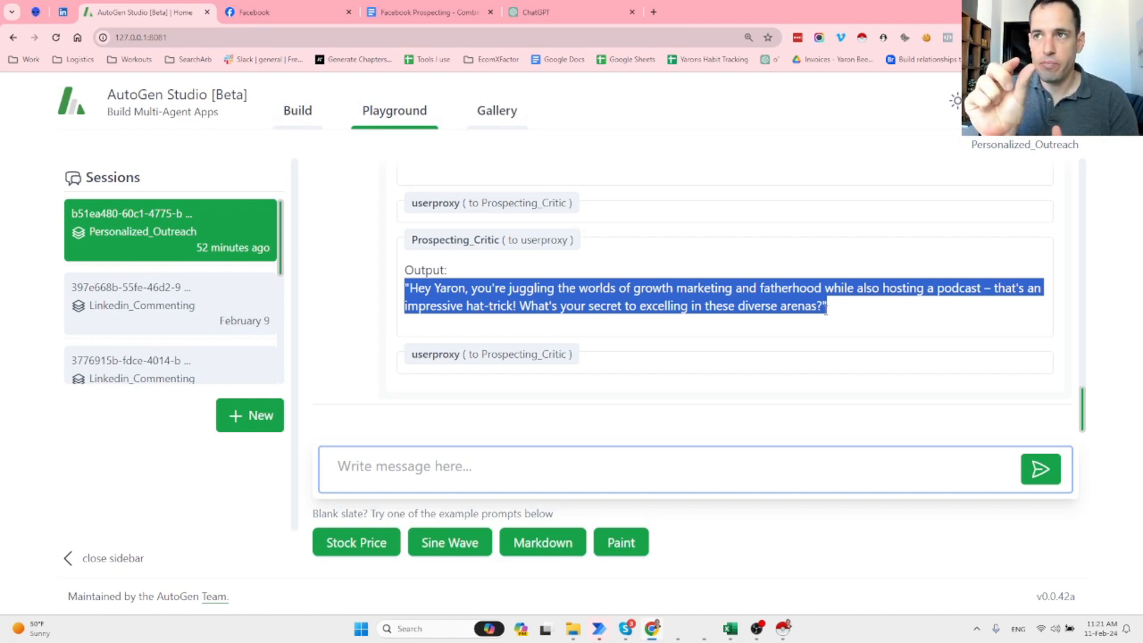
left_click(695, 297)
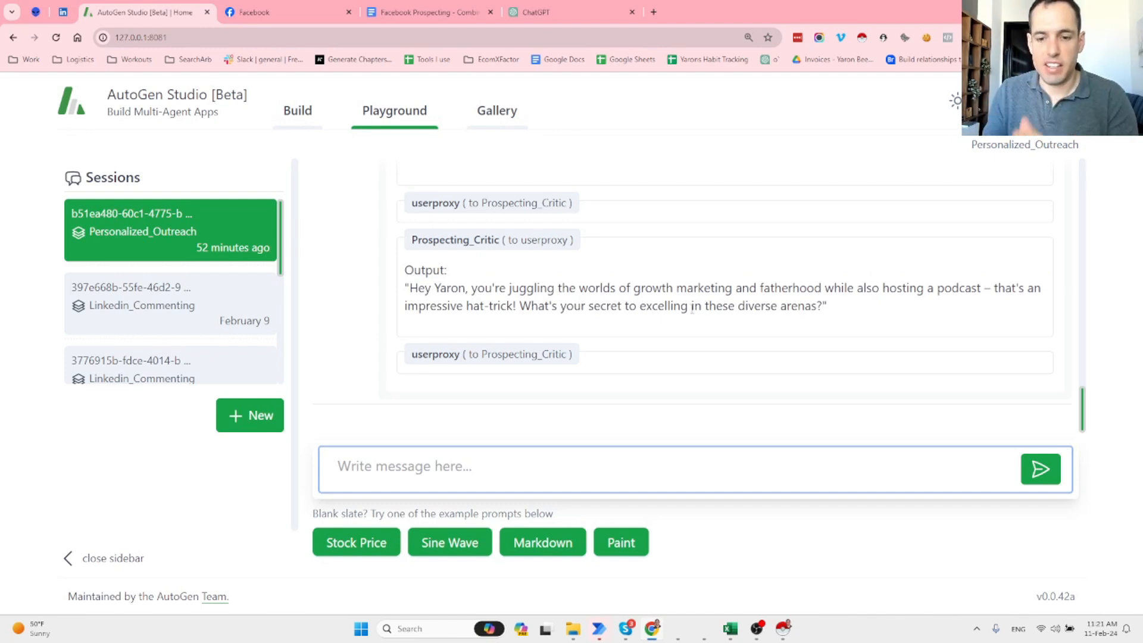
In Prospects-Macro, head column E 'Outreach' and enter the prospect's full name in row 2.
mouse_move(730, 635)
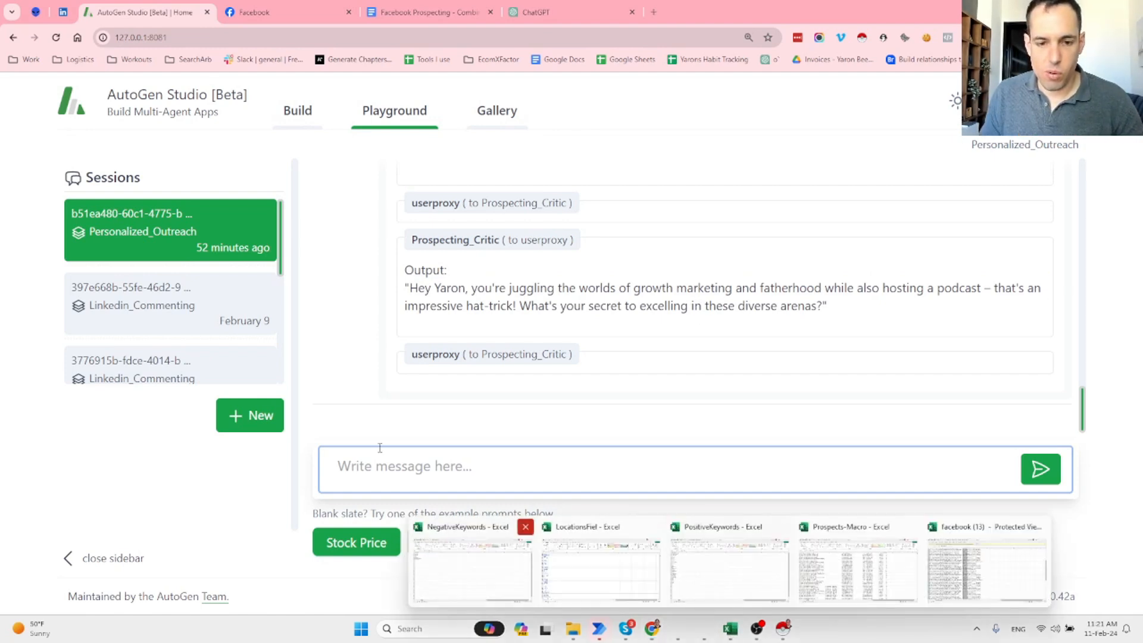
left_click(883, 573)
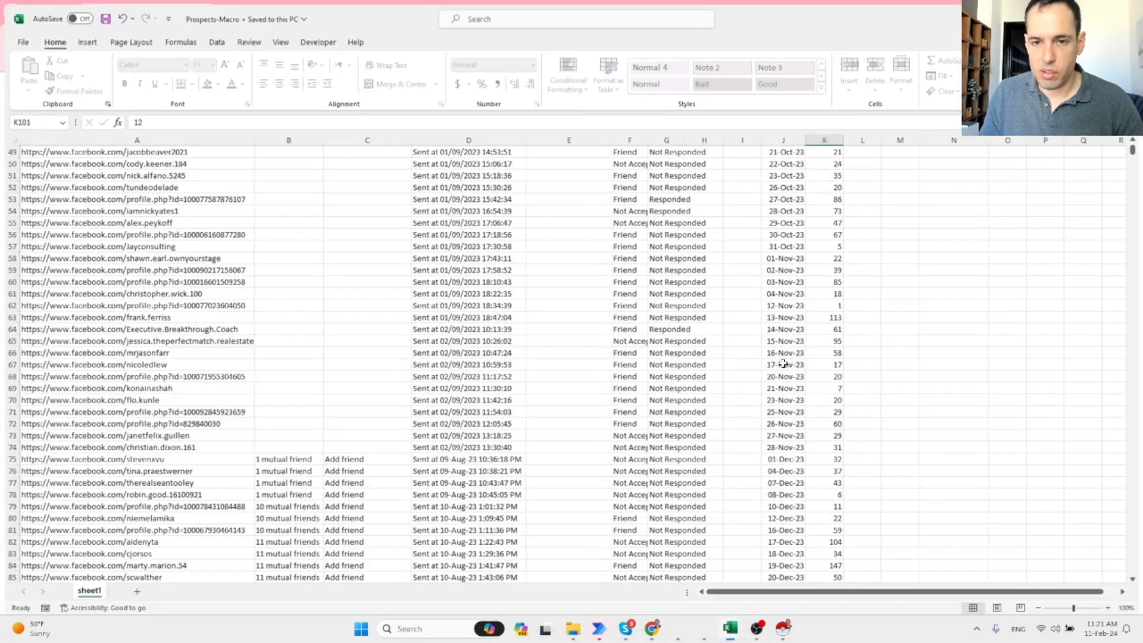
left_click(568, 148)
scroll(560, 161, "up", 4)
left_click(560, 158)
key("ctrl+Up")
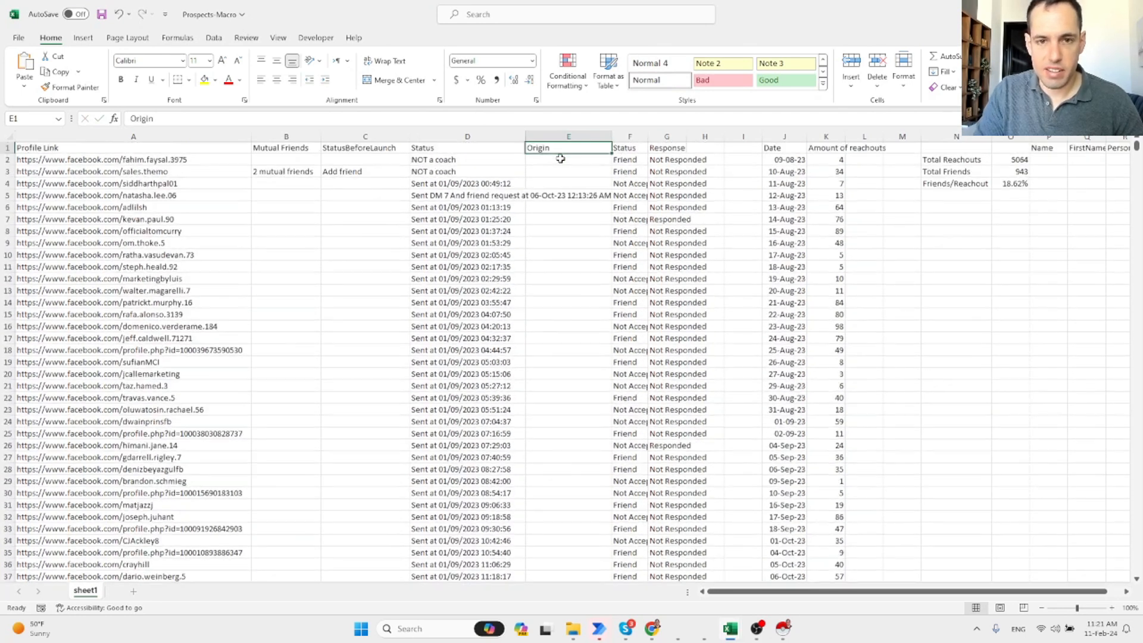
type("Out")
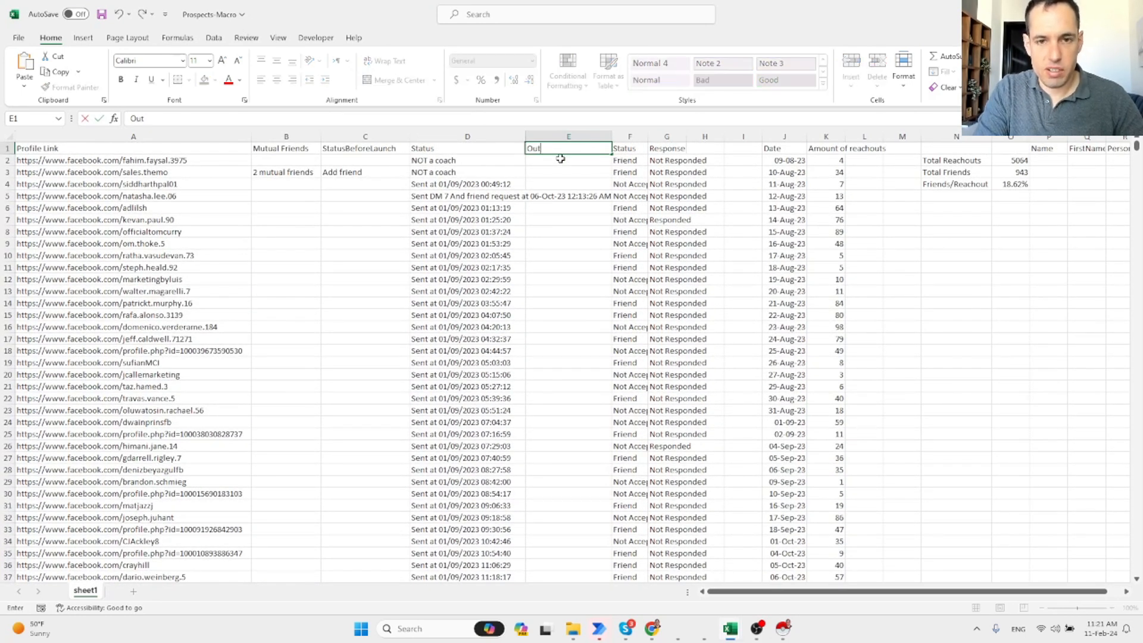
type("reach")
key("Return")
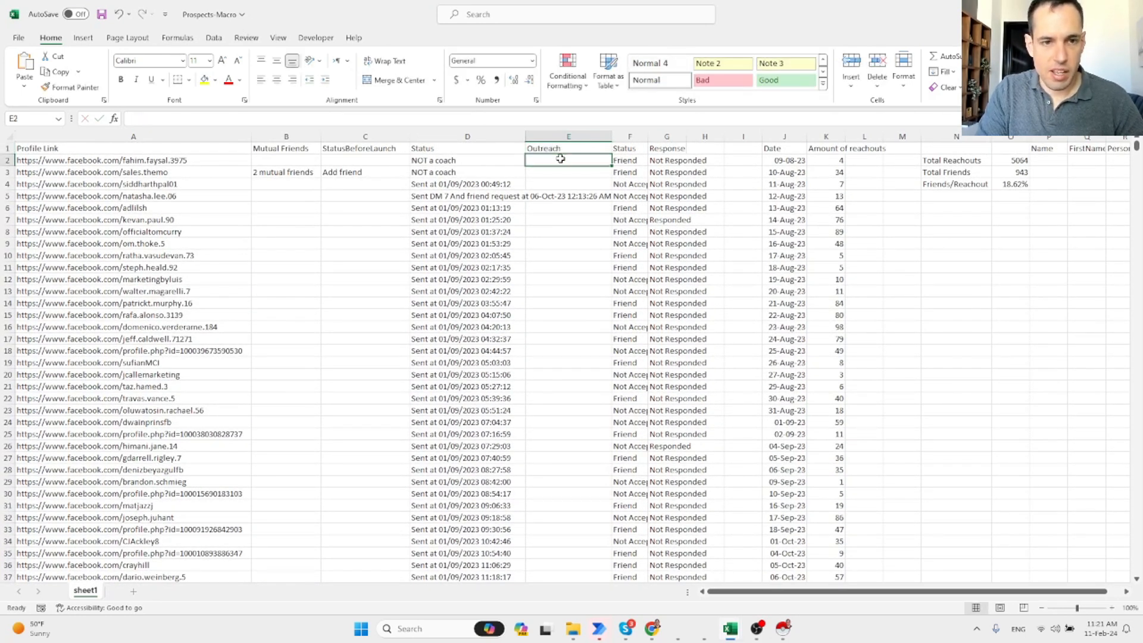
key("Left")
key("Left")
key("Left")
key("Left")
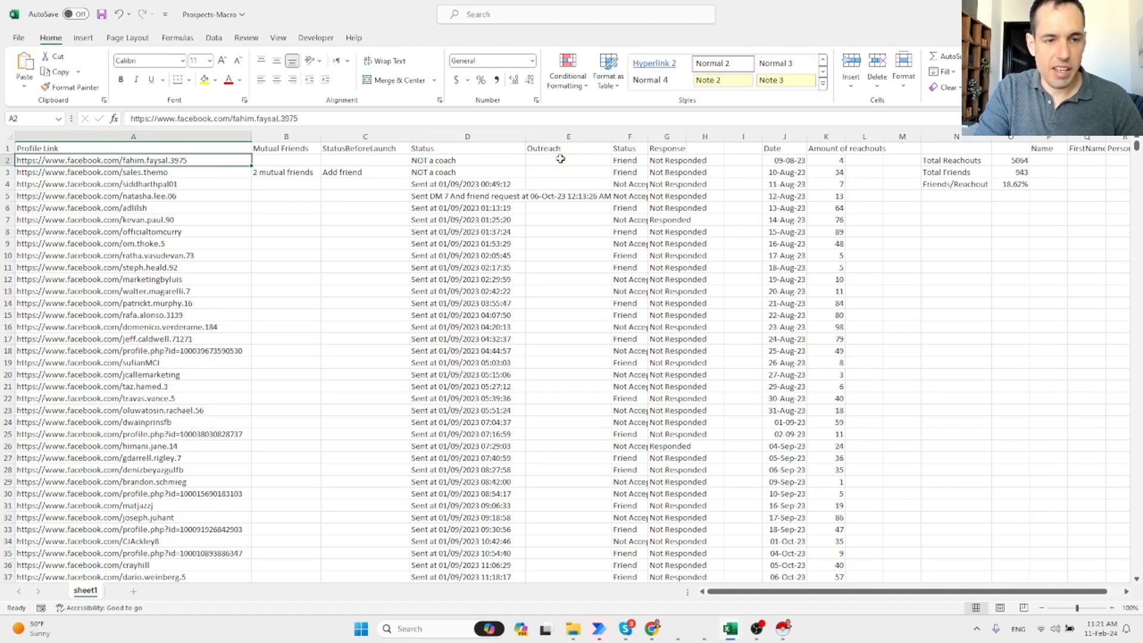
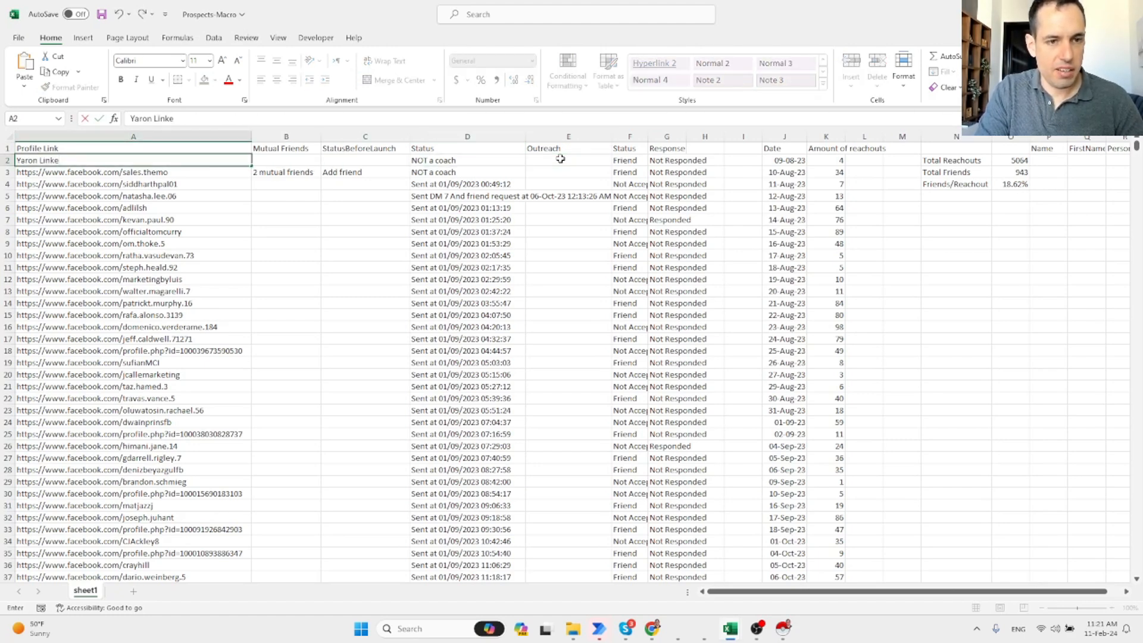
key("Right")
key("Right")
key("Right")
key("Right")
Copy the critic's icebreaker from AutoGen into E2 and remove its surrounding quotation marks.
key("alt+Tab")
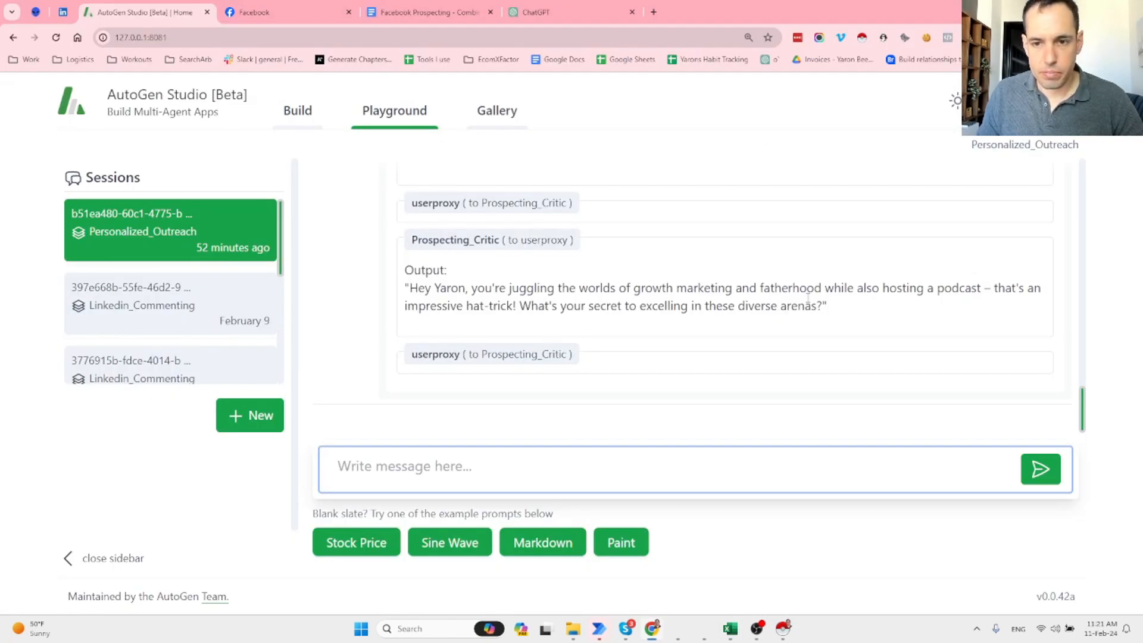
left_click_drag(822, 306, 398, 279)
key("alt+Tab")
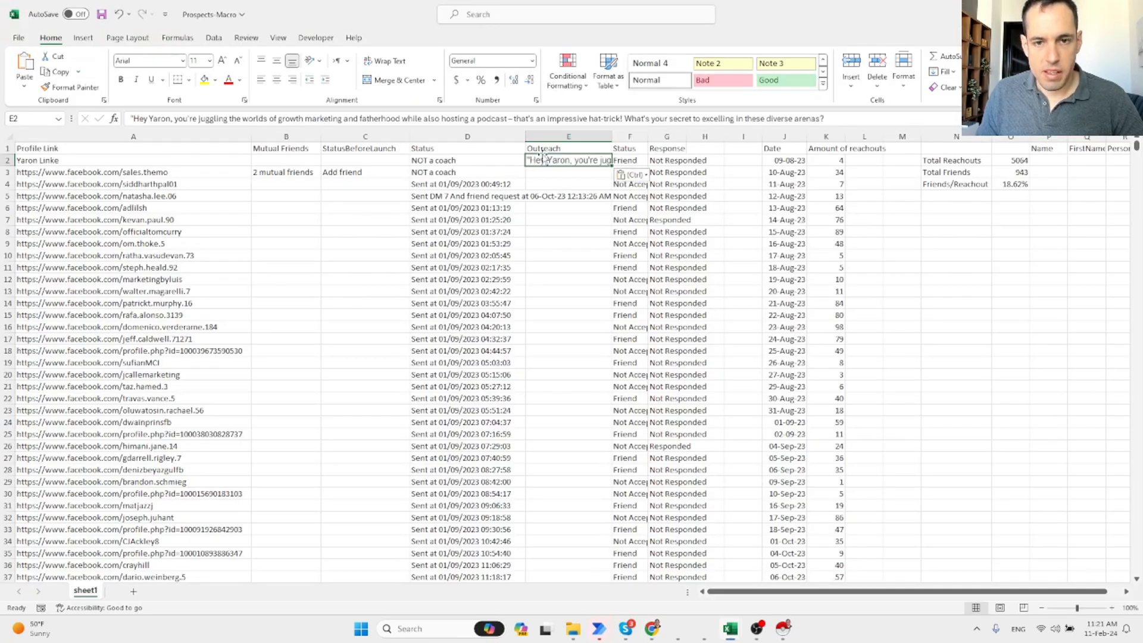
left_click(134, 118)
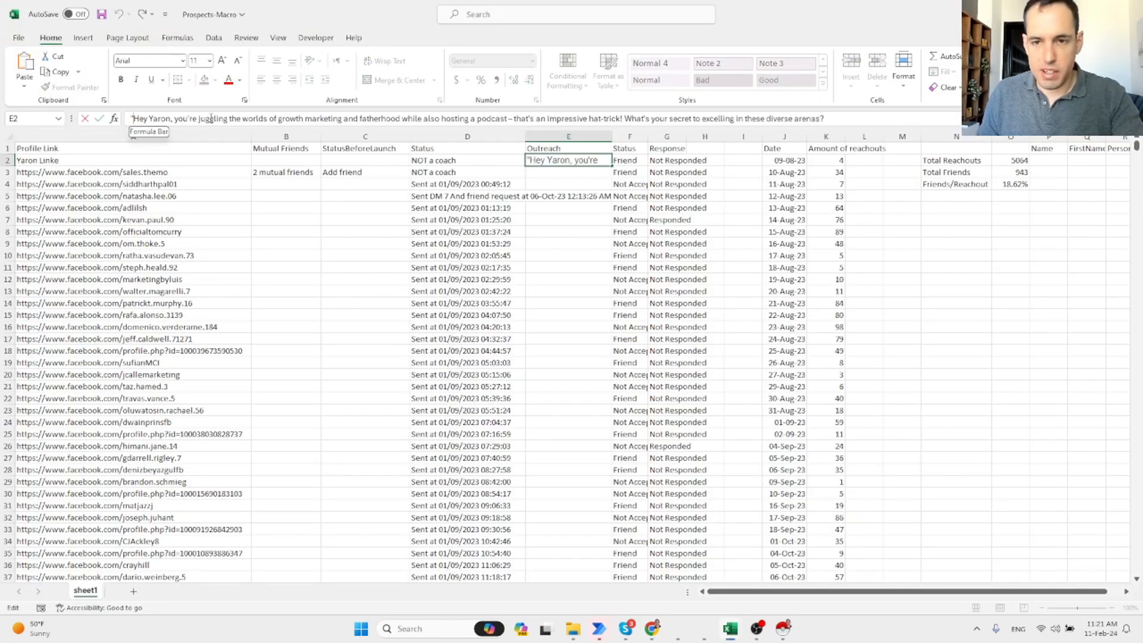
key("BackSpace")
left_click(827, 118)
key("BackSpace")
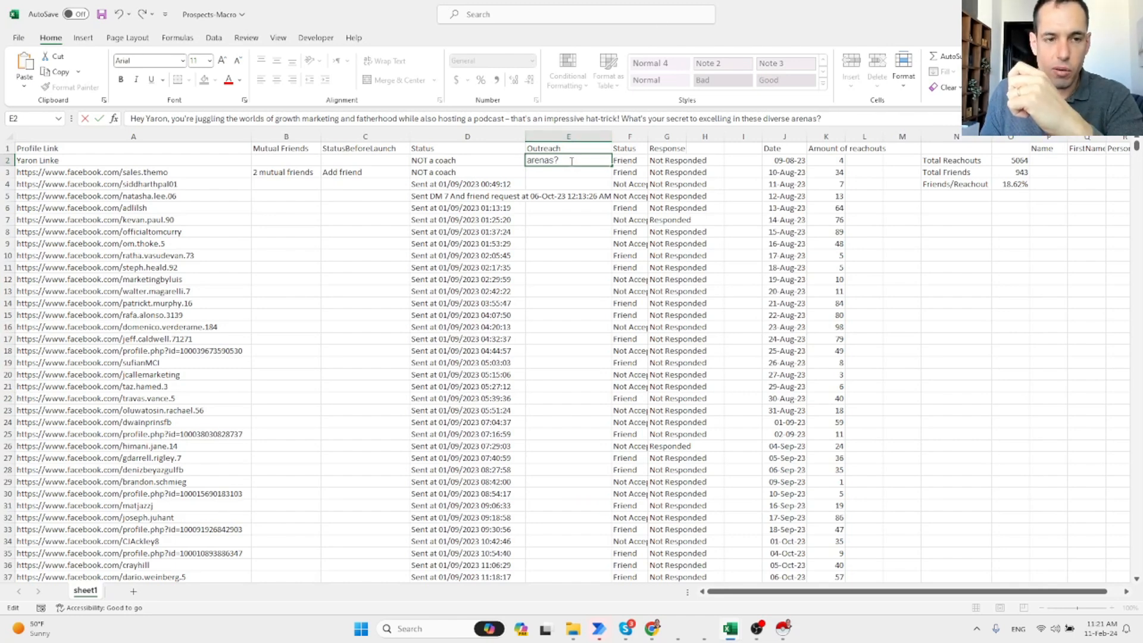
Copy the finished E2 Outreach message and save the Prospects-Macro workbook.
triple_click(592, 119)
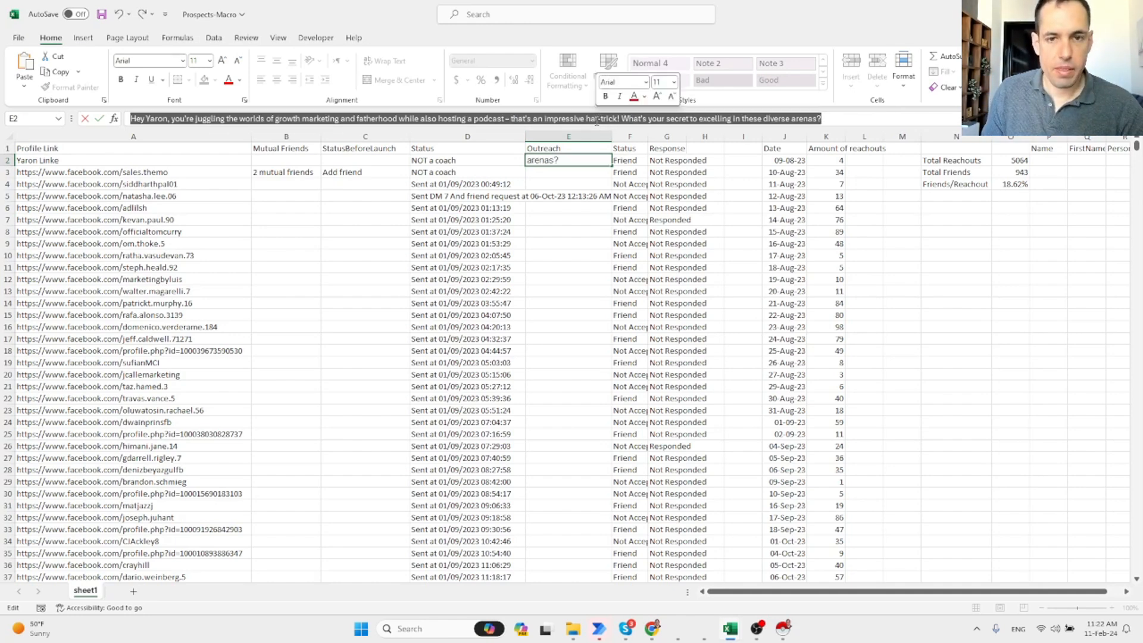
key("ctrl+c")
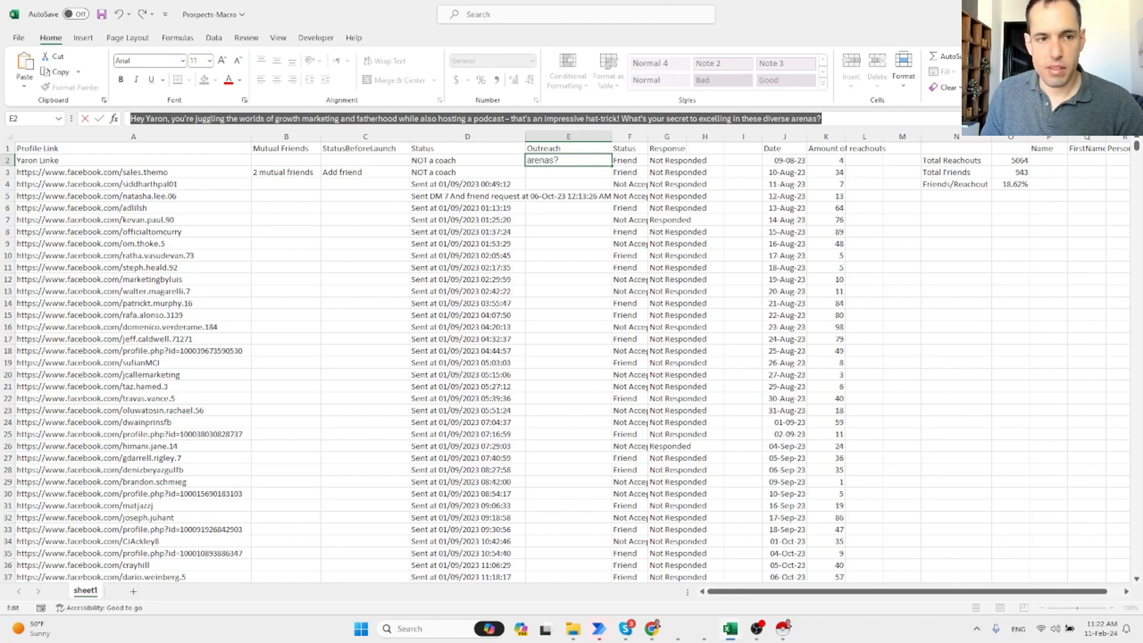
key("Escape")
key("ctrl+s")
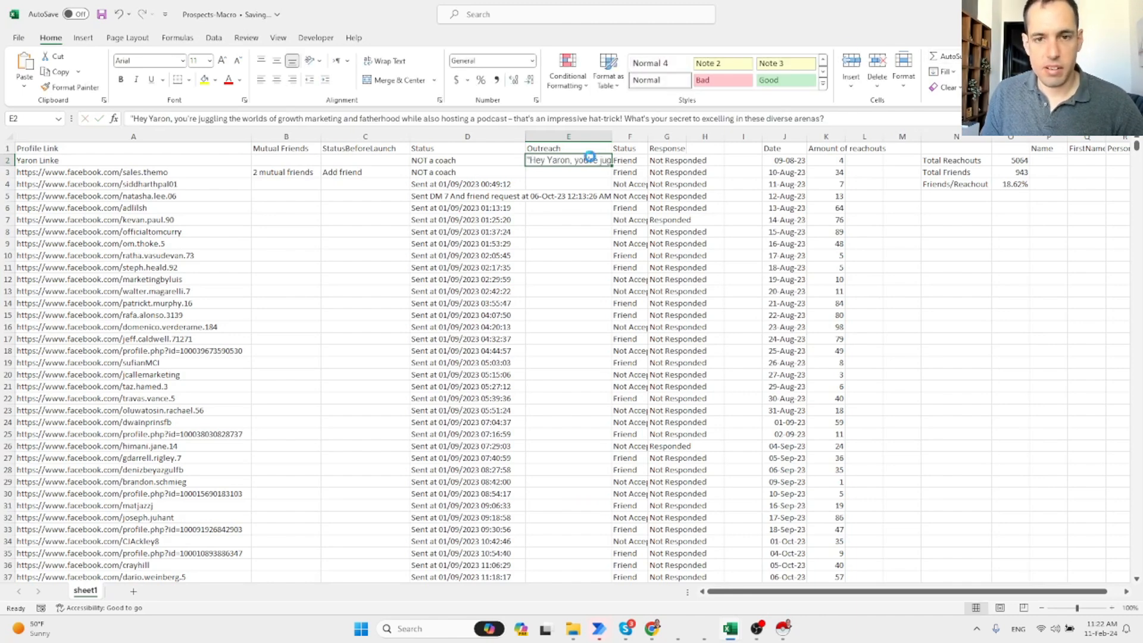
key("alt+Tab")
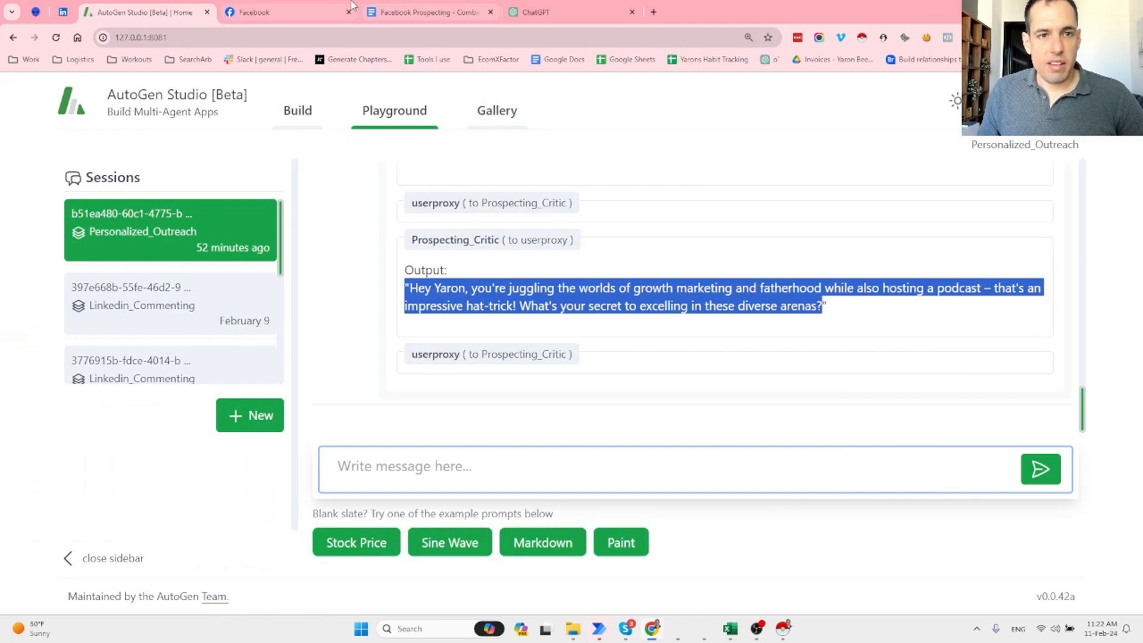
Bring up the Facebook Prospecting Google Doc, place the cursor after the ice-breaker line, and return to the top.
left_click(413, 8)
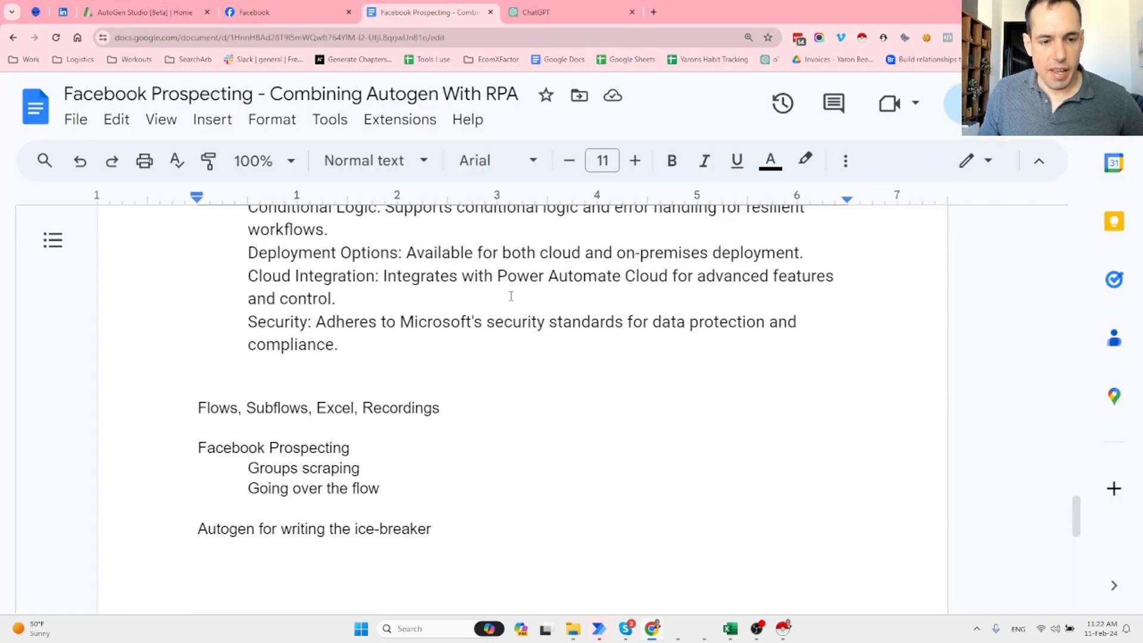
scroll(510, 293, "down", 3)
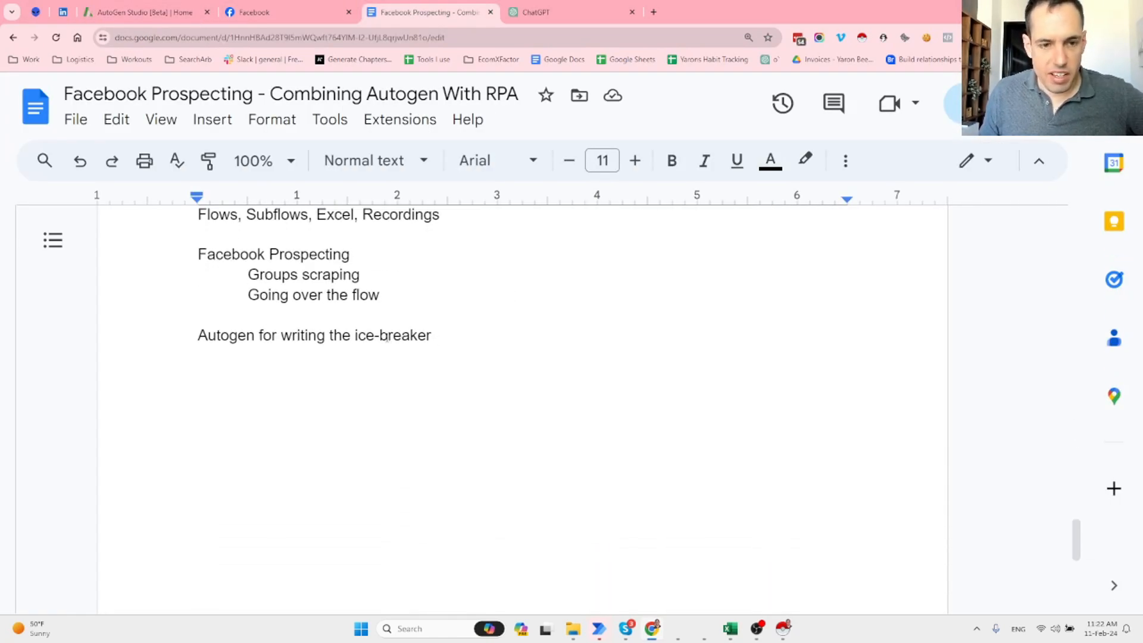
left_click(440, 336)
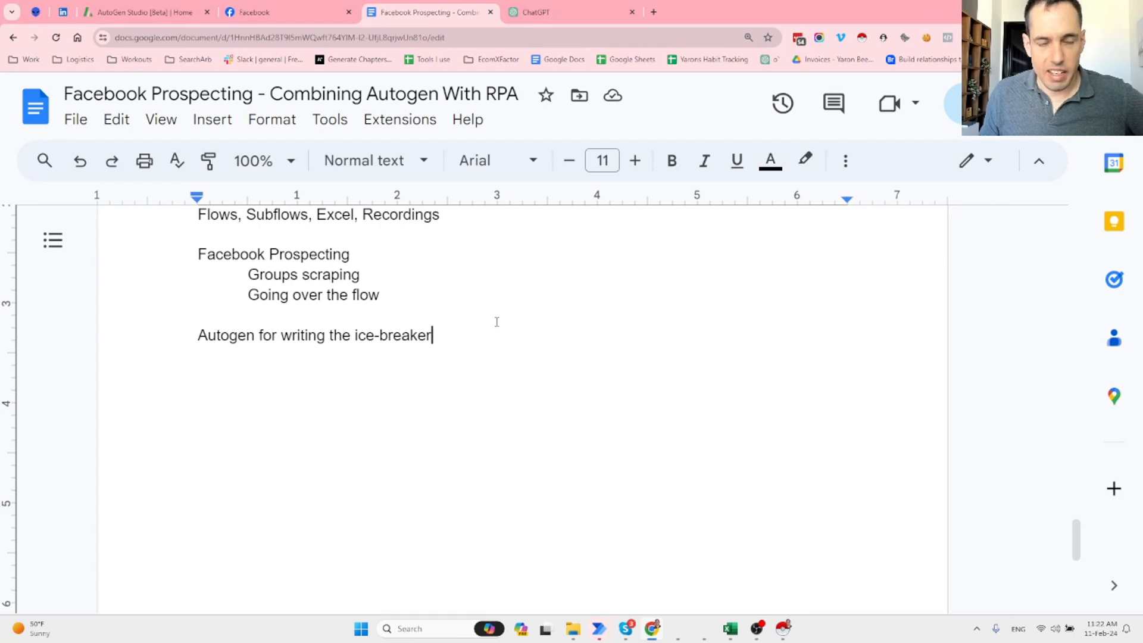
scroll(497, 321, "up", 14)
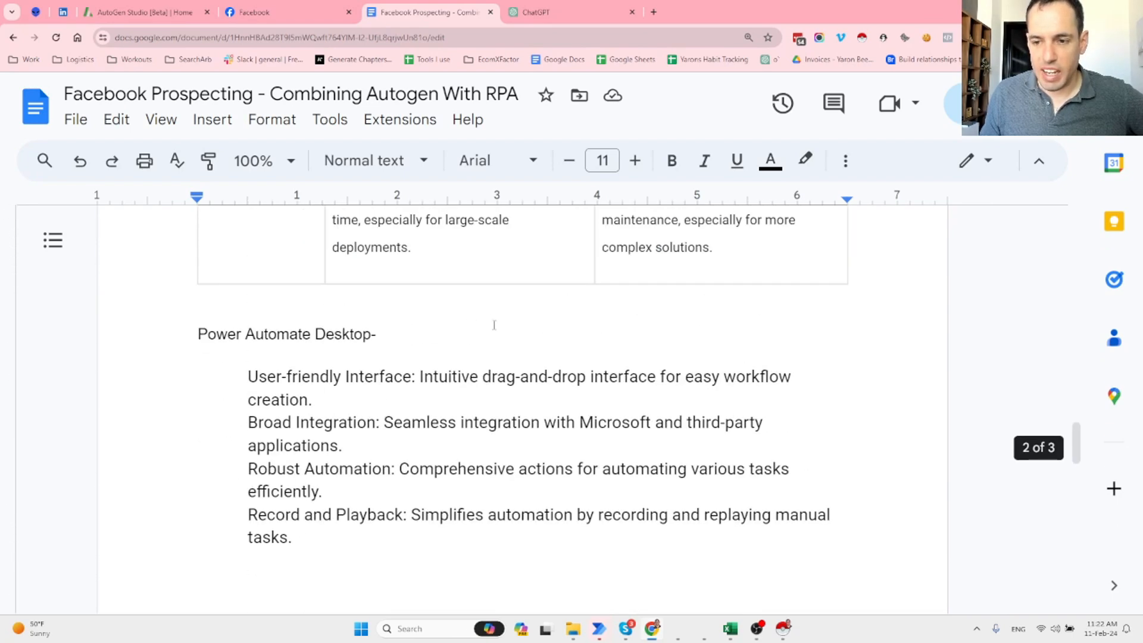
scroll(493, 324, "up", 12)
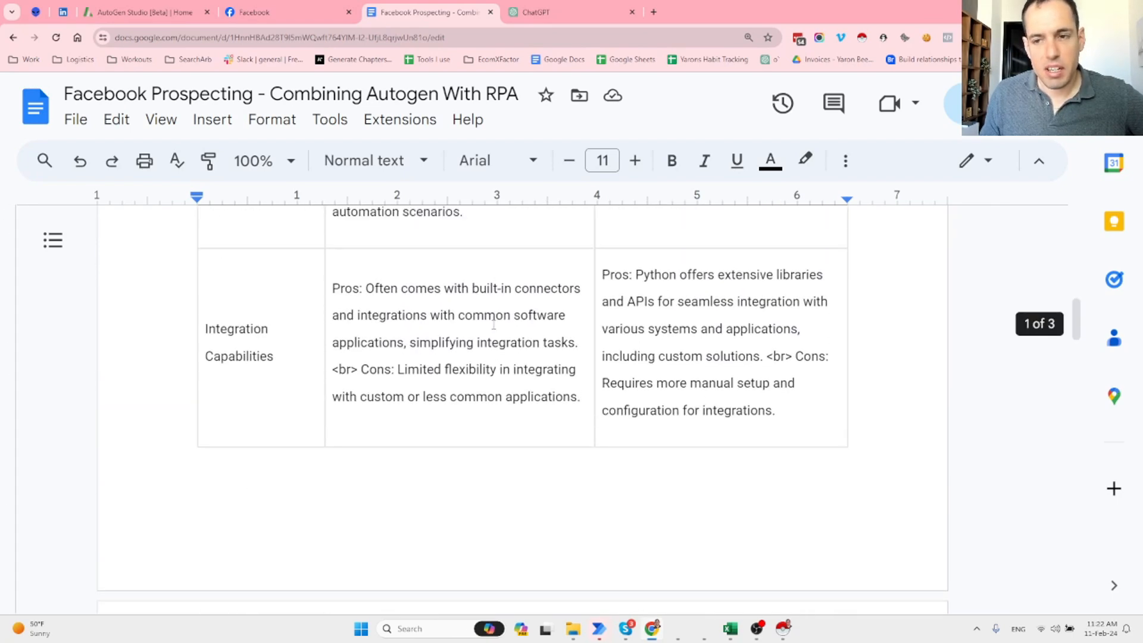
scroll(494, 324, "up", 10)
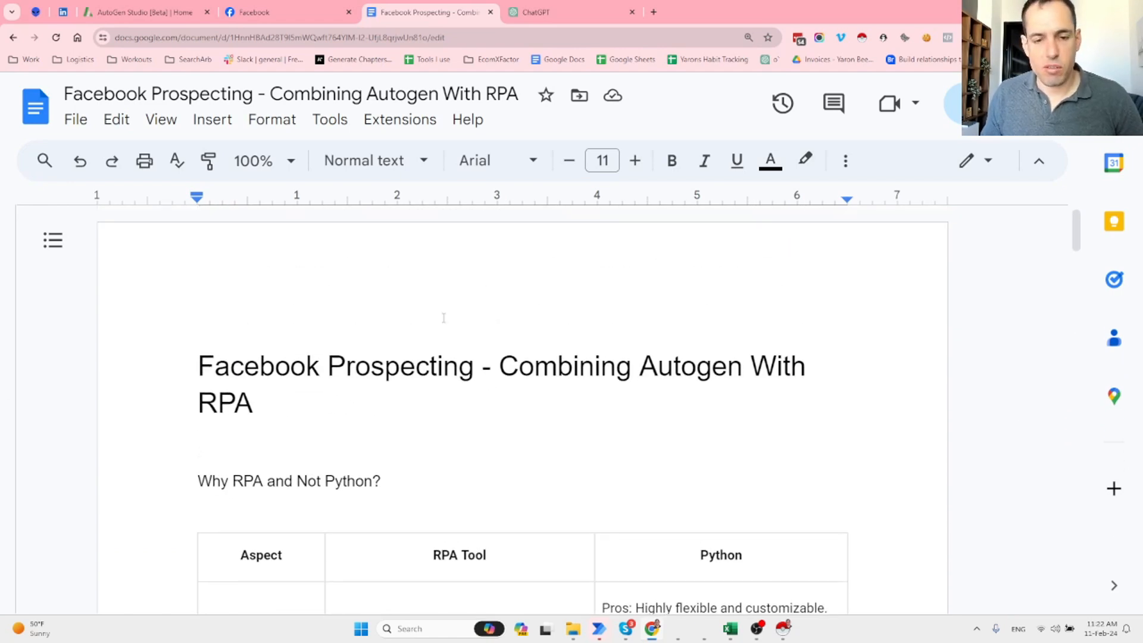